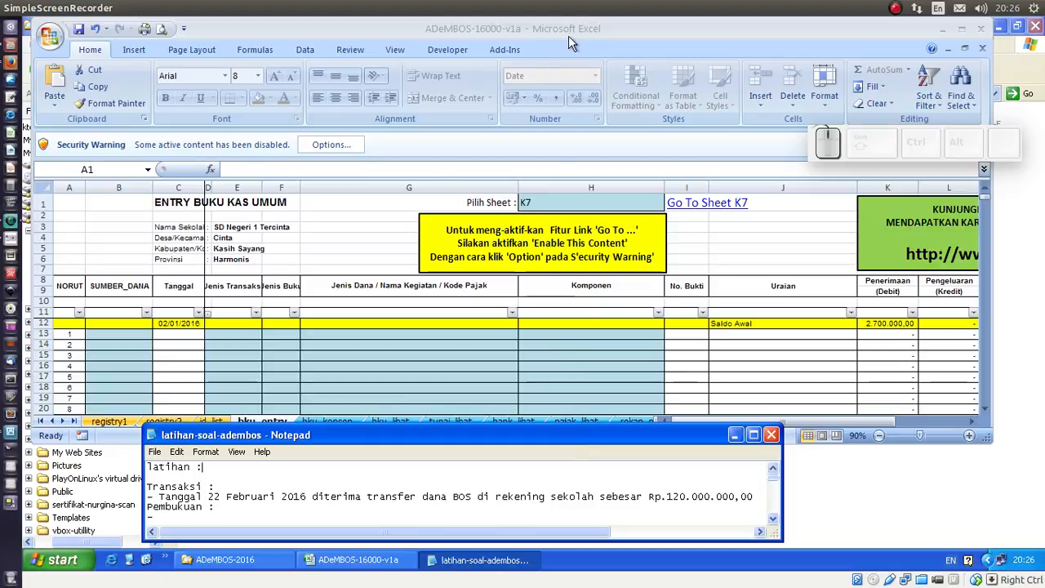
Step: Read the 22 Februari 2016 BOS transfer transaction in the latihan-soal-adembos notes, highlighting its line
{"action": "left_click", "coordinate": [612, 33]}
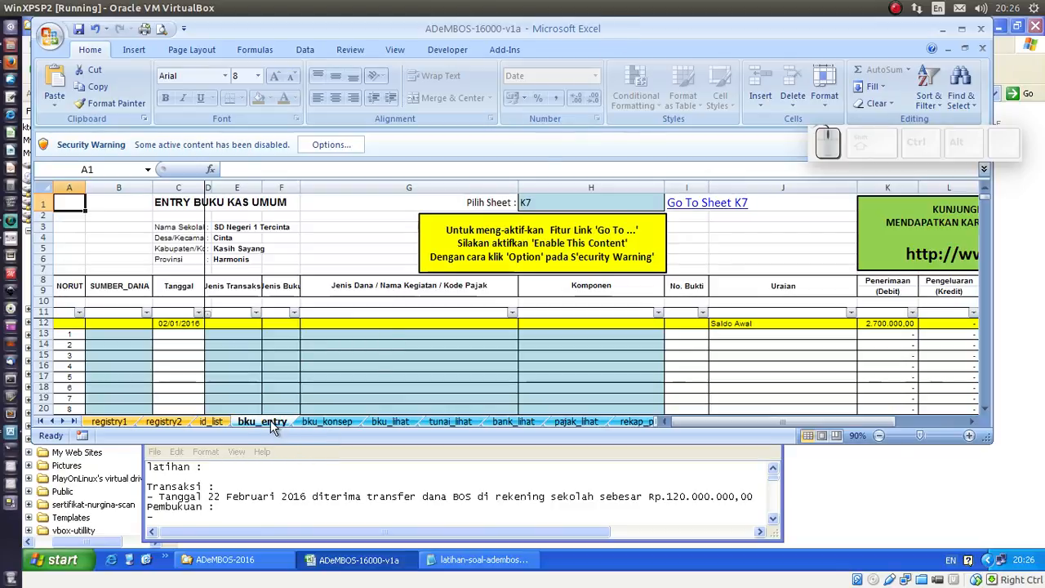
{"action": "left_click", "coordinate": [659, 449]}
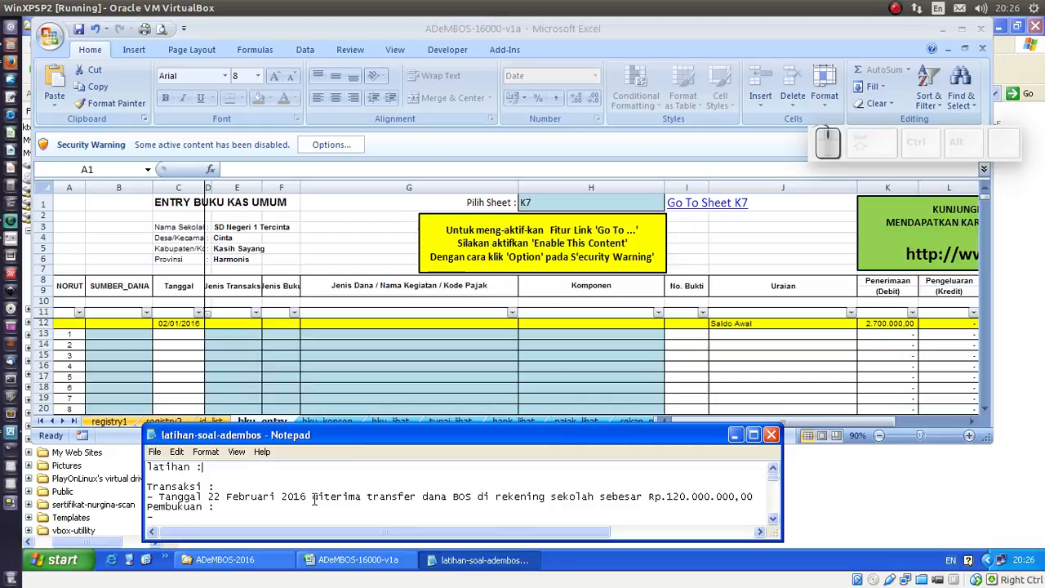
{"action": "left_click_drag", "start_coordinate": [161, 496], "coordinate": [734, 499]}
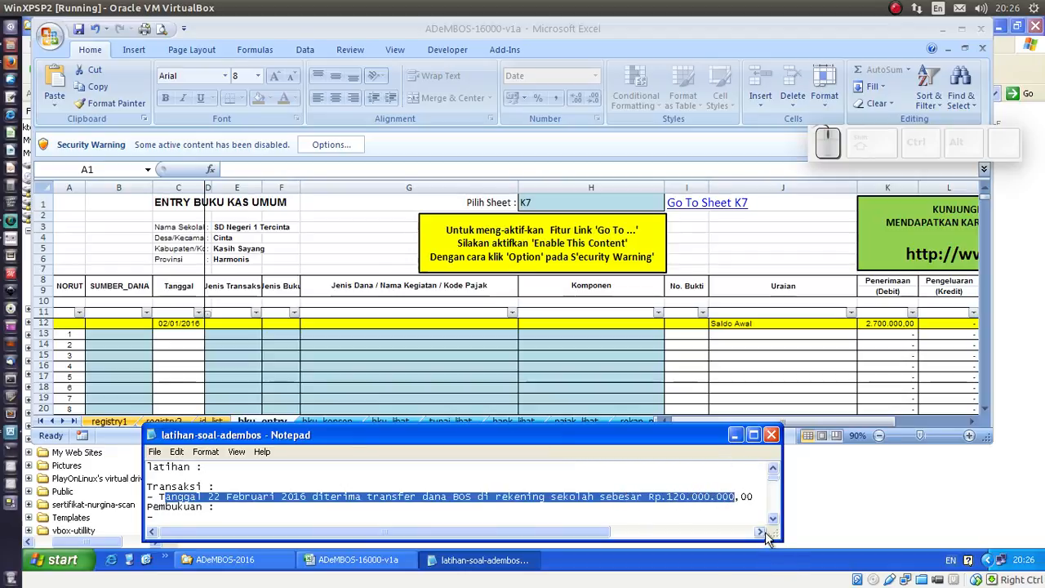
{"action": "left_click_drag", "start_coordinate": [529, 537], "coordinate": [463, 446]}
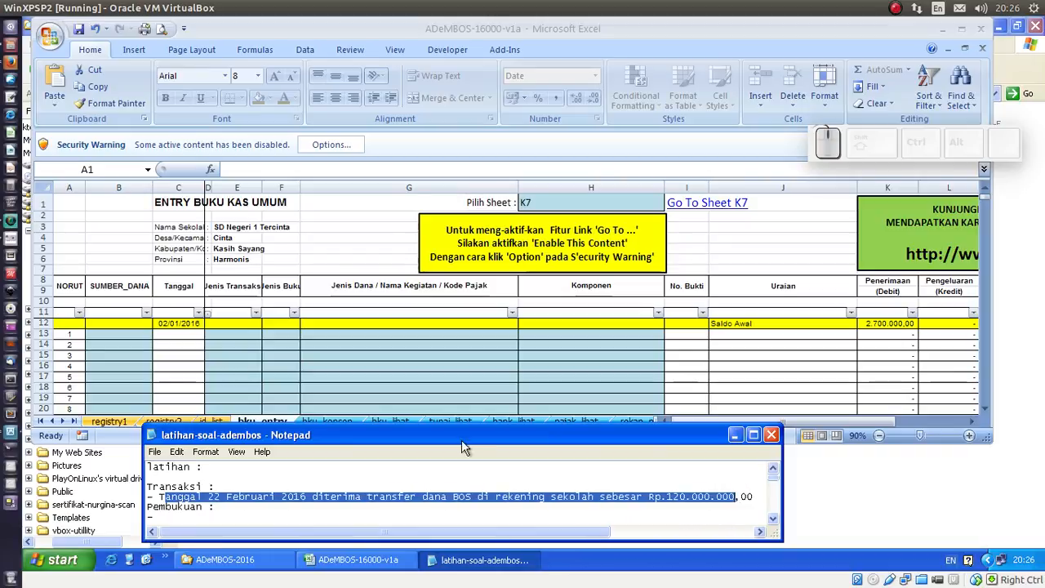
Step: In the workbook's bku_entry sheet, set SUMBER_DANA for entry 1 (cell B13) to 03.01.BOS Pusat
{"action": "left_click", "coordinate": [495, 29]}
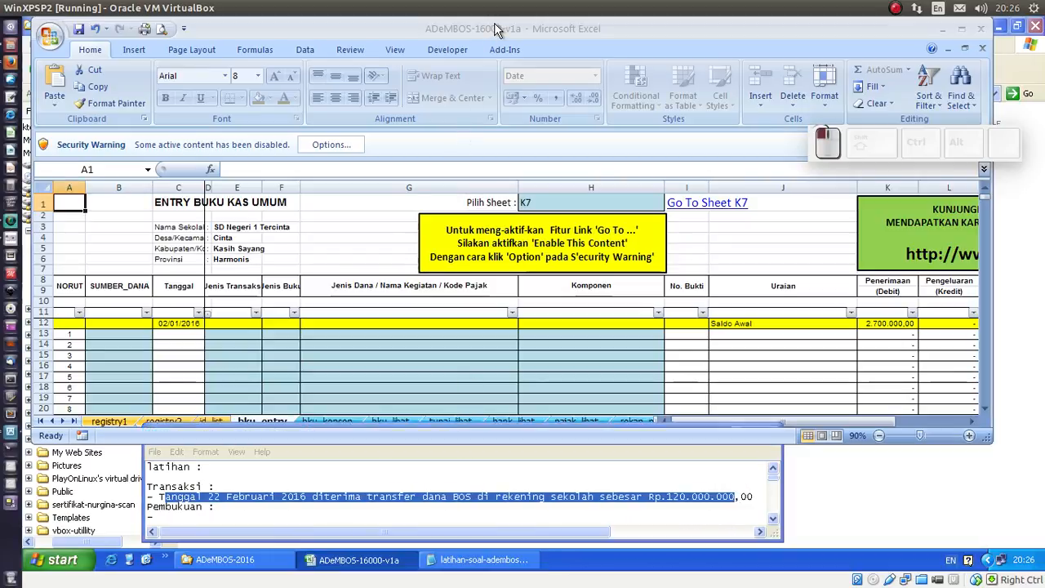
{"action": "left_click", "coordinate": [116, 334]}
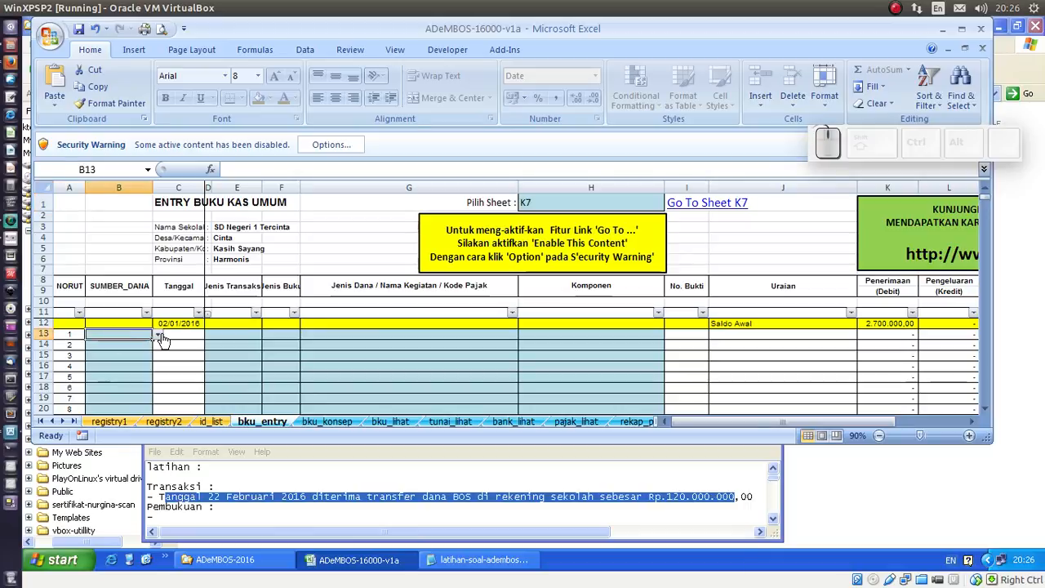
{"action": "left_click", "coordinate": [158, 335]}
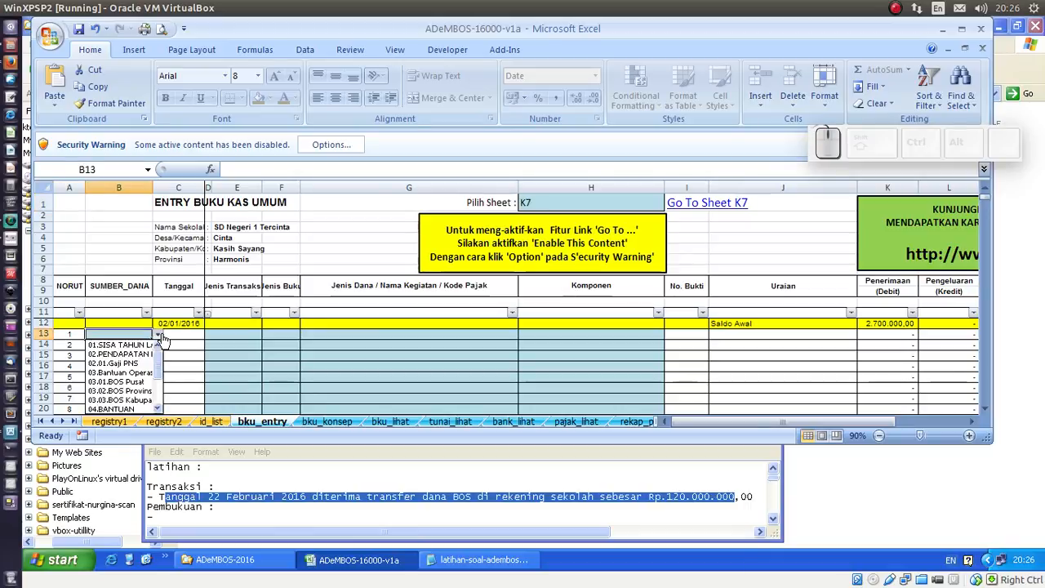
{"action": "left_click", "coordinate": [141, 382]}
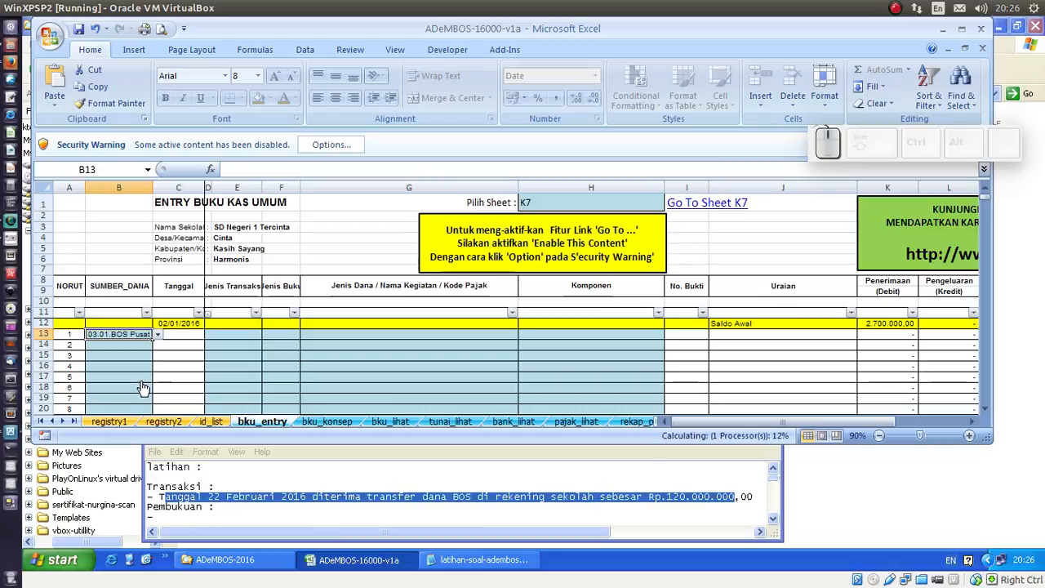
Step: Fill the SUMBER_DANA value from B13 down through entry number 100 (cell B112)
{"action": "scroll", "coordinate": [142, 372], "scroll_direction": "down", "scroll_amount": 18}
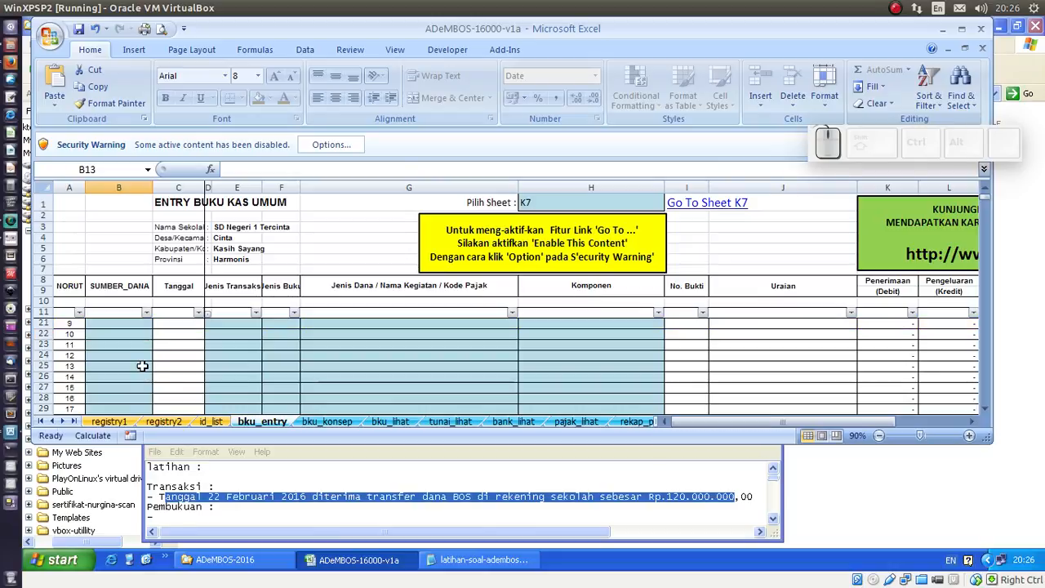
{"action": "scroll", "coordinate": [130, 371], "scroll_direction": "down", "scroll_amount": 10}
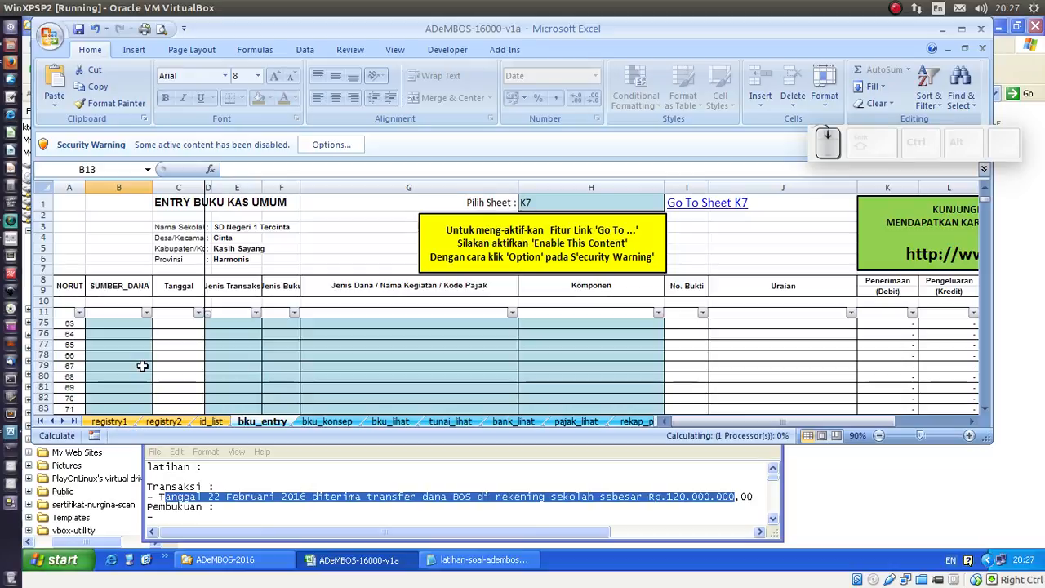
{"action": "scroll", "coordinate": [124, 374], "scroll_direction": "down", "scroll_amount": 4}
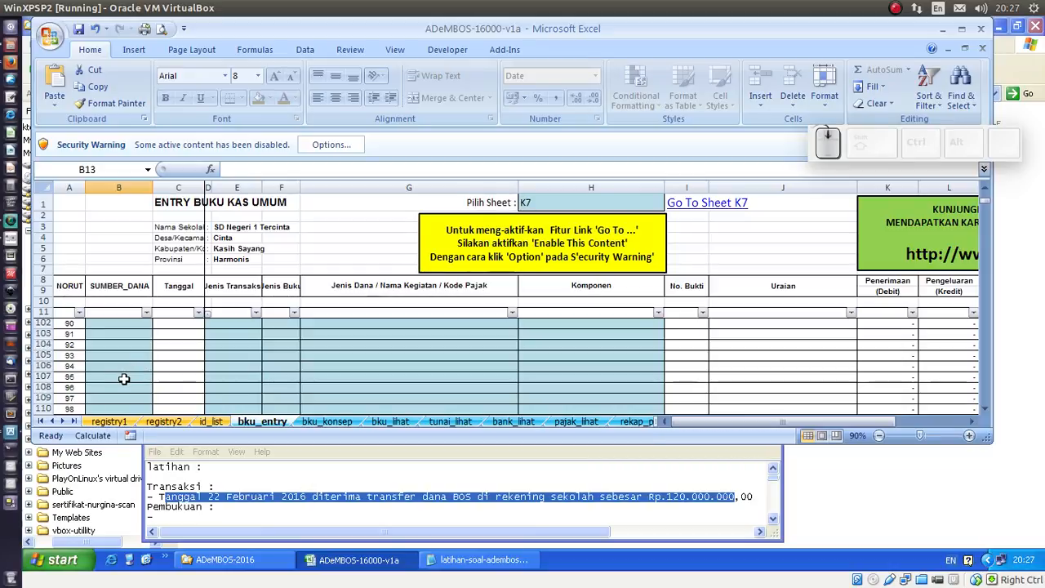
{"action": "left_click", "coordinate": [123, 368], "text": "shift"}
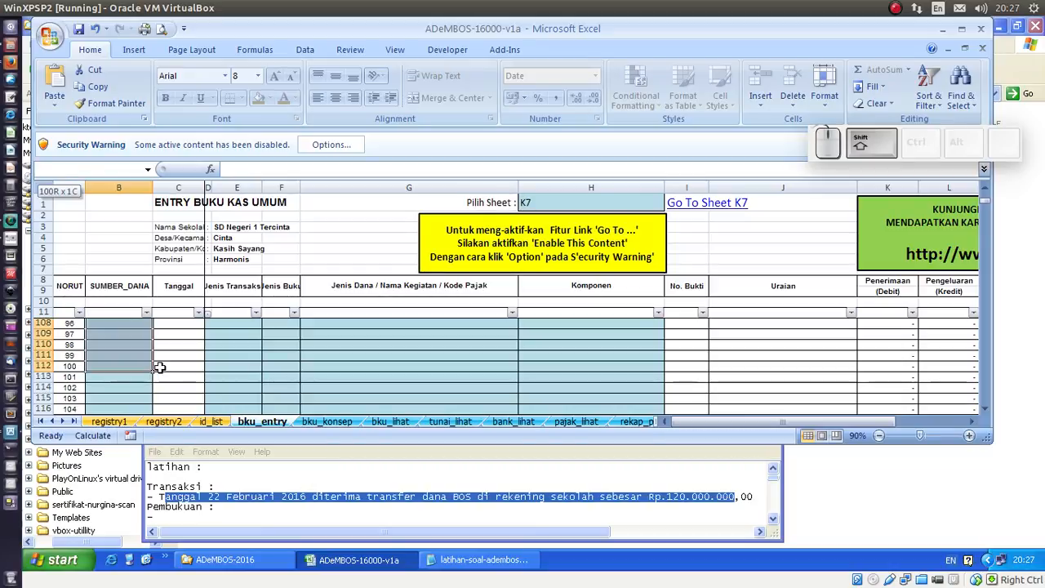
{"action": "key", "text": "ctrl+d"}
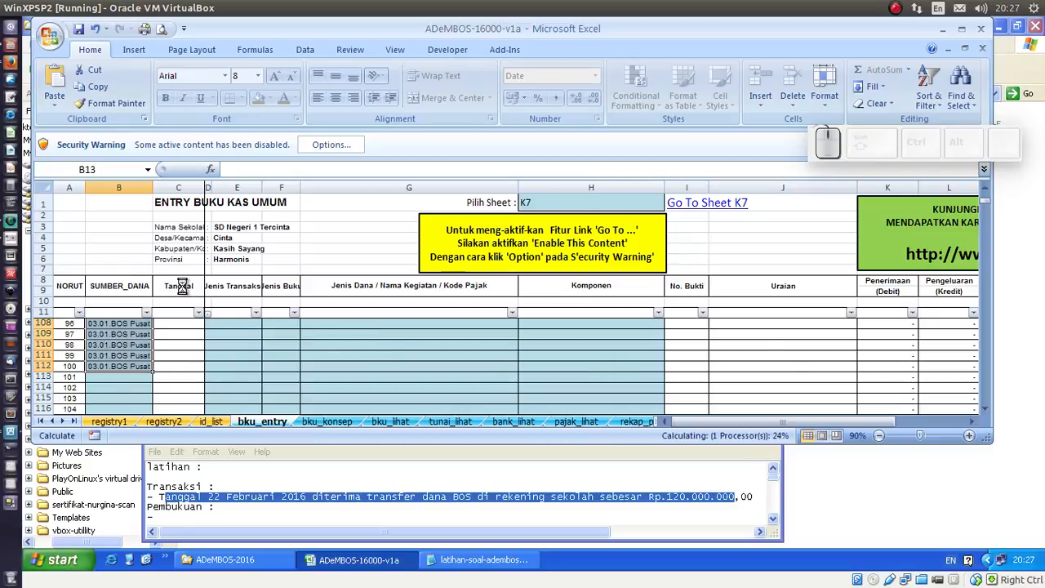
Step: Enter the transaction date 22/02/2016 in the Tanggal cell of entry 1 (C13)
{"action": "left_click", "coordinate": [181, 286]}
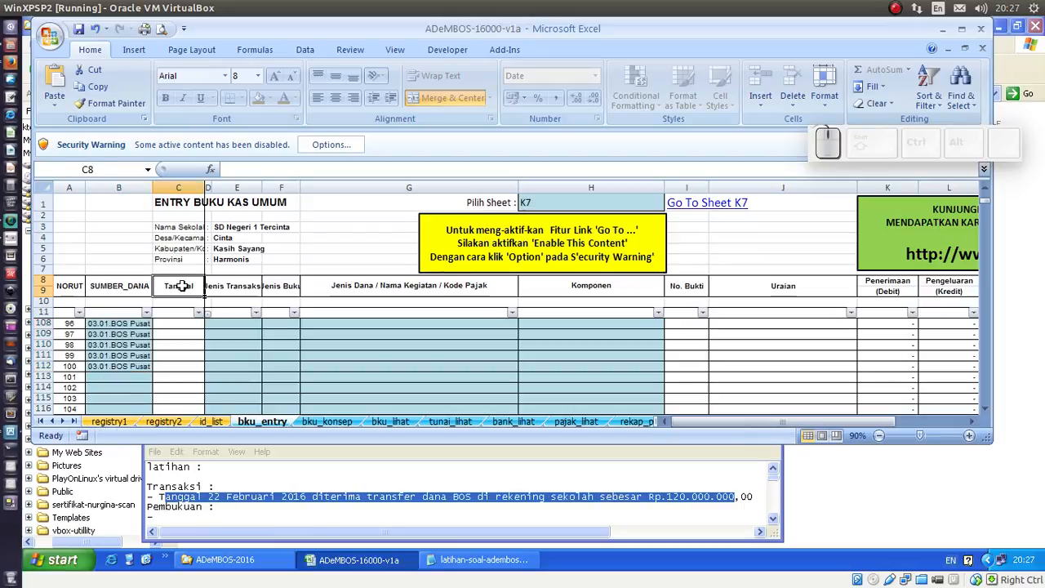
{"action": "key", "text": "Down"}
{"action": "key", "text": "Down"}
{"action": "key", "text": "Down"}
{"action": "key", "text": "Down"}
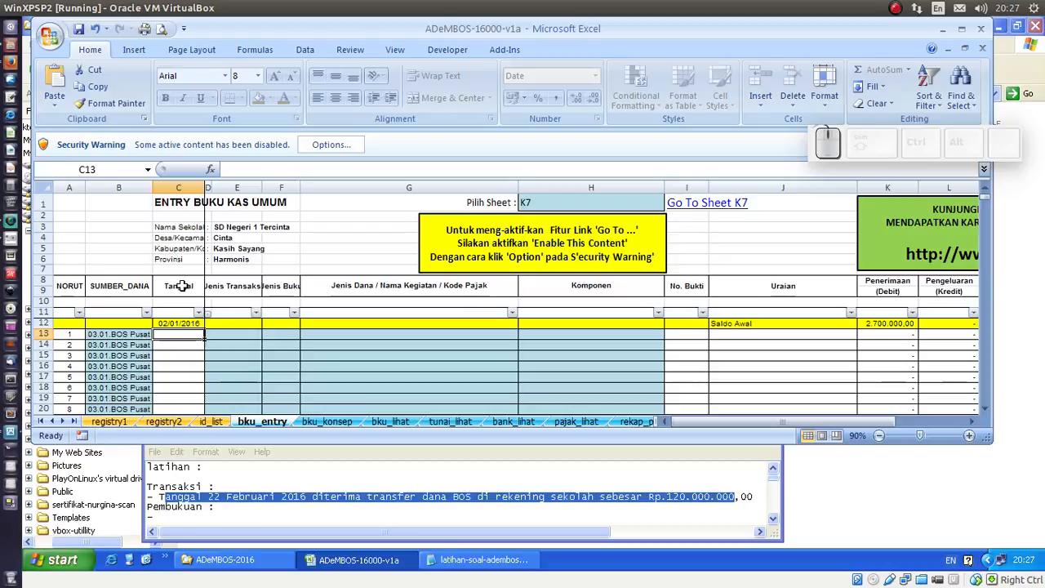
{"action": "type", "text": "22/02"}
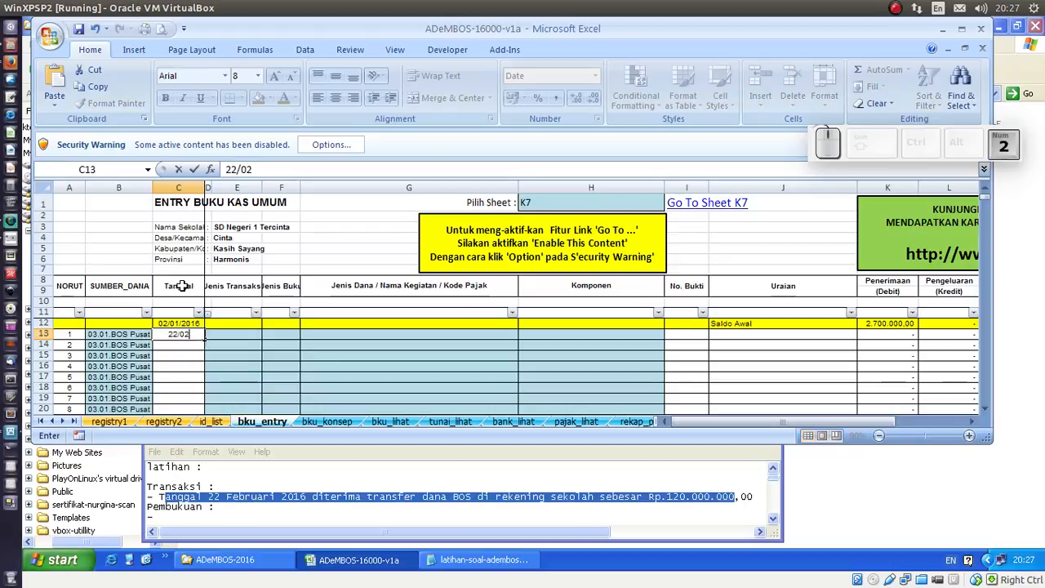
{"action": "type", "text": "/2016"}
{"action": "key", "text": "Return"}
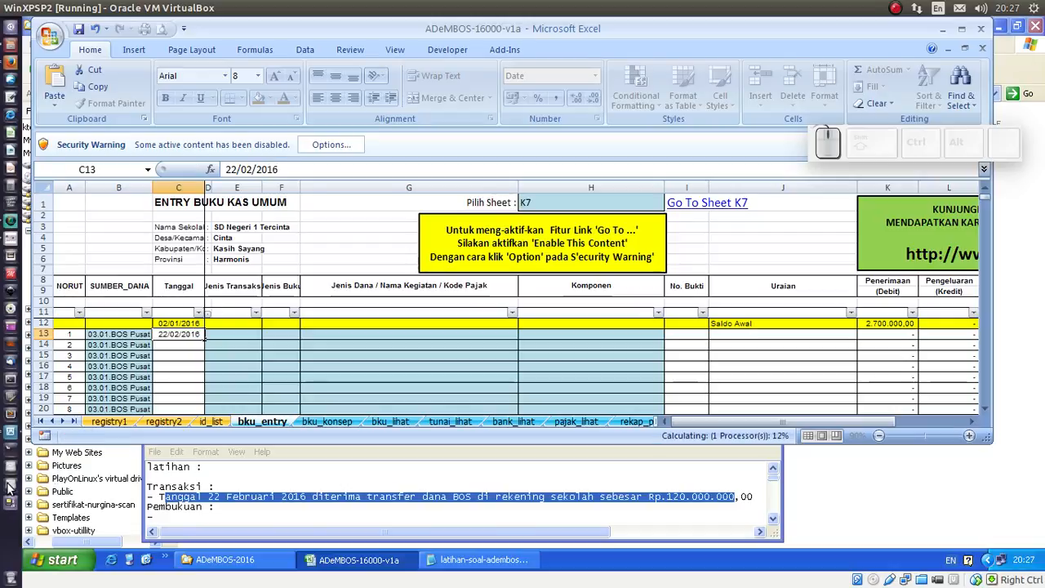
Step: Set entry 1's Jenis Transaksi to Penerimaan and its Jenis Buku to Bank
{"action": "left_click", "coordinate": [237, 338]}
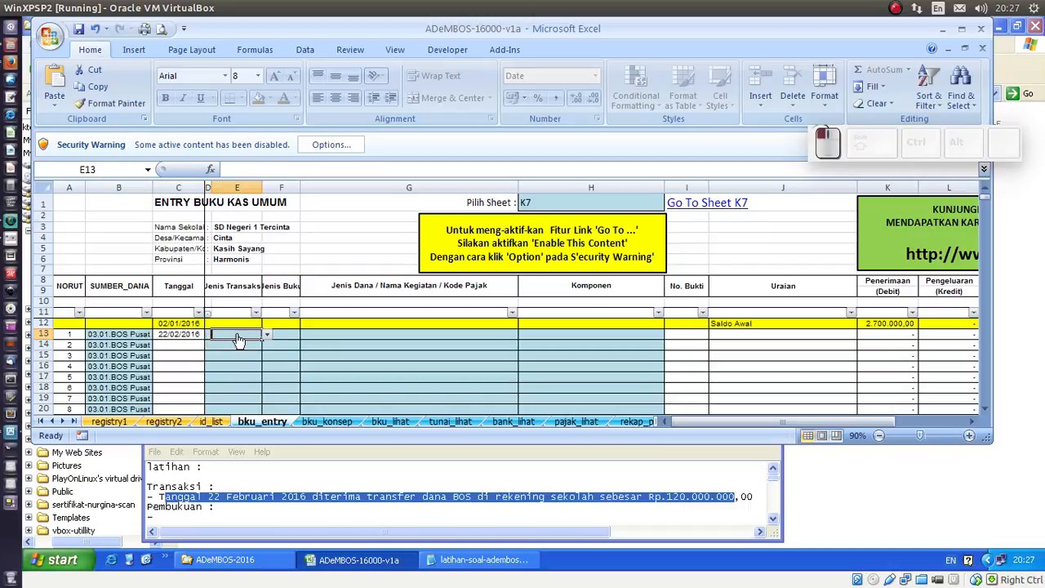
{"action": "left_click", "coordinate": [264, 335]}
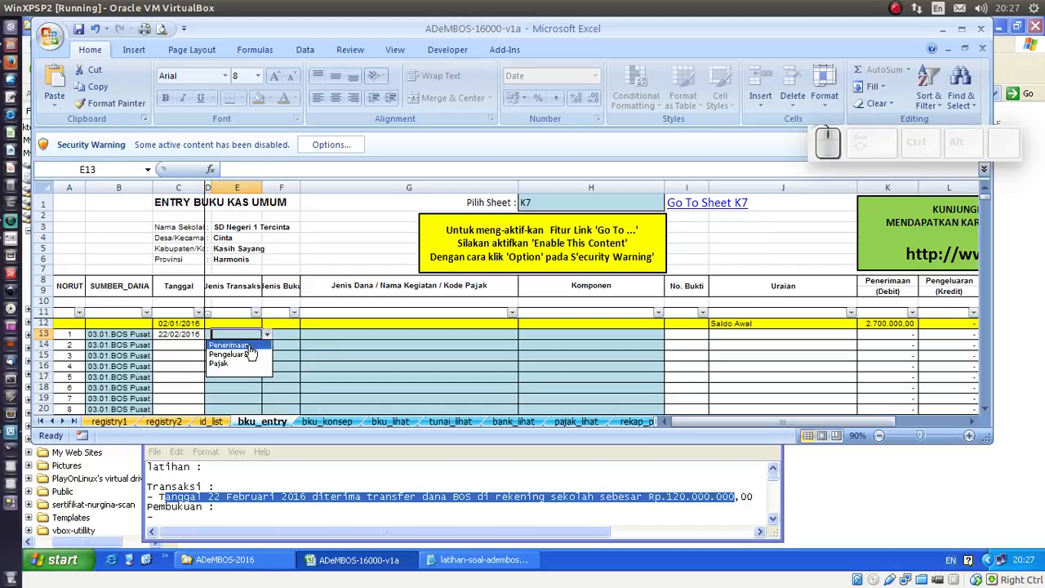
{"action": "left_click", "coordinate": [250, 346]}
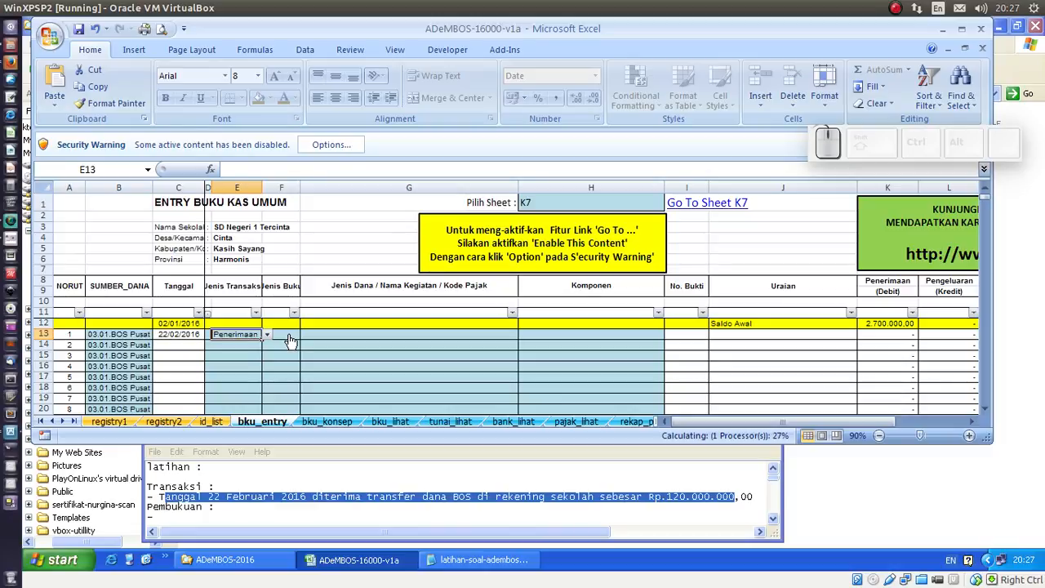
{"action": "left_click", "coordinate": [292, 341]}
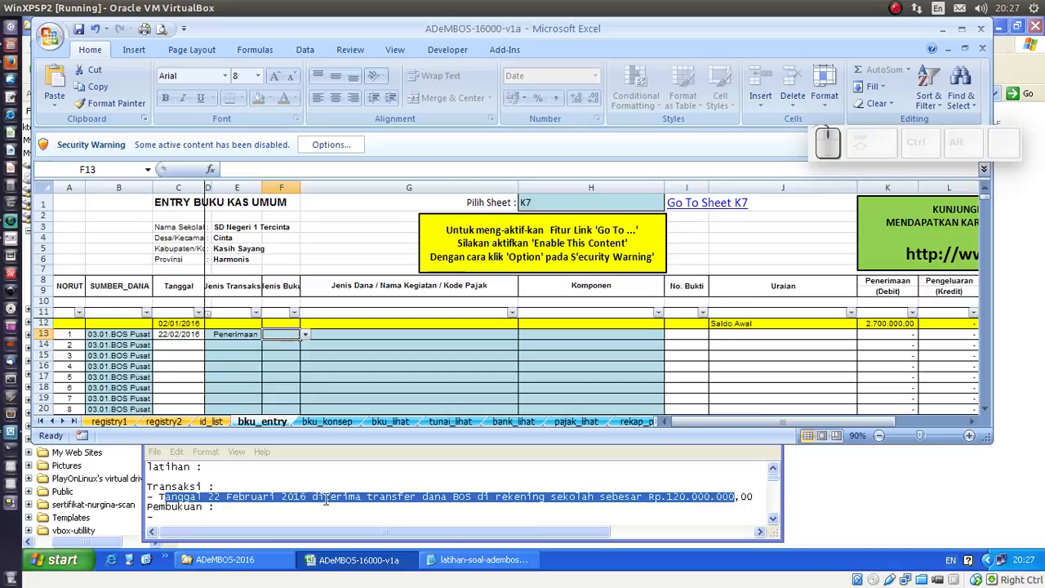
{"action": "left_click", "coordinate": [304, 335]}
{"action": "left_click", "coordinate": [275, 347]}
Step: Choose 03.01.BOS Pusat as the Jenis Dana / Nama Kegiatan / Kode Pajak for entry 1 (G13)
{"action": "left_click", "coordinate": [359, 343]}
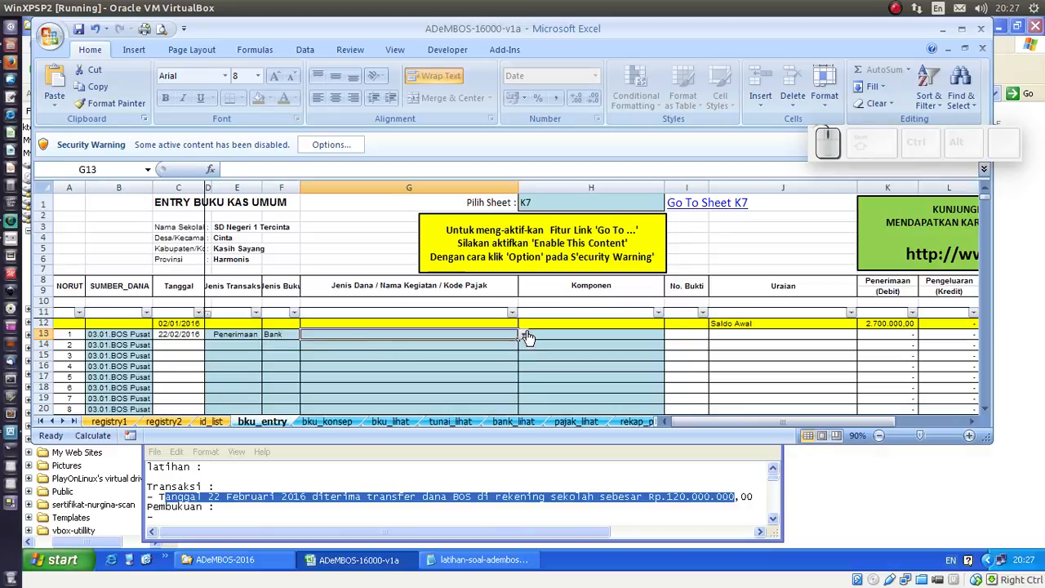
{"action": "left_click", "coordinate": [250, 344]}
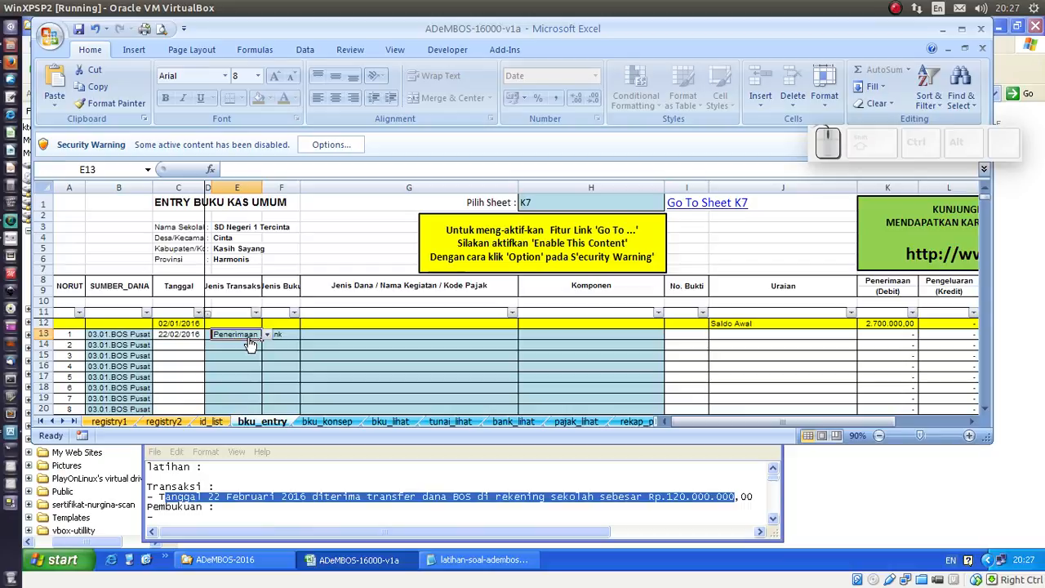
{"action": "left_click", "coordinate": [423, 340]}
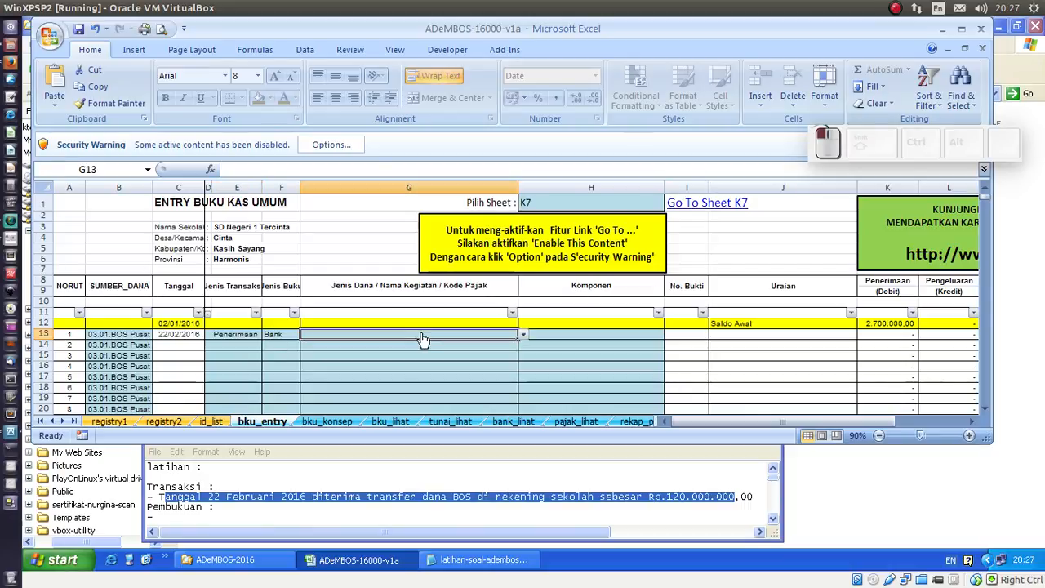
{"action": "left_click", "coordinate": [521, 336]}
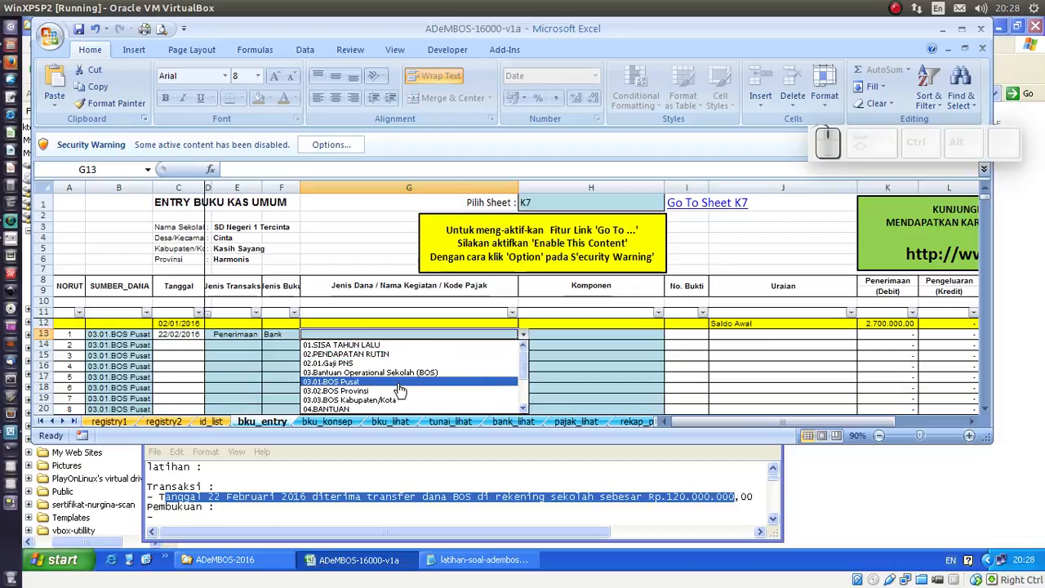
{"action": "left_click", "coordinate": [365, 382]}
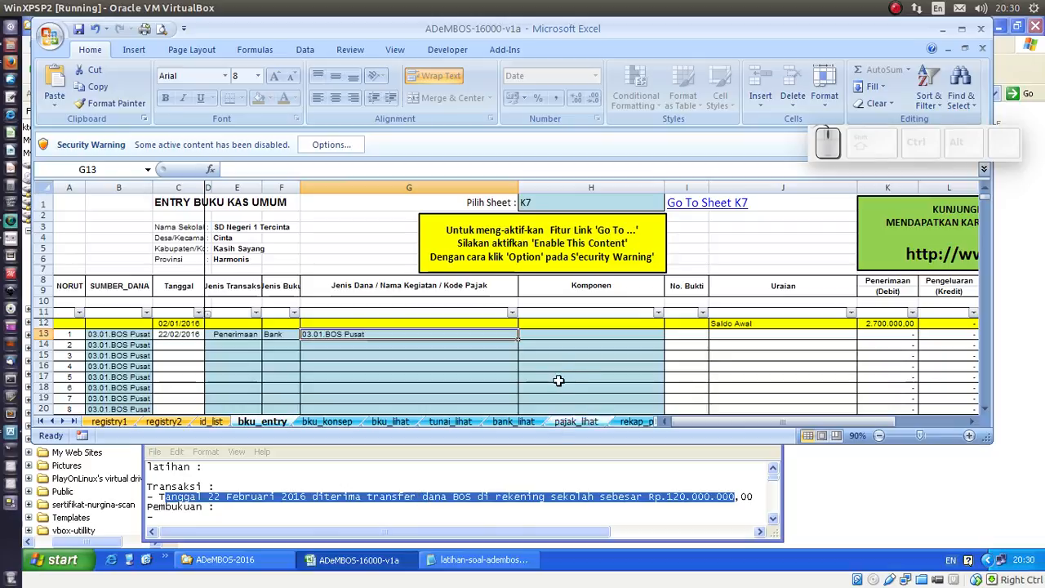
Step: Examine the available Komponen options for entry 1 (H13), leaving the cell empty
{"action": "left_click", "coordinate": [563, 336]}
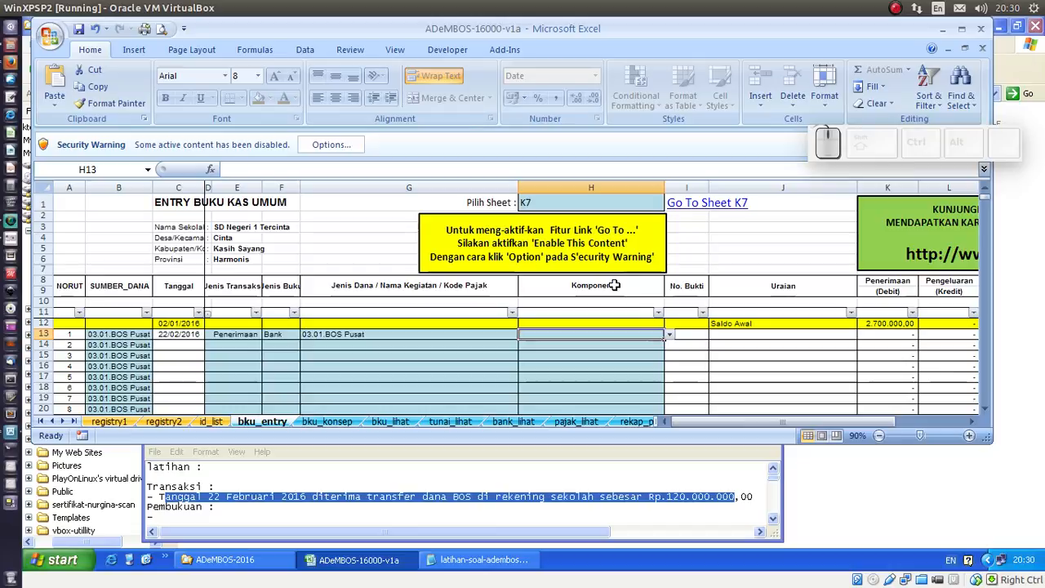
{"action": "left_click", "coordinate": [668, 335]}
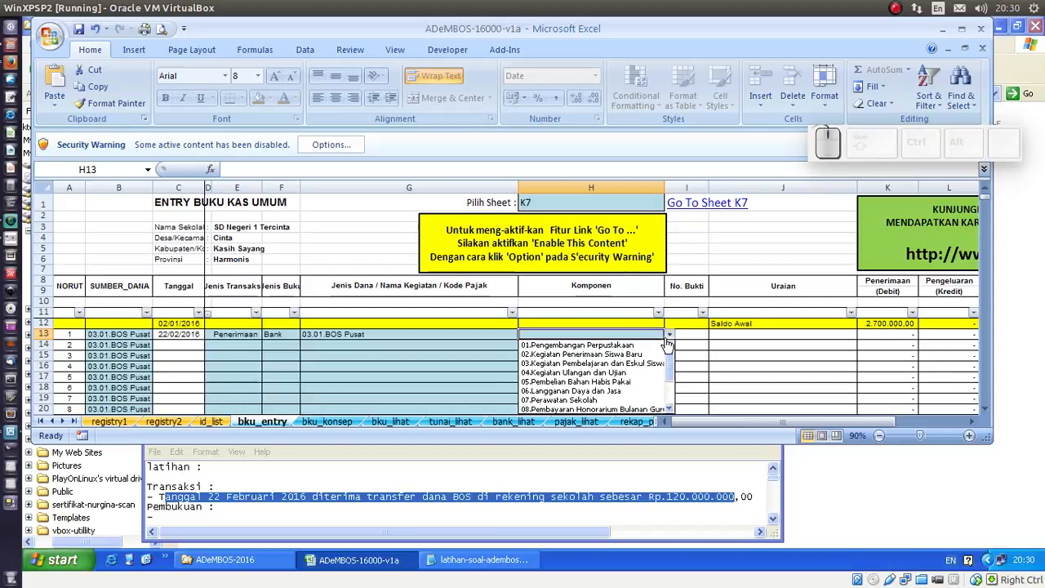
{"action": "left_click_drag", "start_coordinate": [675, 365], "coordinate": [674, 393]}
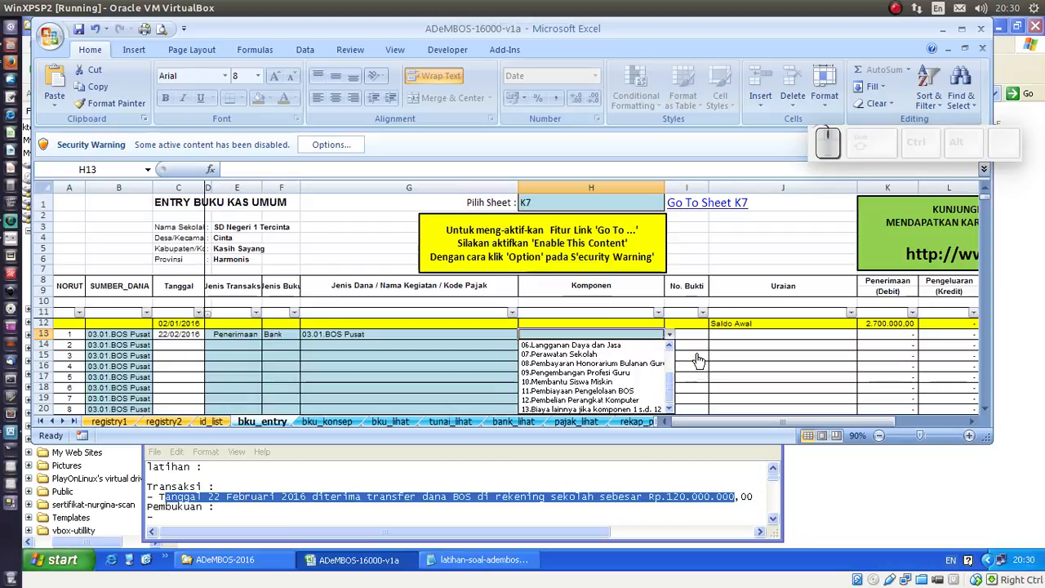
{"action": "left_click", "coordinate": [697, 357]}
Step: Enter 1 as the No. Bukti of entry 1 (I13)
{"action": "left_click", "coordinate": [701, 338]}
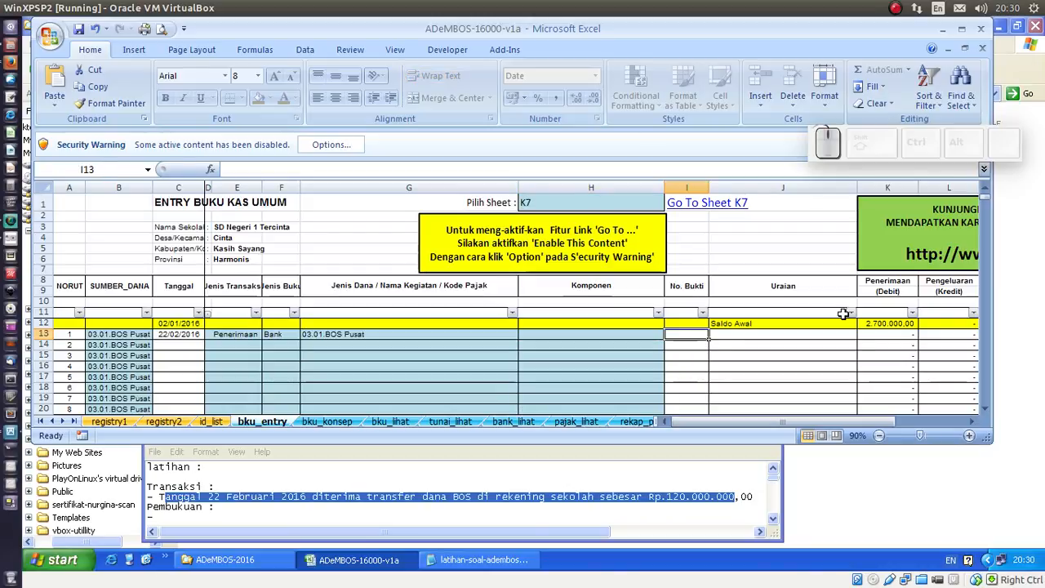
{"action": "type", "text": "1"}
{"action": "key", "text": "Right"}
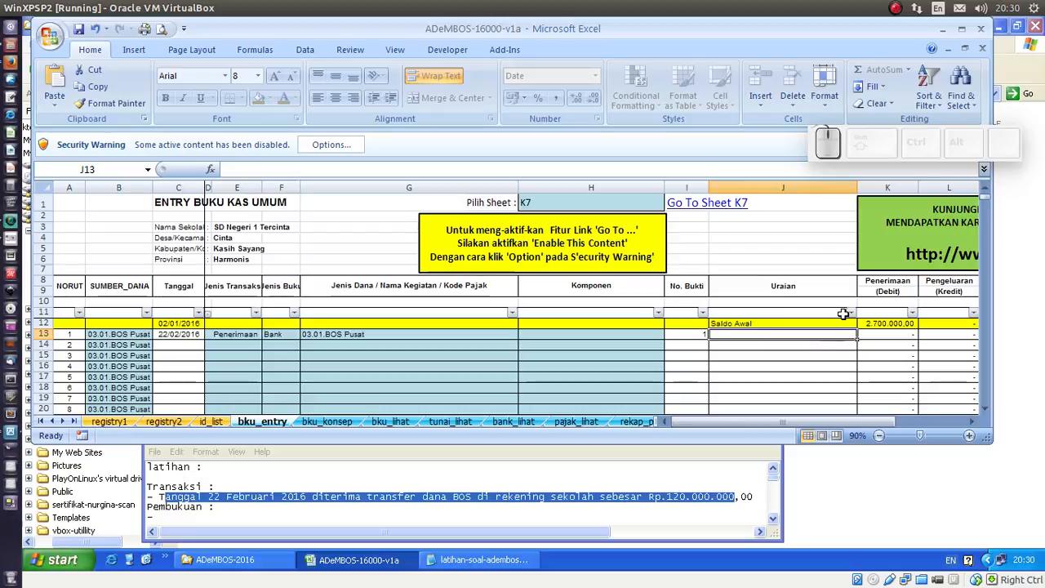
Step: Enter "Diterima transfer dana BOS Pusat di rekening sekolah triwulan ke-1" as the Uraian of entry 1 (J13)
{"action": "key", "text": "shift"}
{"action": "type", "text": "Diterima tr"}
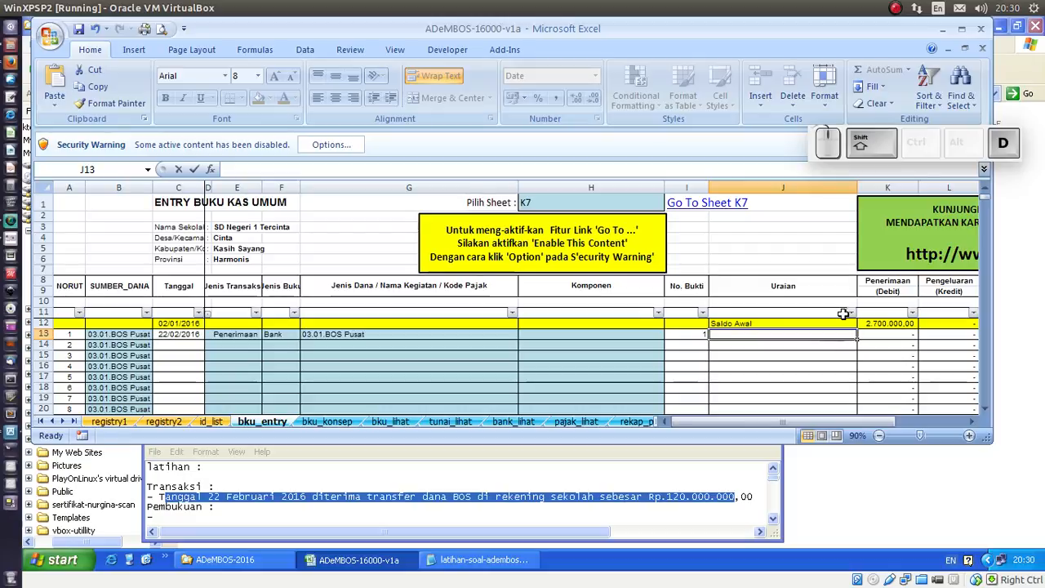
{"action": "type", "text": "ansf"}
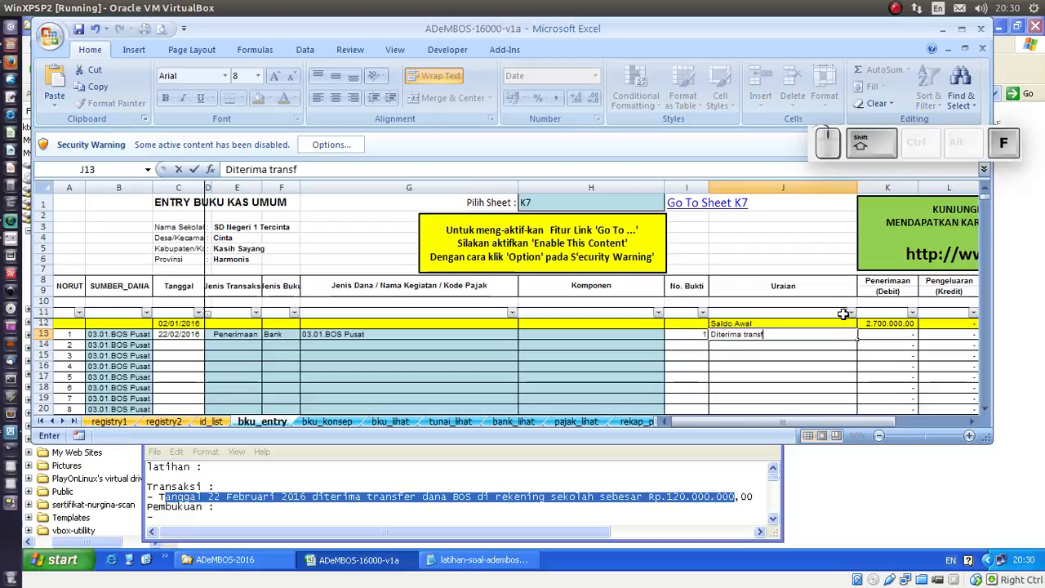
{"action": "type", "text": "er dana BOS "}
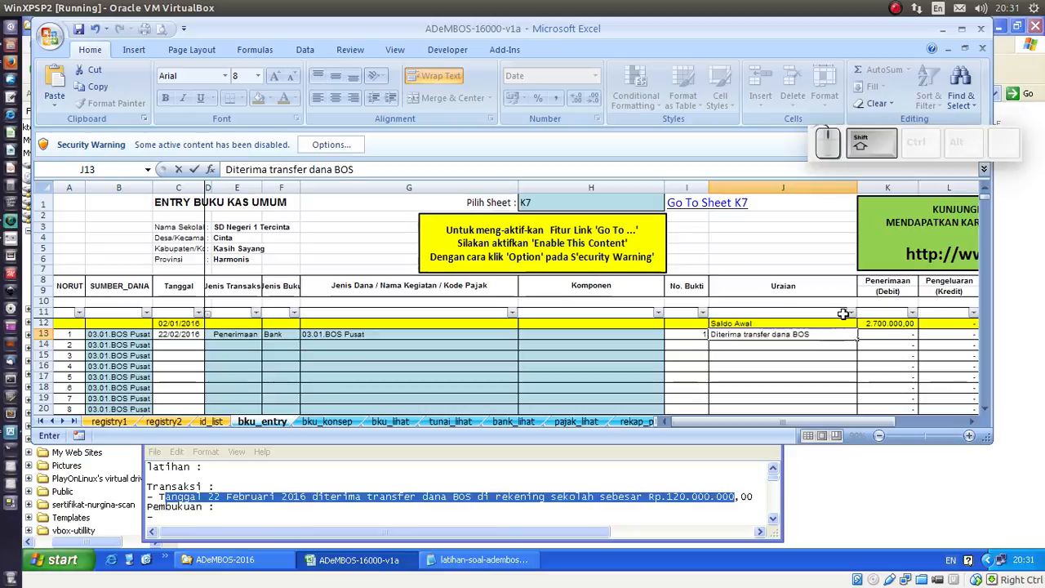
{"action": "type", "text": "Pust di"}
{"action": "key", "text": "BackSpace"}
{"action": "key", "text": "BackSpace"}
{"action": "key", "text": "BackSpace"}
{"action": "key", "text": "BackSpace"}
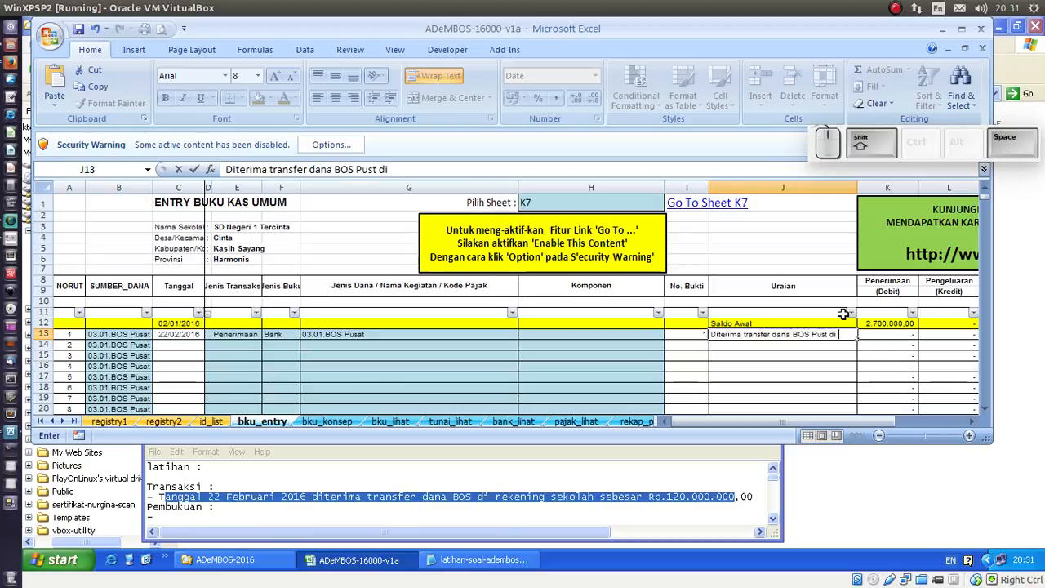
{"action": "type", "text": "at di rekening sek"}
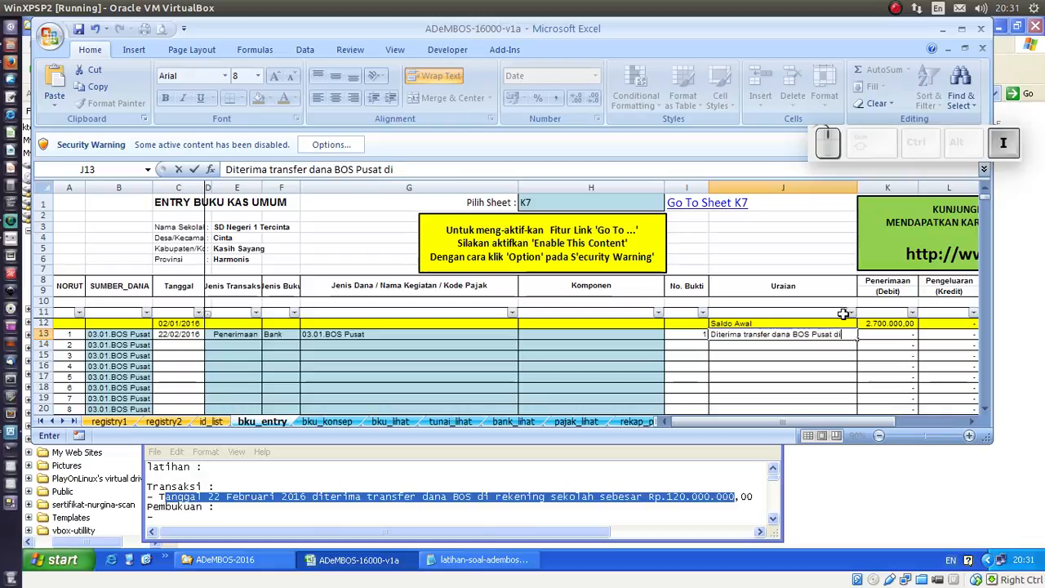
{"action": "type", "text": "olah "}
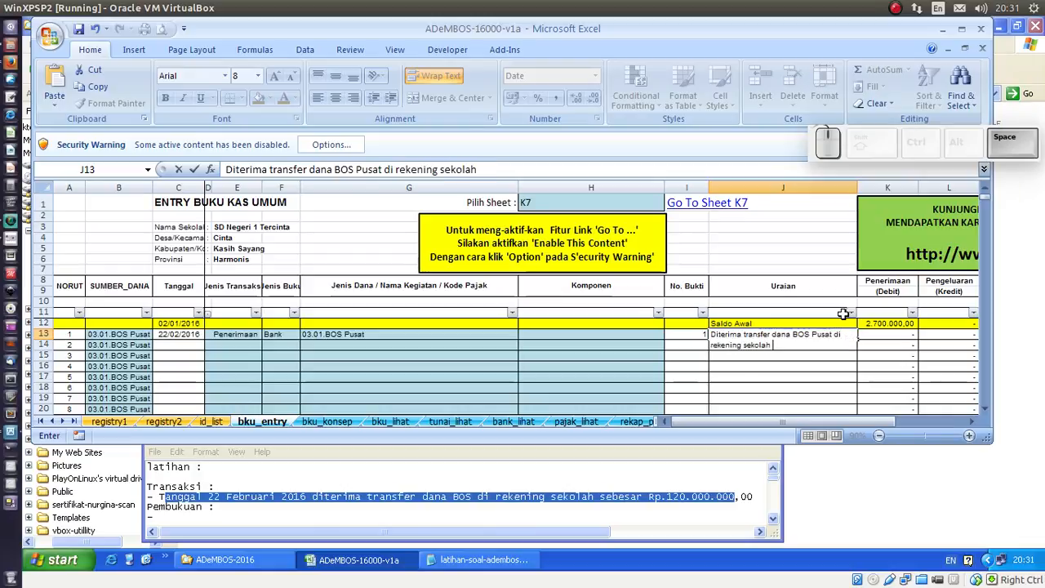
{"action": "type", "text": "triw"}
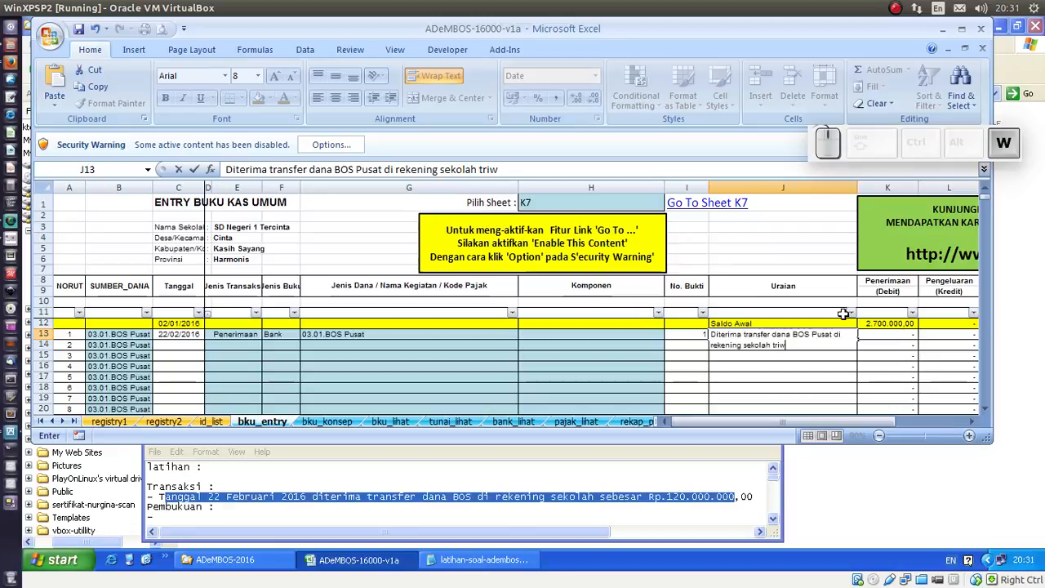
{"action": "type", "text": "ulan ke-1"}
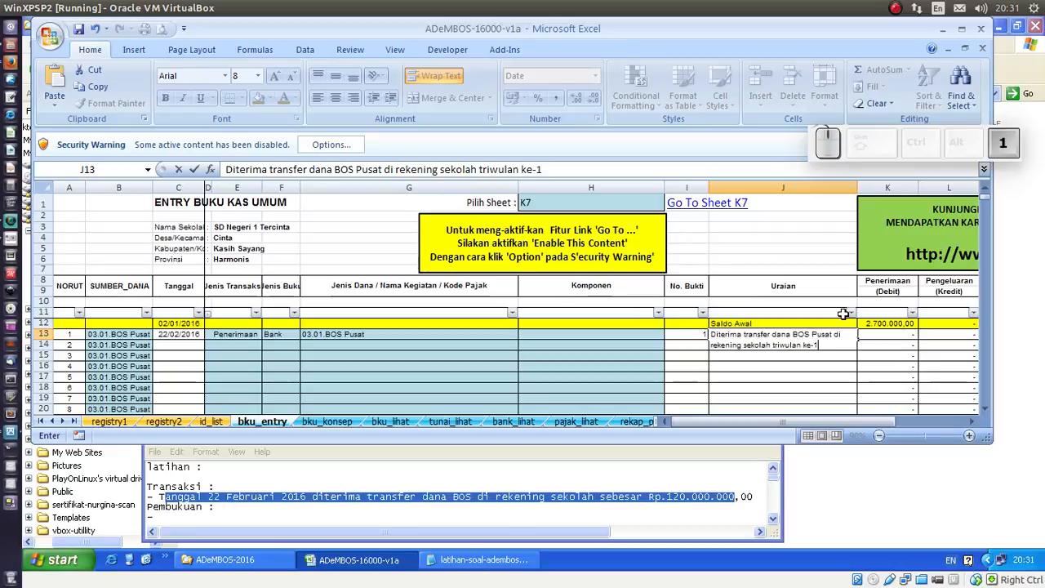
{"action": "key", "text": "BackSpace"}
{"action": "key", "text": "Tab"}
Step: Enter 120000000 as entry 1's Penerimaan (Debit) amount and go to the Tanggal cell of entry 2 (C14)
{"action": "type", "text": "120"}
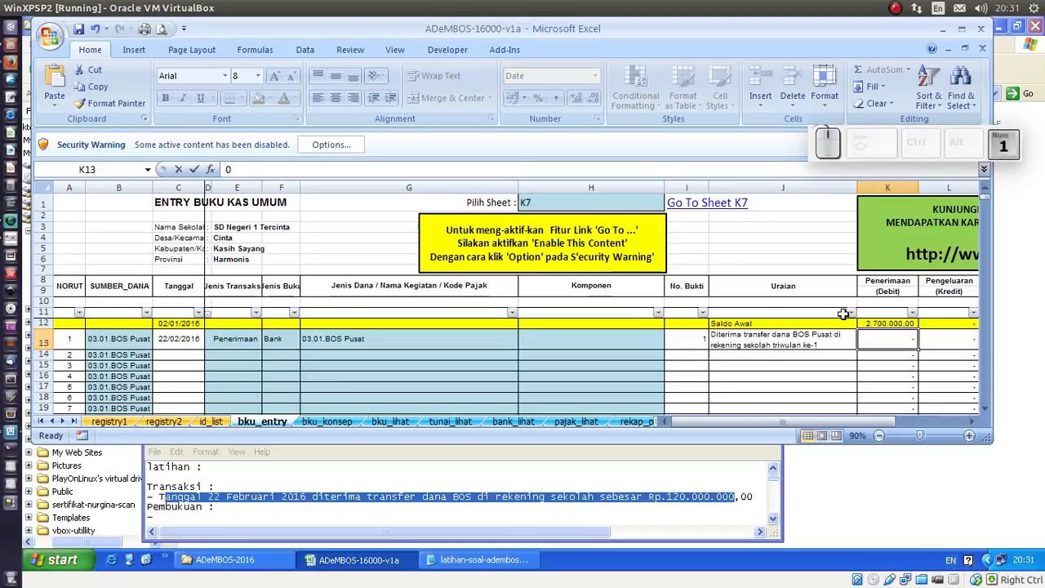
{"action": "type", "text": "000000"}
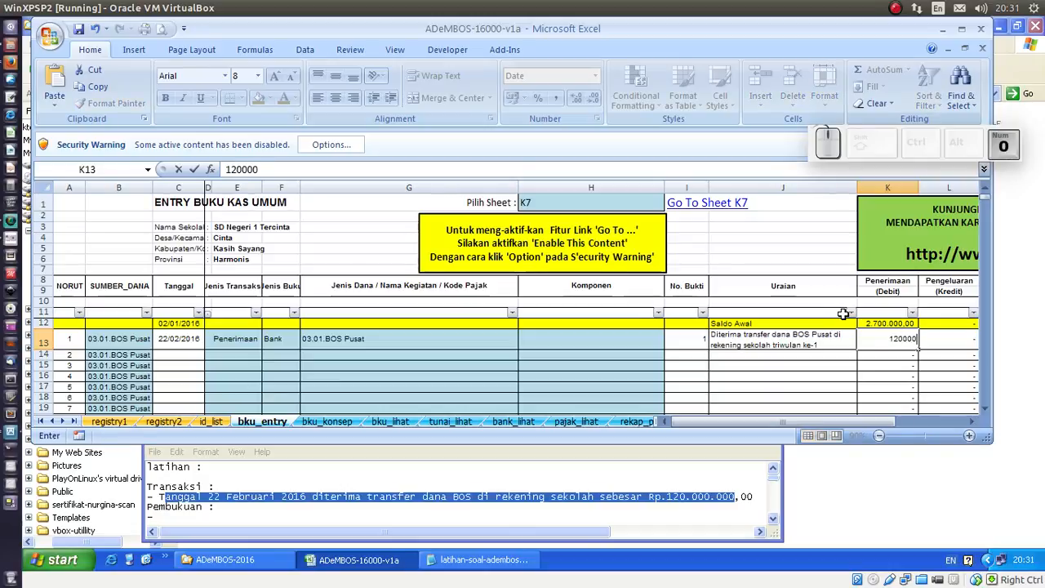
{"action": "key", "text": "Return"}
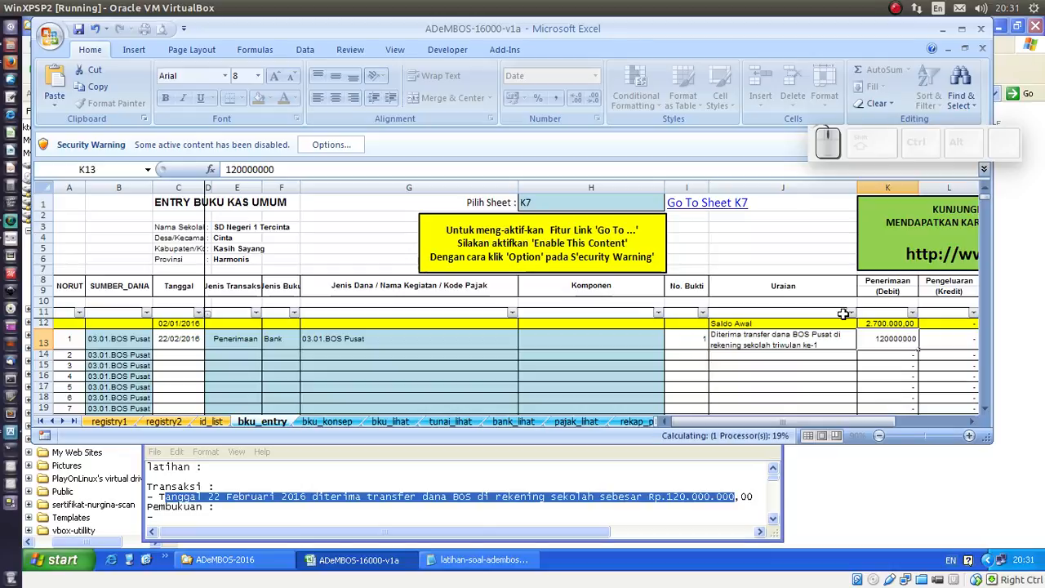
{"action": "key", "text": "Left"}
{"action": "key", "text": "Left"}
{"action": "key", "text": "Left"}
{"action": "key", "text": "Left"}
{"action": "key", "text": "Left"}
{"action": "key", "text": "Left"}
{"action": "key", "text": "Left"}
{"action": "key", "text": "Left"}
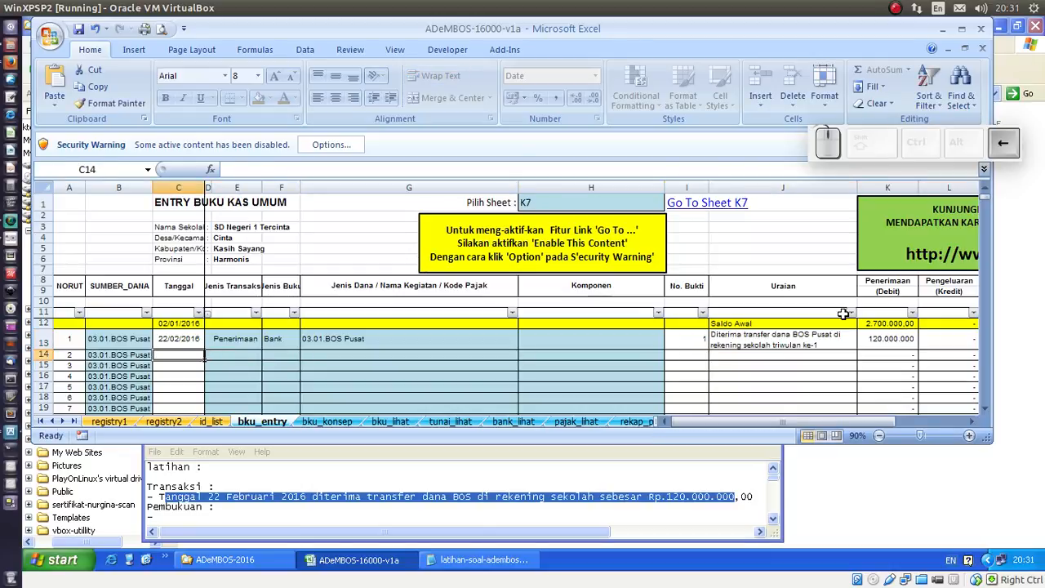
Step: Switch to the latihan-soal-adembos file in Notepad and examine the next practice transaction's date, type and purpose
{"action": "left_click", "coordinate": [675, 499]}
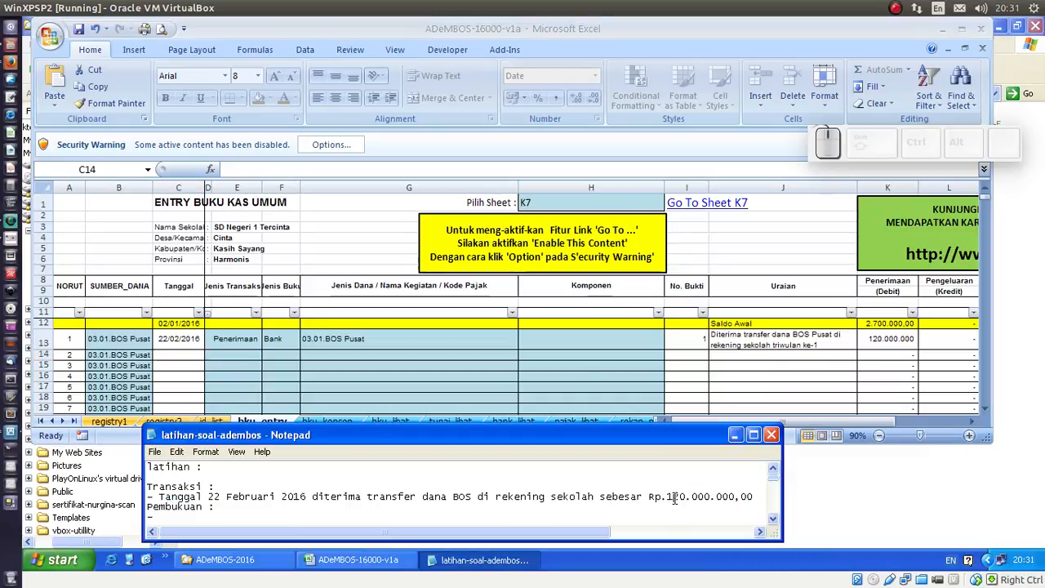
{"action": "left_click", "coordinate": [773, 522]}
{"action": "left_click", "coordinate": [773, 522]}
{"action": "left_click", "coordinate": [773, 522]}
{"action": "left_click", "coordinate": [774, 521]}
{"action": "left_click", "coordinate": [773, 522]}
{"action": "left_click", "coordinate": [773, 522]}
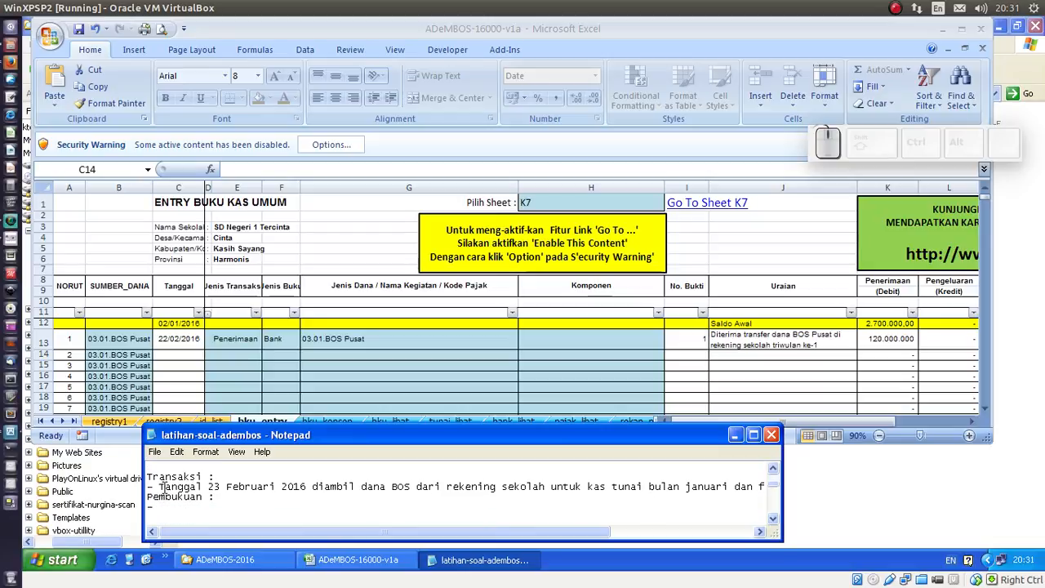
{"action": "left_click_drag", "start_coordinate": [160, 488], "coordinate": [497, 492]}
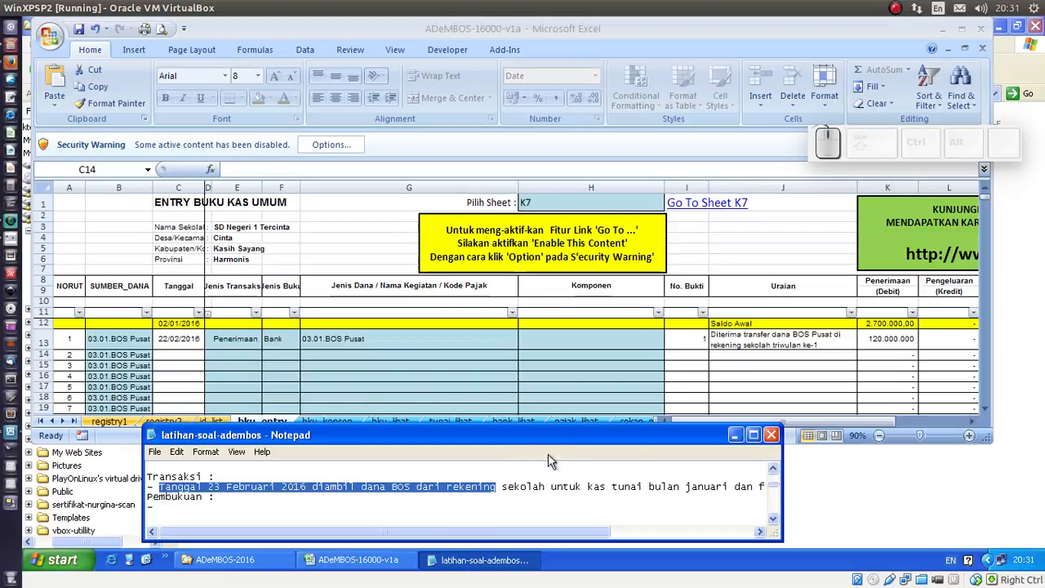
{"action": "left_click_drag", "start_coordinate": [586, 534], "coordinate": [545, 551]}
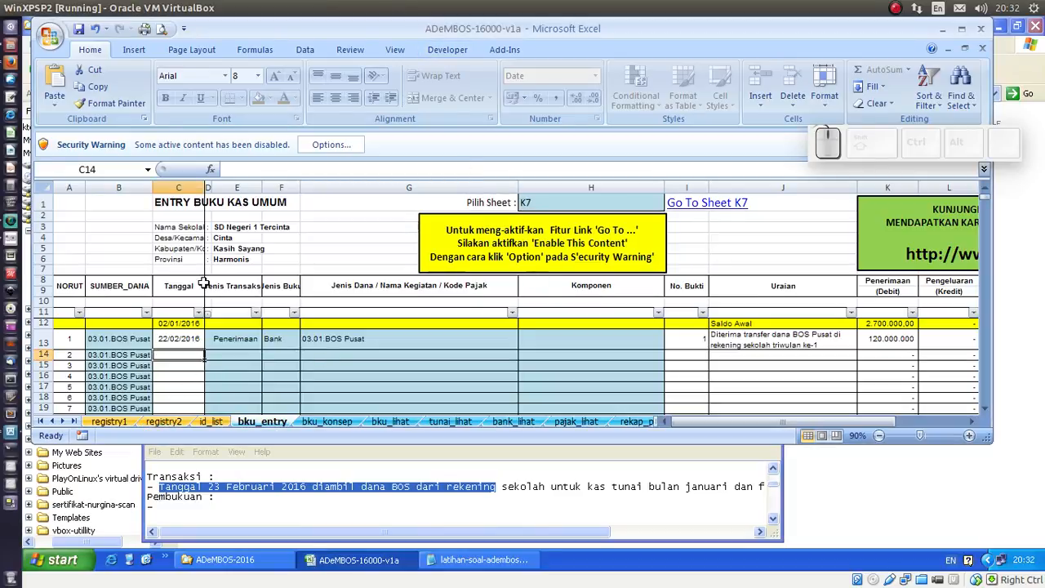
Step: In the Excel bku_entry sheet, enter 23/02/2016 as entry 2's Tanggal and set its Jenis Transaksi to Pengeluaran
{"action": "type", "text": "23/02/2016"}
{"action": "key", "text": "Return"}
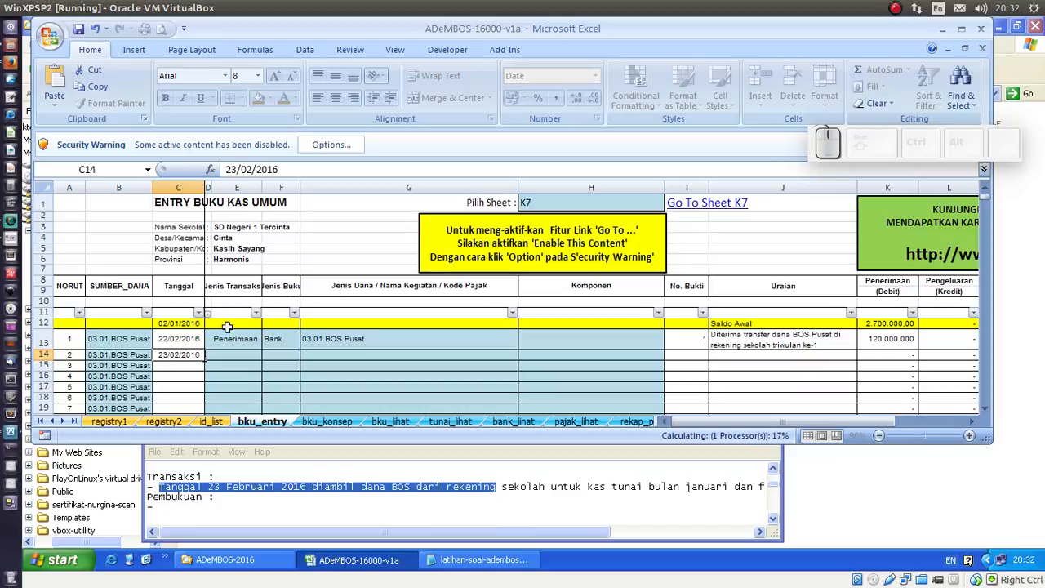
{"action": "left_click", "coordinate": [247, 357]}
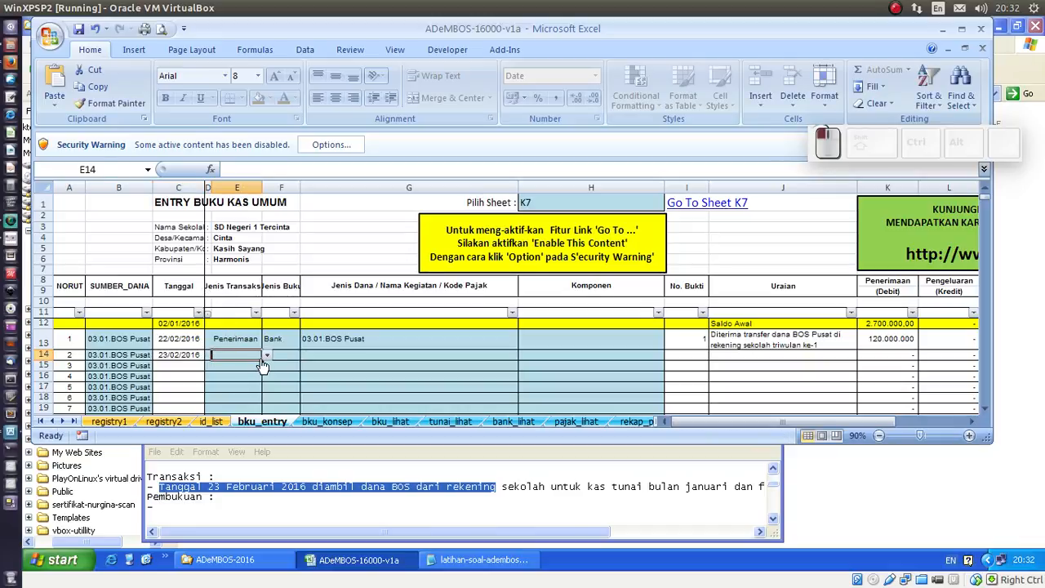
{"action": "left_click", "coordinate": [266, 356]}
{"action": "left_click", "coordinate": [222, 374]}
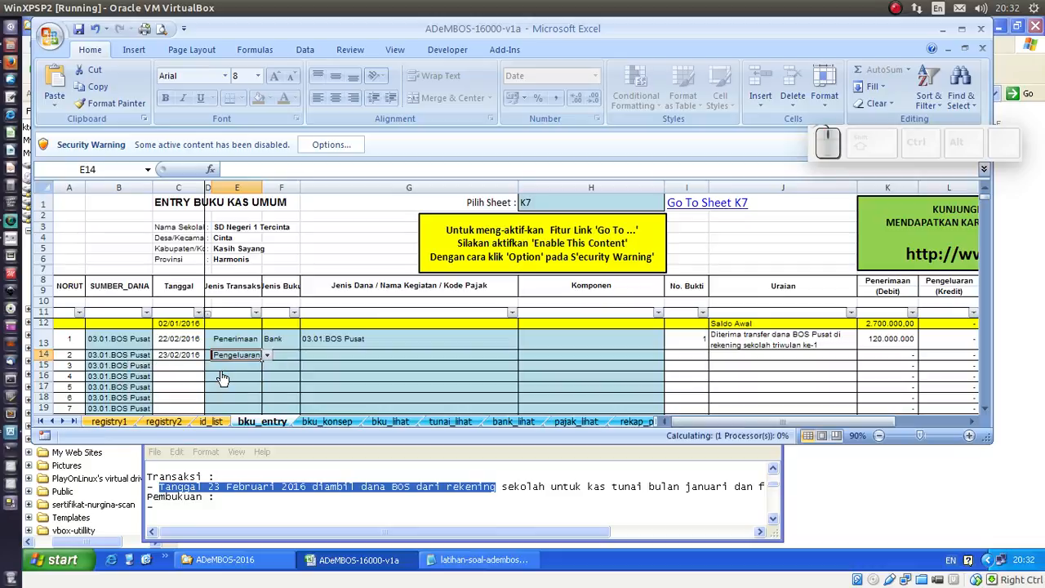
Step: Set the Jenis Buku of entry 2 (F14) to Bank
{"action": "left_click", "coordinate": [297, 357]}
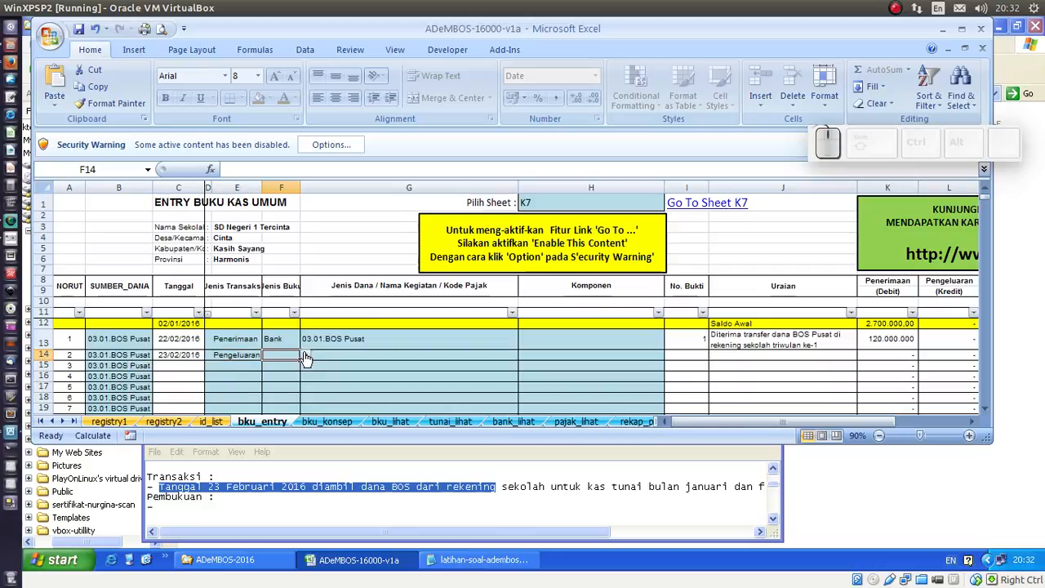
{"action": "left_click", "coordinate": [305, 356]}
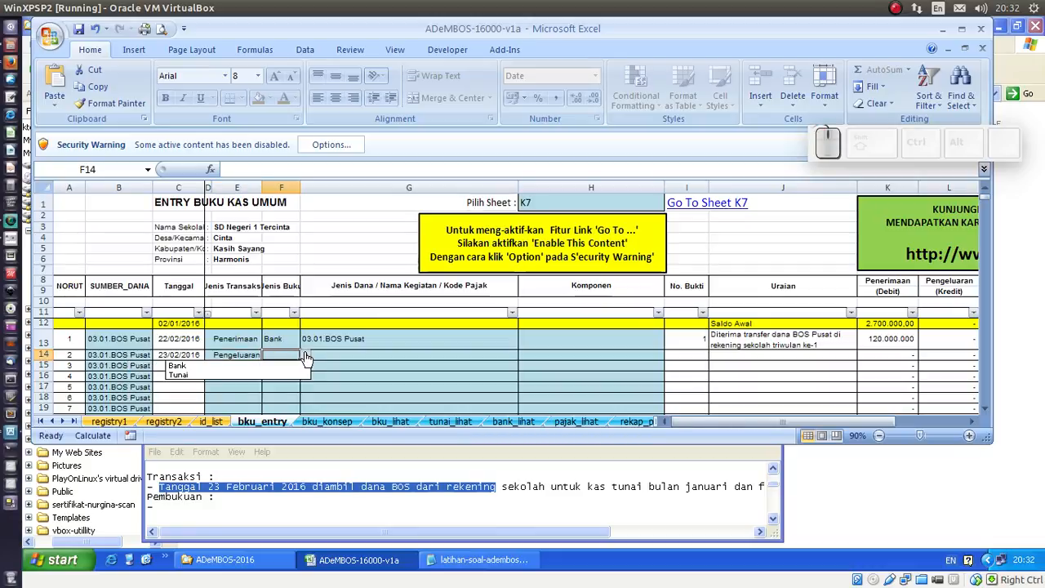
{"action": "left_click", "coordinate": [252, 366]}
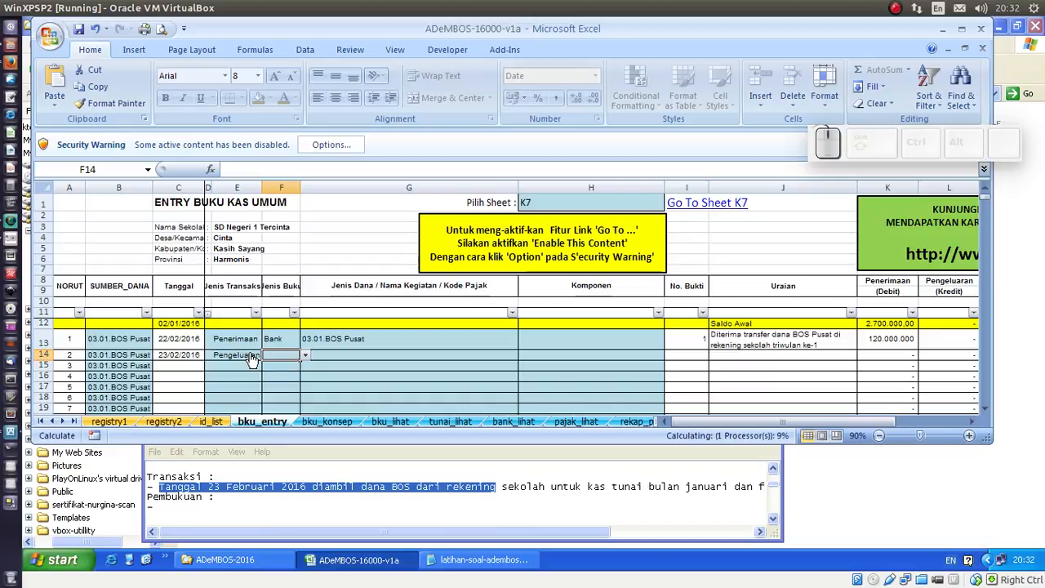
Step: Enter 2 as the No. Bukti of entry 2 (I14), leaving its Jenis Dana and Komponen cells empty
{"action": "left_click", "coordinate": [364, 350]}
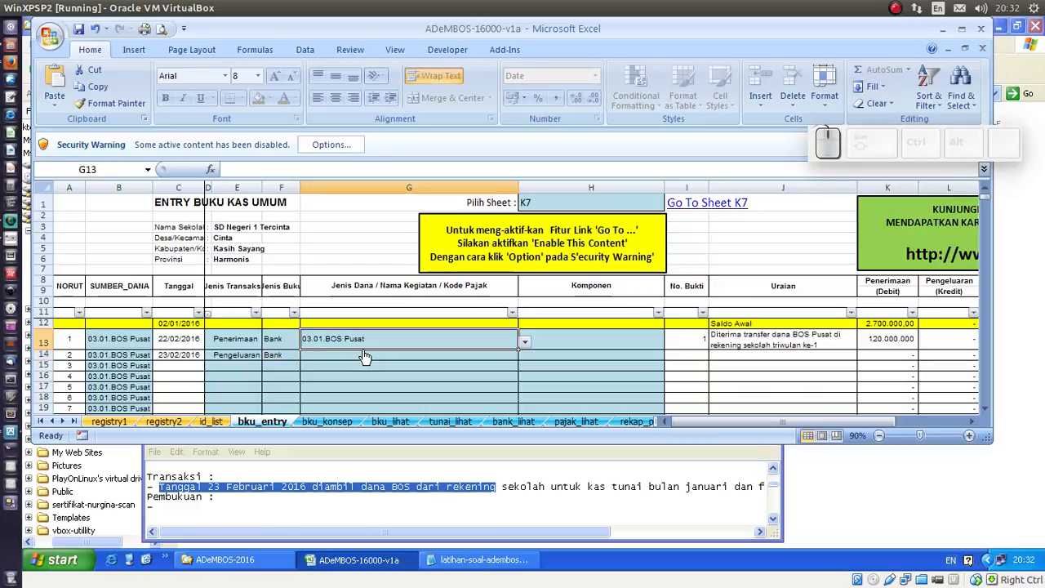
{"action": "left_click", "coordinate": [369, 357]}
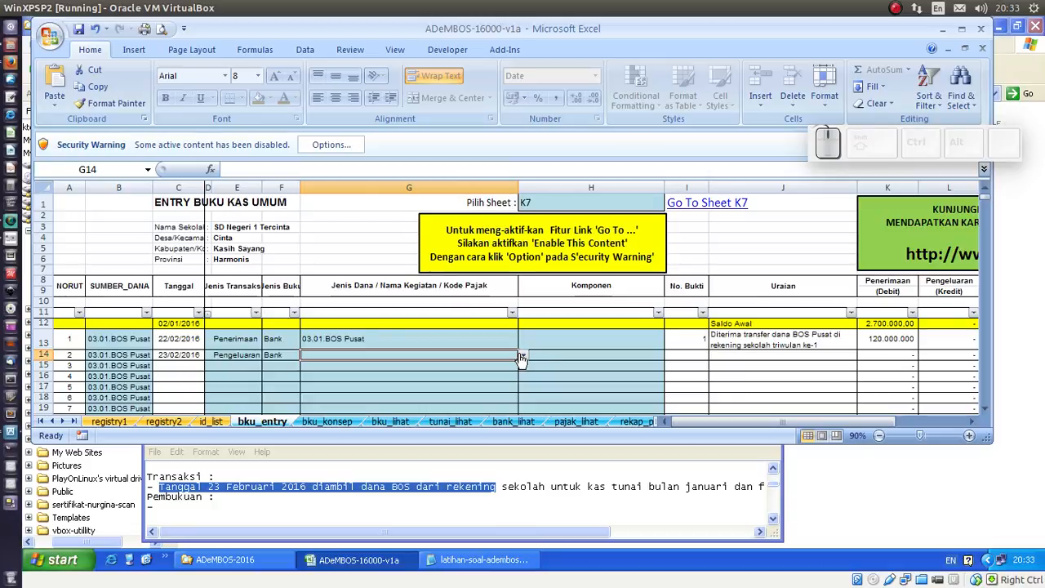
{"action": "left_click", "coordinate": [546, 356]}
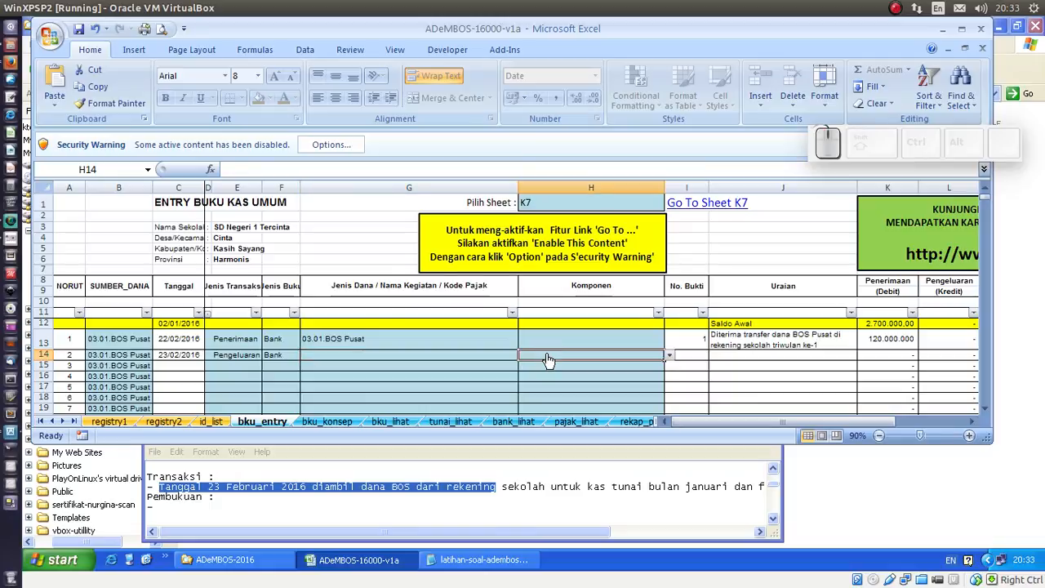
{"action": "left_click", "coordinate": [707, 355]}
{"action": "type", "text": "2"}
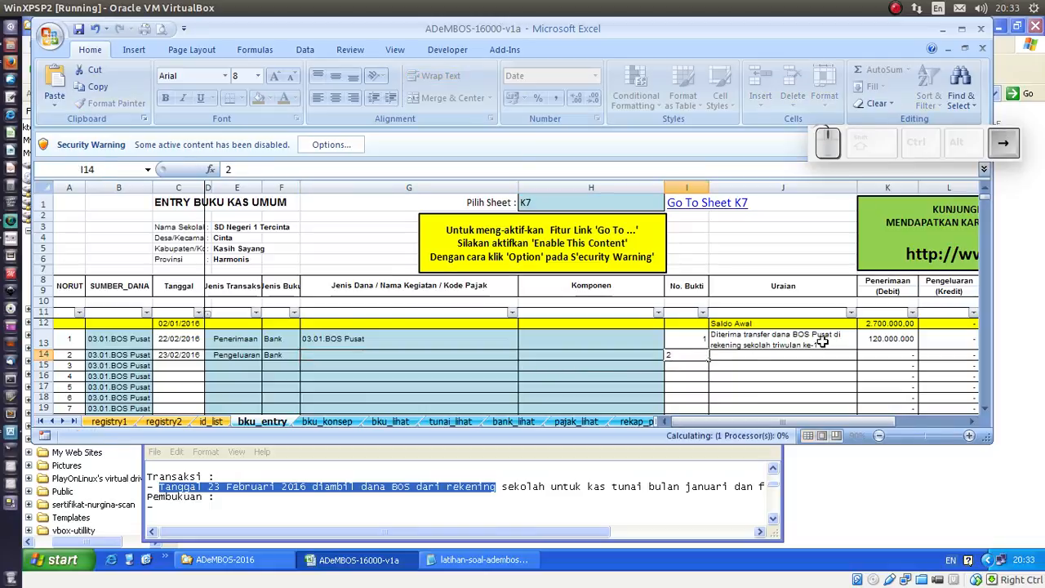
{"action": "key", "text": "Tab"}
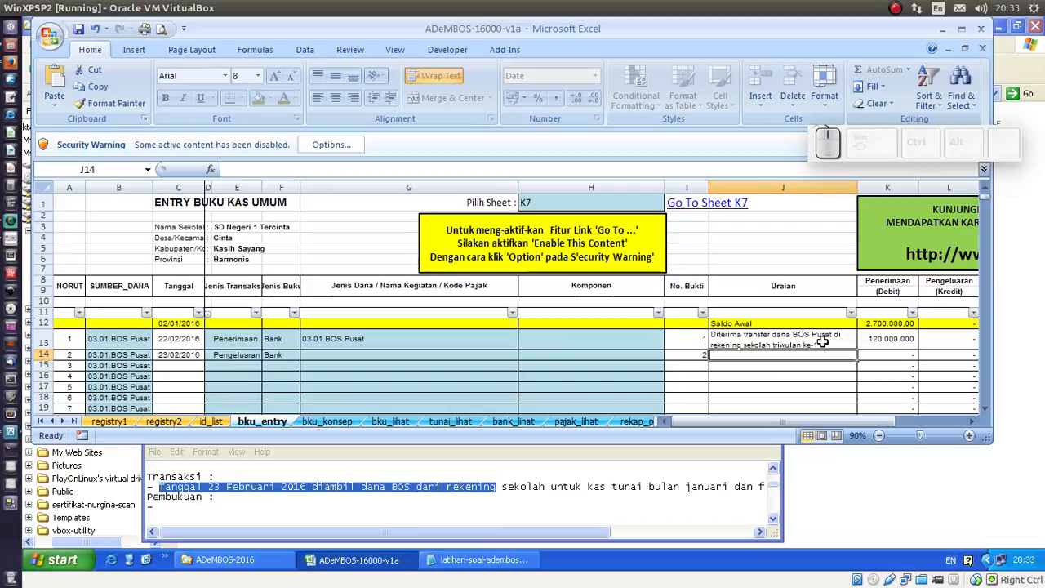
Step: Enter "Diambil dana BOS Pusat bulan Januari dan Februari untuk kas tunai" as the Uraian of entry 2 (J14)
{"action": "key", "text": "shift"}
{"action": "key", "text": "shift"}
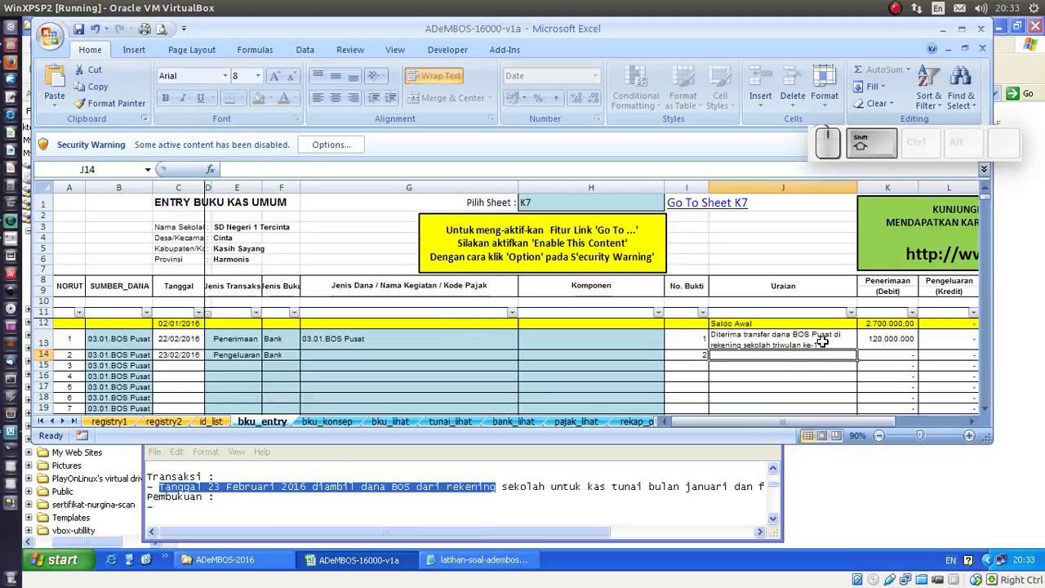
{"action": "type", "text": "Di"}
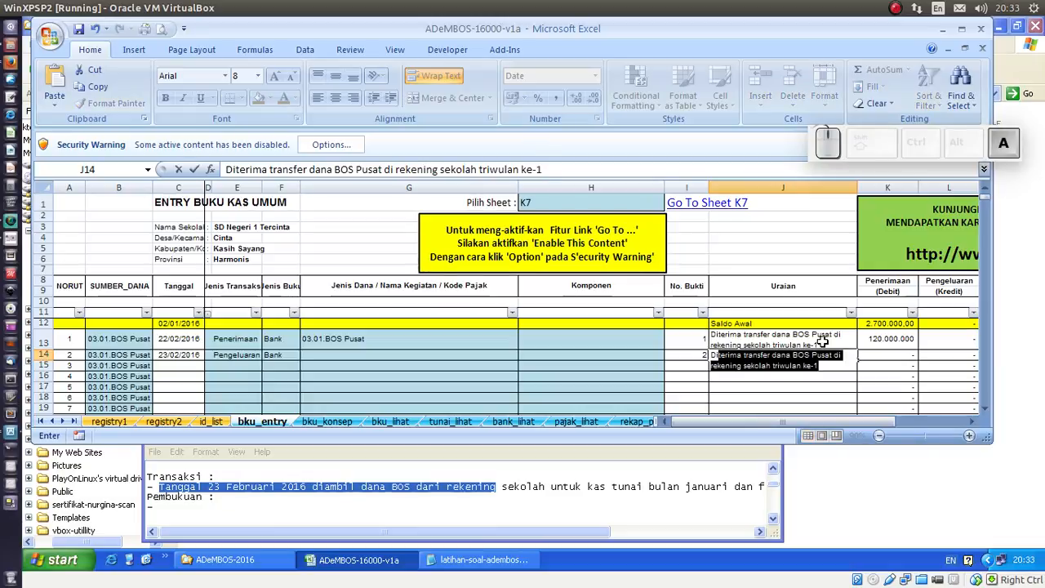
{"action": "type", "text": "ambil dana "}
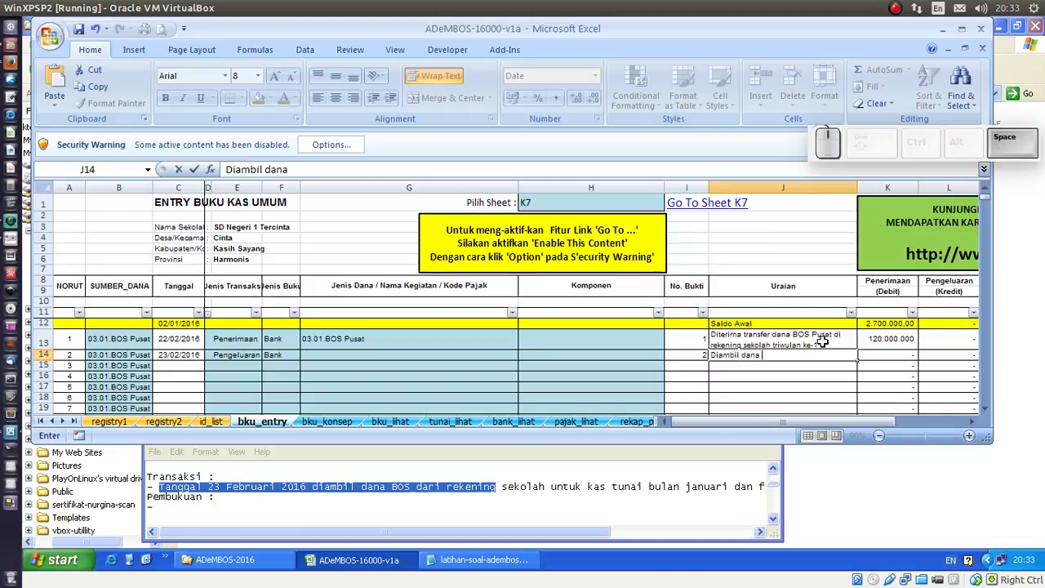
{"action": "type", "text": "BOS Pus"}
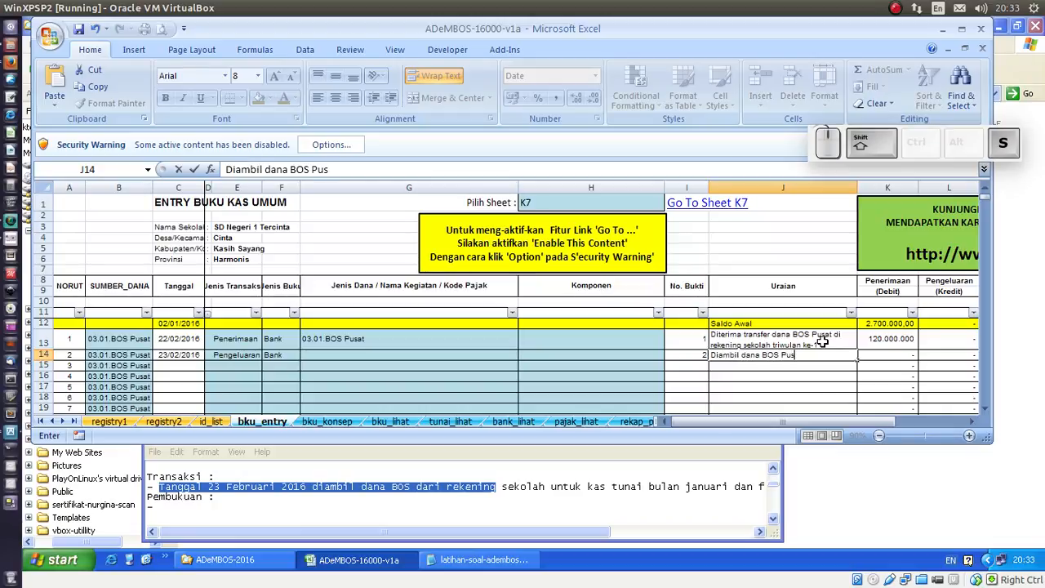
{"action": "type", "text": "at bu"}
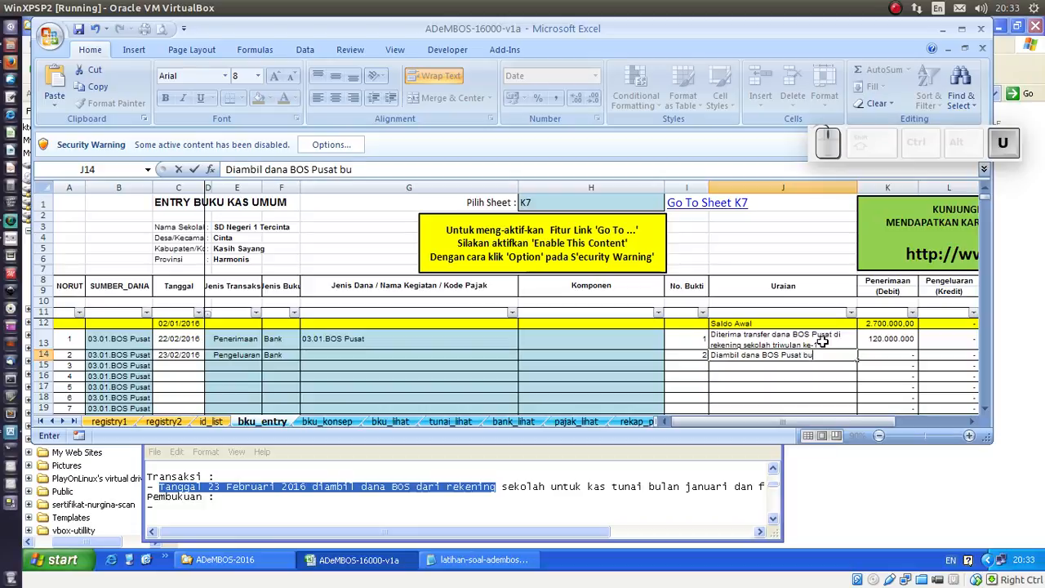
{"action": "type", "text": "lan Januari"}
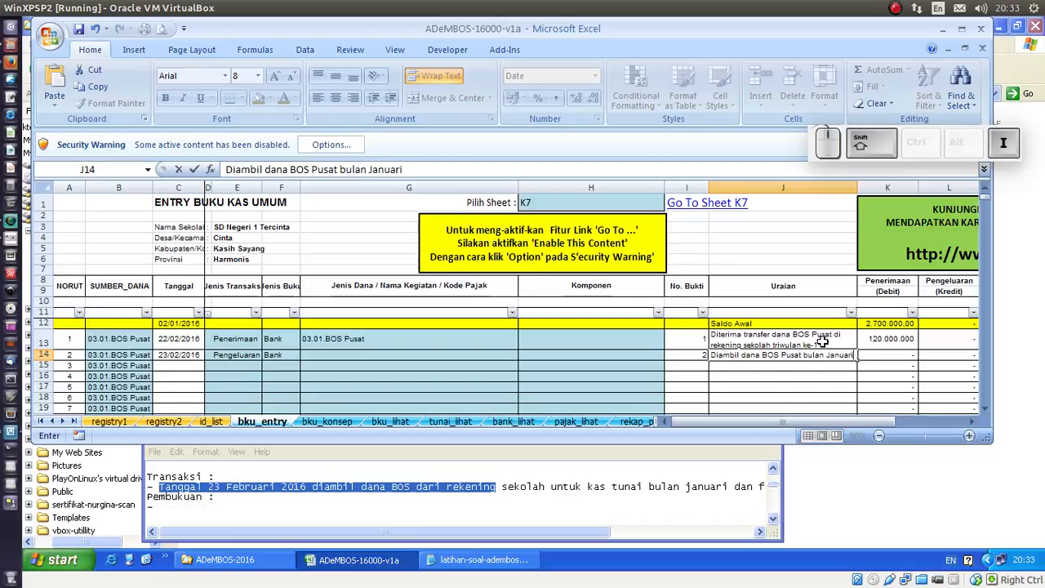
{"action": "type", "text": " dan Februari "}
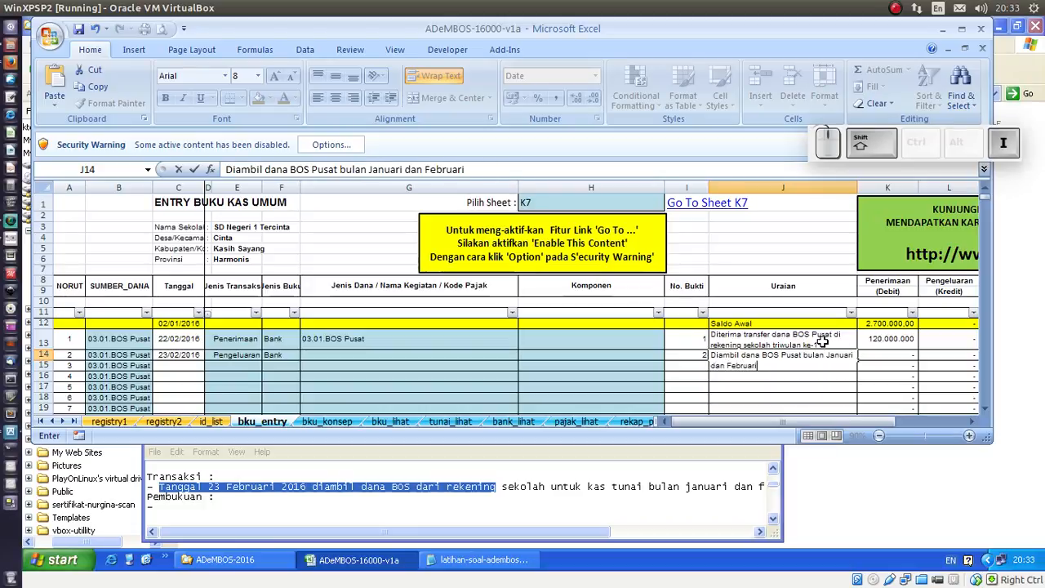
{"action": "type", "text": "unutk"}
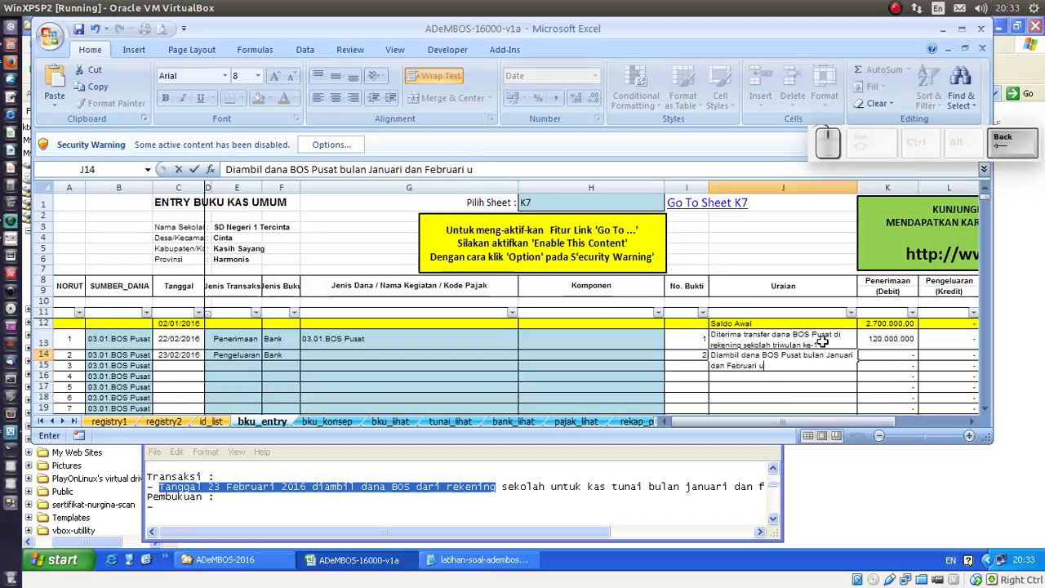
{"action": "key", "text": "BackSpace"}
{"action": "key", "text": "BackSpace"}
{"action": "key", "text": "BackSpace"}
{"action": "type", "text": "tuk kas tunai"}
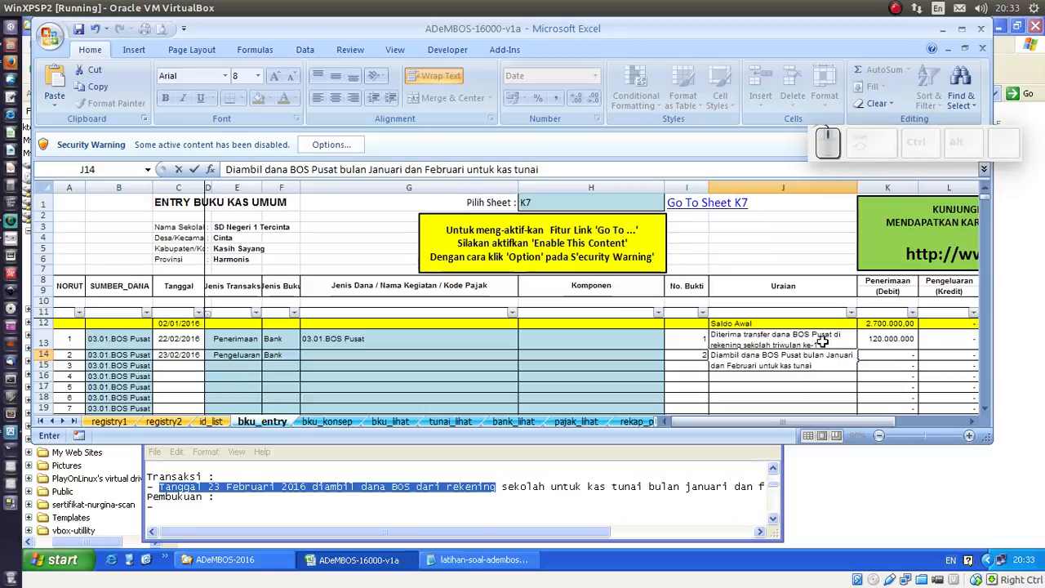
{"action": "key", "text": "Right"}
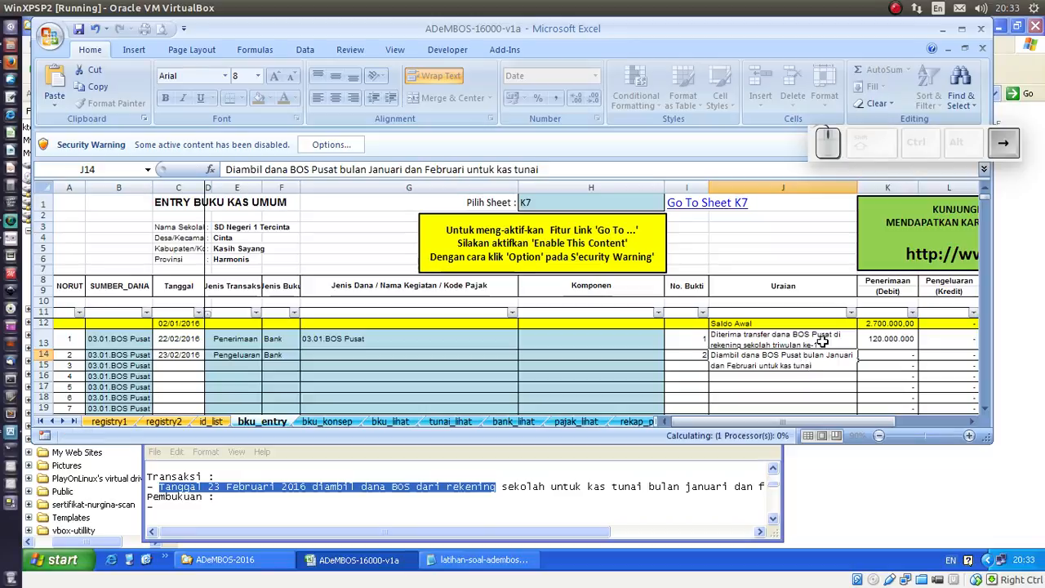
Step: Enter 80000000 as the Pengeluaran (Kredit) amount of entry 2 (L14)
{"action": "key", "text": "Right"}
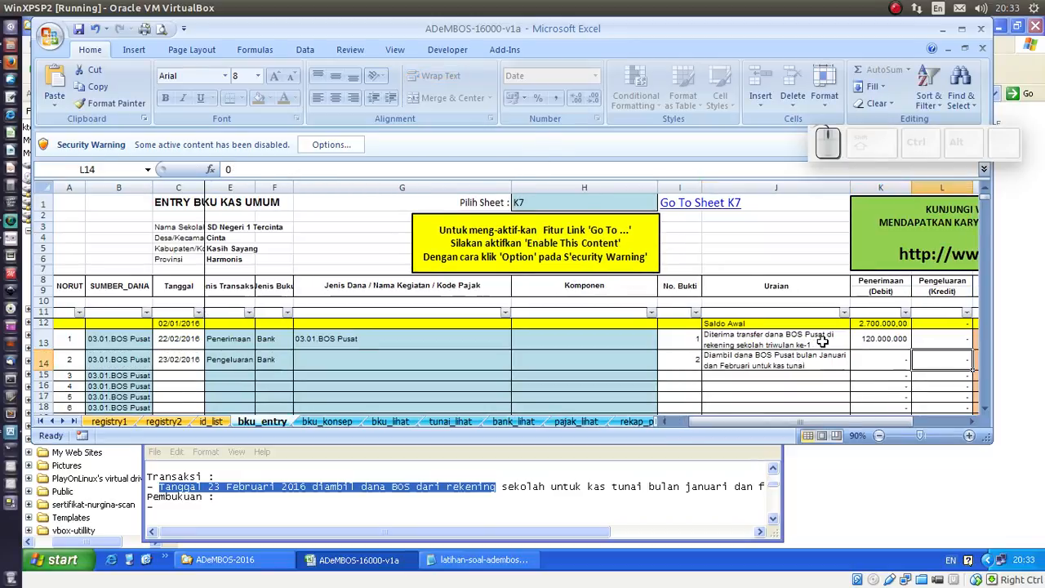
{"action": "type", "text": "80000"}
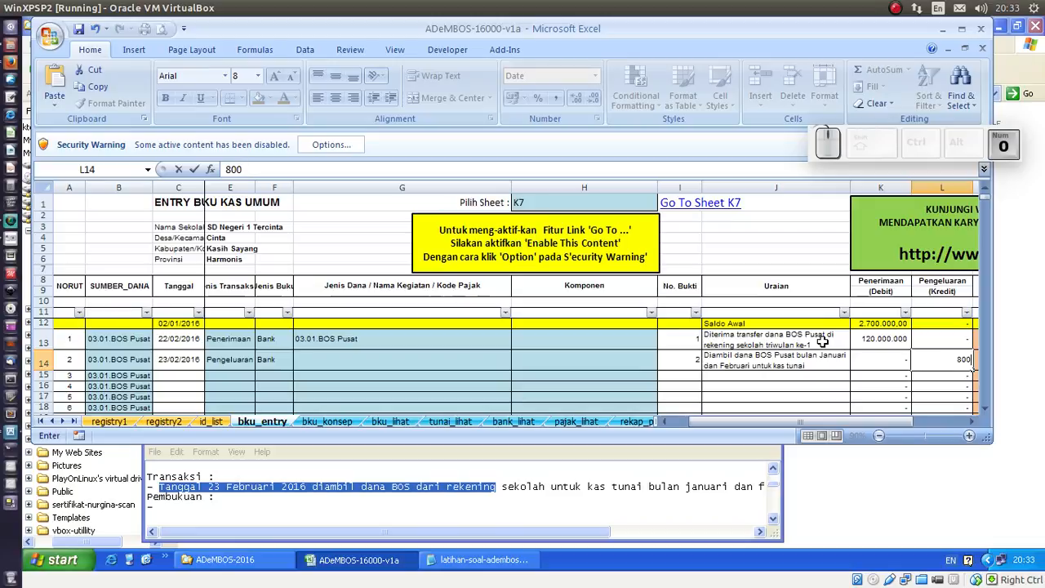
{"action": "type", "text": "000"}
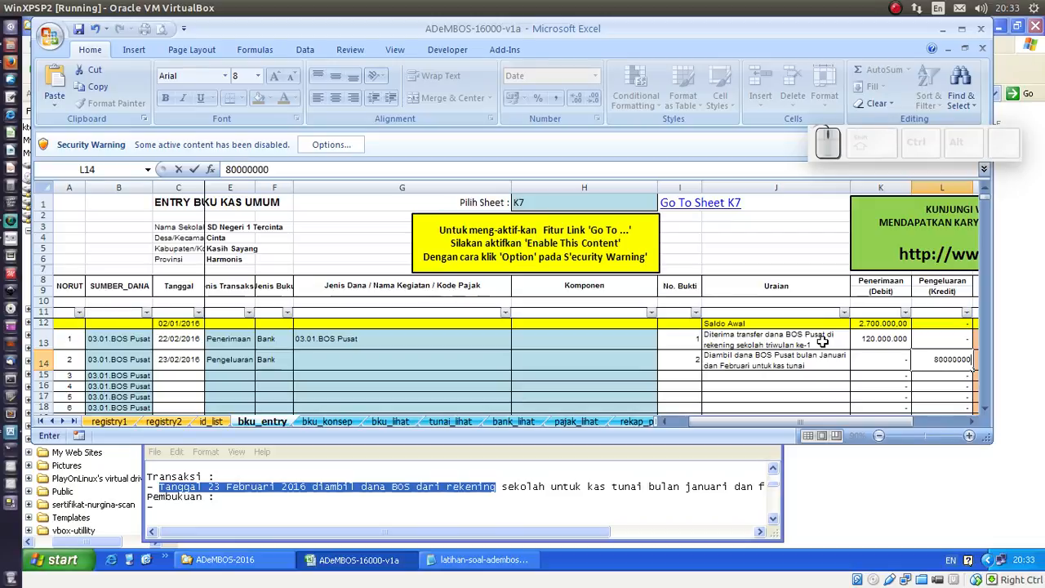
{"action": "key", "text": "Return"}
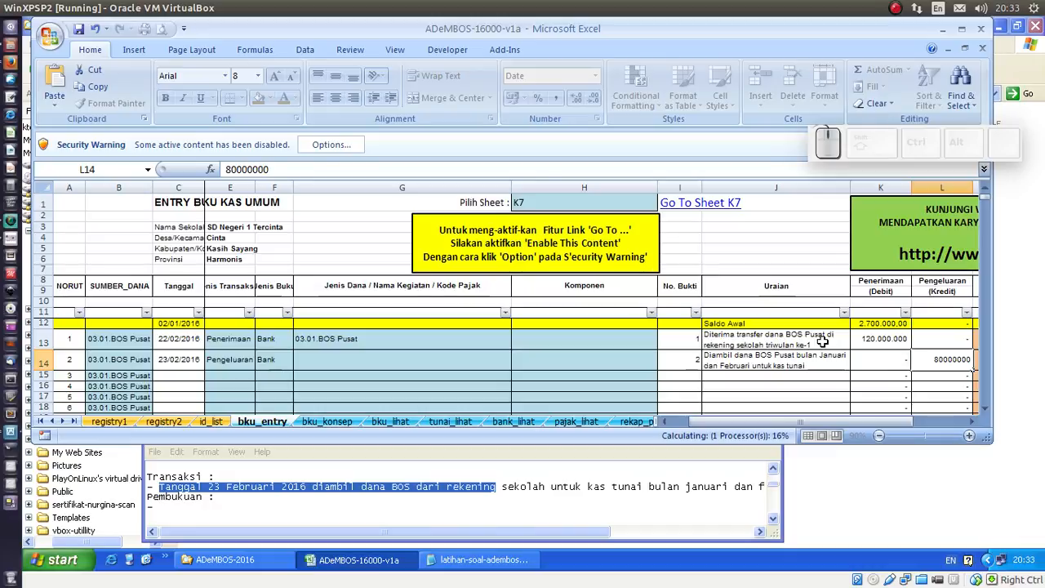
Step: Fill the Tanggal of entry 3 (C15) with 23/02/2016, copied down from entry 2
{"action": "key", "text": "Left"}
{"action": "key", "text": "Left"}
{"action": "key", "text": "Left"}
{"action": "key", "text": "Left"}
{"action": "key", "text": "Left"}
{"action": "key", "text": "Left"}
{"action": "key", "text": "Left"}
{"action": "key", "text": "Left"}
{"action": "key", "text": "Left"}
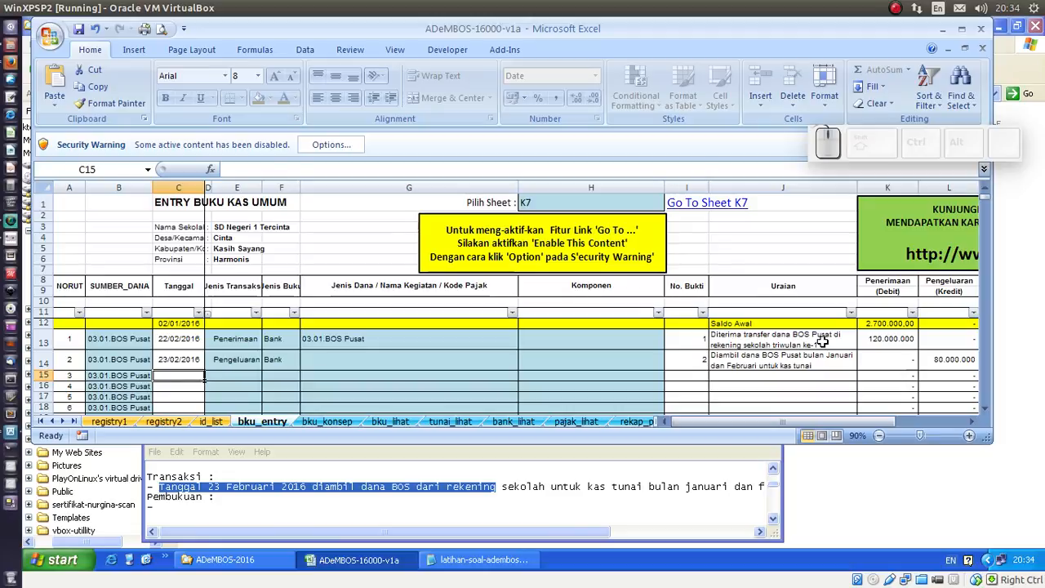
{"action": "key", "text": "ctrl"}
{"action": "key", "text": "ctrl+d"}
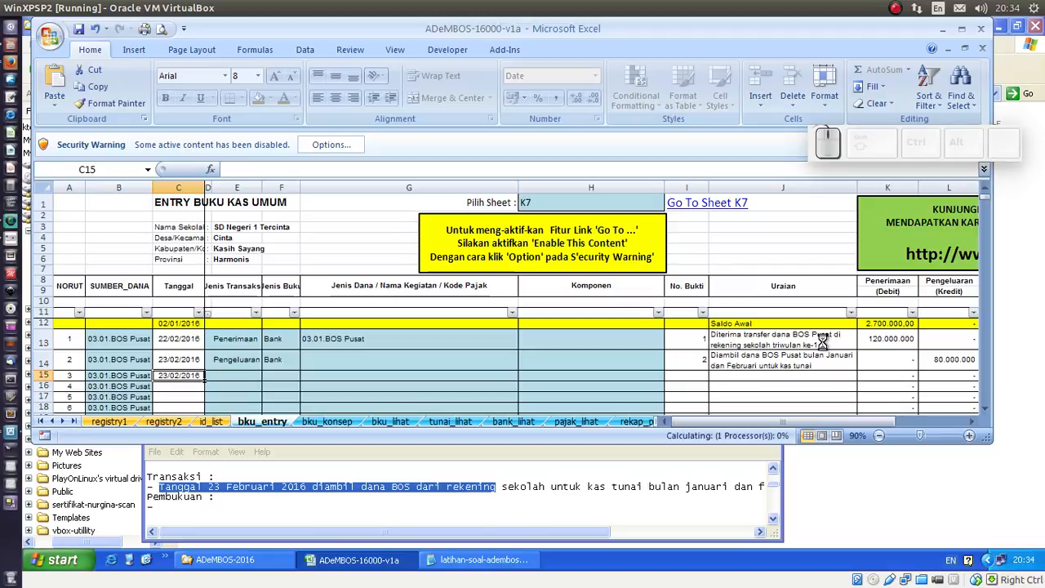
Step: Set entry 3's Jenis Transaksi (E15) to Penerimaan and its Jenis Buku (F15) to Tunai
{"action": "key", "text": "Right"}
{"action": "key", "text": "Right"}
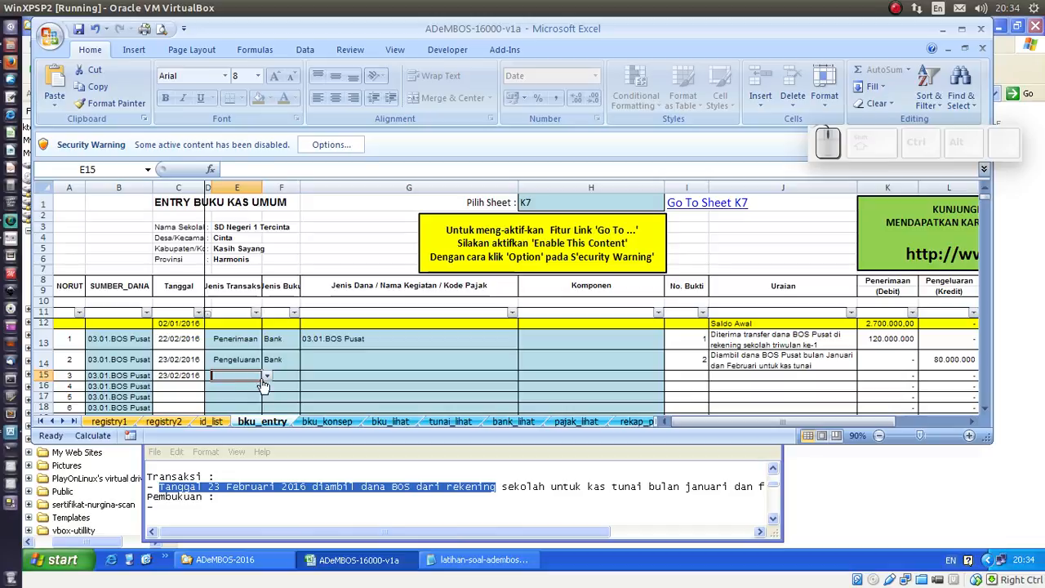
{"action": "left_click", "coordinate": [266, 377]}
{"action": "left_click", "coordinate": [183, 387]}
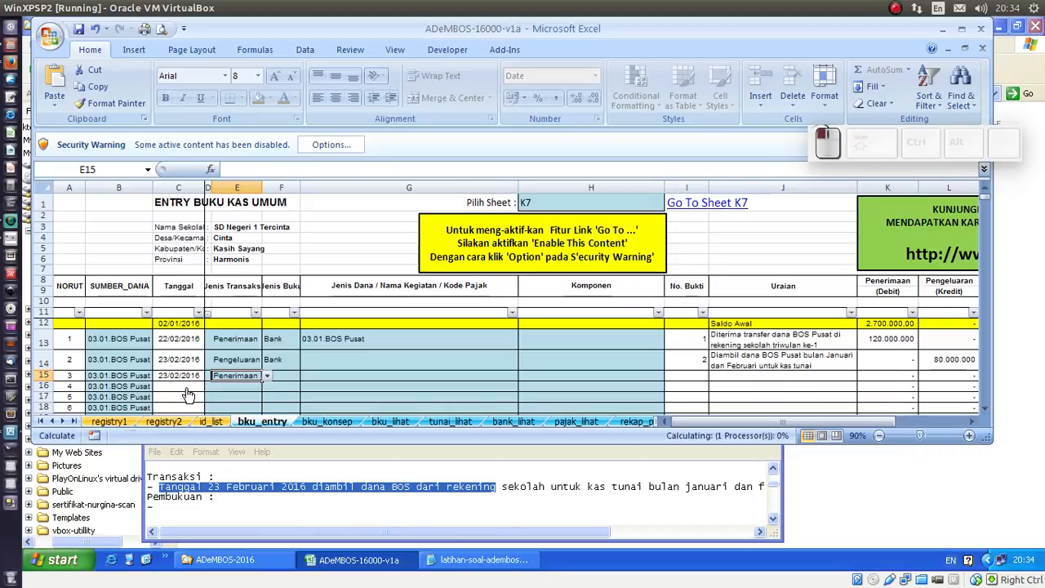
{"action": "left_click", "coordinate": [293, 376]}
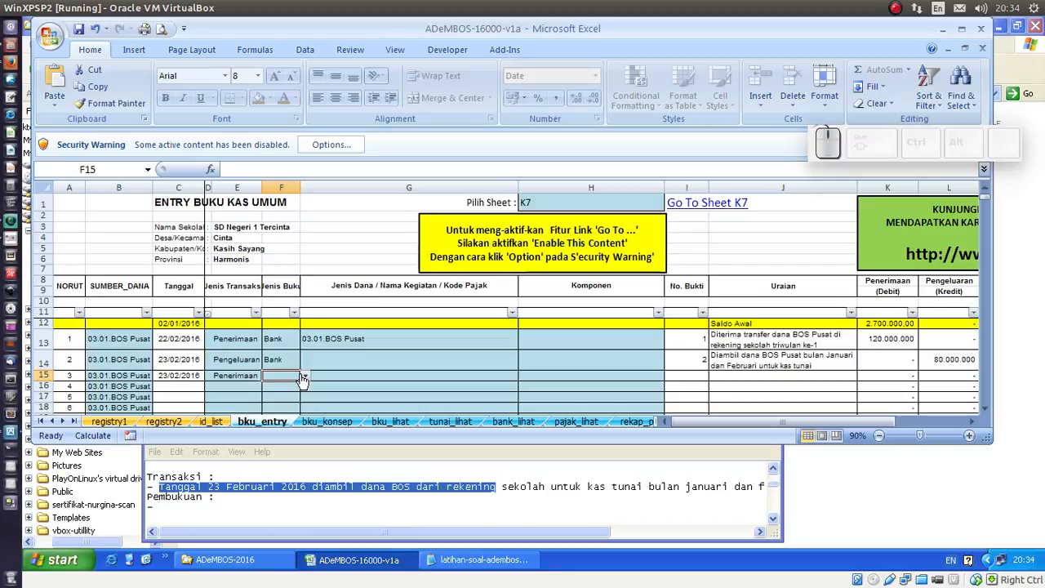
{"action": "left_click", "coordinate": [304, 378]}
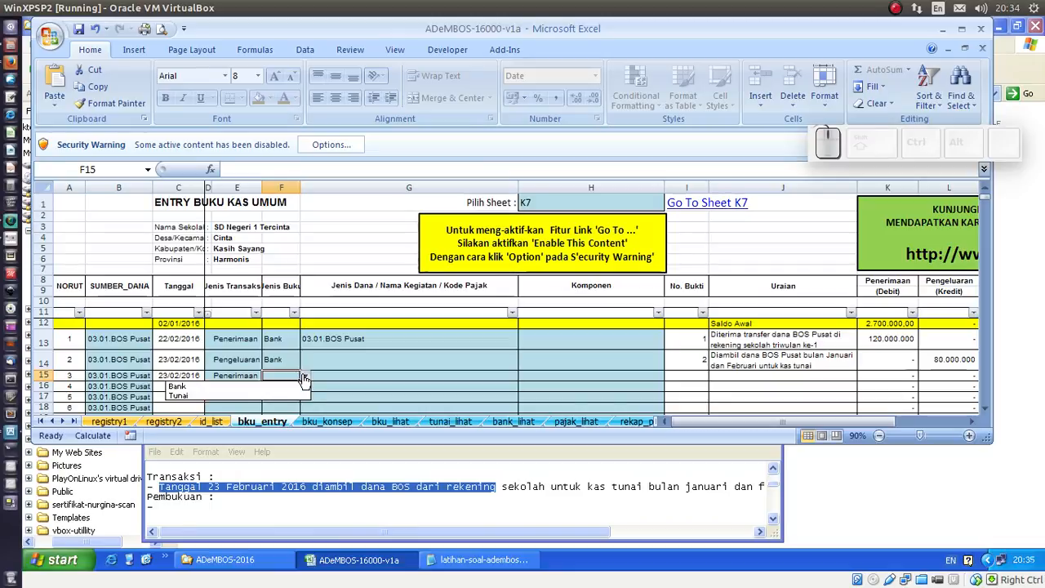
{"action": "left_click", "coordinate": [186, 398]}
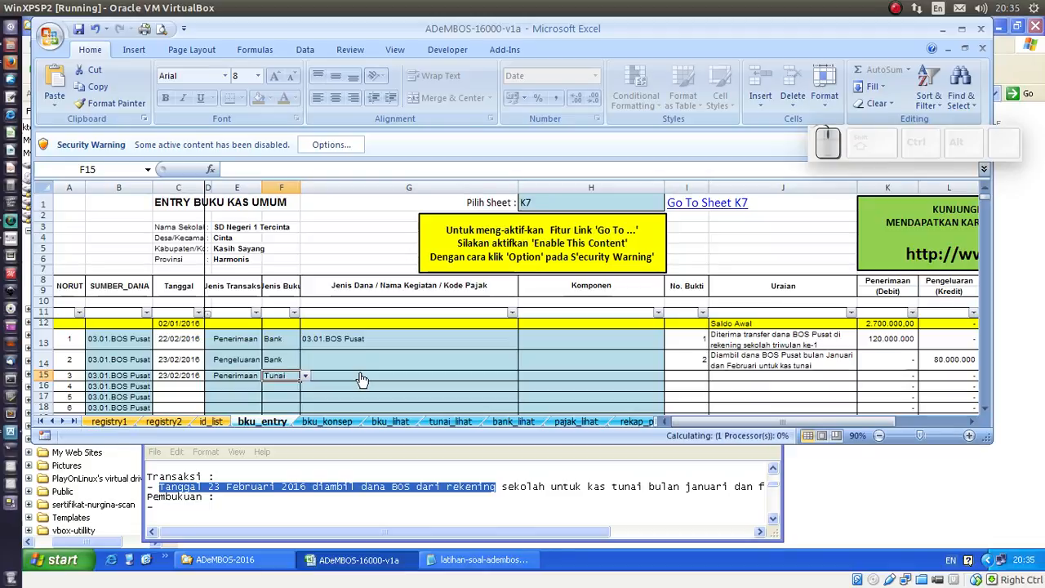
Step: Enter 3 as the No. Bukti of entry 3 (I15), leaving its Jenis Dana and Komponen cells empty
{"action": "left_click", "coordinate": [396, 376]}
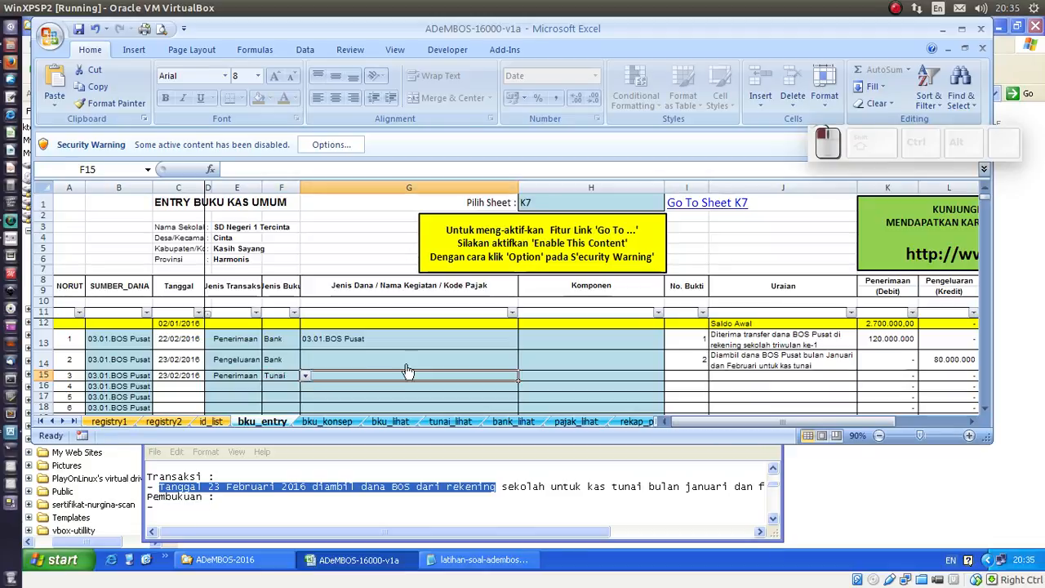
{"action": "left_click", "coordinate": [675, 378]}
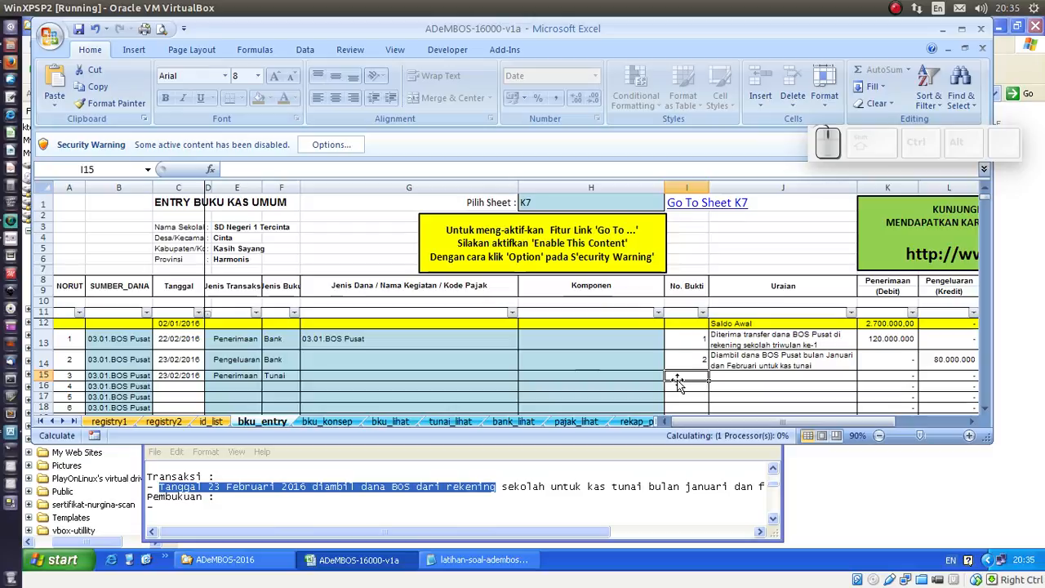
{"action": "type", "text": "3"}
{"action": "key", "text": "Right"}
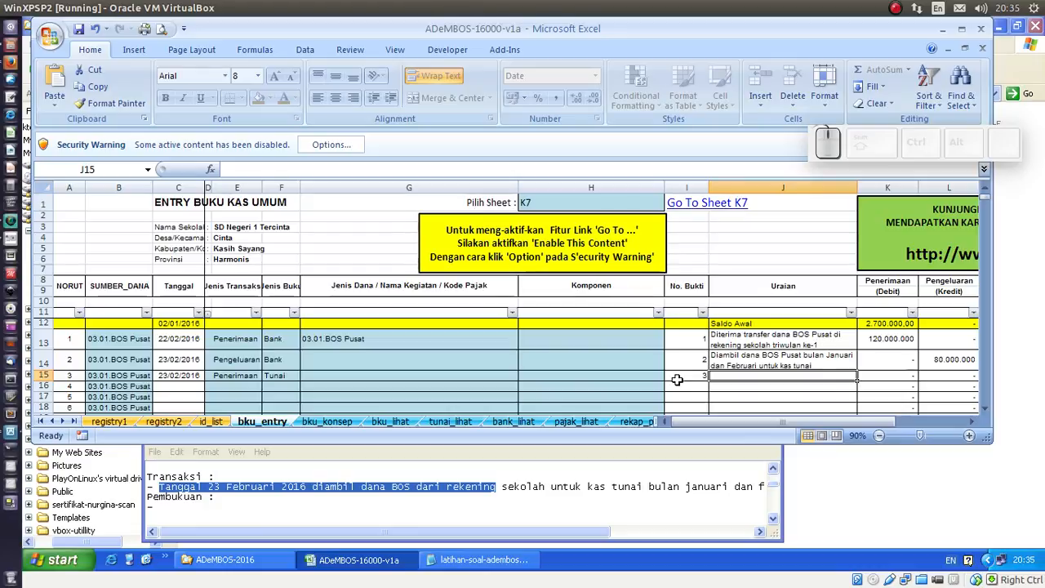
Step: Copy entry 2's Uraian down to entry 3 (J15) and replace its first word, Diambil, with Diterima
{"action": "type", "text": "Diterima transfer dana BOS Pusat di rekening sekolah triwulan ke-1"}
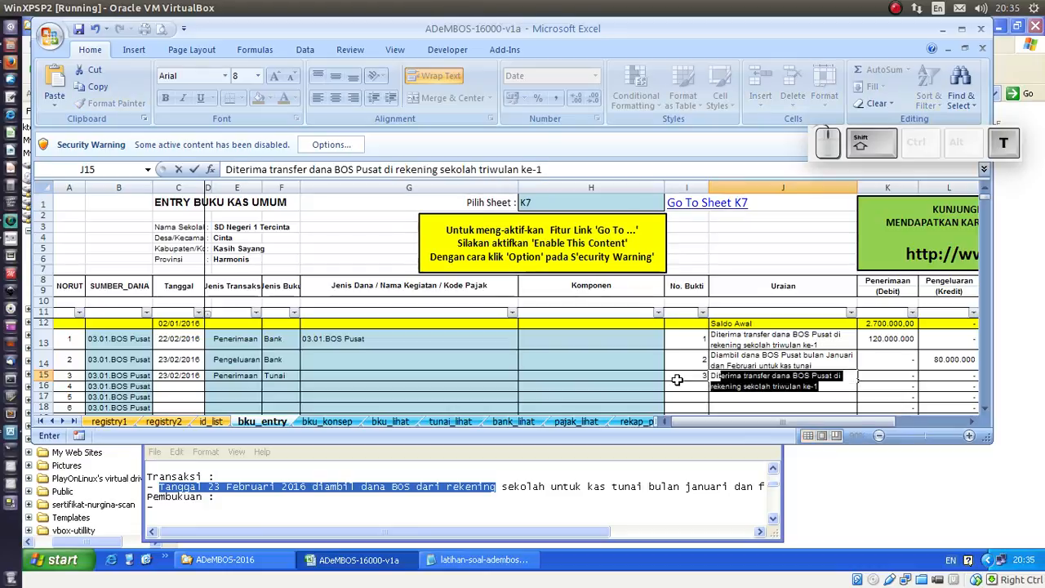
{"action": "key", "text": "Escape"}
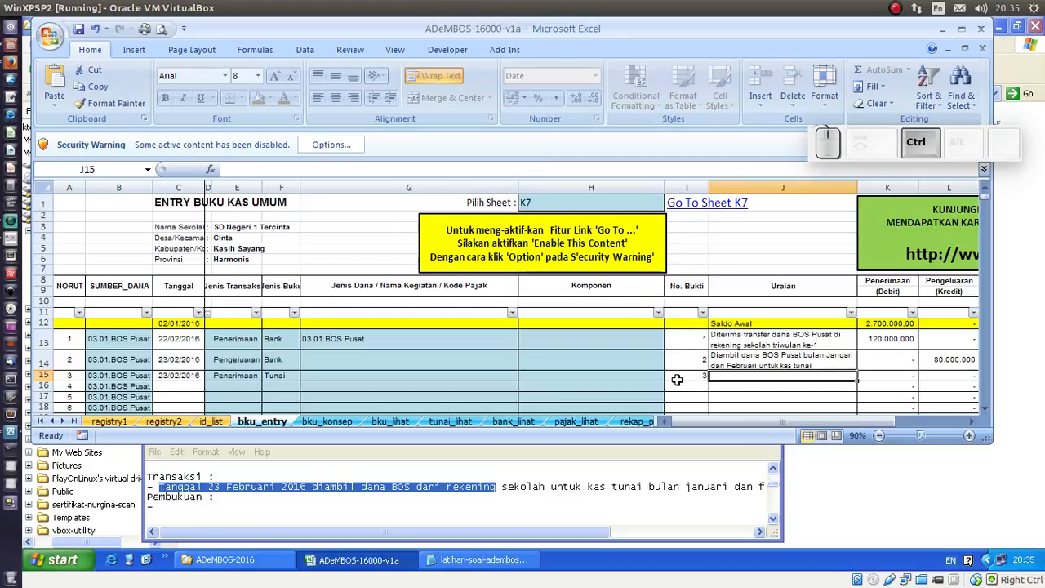
{"action": "key", "text": "ctrl+d"}
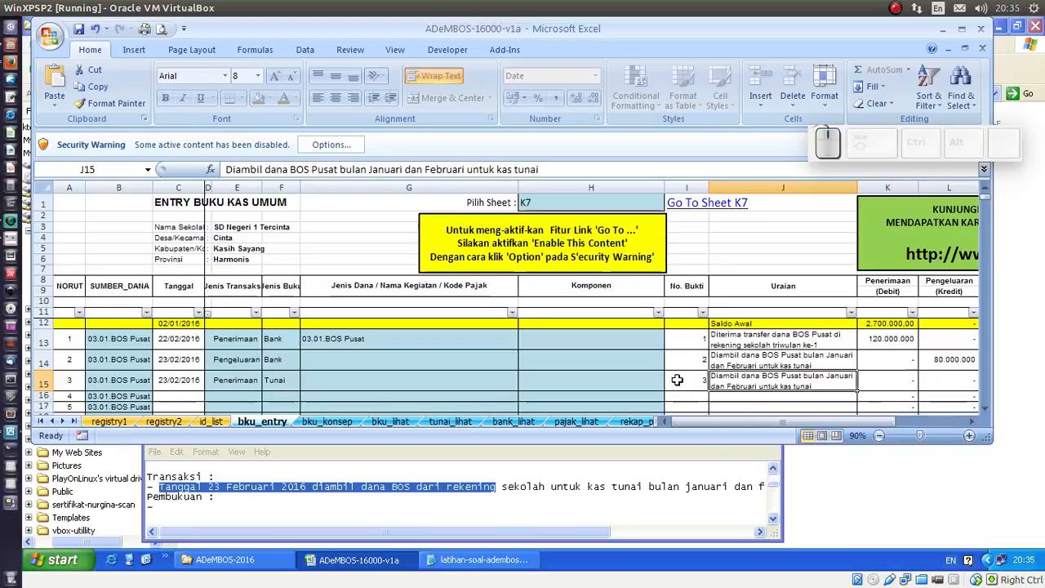
{"action": "left_click", "coordinate": [258, 169]}
{"action": "left_click_drag", "start_coordinate": [259, 169], "coordinate": [224, 169]}
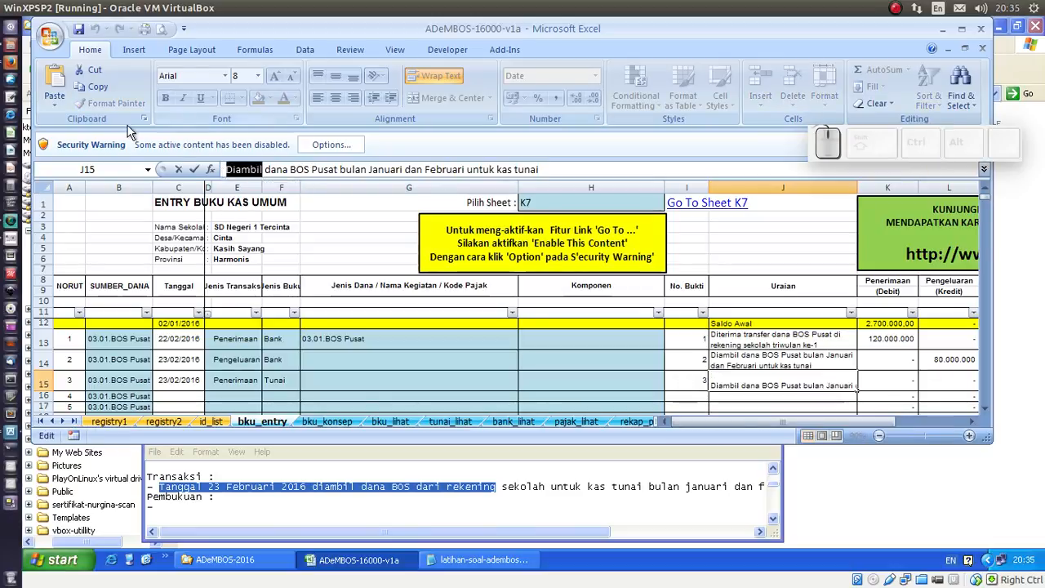
{"action": "type", "text": "Die"}
{"action": "key", "text": "BackSpace"}
{"action": "type", "text": "terima"}
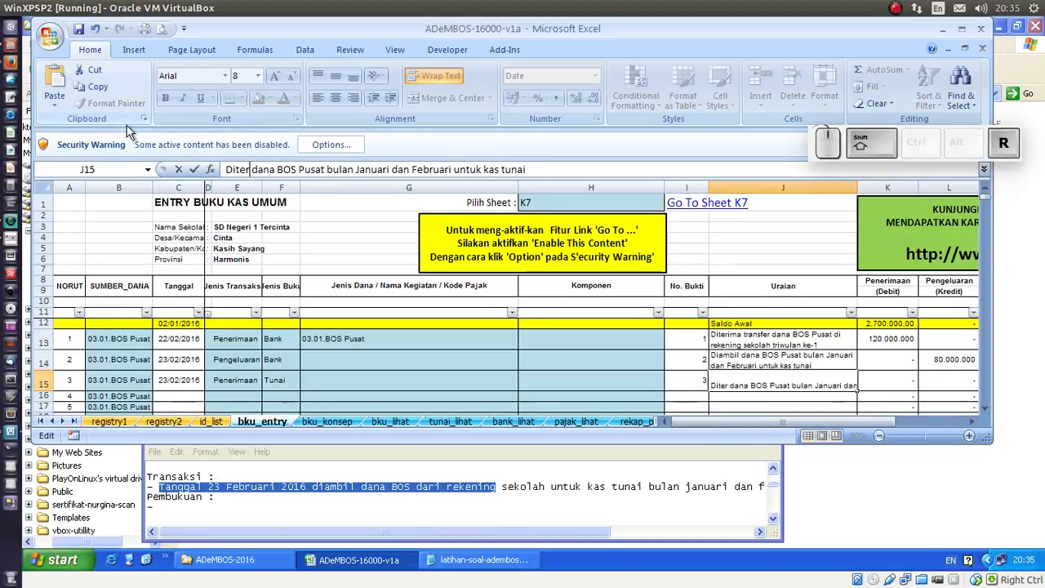
{"action": "key", "text": "Return"}
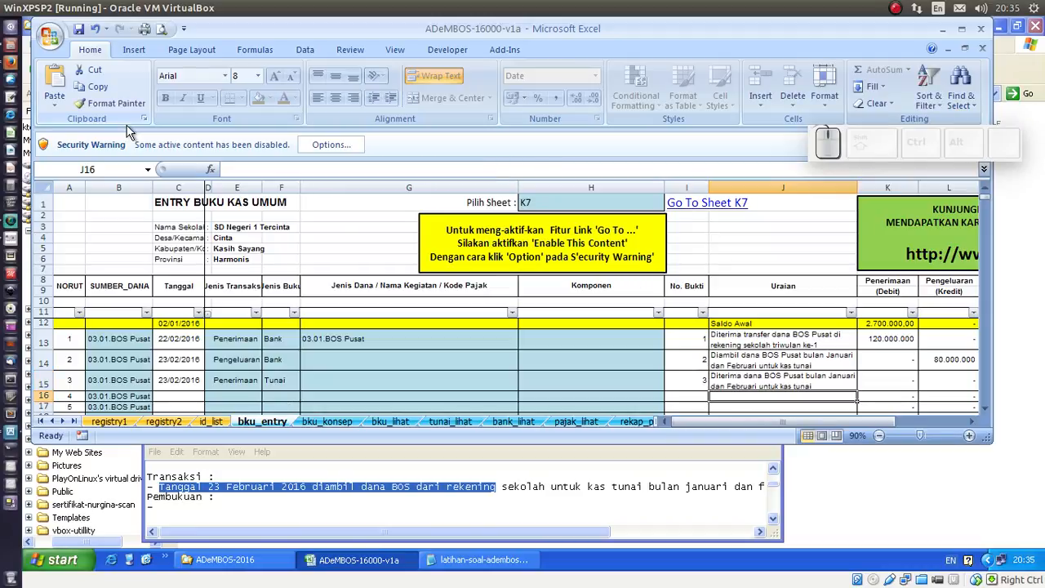
Step: Enter 80000000 as the Penerimaan (Debit) amount of entry 3 (K15)
{"action": "key", "text": "Right"}
{"action": "key", "text": "Right"}
{"action": "key", "text": "Up"}
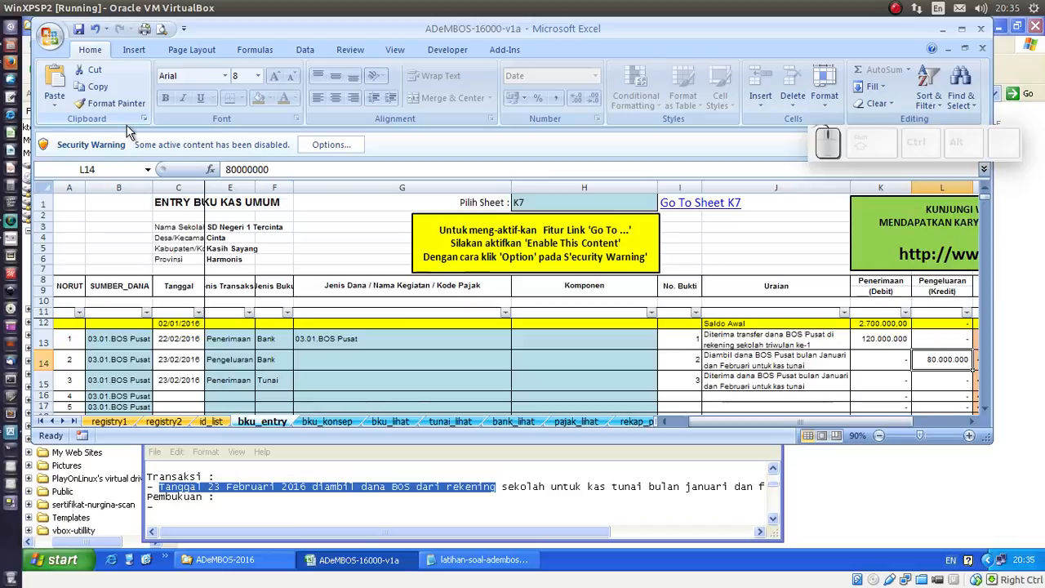
{"action": "key", "text": "Down"}
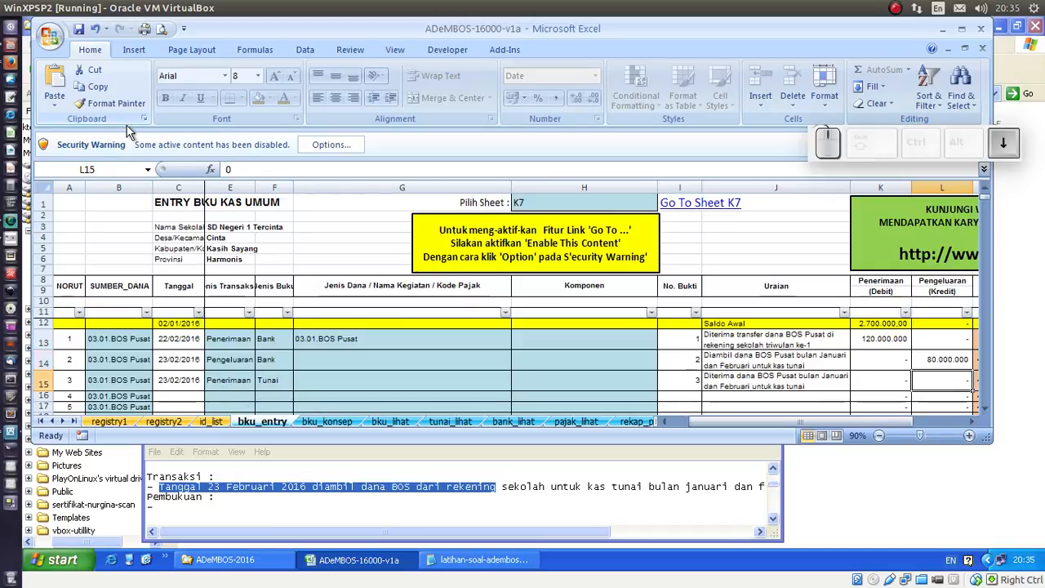
{"action": "key", "text": "Left"}
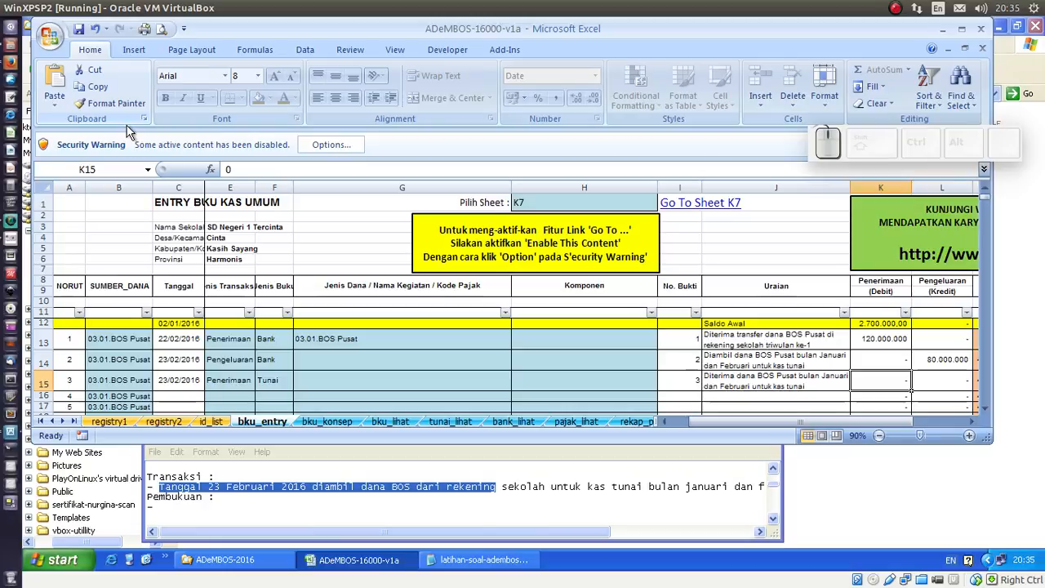
{"action": "type", "text": "80000000"}
{"action": "key", "text": "Return"}
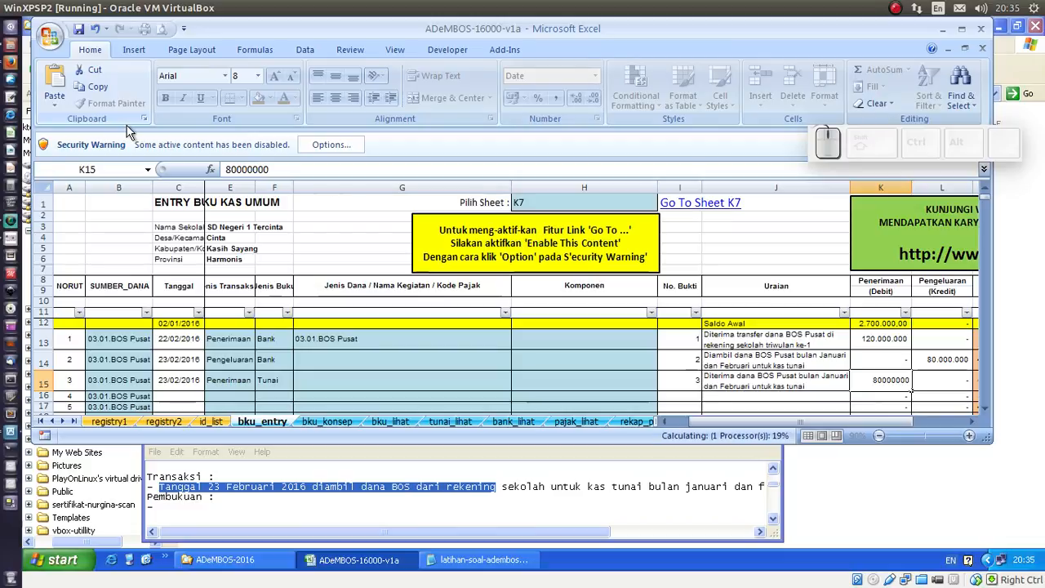
Step: Auto-fit the Saldo column (M) of bku_entry to its amounts and check entry 3's balance (M15)
{"action": "key", "text": "Left"}
{"action": "key", "text": "Left"}
{"action": "key", "text": "Left"}
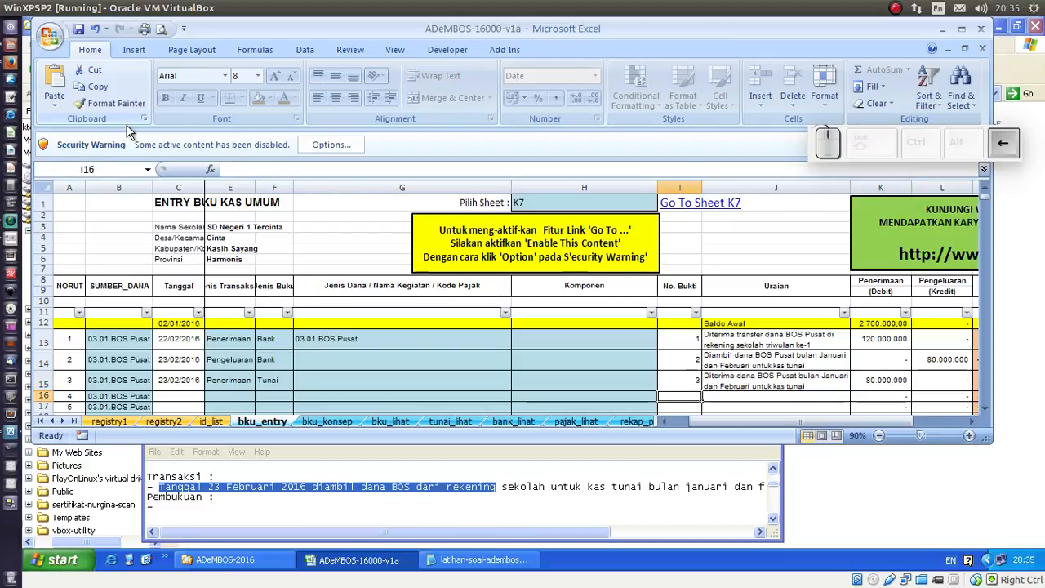
{"action": "key", "text": "Right"}
{"action": "key", "text": "Right"}
{"action": "key", "text": "Right"}
{"action": "key", "text": "Right"}
{"action": "key", "text": "Right"}
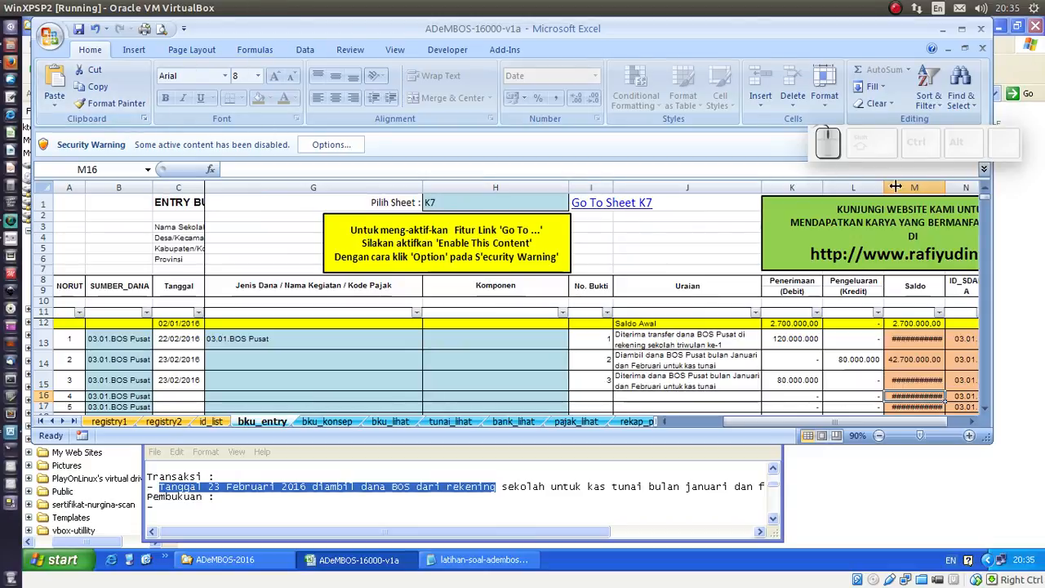
{"action": "double_click", "coordinate": [946, 188]}
{"action": "left_click_drag", "start_coordinate": [933, 422], "coordinate": [950, 423]}
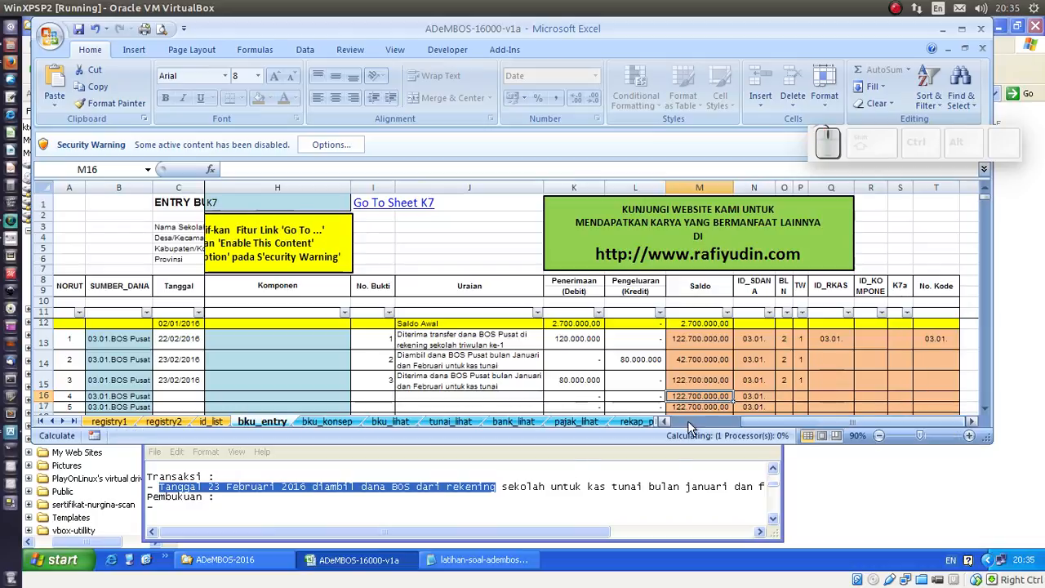
{"action": "left_click", "coordinate": [714, 382]}
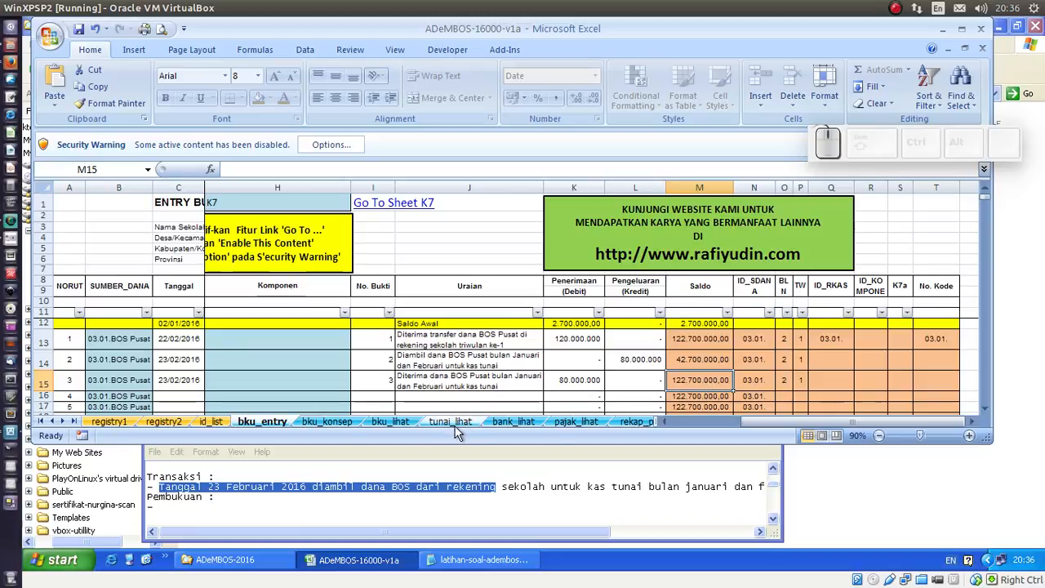
Step: Look over the bku_lihat, bank_lihat and tunai_lihat report sheets
{"action": "left_click", "coordinate": [378, 424]}
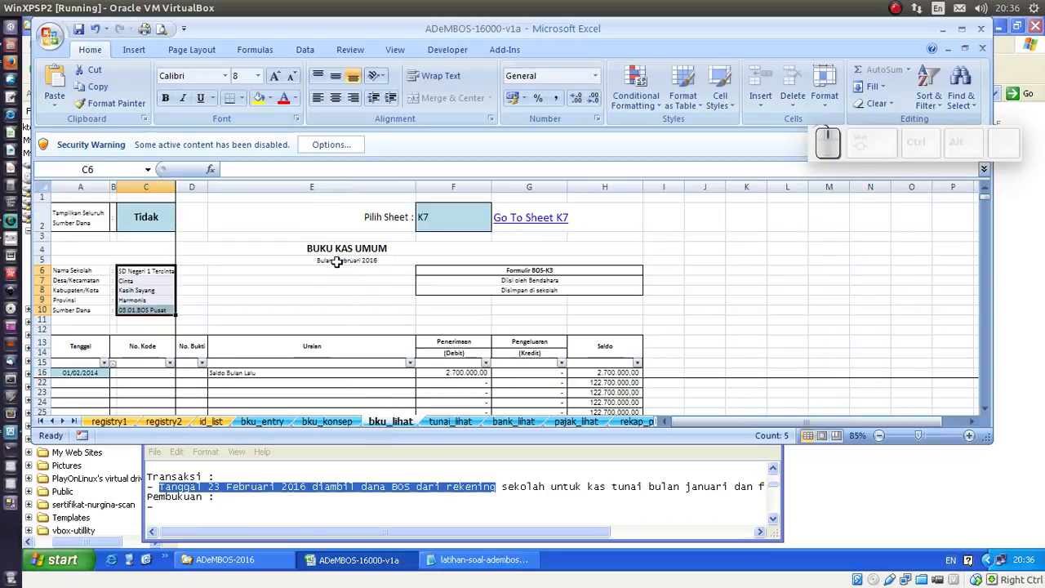
{"action": "left_click", "coordinate": [503, 423]}
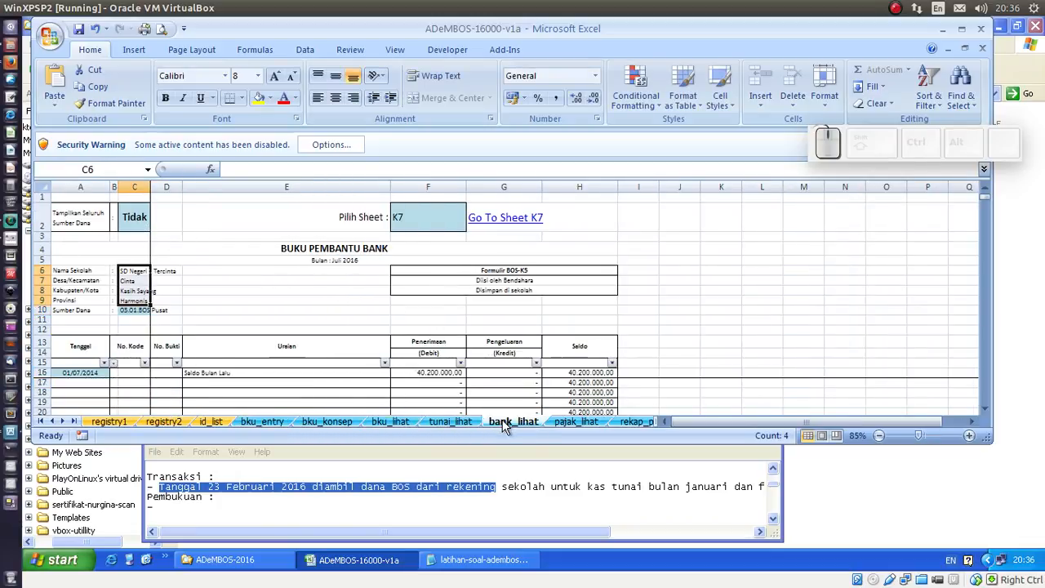
{"action": "left_click", "coordinate": [464, 424]}
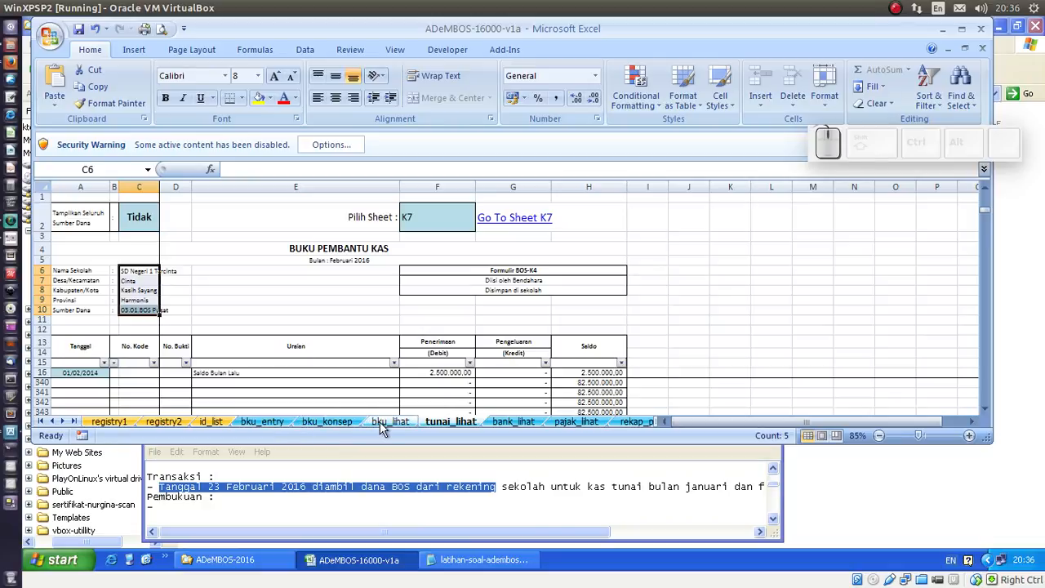
Step: Set the bank_lihat report's Tanggal (A16) to 01/02/2016 to show the February bank book
{"action": "left_click", "coordinate": [512, 421]}
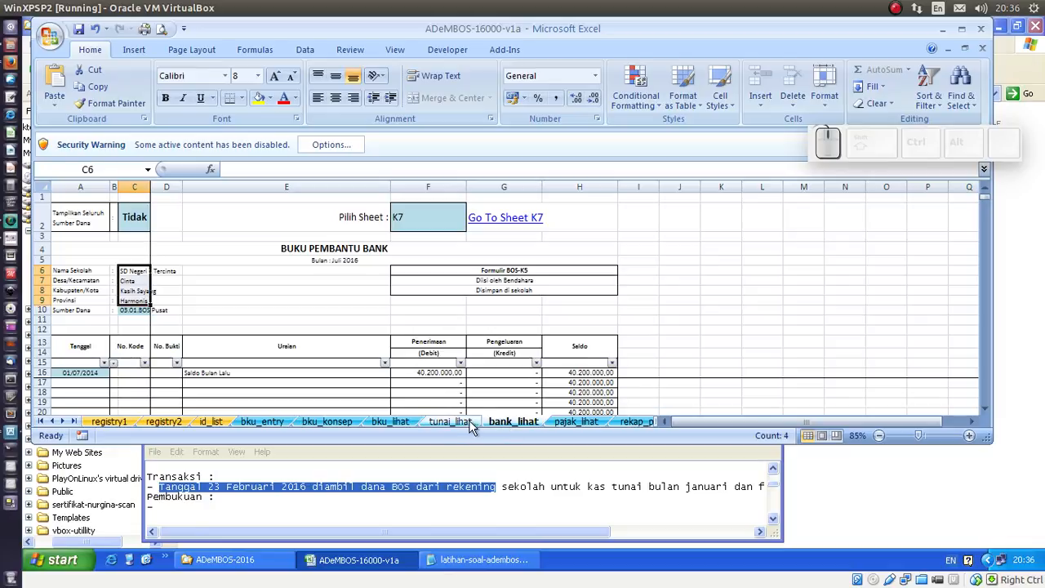
{"action": "left_click", "coordinate": [90, 374]}
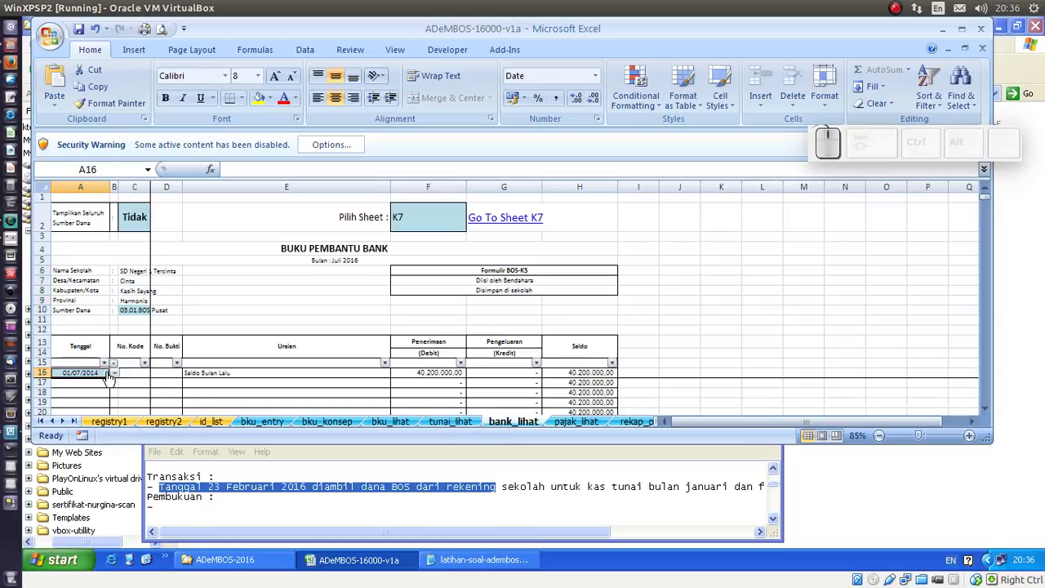
{"action": "left_click", "coordinate": [116, 374]}
{"action": "left_click", "coordinate": [80, 391]}
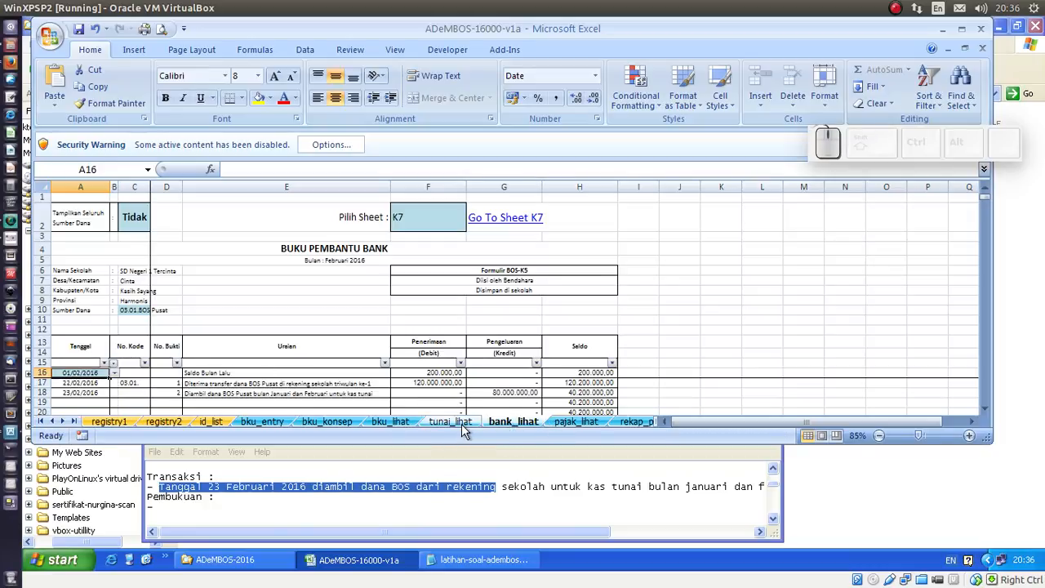
Step: Set the tunai_lihat report's Tanggal (A16) to 01/02/2016 and bring its first transaction rows into view
{"action": "left_click", "coordinate": [450, 421]}
{"action": "left_click", "coordinate": [78, 372]}
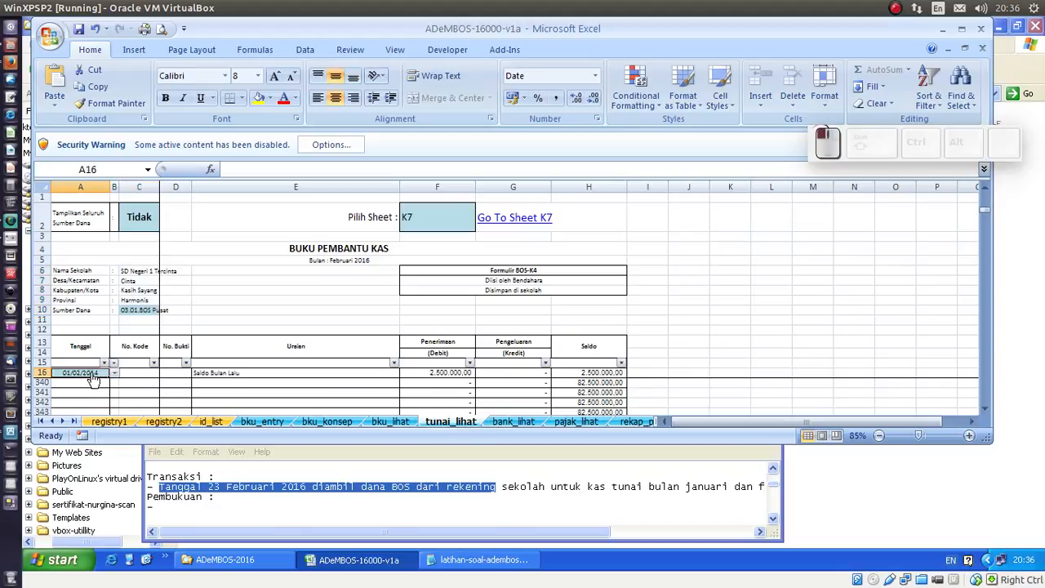
{"action": "left_click", "coordinate": [113, 373]}
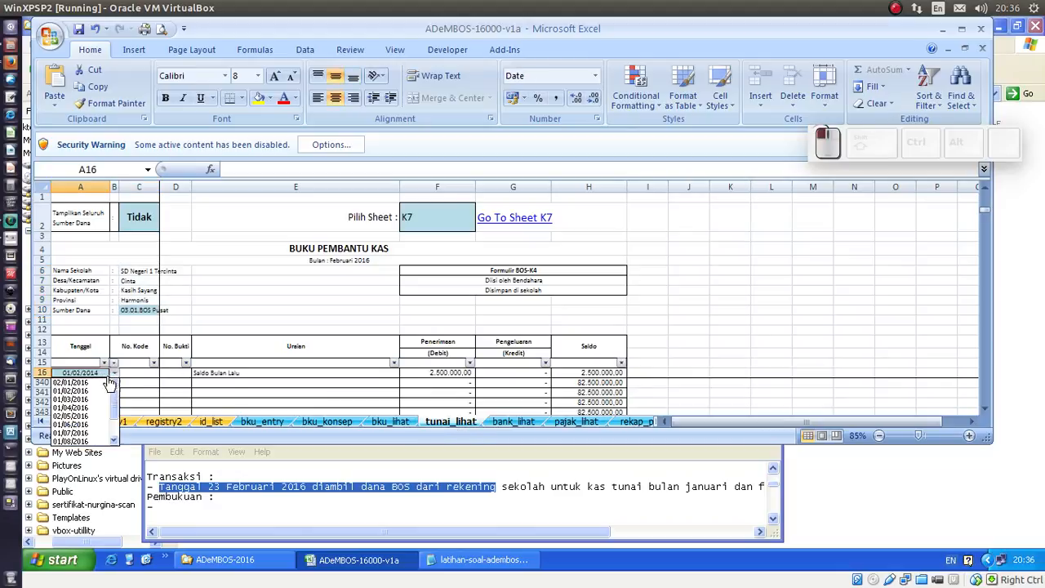
{"action": "left_click", "coordinate": [90, 391]}
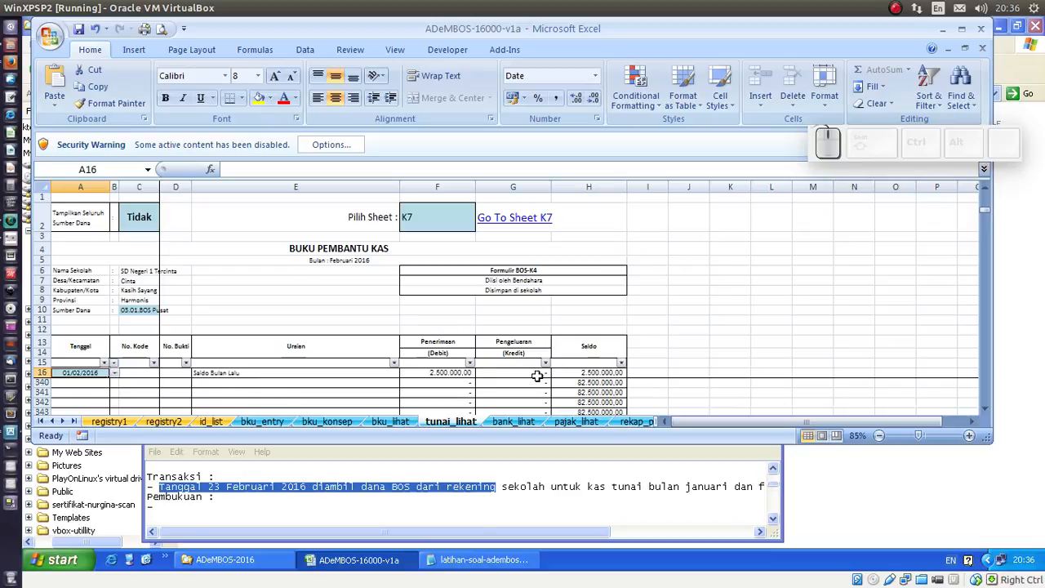
{"action": "scroll", "coordinate": [490, 392], "scroll_direction": "down", "scroll_amount": 4}
{"action": "scroll", "coordinate": [492, 392], "scroll_direction": "down", "scroll_amount": 2}
{"action": "scroll", "coordinate": [495, 392], "scroll_direction": "up", "scroll_amount": 20}
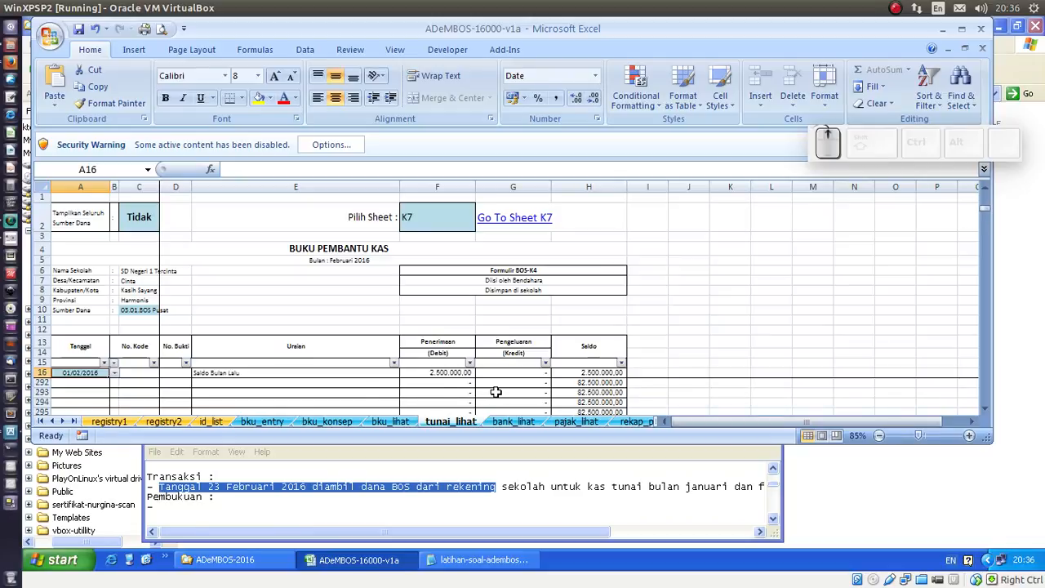
{"action": "key", "text": "Down"}
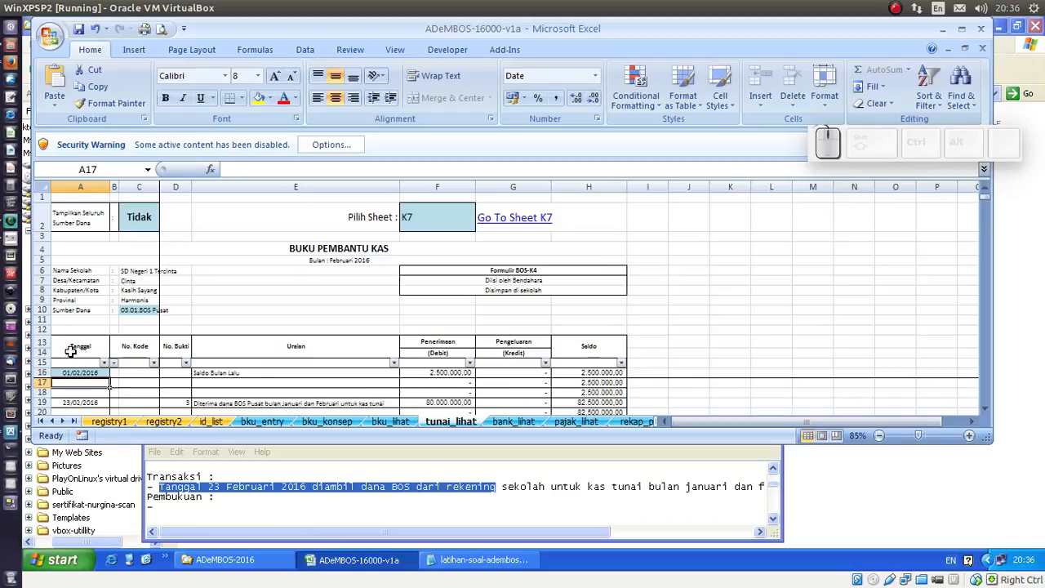
Step: Check the Penerimaan and Saldo amounts of the opening balance and the 23/02/2016 receipt in tunai_lihat
{"action": "left_click", "coordinate": [433, 374]}
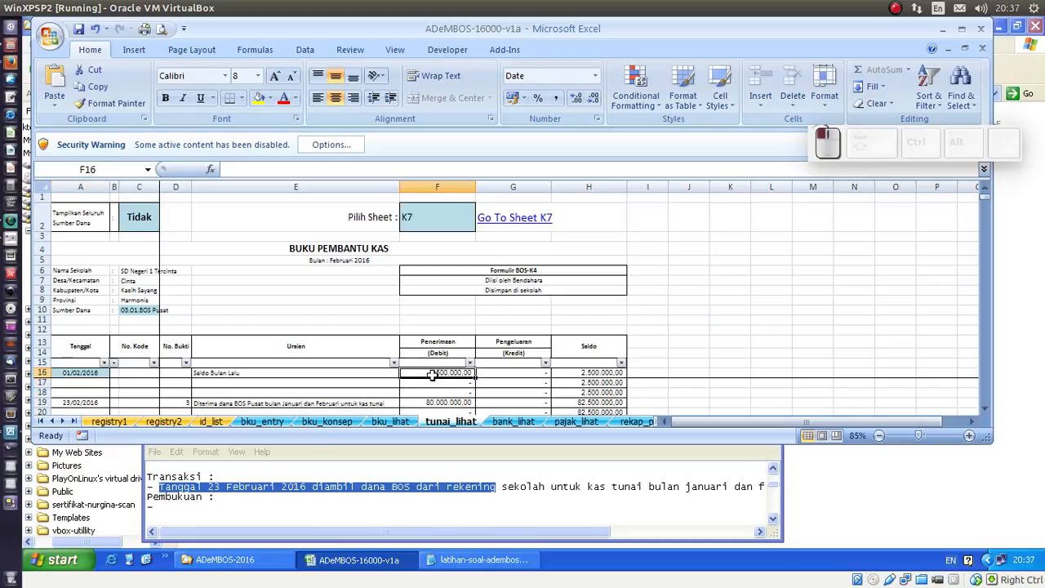
{"action": "left_click", "coordinate": [565, 374]}
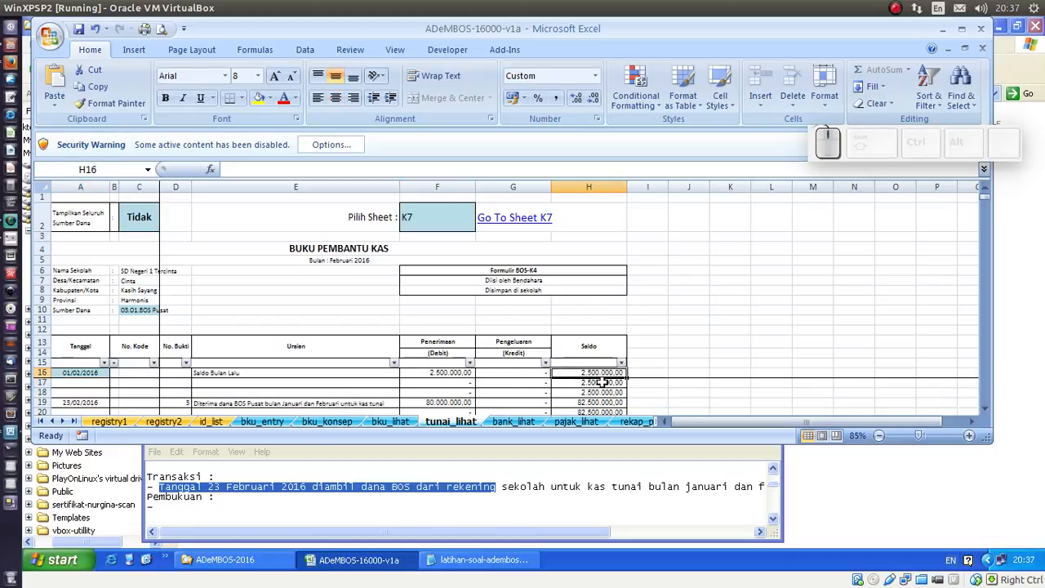
{"action": "left_click", "coordinate": [461, 401]}
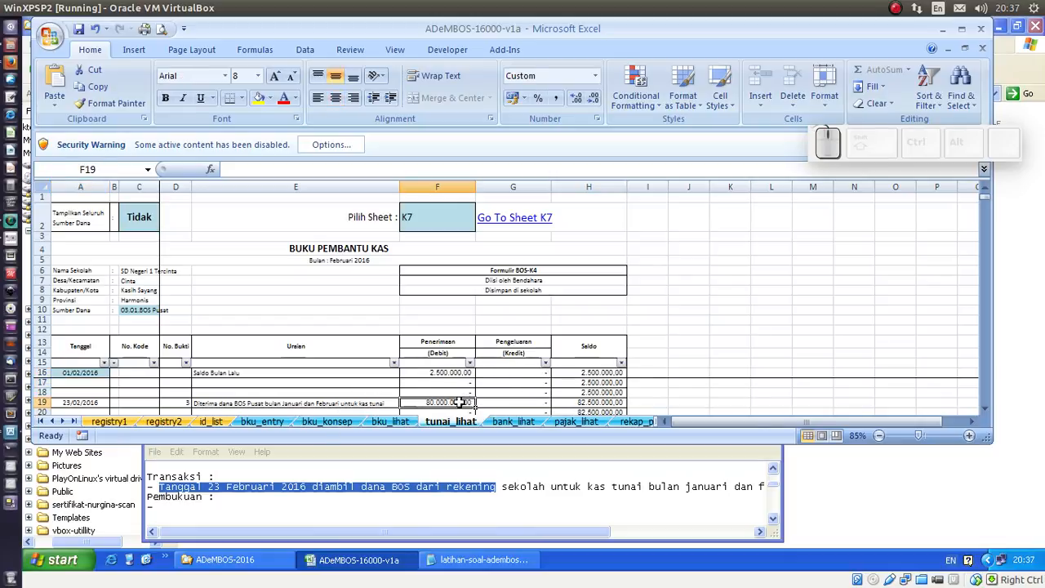
{"action": "left_click", "coordinate": [570, 403]}
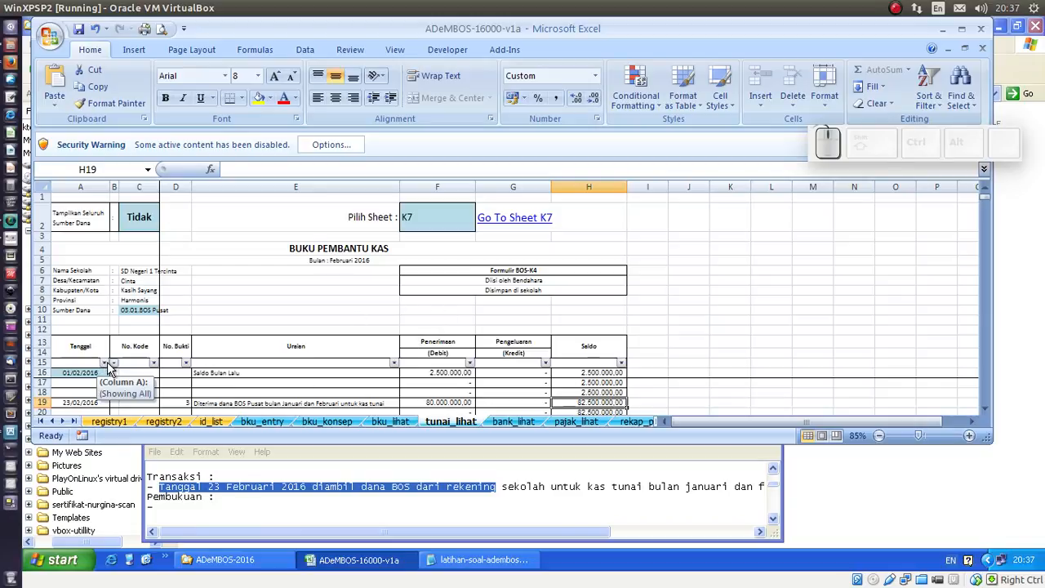
Step: Close the Tanggal column's filter without changes and reselect 01/02/2016 in A16 of tunai_lihat
{"action": "left_click", "coordinate": [105, 364]}
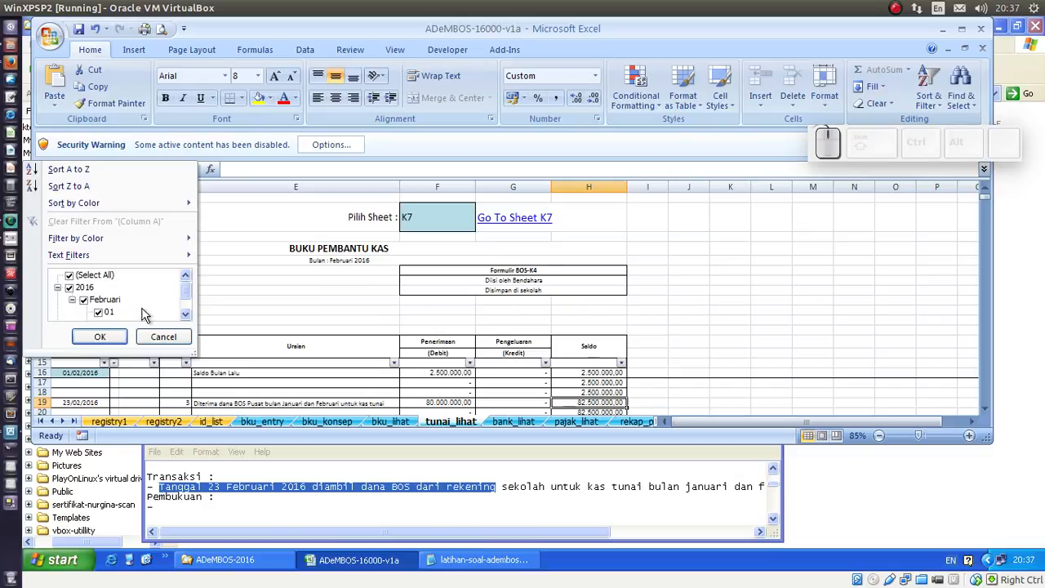
{"action": "left_click", "coordinate": [167, 337]}
{"action": "left_click", "coordinate": [88, 373]}
{"action": "left_click", "coordinate": [114, 372]}
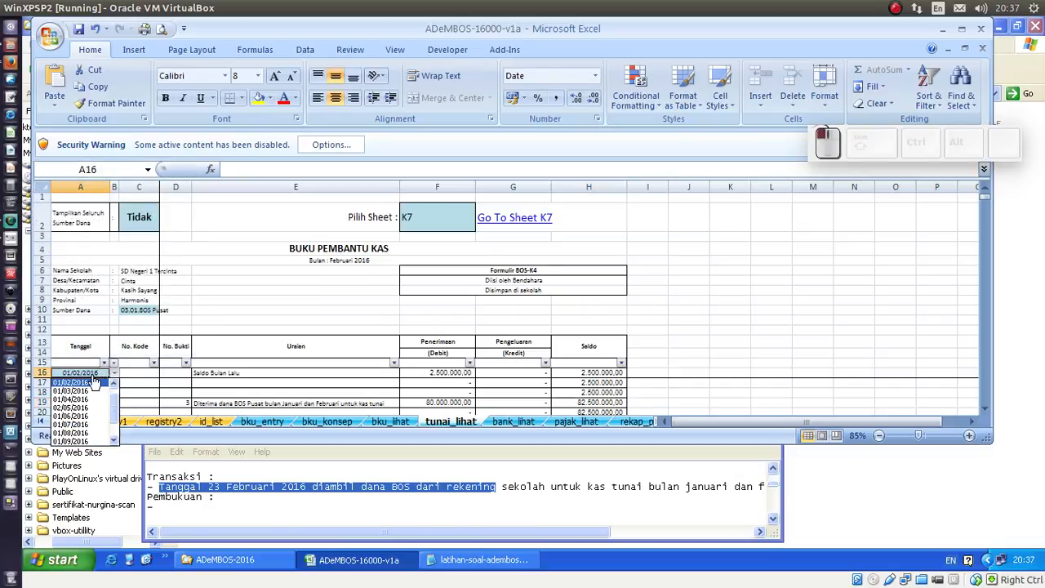
{"action": "left_click_drag", "start_coordinate": [114, 405], "coordinate": [115, 394]}
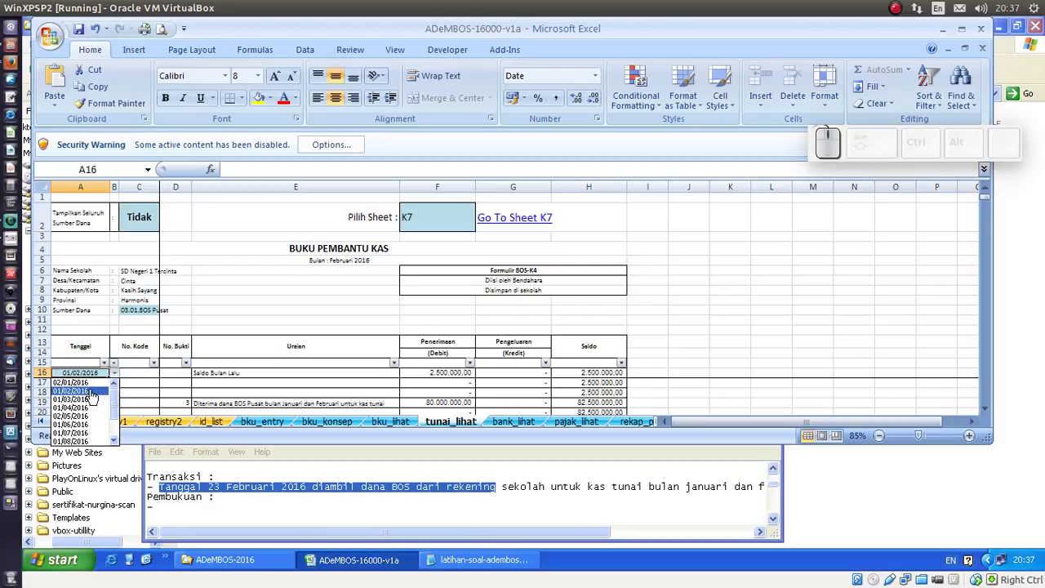
{"action": "left_click", "coordinate": [91, 391]}
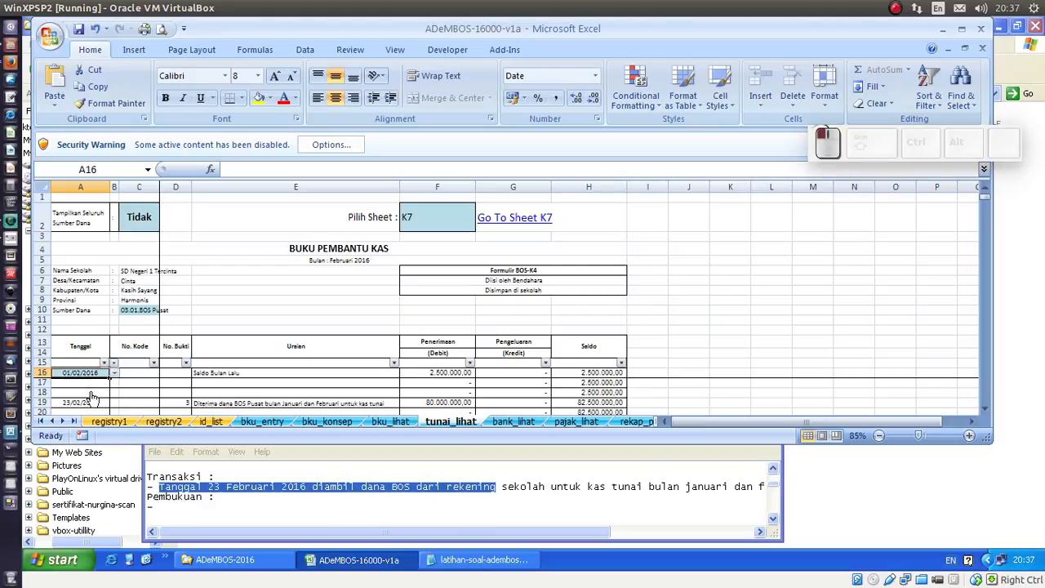
Step: Set the bank_lihat report's Tanggal (A16) to 02/01/2016 to show the January bank book
{"action": "left_click", "coordinate": [513, 422]}
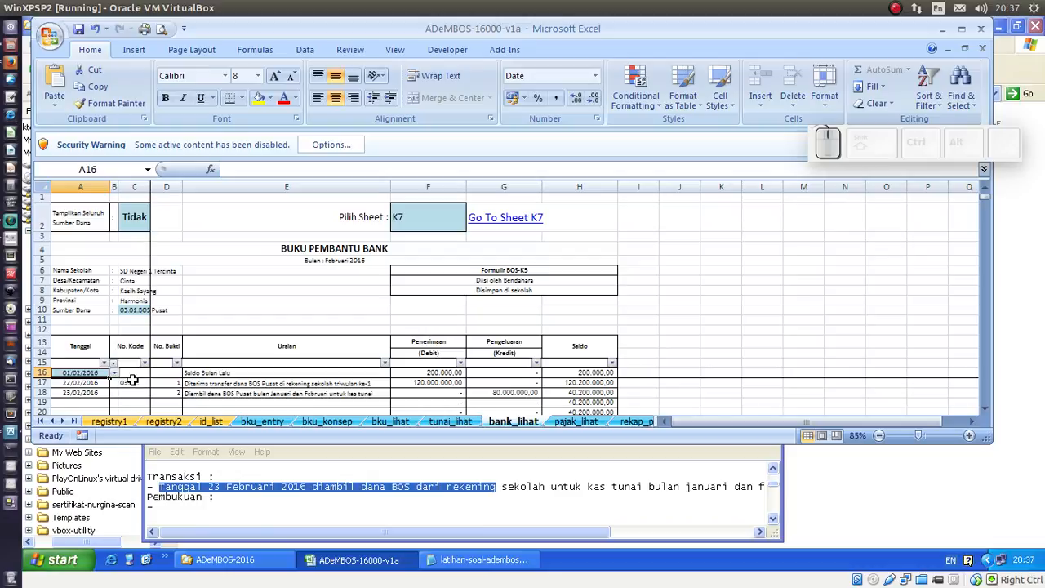
{"action": "left_click", "coordinate": [114, 372]}
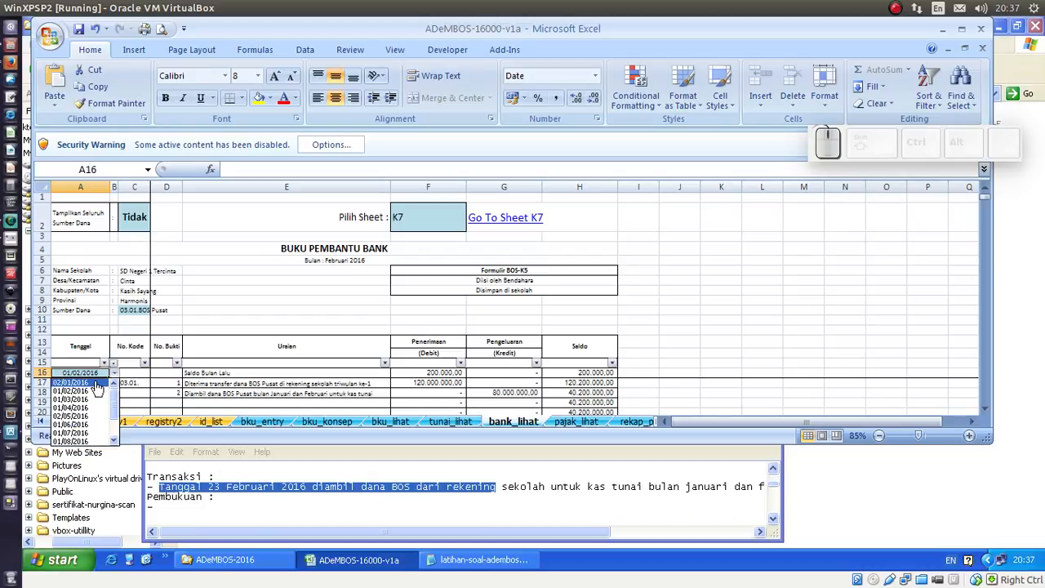
{"action": "left_click", "coordinate": [96, 387]}
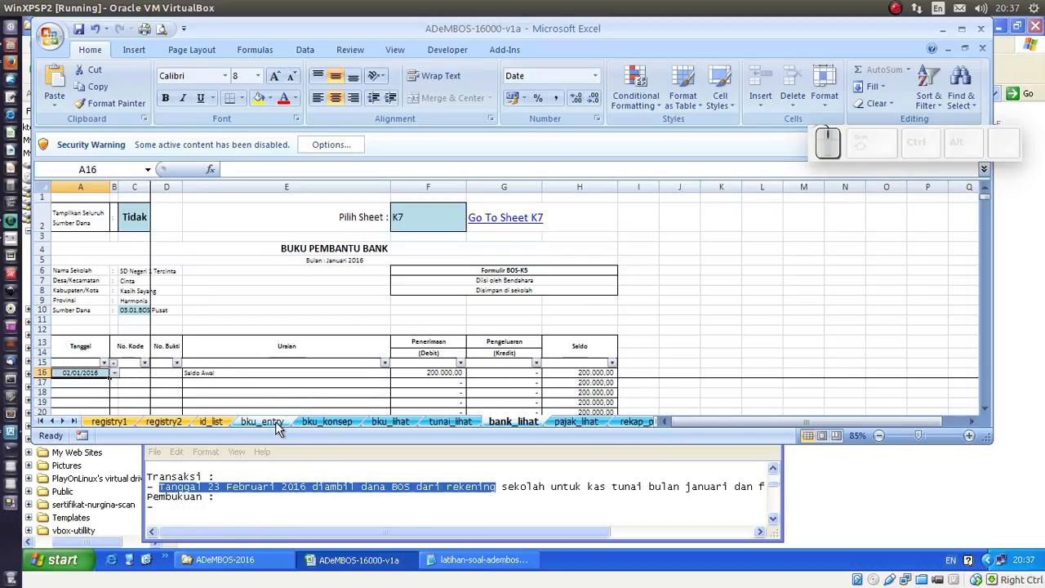
Step: Return to bku_entry, select entry 4's Tanggal cell (C16), and find the 24 February 2016 transaction in the latihan-soal-adembos notes
{"action": "left_click", "coordinate": [278, 427]}
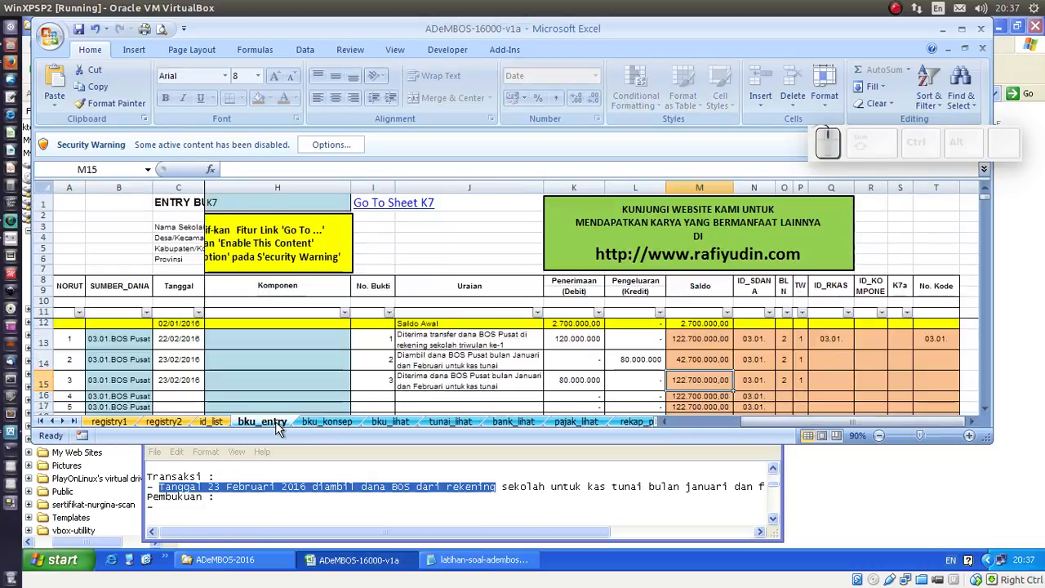
{"action": "left_click", "coordinate": [190, 396]}
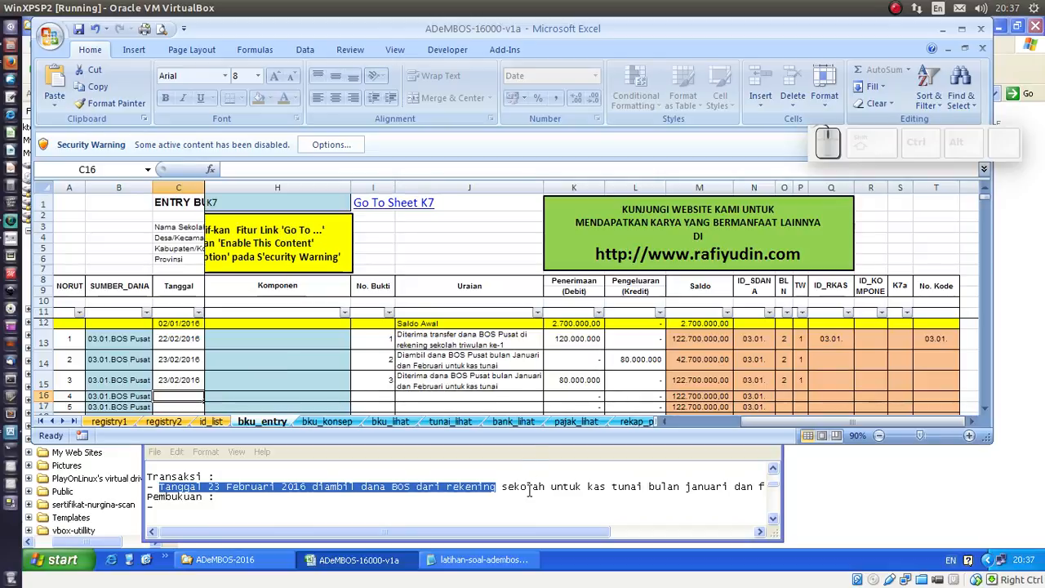
{"action": "scroll", "coordinate": [529, 488], "scroll_direction": "down", "scroll_amount": 1}
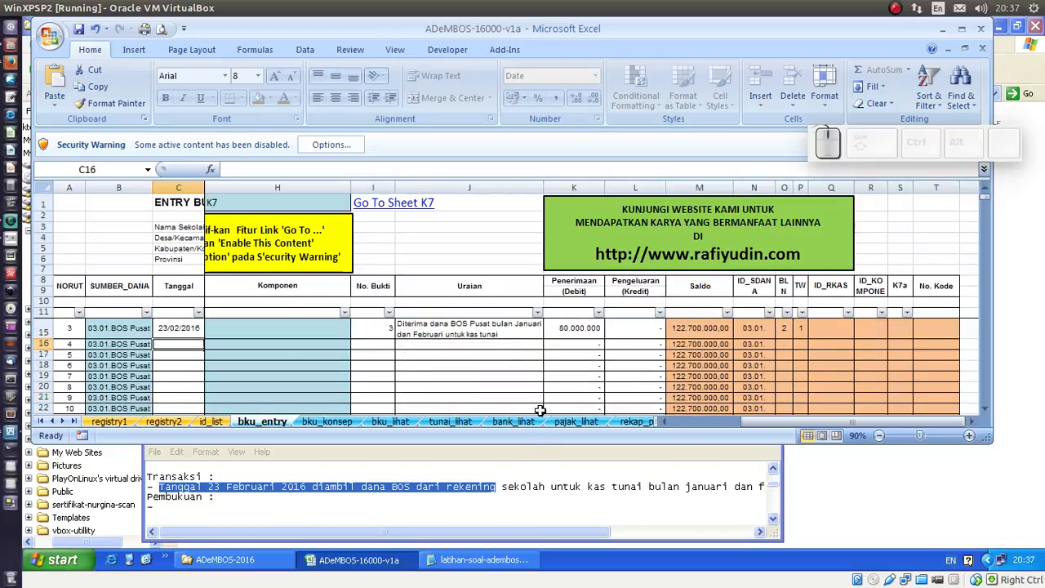
{"action": "scroll", "coordinate": [542, 411], "scroll_direction": "up", "scroll_amount": 1}
{"action": "left_click", "coordinate": [725, 509]}
{"action": "scroll", "coordinate": [725, 509], "scroll_direction": "down", "scroll_amount": 2}
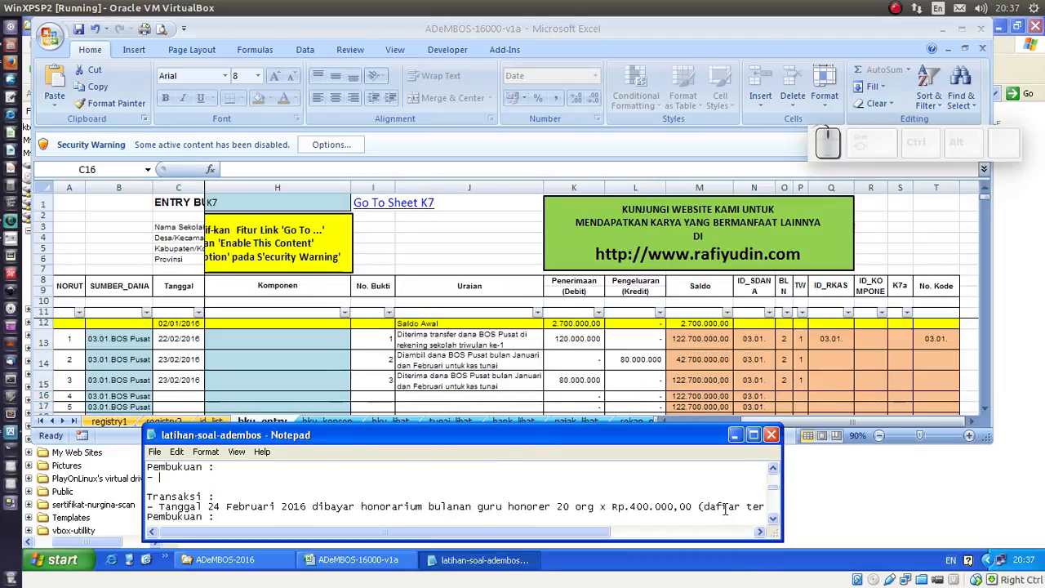
{"action": "left_click", "coordinate": [774, 472]}
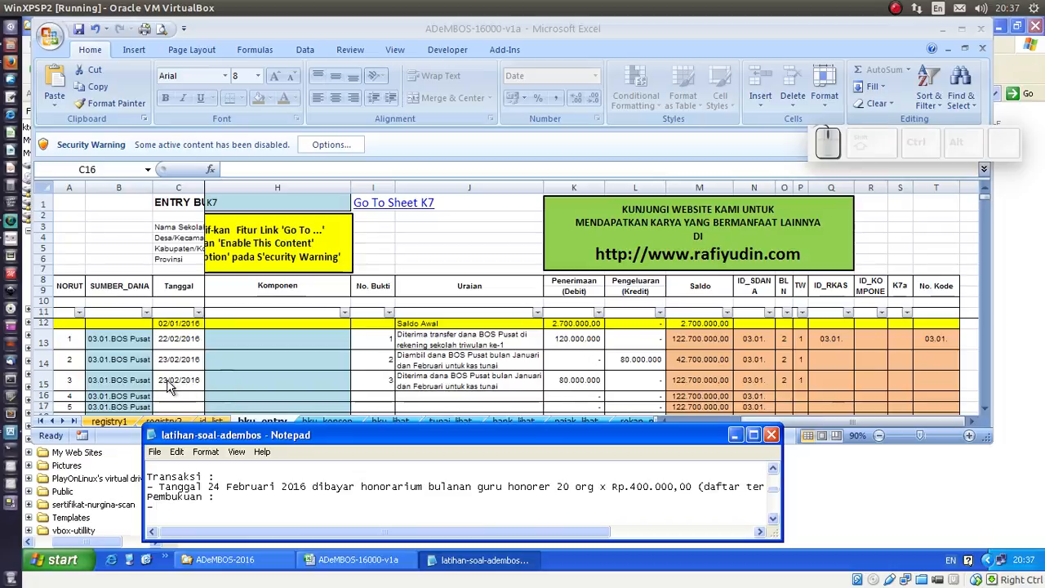
Step: Select entry 3's entire row (15) in bku_entry and review it from its Jenis Transaksi column onward
{"action": "left_click", "coordinate": [35, 378]}
{"action": "left_click", "coordinate": [36, 380]}
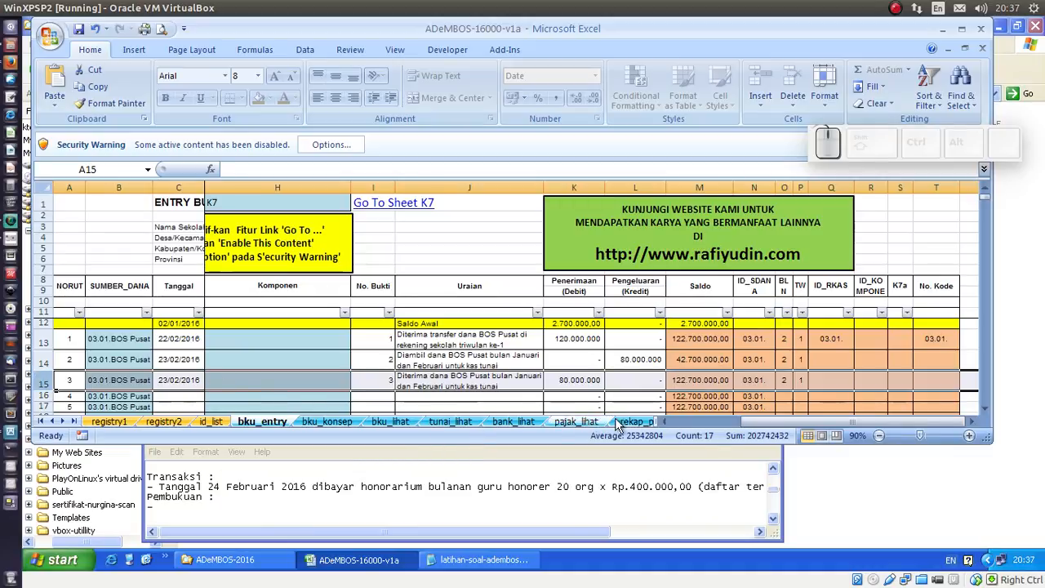
{"action": "left_click_drag", "start_coordinate": [746, 426], "coordinate": [727, 425]}
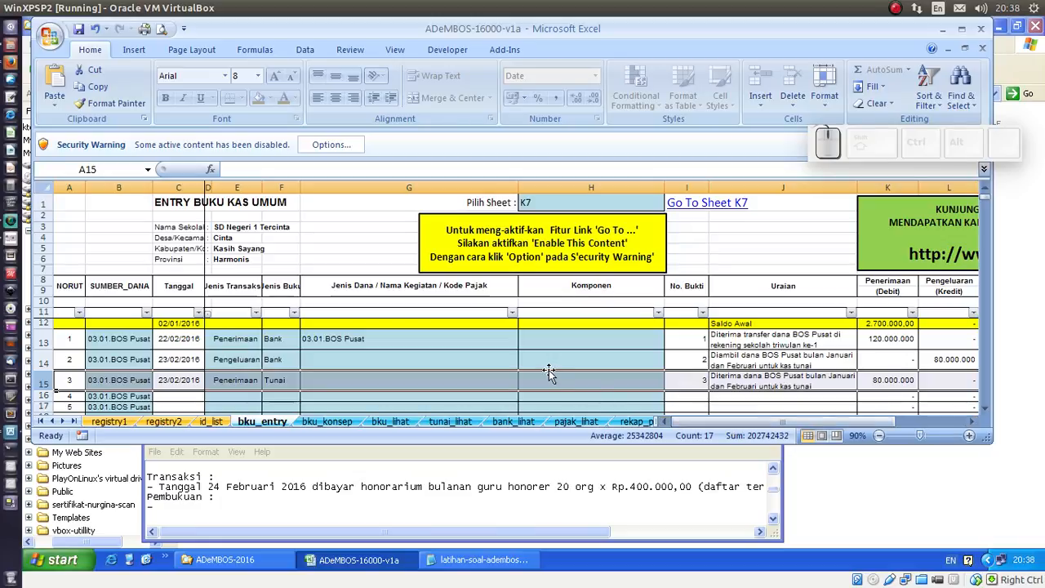
Step: Switch to Notepad and read the 24 February 2016 honorarium transaction through to the end of its line
{"action": "left_click", "coordinate": [265, 476]}
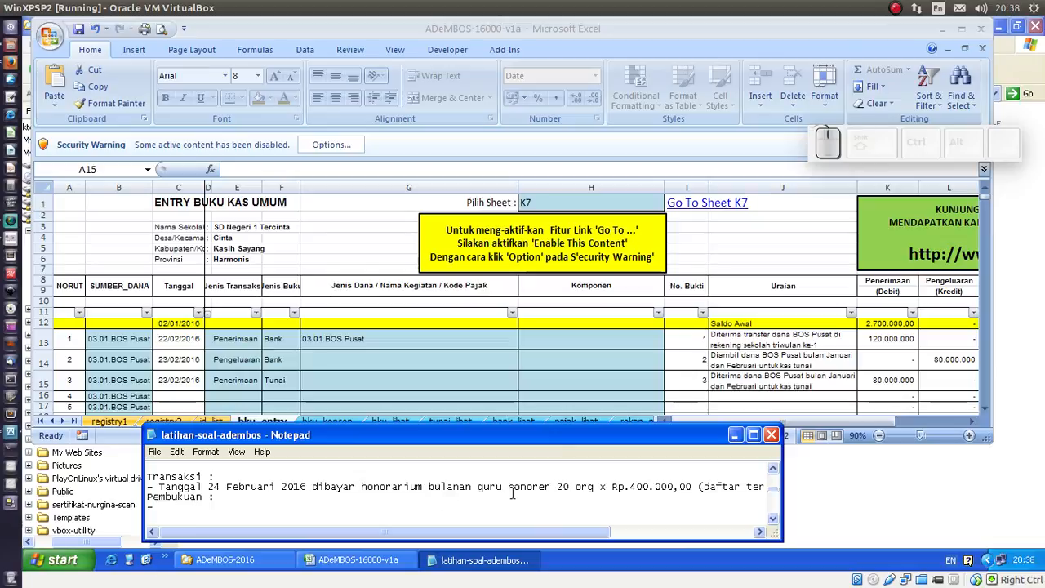
{"action": "left_click_drag", "start_coordinate": [582, 531], "coordinate": [672, 534]}
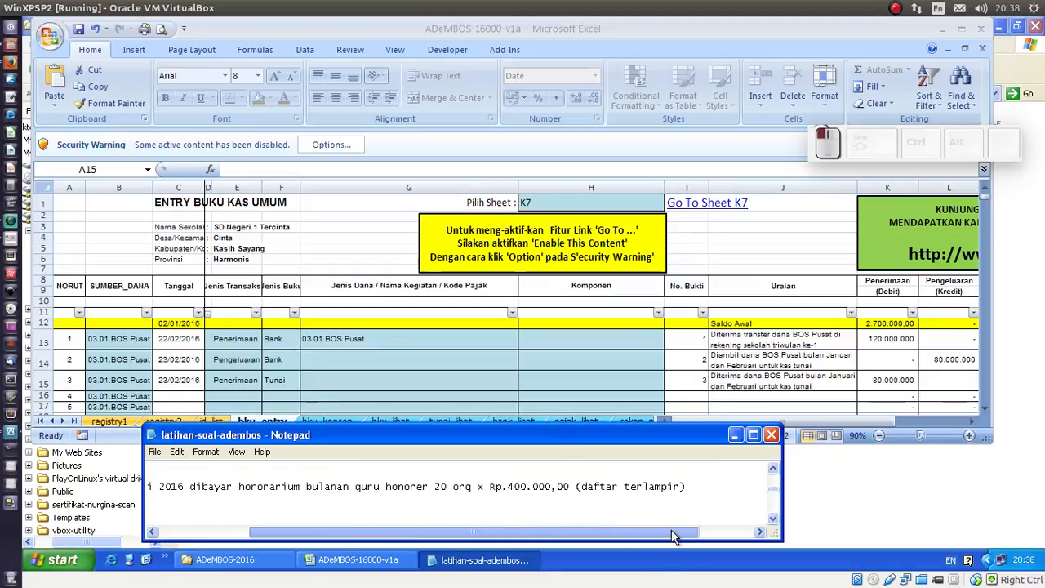
Step: Scroll the honorarium note back to its start, switch to Excel, and set entry 4's Tanggal (C16) to 24/02/2016
{"action": "left_click_drag", "start_coordinate": [657, 537], "coordinate": [581, 536]}
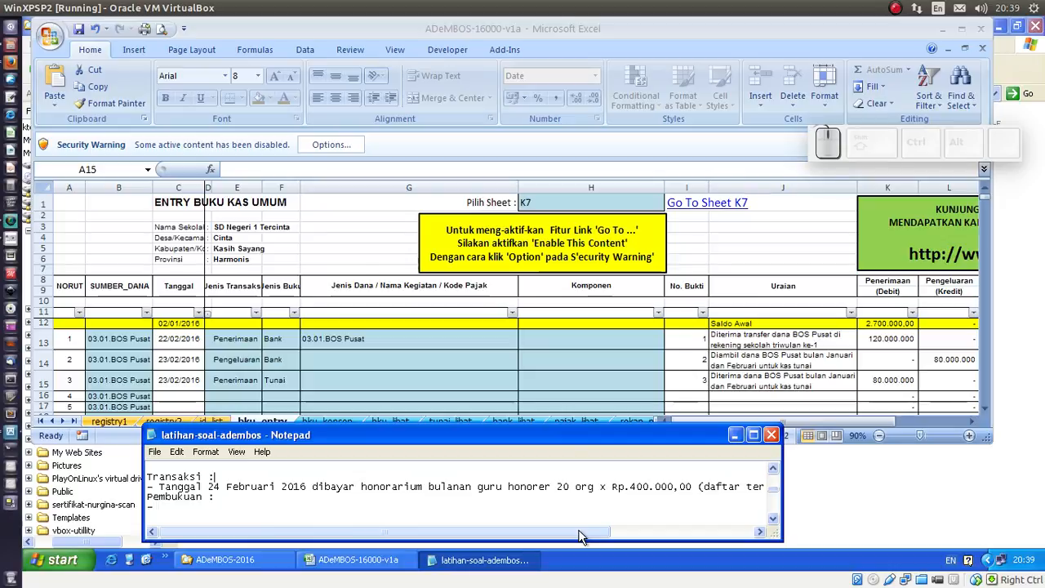
{"action": "left_click", "coordinate": [196, 395]}
{"action": "left_click", "coordinate": [196, 395]}
{"action": "type", "text": "24"}
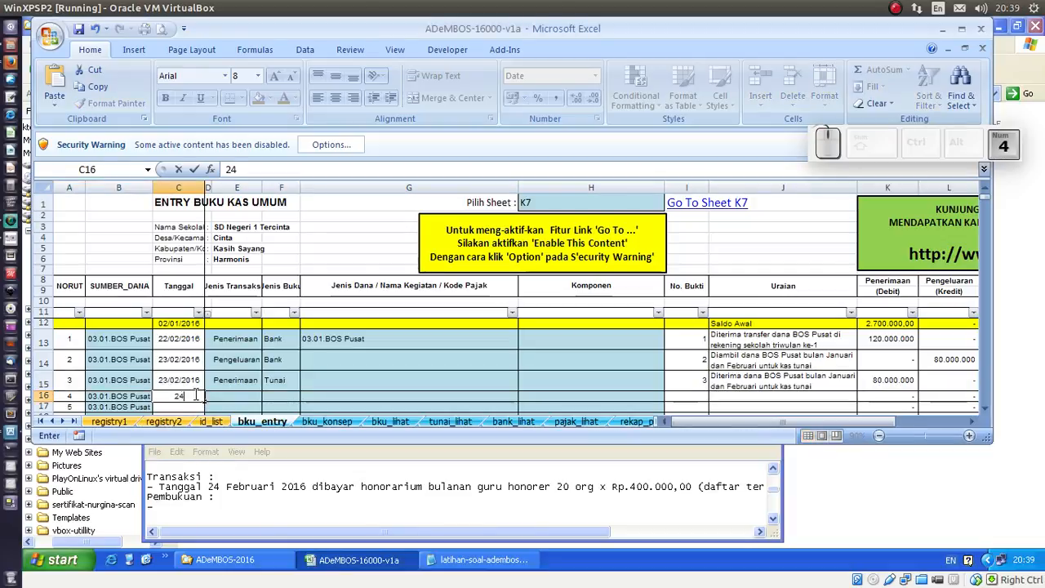
{"action": "type", "text": "/02/2016"}
{"action": "key", "text": "Right"}
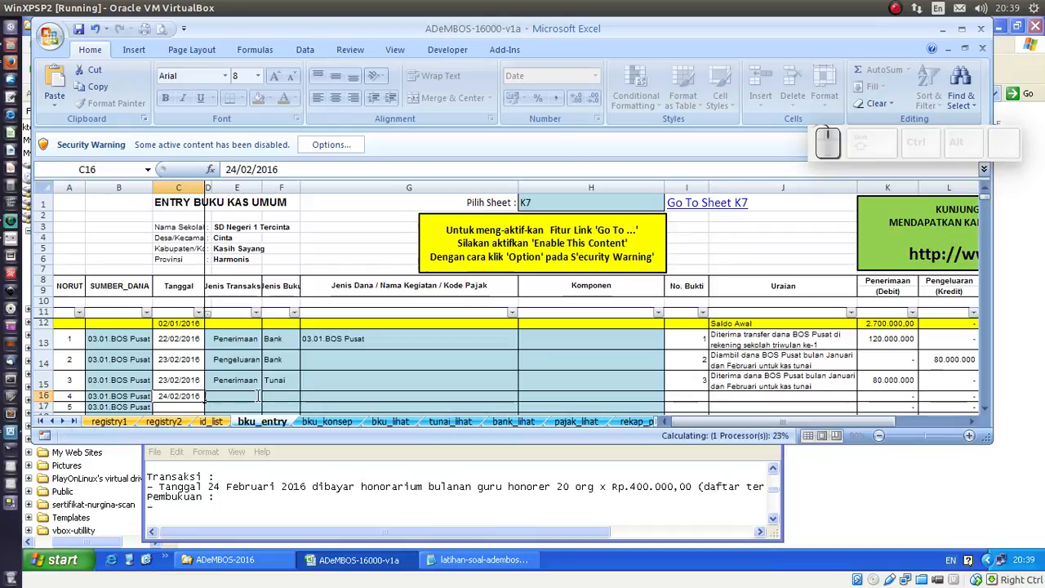
{"action": "key", "text": "Right"}
{"action": "key", "text": "Right"}
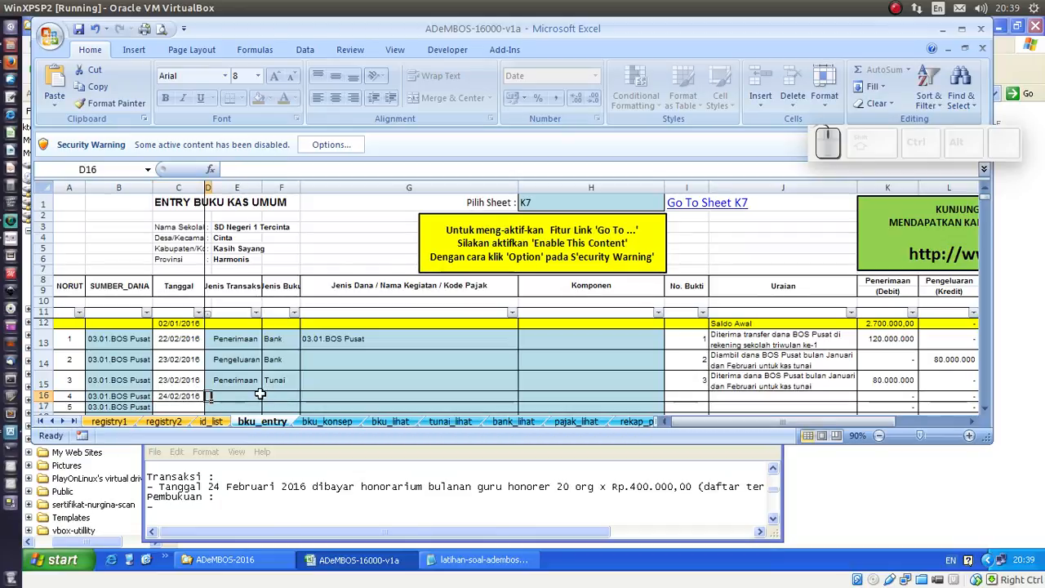
Step: Set entry 4's Jenis Transaksi (E16) to Pengeluaran and its Jenis Buku (F16) to Tunai
{"action": "left_click", "coordinate": [268, 398]}
{"action": "left_click", "coordinate": [237, 418]}
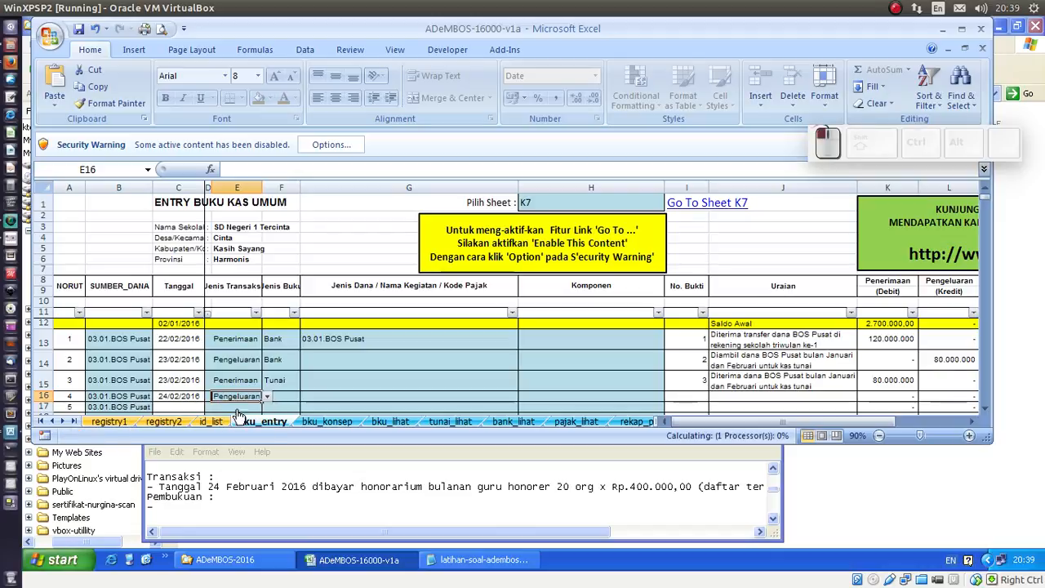
{"action": "left_click", "coordinate": [293, 397]}
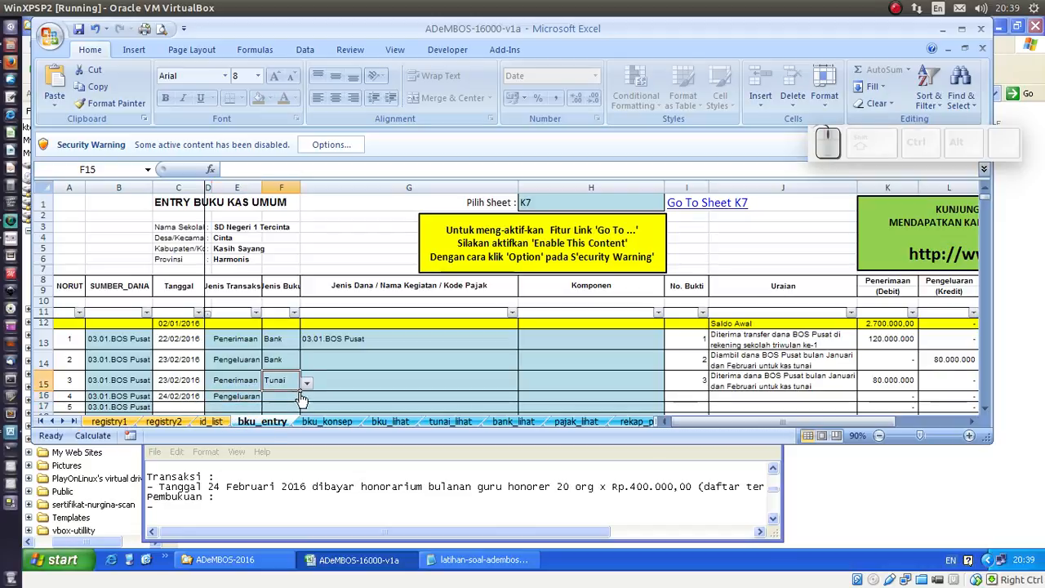
{"action": "left_click", "coordinate": [304, 398]}
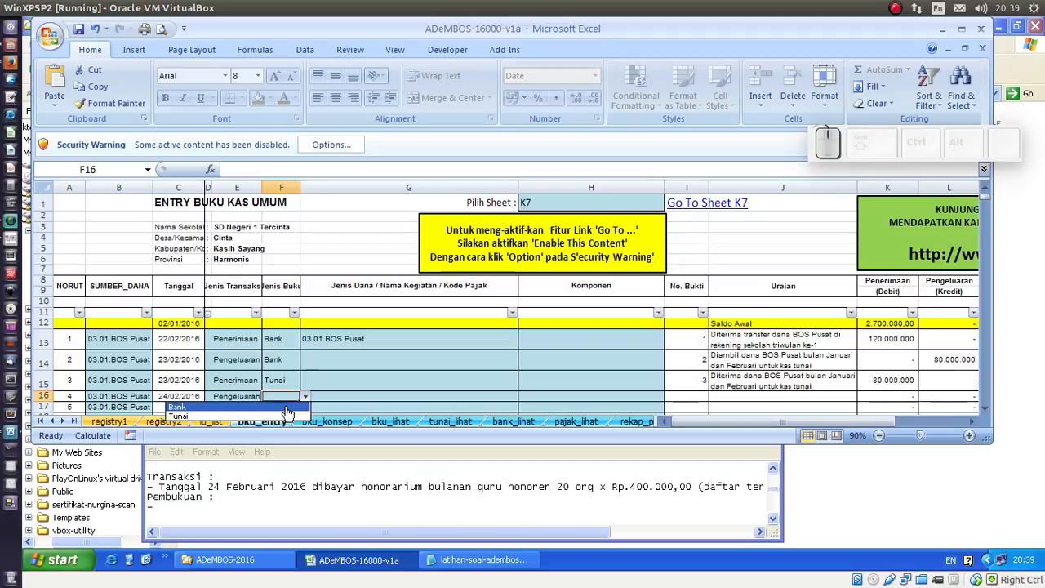
{"action": "left_click", "coordinate": [288, 415]}
{"action": "left_click", "coordinate": [338, 390]}
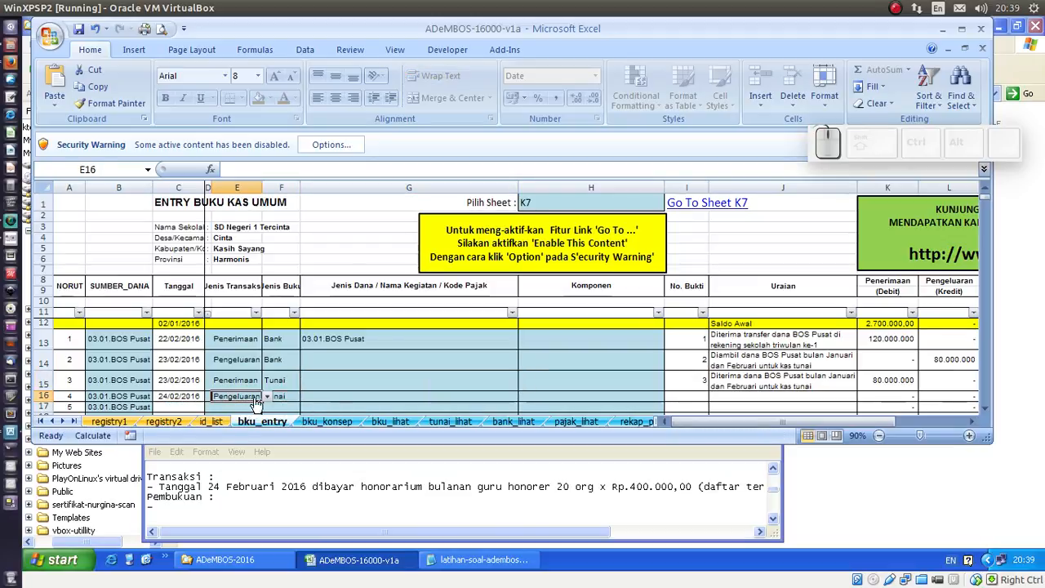
Step: Choose 01.07.01.18.Pembayaran Honor Guru as entry 4's Jenis Dana / Nama Kegiatan / Kode Pajak (G16)
{"action": "left_click", "coordinate": [360, 398]}
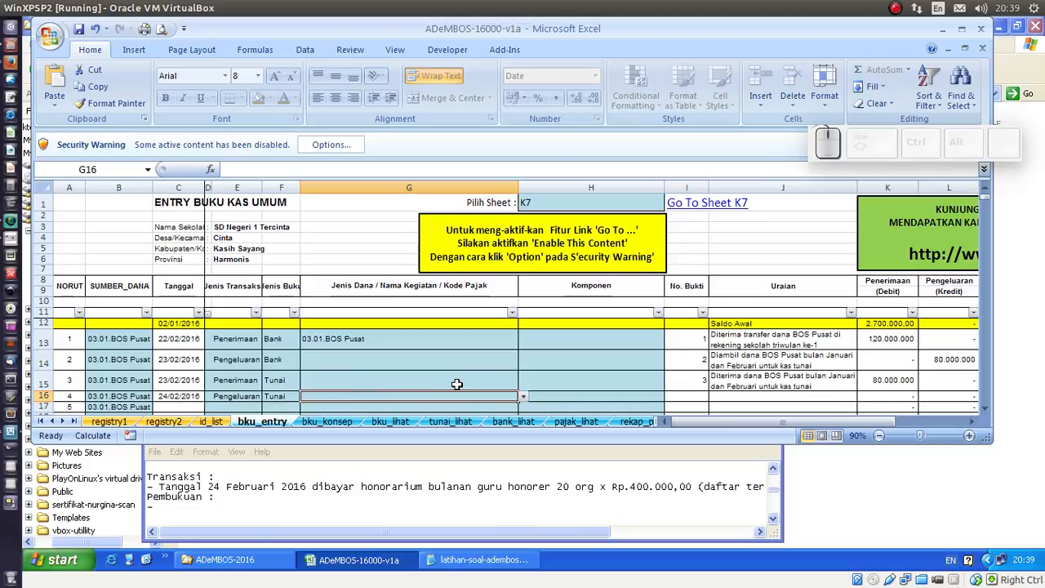
{"action": "left_click", "coordinate": [523, 398]}
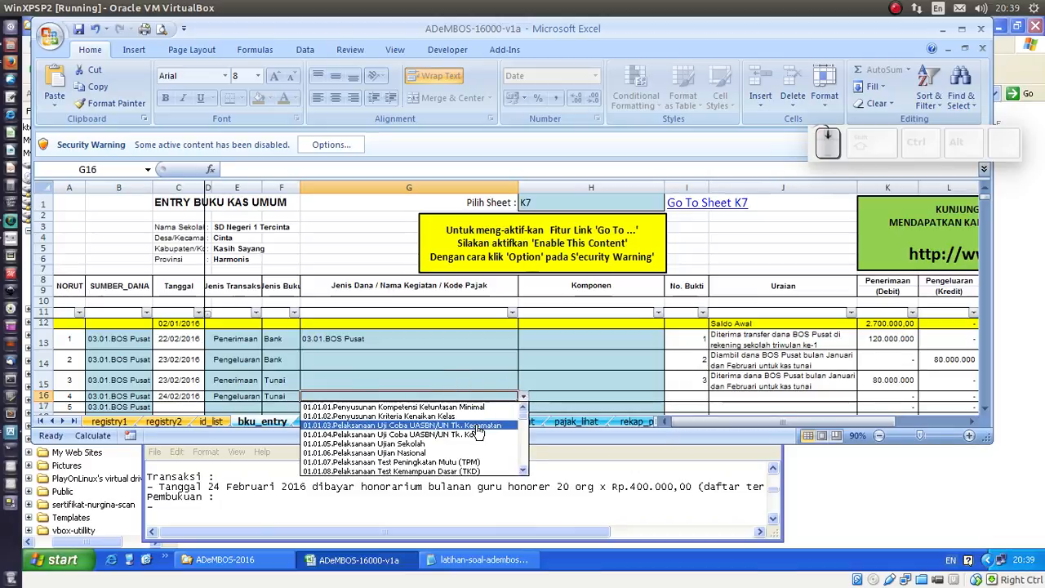
{"action": "left_click_drag", "start_coordinate": [525, 413], "coordinate": [527, 465]}
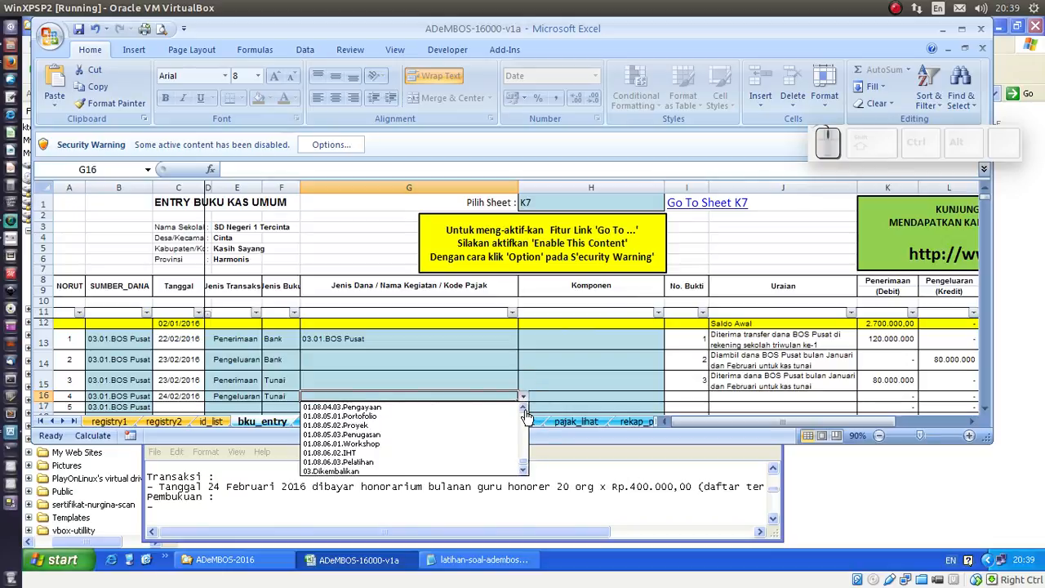
{"action": "scroll", "coordinate": [526, 414], "scroll_direction": "up", "scroll_amount": 2}
{"action": "scroll", "coordinate": [526, 415], "scroll_direction": "up", "scroll_amount": 3}
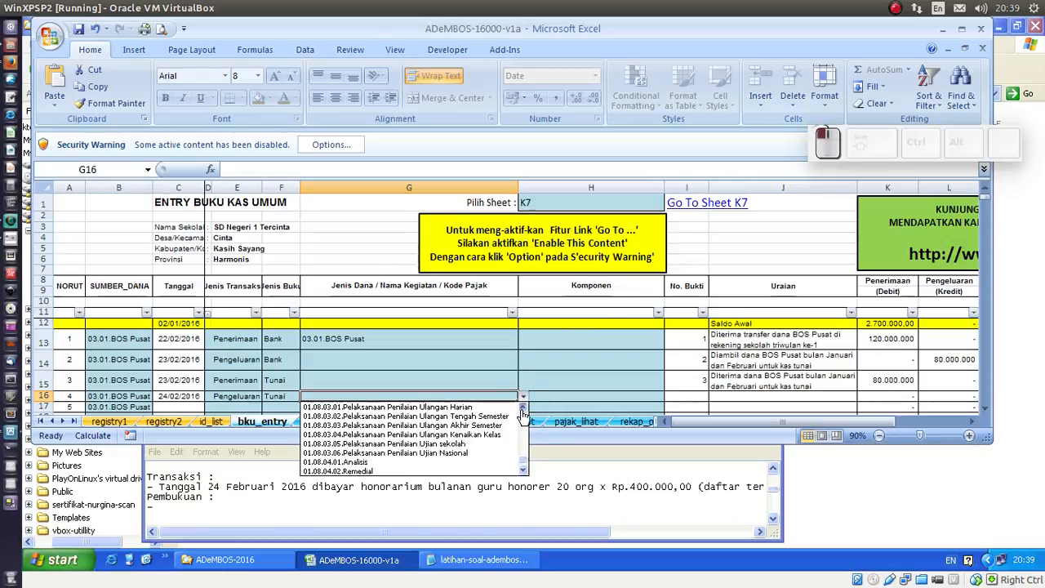
{"action": "scroll", "coordinate": [523, 414], "scroll_direction": "up", "scroll_amount": 5}
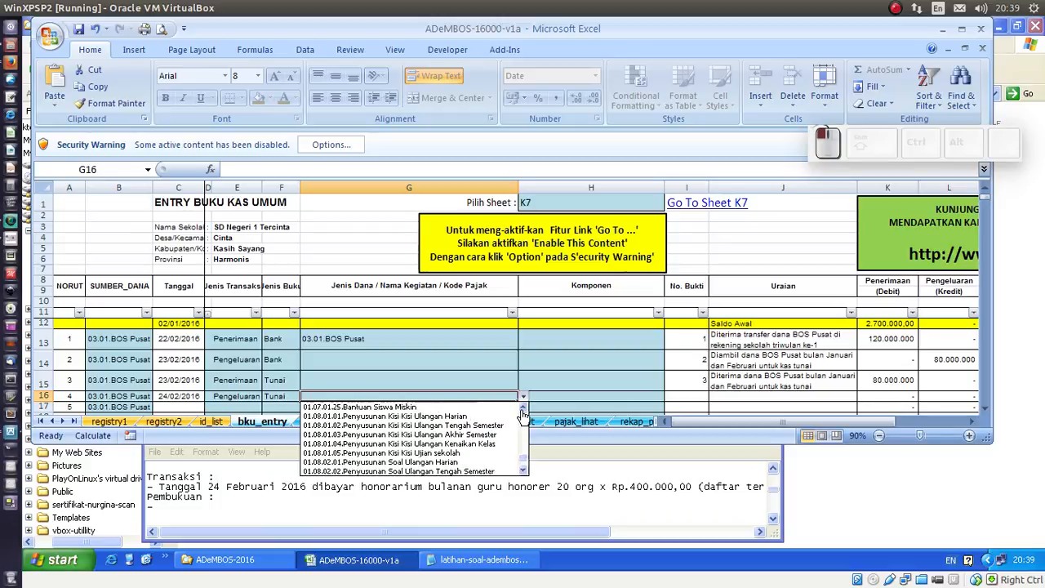
{"action": "scroll", "coordinate": [523, 414], "scroll_direction": "up", "scroll_amount": 2}
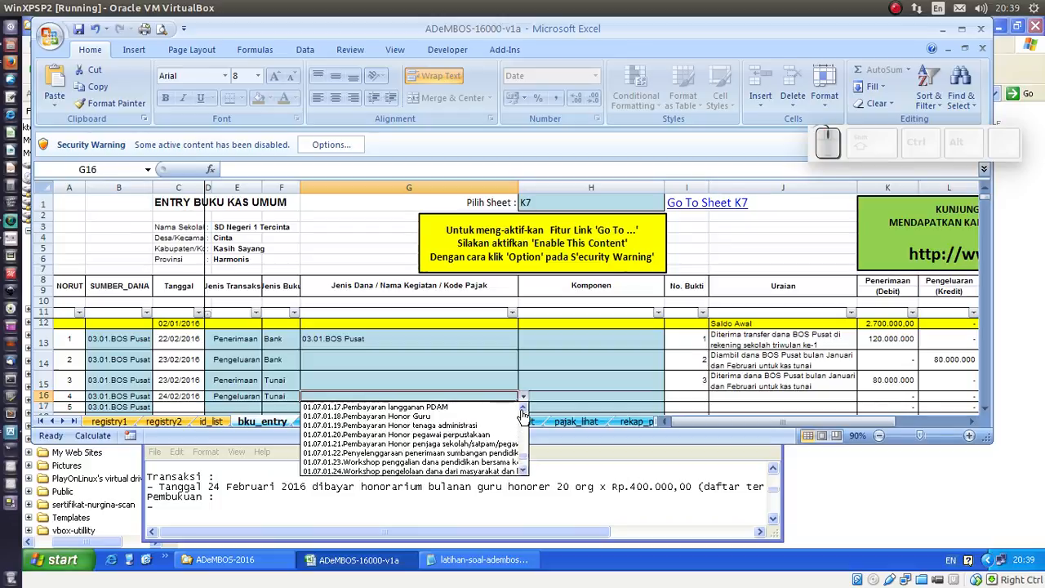
{"action": "left_click", "coordinate": [402, 416]}
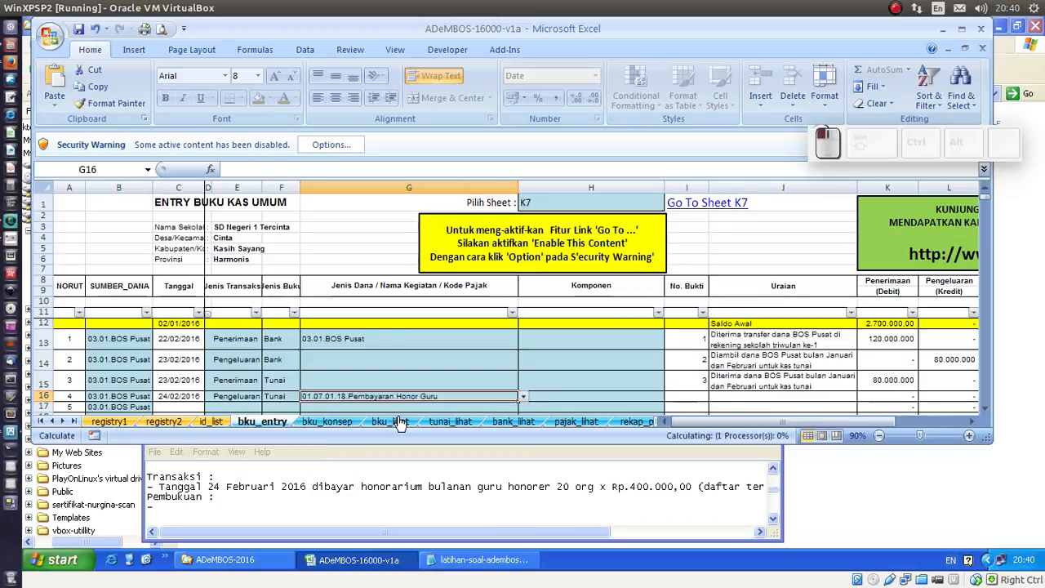
Step: Choose 08.Pembayaran Honorarium Bulanan Guru Honorer dan Tenaga Kependidikan Honorer as entry 4's Komponen (H16)
{"action": "left_click", "coordinate": [617, 400]}
{"action": "left_click", "coordinate": [668, 396]}
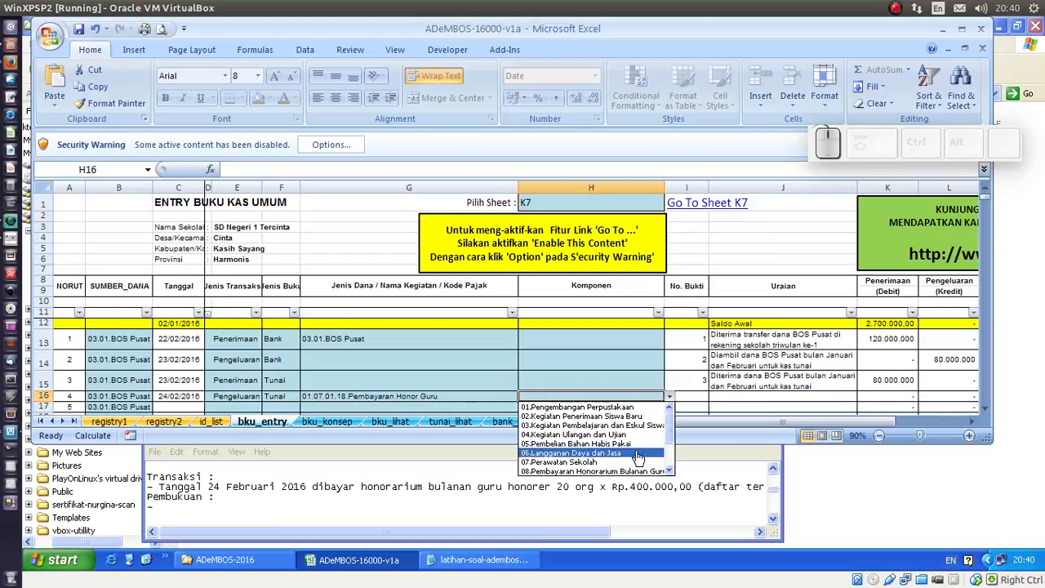
{"action": "left_click", "coordinate": [621, 470]}
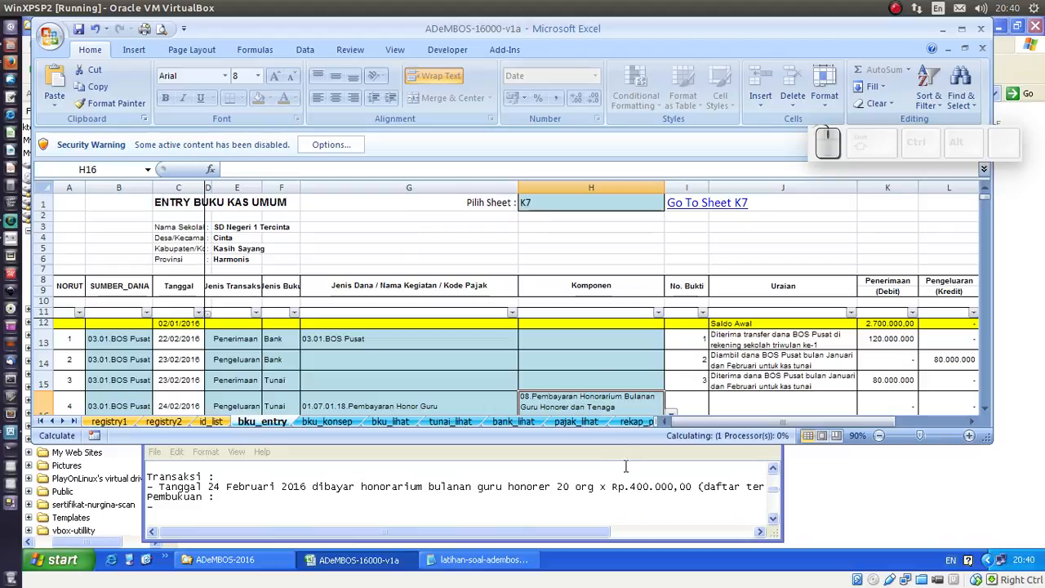
Step: Enter 4 as entry 4's No. Bukti (I16)
{"action": "left_click", "coordinate": [708, 406]}
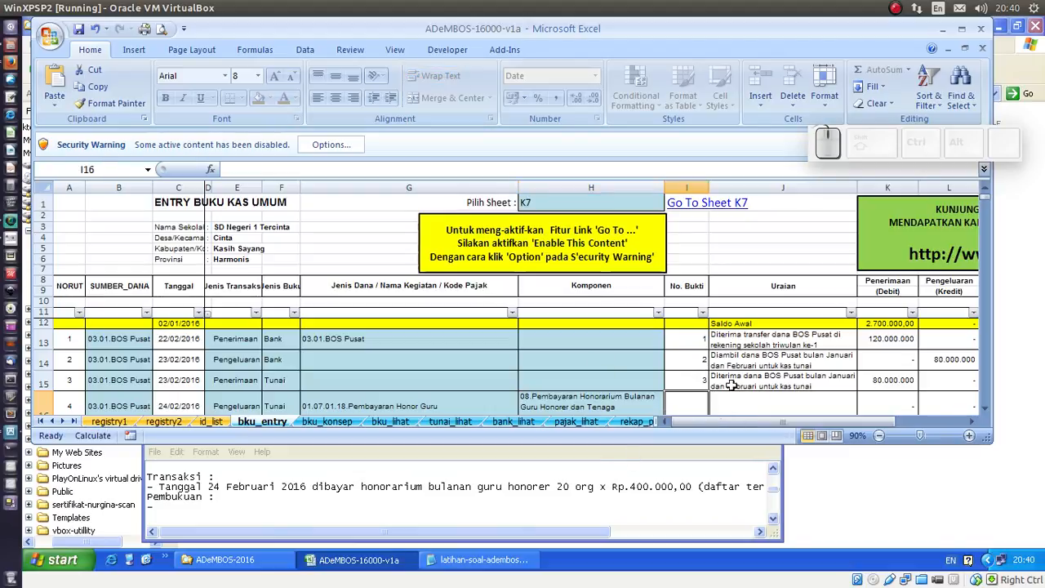
{"action": "left_click", "coordinate": [984, 409]}
{"action": "left_click", "coordinate": [984, 412]}
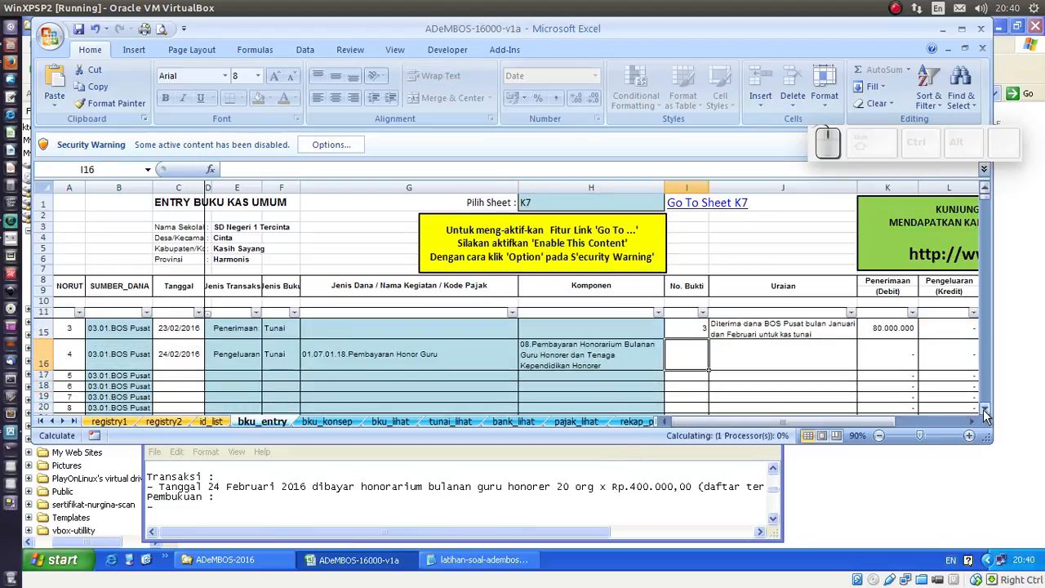
{"action": "type", "text": "4"}
{"action": "key", "text": "Right"}
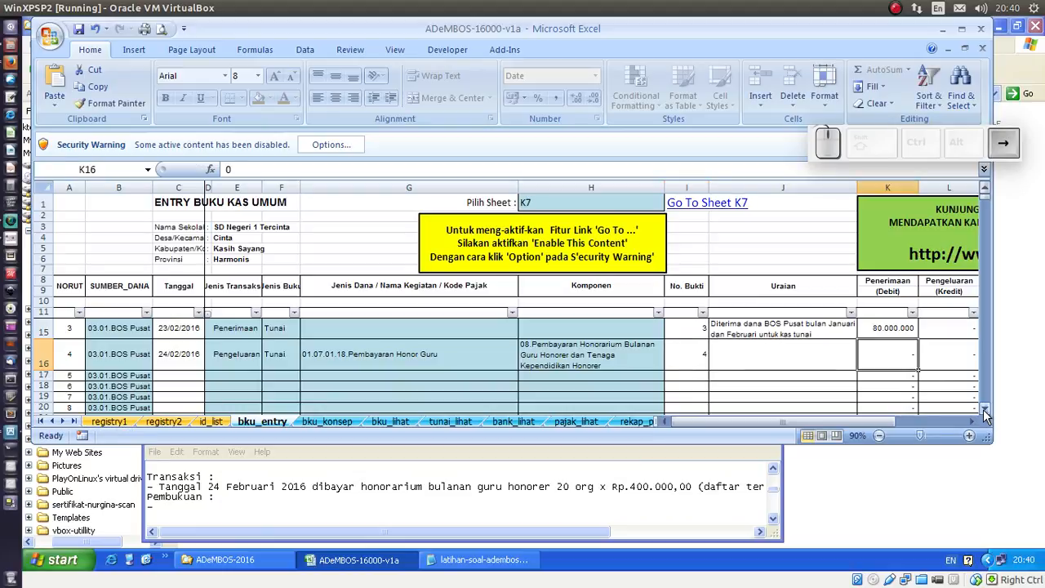
Step: Enter "Dibayar honorarium bulanan guru honorer : 20 org x Rp.400.000,- (daftar terlampir)" as entry 4's Uraian (J16)
{"action": "type", "text": "D"}
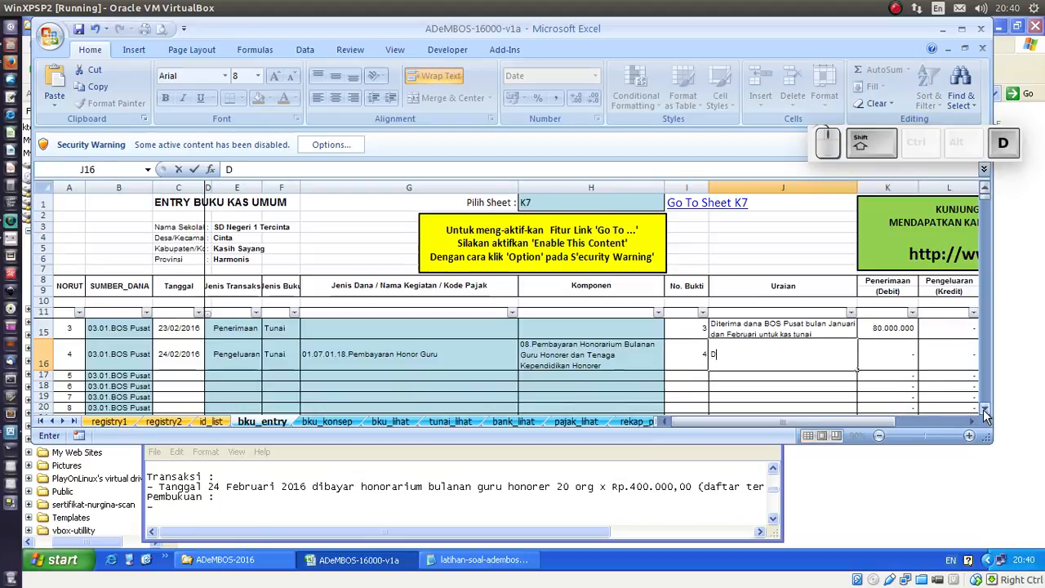
{"action": "type", "text": "iba"}
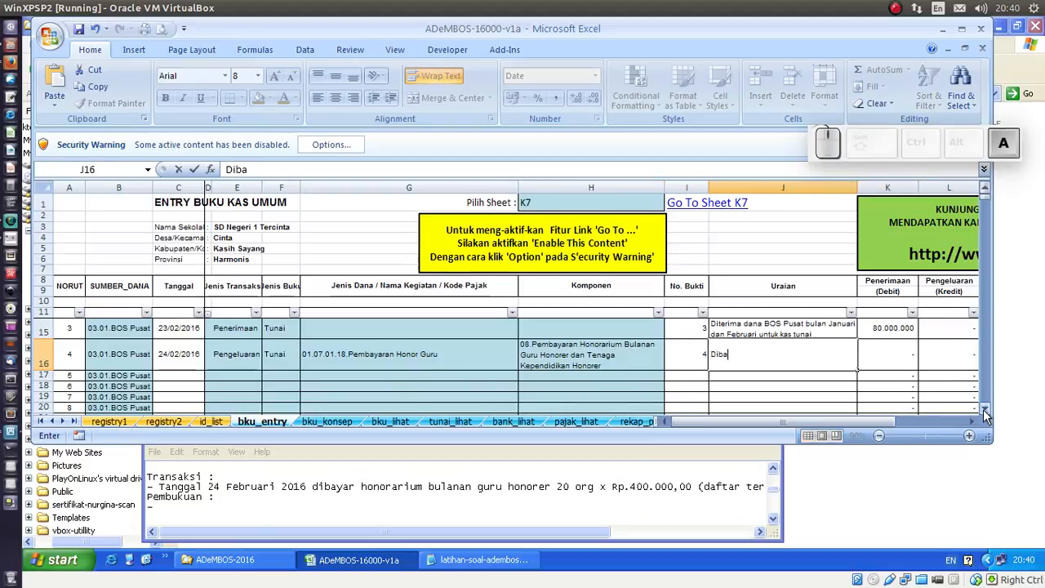
{"action": "type", "text": "yar honorarium bu"}
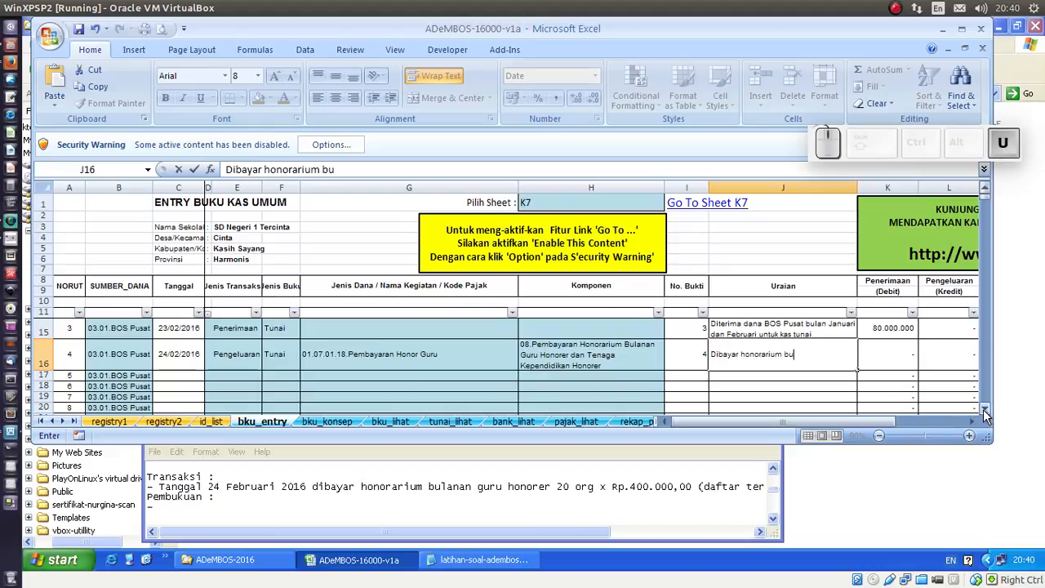
{"action": "type", "text": "lanan guru hon"}
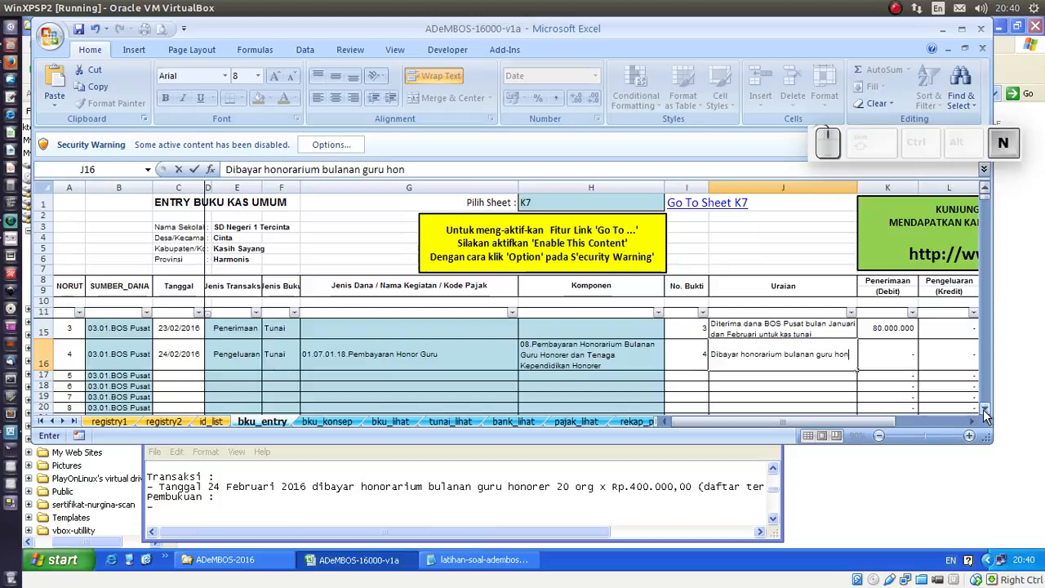
{"action": "key", "text": "BackSpace"}
{"action": "type", "text": "honorer"}
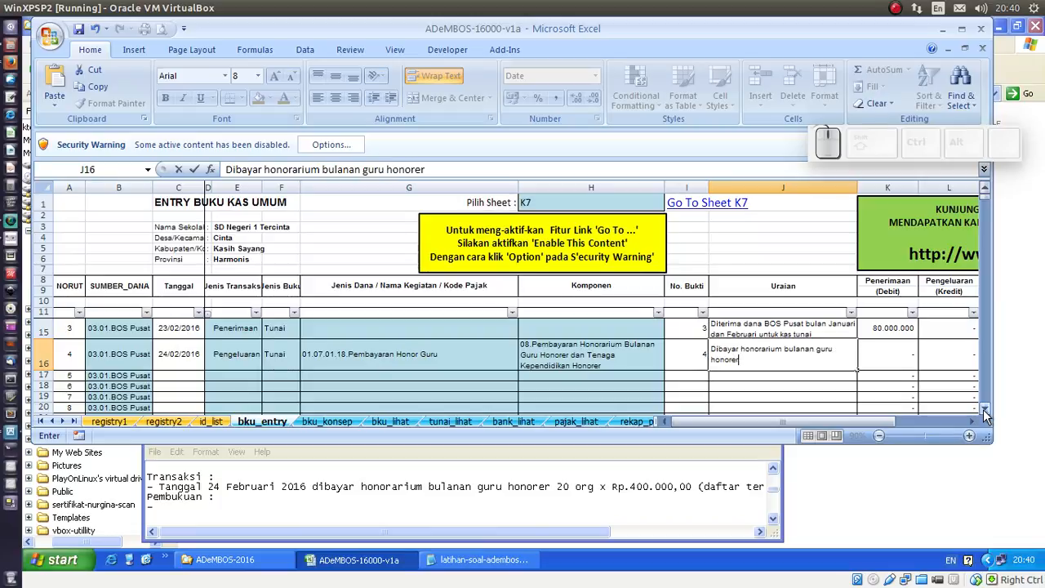
{"action": "type", "text": " se"}
{"action": "type", "text": "ba"}
{"action": "key", "text": "BackSpace"}
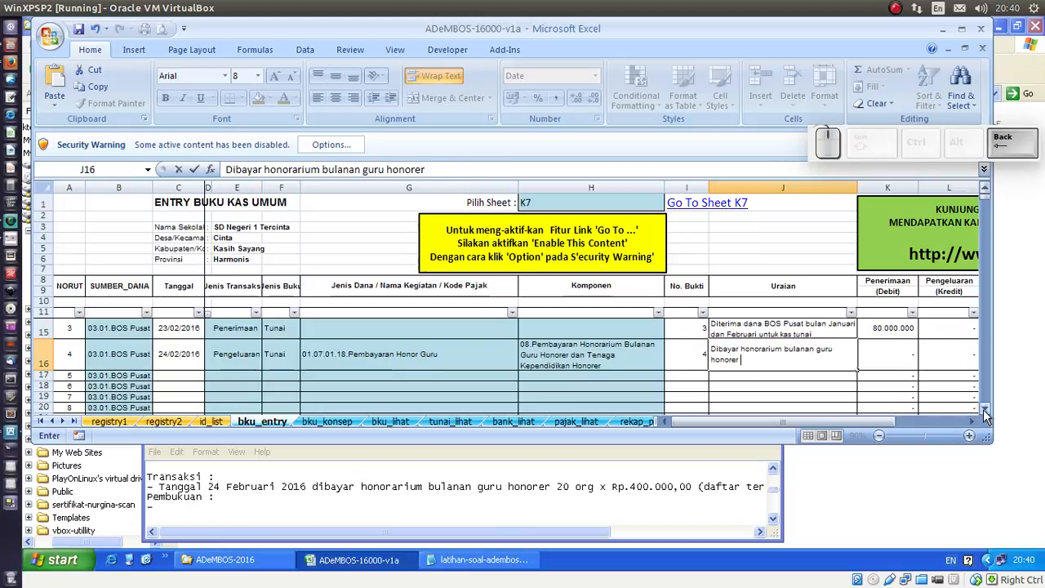
{"action": "key", "text": "BackSpace"}
{"action": "type", "text": ": 2"}
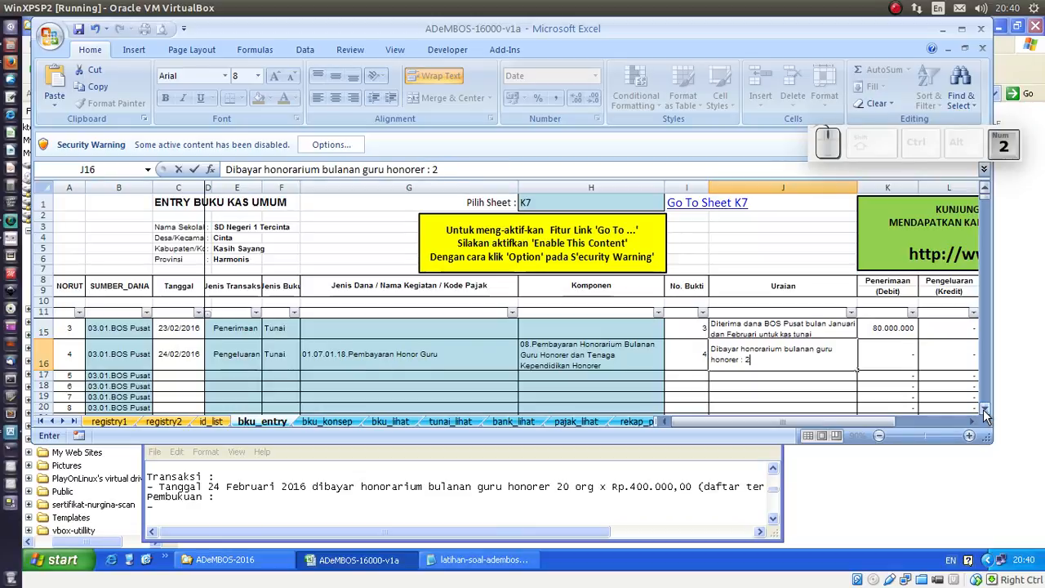
{"action": "type", "text": "0 org x "}
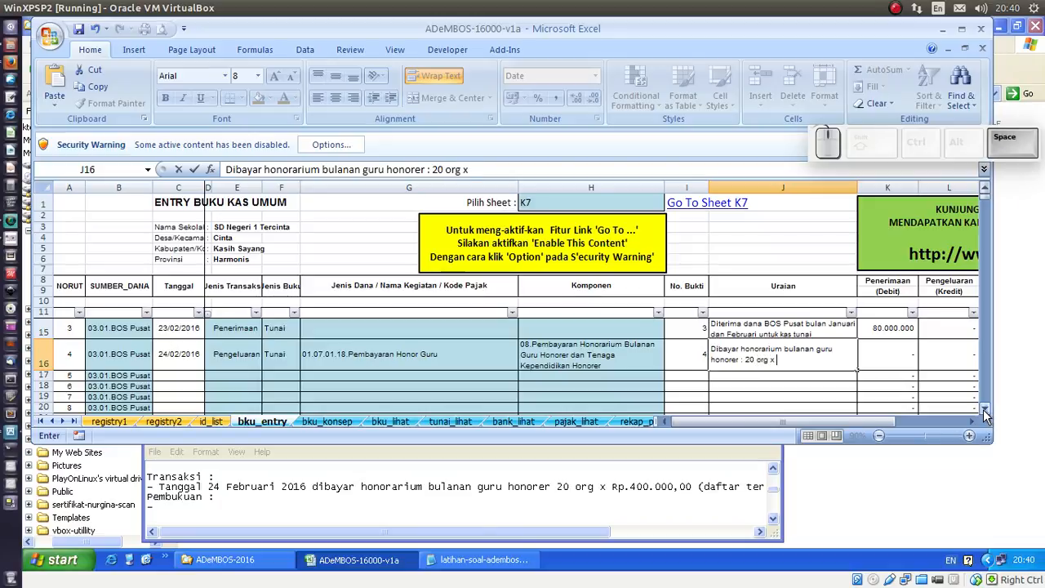
{"action": "type", "text": "Rp.400"}
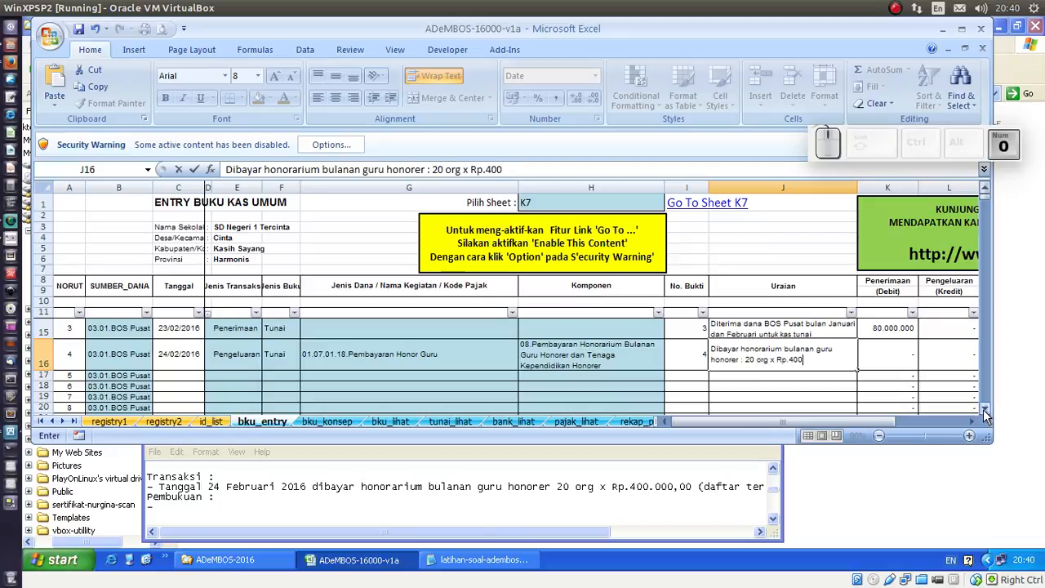
{"action": "type", "text": ".000,- ("}
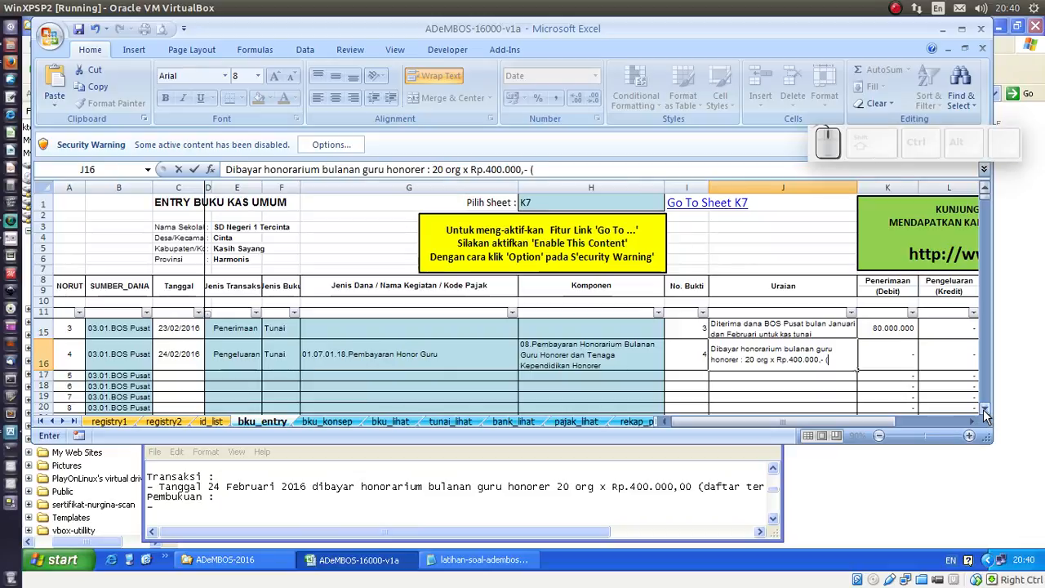
{"action": "type", "text": "daftar "}
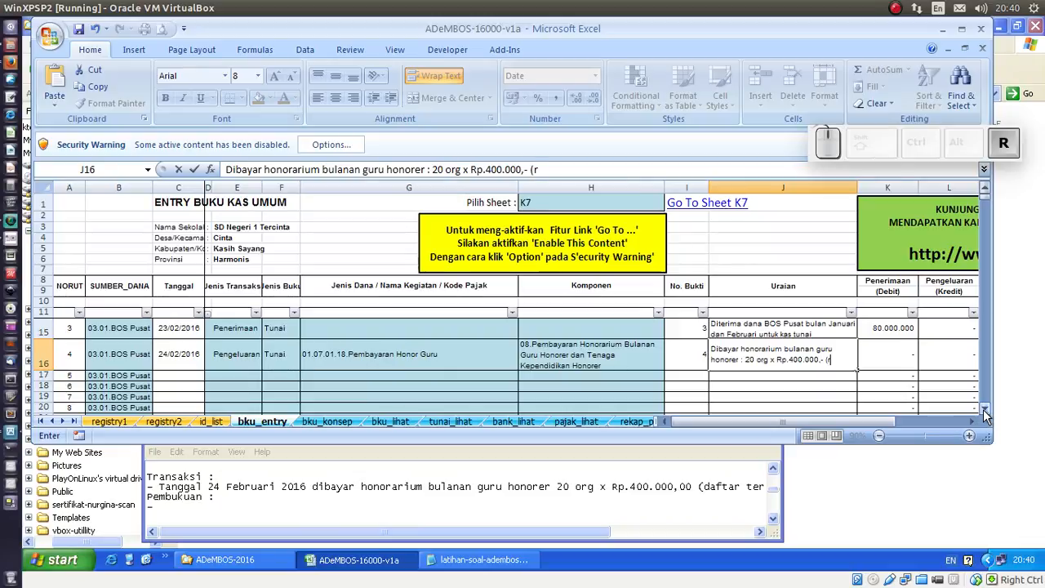
{"action": "type", "text": "ter"}
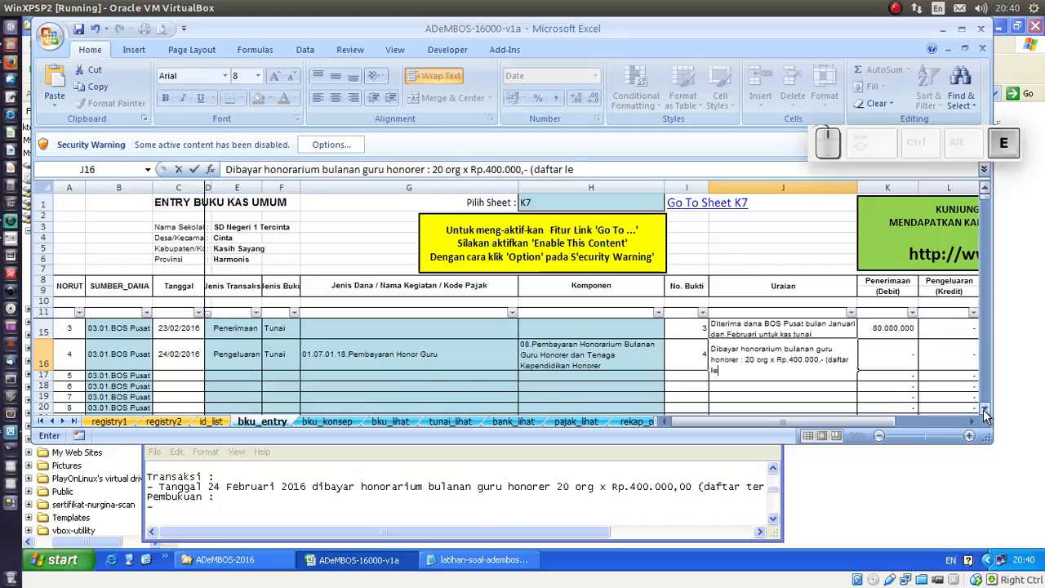
{"action": "type", "text": "lampir)"}
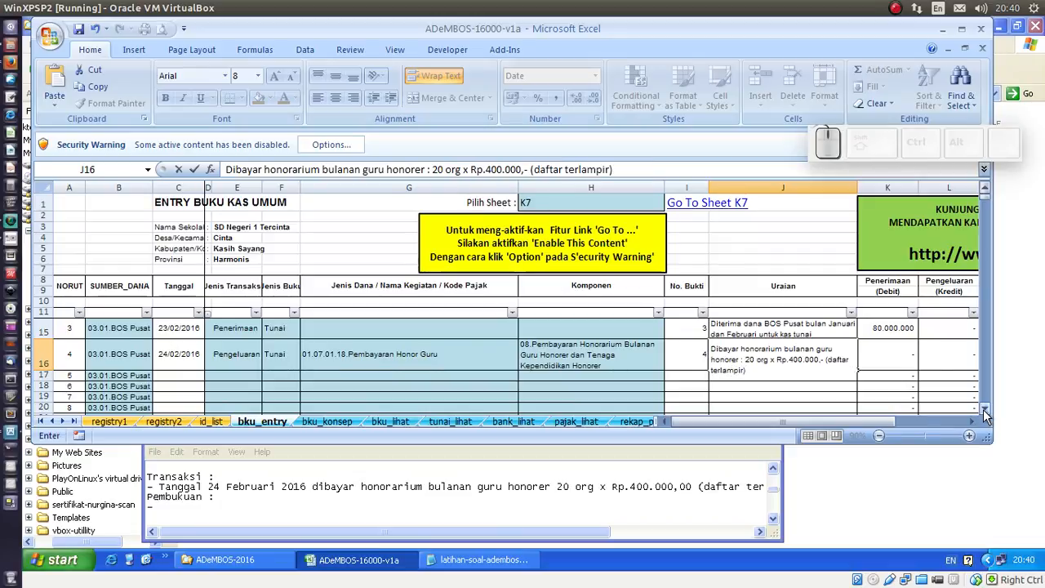
{"action": "key", "text": "Return"}
Step: Enter 8.000.000 as entry 4's Pengeluaran (Kredit) (L16) and return to entry 5's Tanggal cell (C17)
{"action": "key", "text": "Up"}
{"action": "key", "text": "Right"}
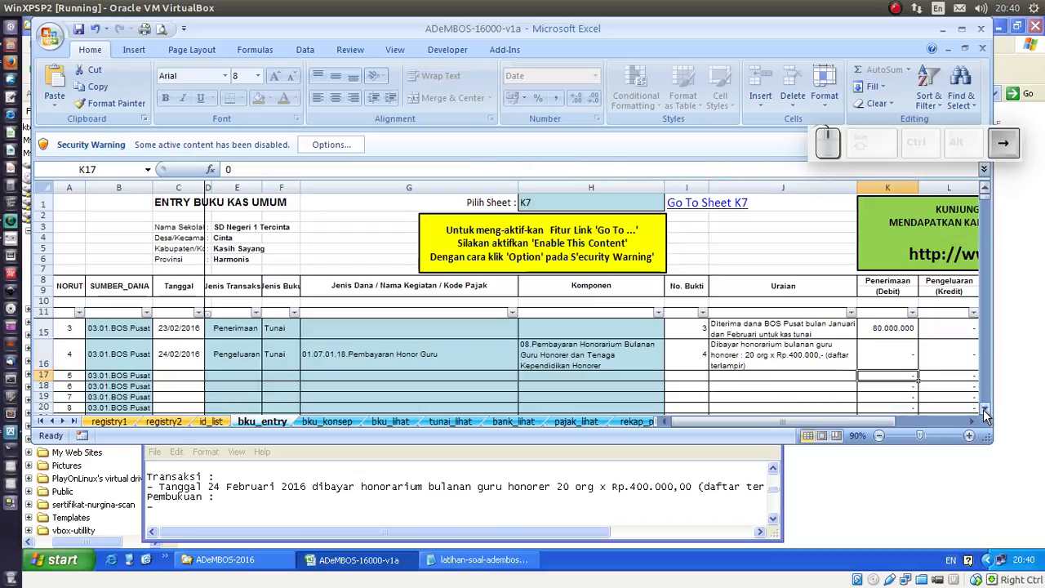
{"action": "key", "text": "Right"}
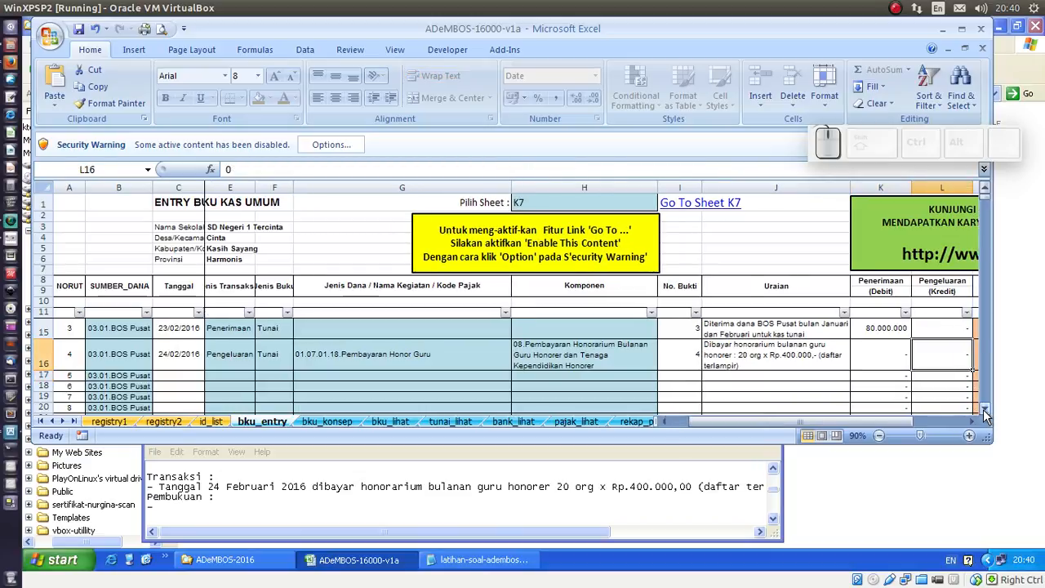
{"action": "type", "text": "8000"}
{"action": "type", "text": "000.000"}
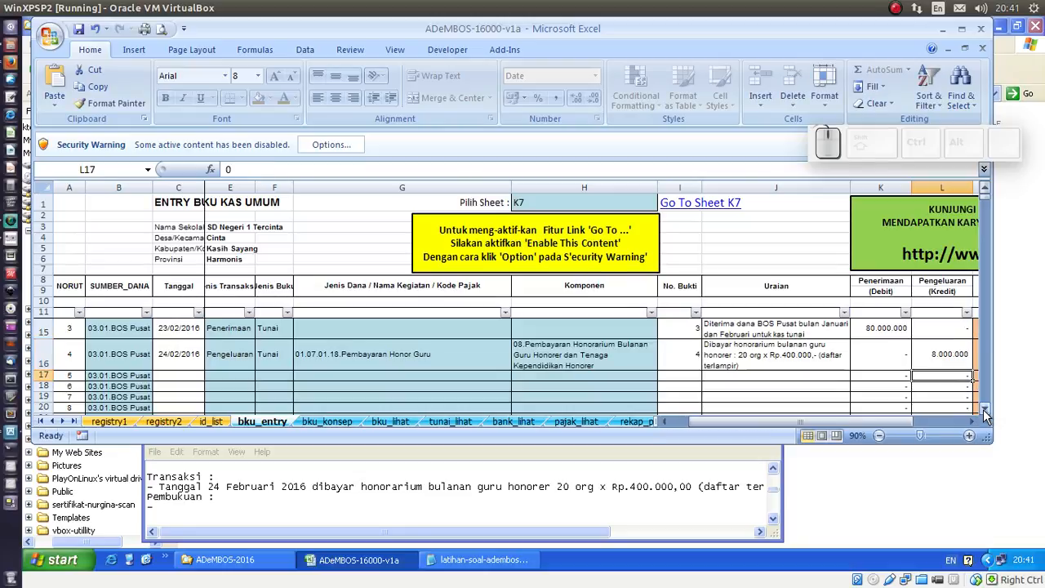
{"action": "key", "text": "Left"}
{"action": "key", "text": "Left"}
{"action": "key", "text": "Left"}
{"action": "key", "text": "Left"}
{"action": "key", "text": "Left"}
{"action": "key", "text": "Left"}
{"action": "key", "text": "Left"}
{"action": "key", "text": "Left"}
{"action": "key", "text": "Left"}
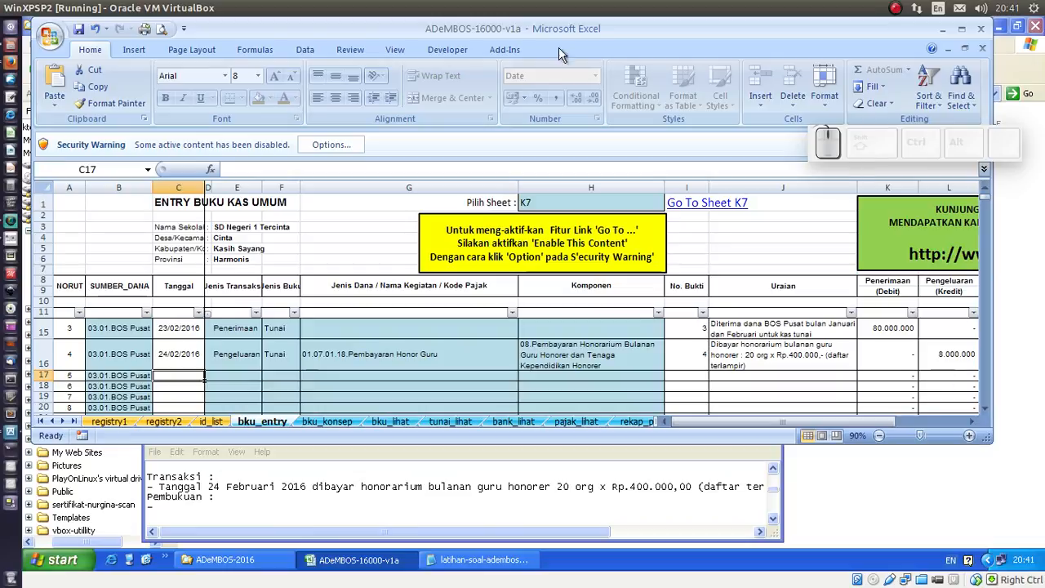
Step: Save the workbook in My Documents under the name ADeMBOS-16000-v1a-sdn1tercinta
{"action": "left_click", "coordinate": [46, 42]}
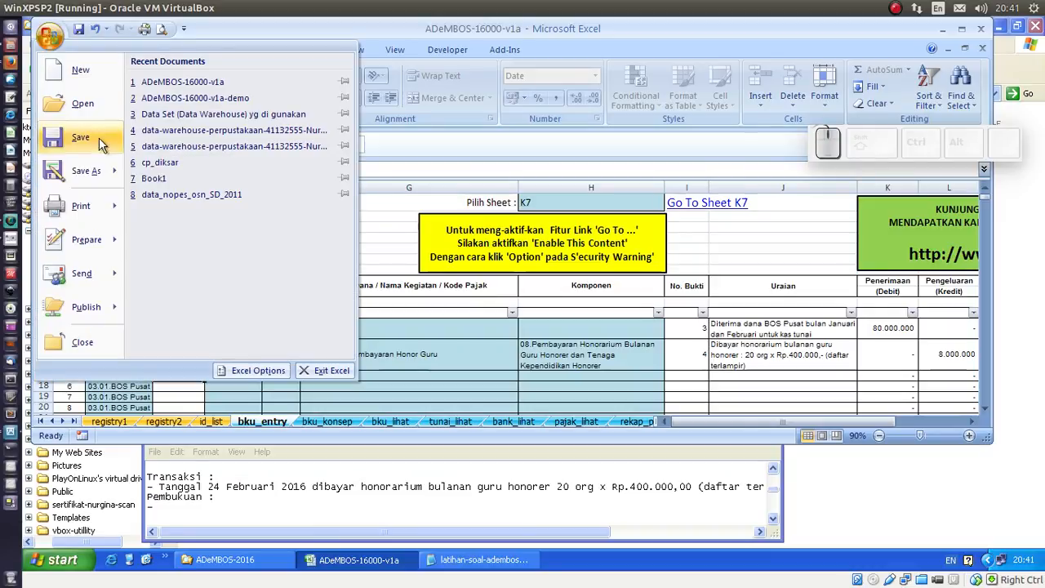
{"action": "key", "text": "Escape"}
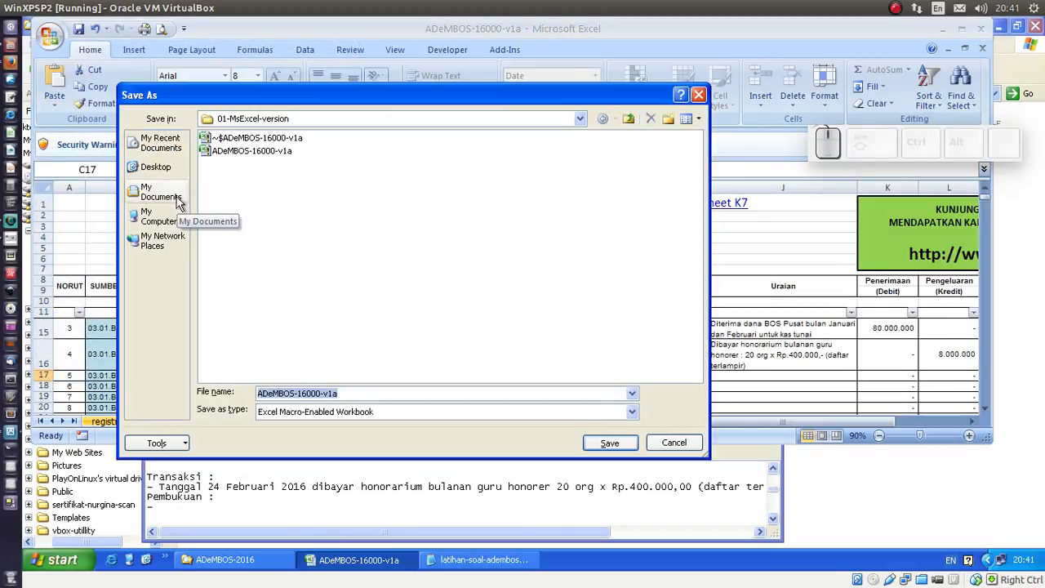
{"action": "left_click", "coordinate": [169, 187]}
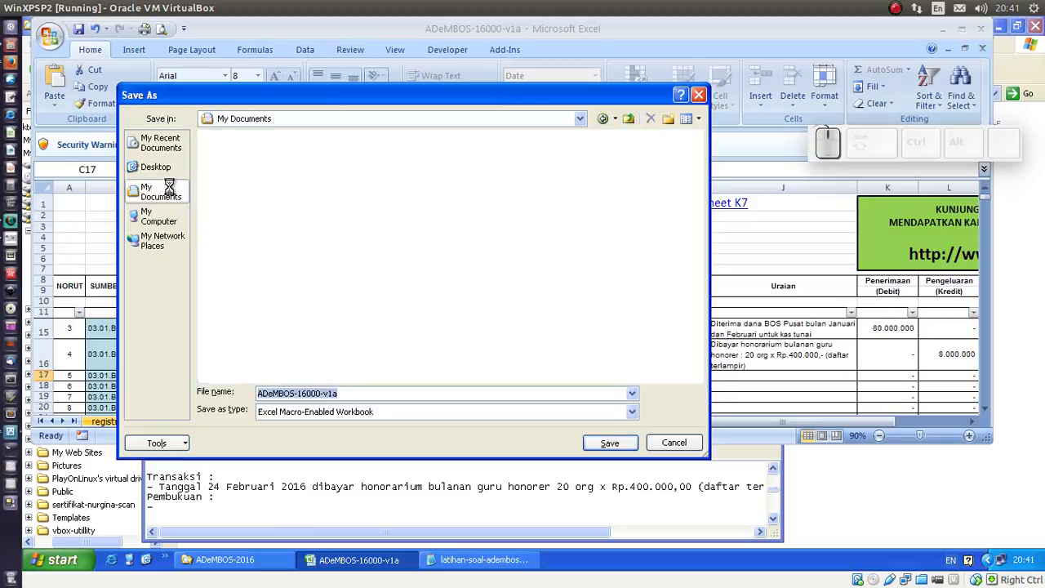
{"action": "left_click", "coordinate": [361, 392]}
{"action": "type", "text": "-sdn1"}
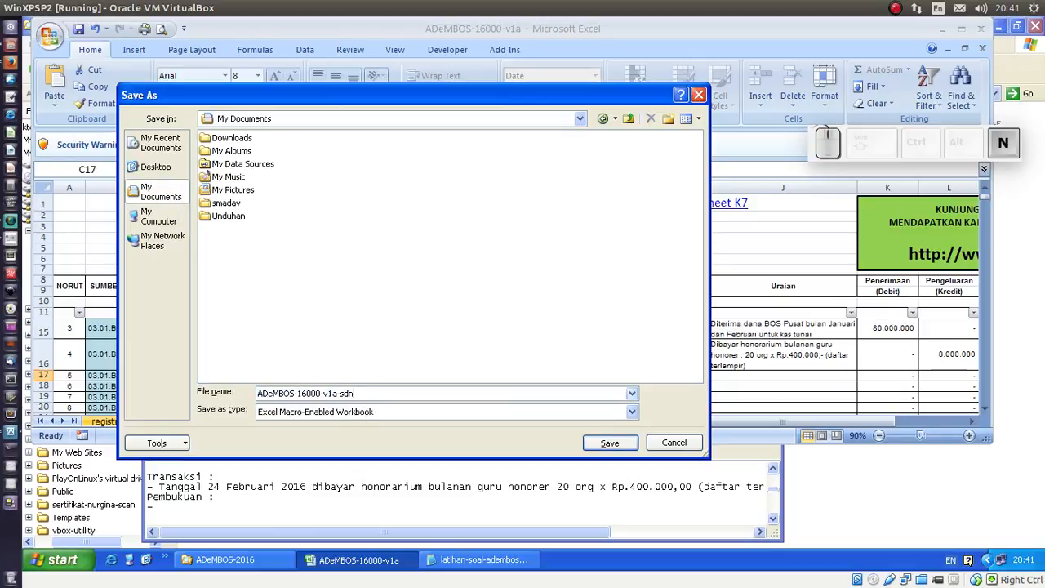
{"action": "type", "text": "tercinta"}
{"action": "left_click", "coordinate": [617, 445]}
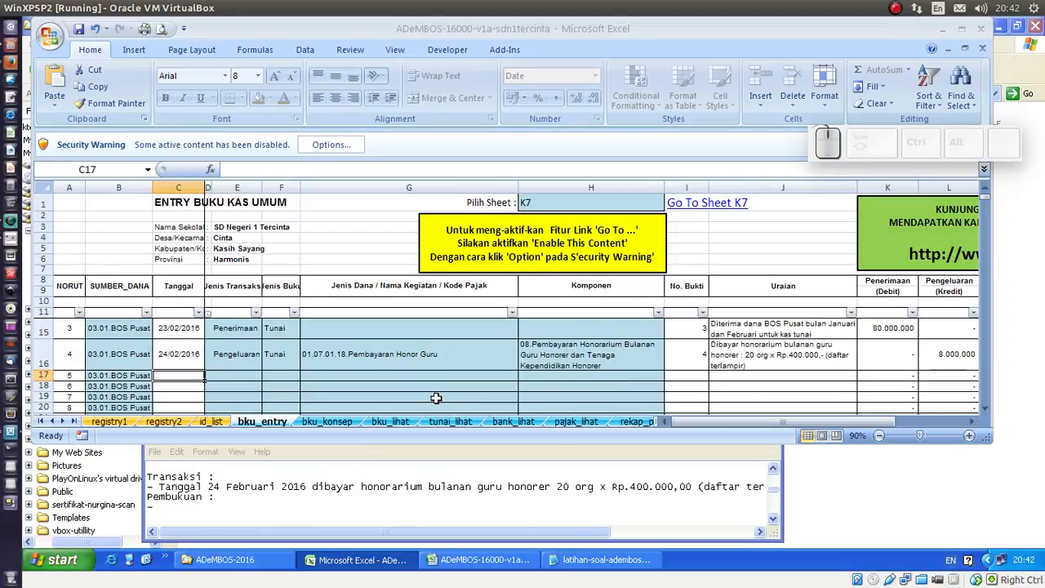
Step: Bring up the meeting food and drink transaction in the latihan-soal-adembos notes and enter 24/02/2016 as entry 5's Tanggal (C17)
{"action": "left_click", "coordinate": [467, 465]}
{"action": "scroll", "coordinate": [462, 471], "scroll_direction": "down", "scroll_amount": 1}
{"action": "scroll", "coordinate": [463, 472], "scroll_direction": "down", "scroll_amount": 1}
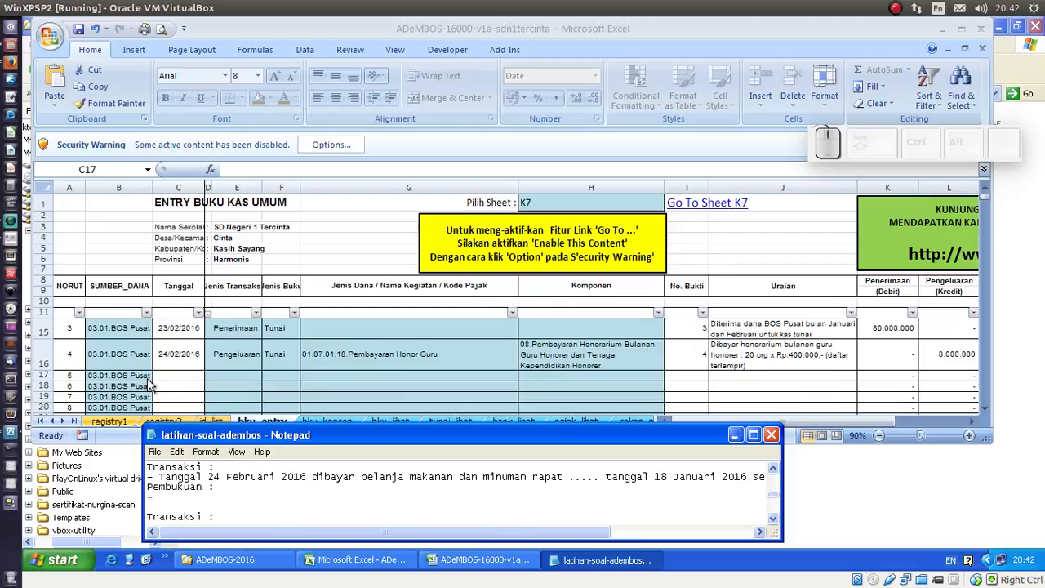
{"action": "left_click", "coordinate": [155, 376]}
{"action": "type", "text": "2"}
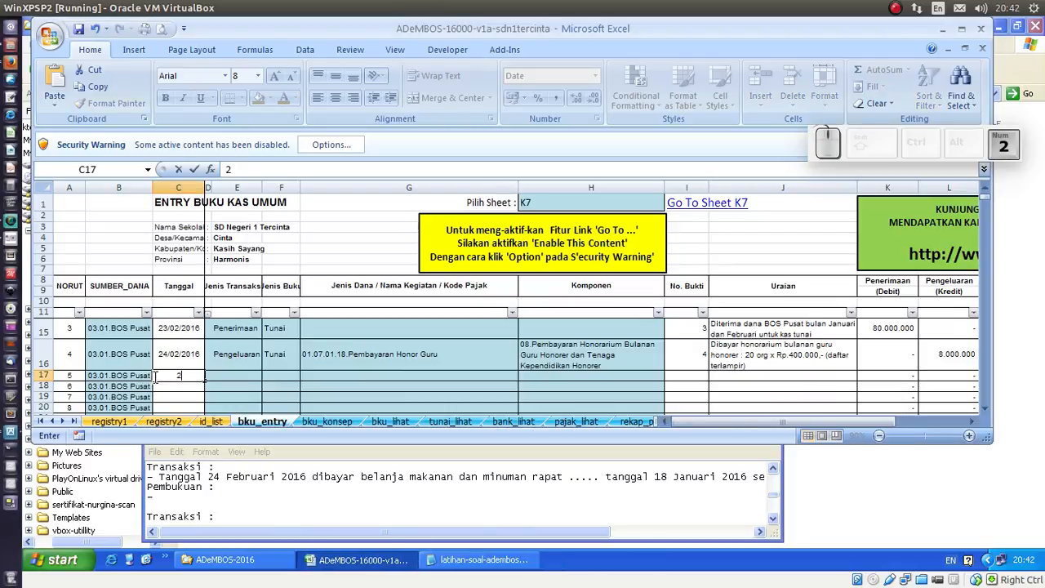
{"action": "type", "text": "4/02/2016"}
{"action": "key", "text": "Return"}
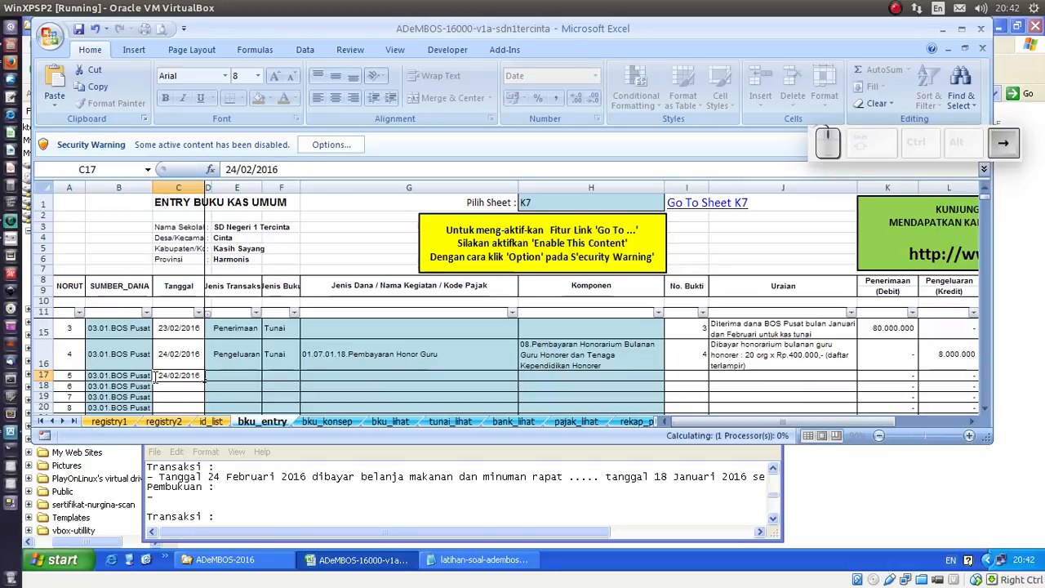
Step: Enter 5 as entry 5's No. Bukti (I17), leaving its transaction type, book type, activity and Komponen cells empty
{"action": "left_click", "coordinate": [249, 379]}
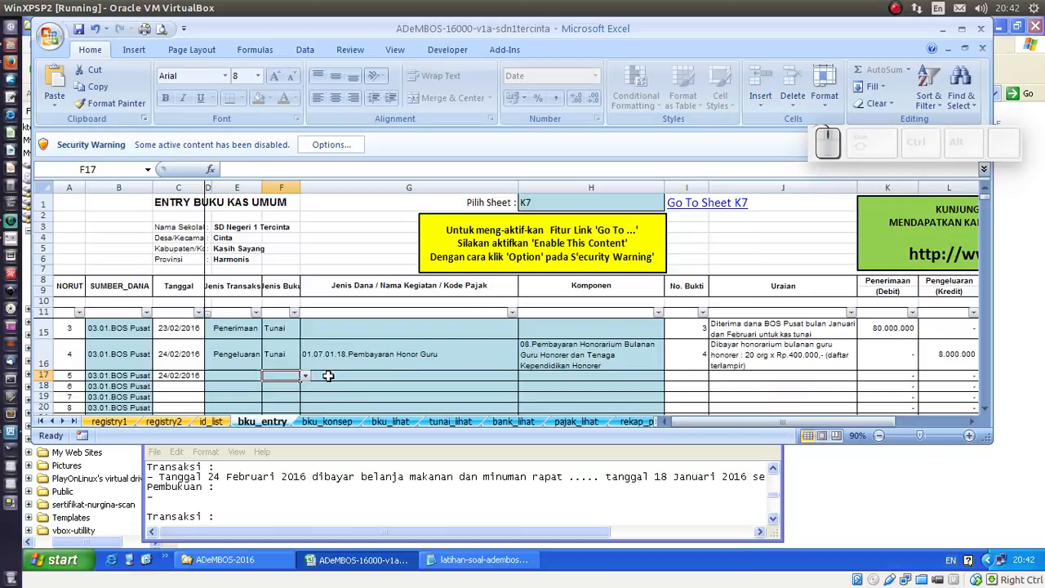
{"action": "left_click", "coordinate": [330, 377]}
{"action": "left_click", "coordinate": [579, 376]}
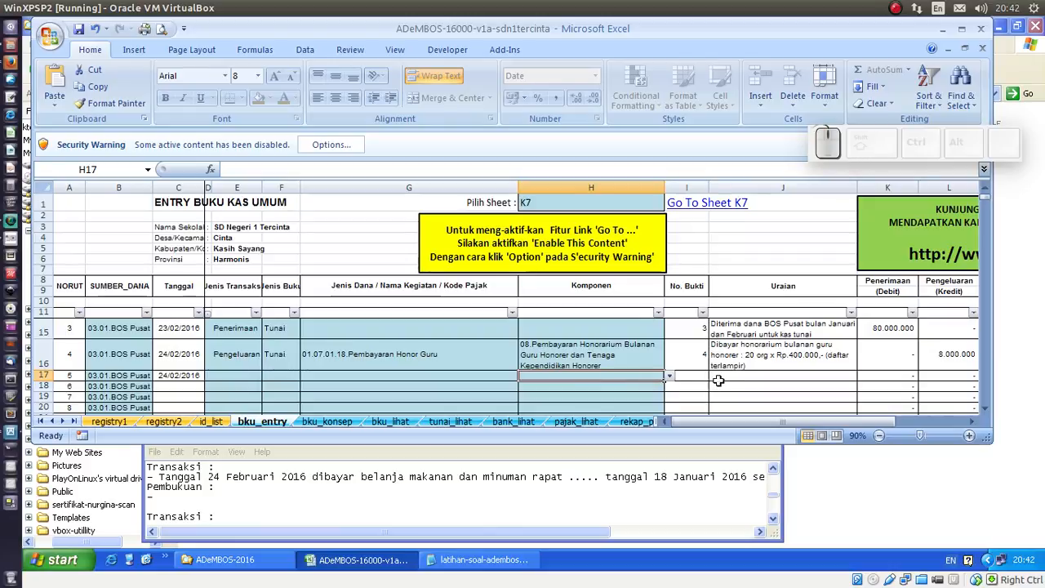
{"action": "left_click", "coordinate": [704, 375]}
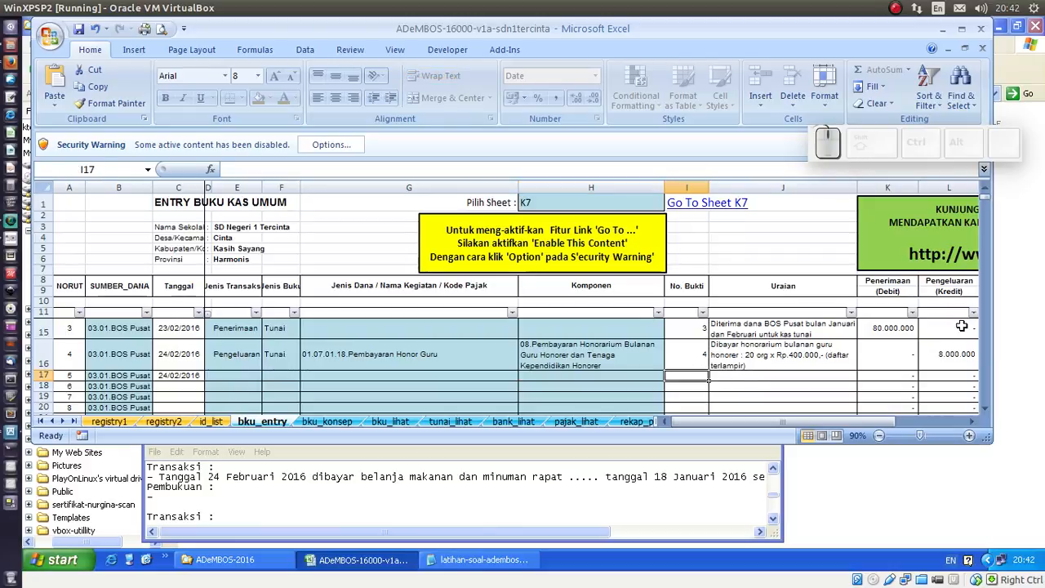
{"action": "type", "text": "5"}
{"action": "key", "text": "Right"}
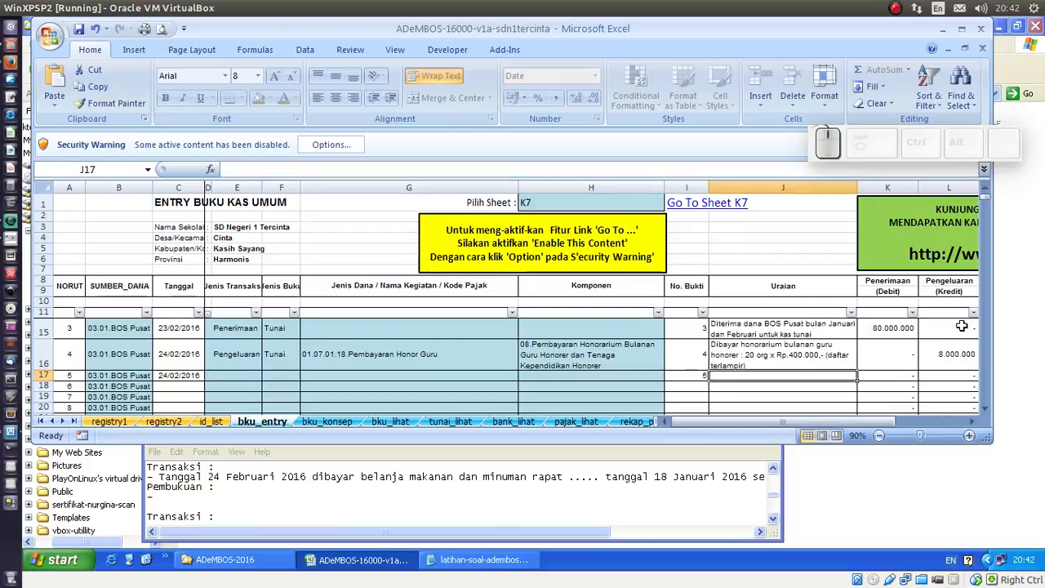
Step: Write "Dibayar belanja makanan dan minuman rapat .... Pada tanggal 18 Januari 2016 pada rumah makan" as entry 5's Uraian (J17)
{"action": "key", "text": "shift"}
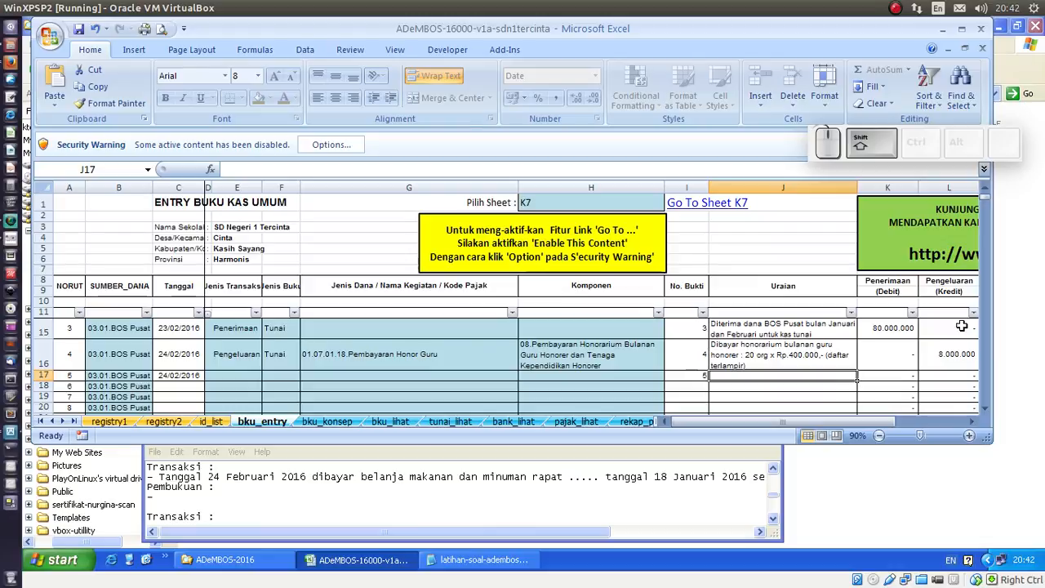
{"action": "type", "text": "Di"}
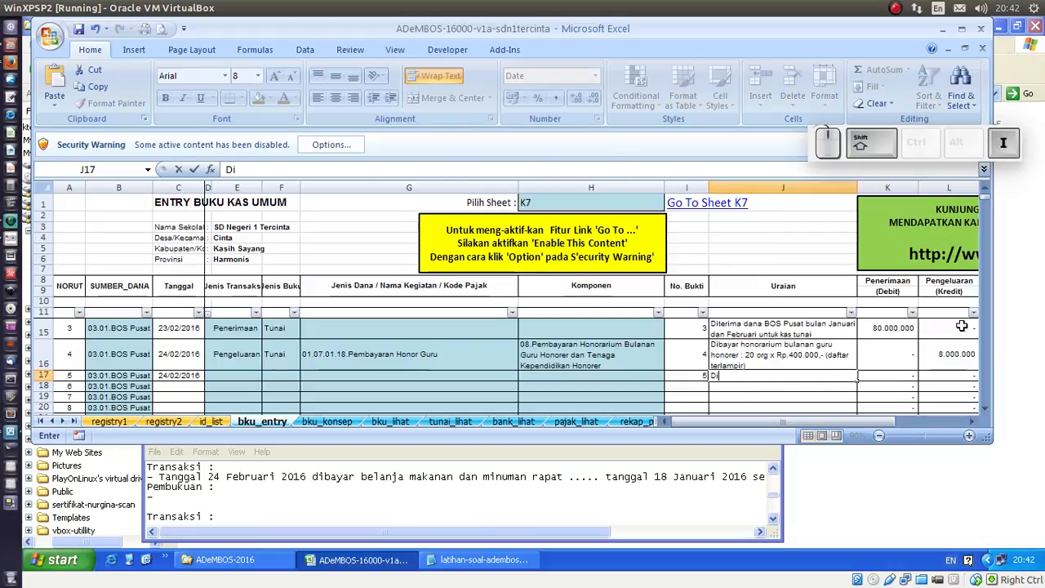
{"action": "type", "text": "bayar belanja makanan dan minuman rapat pada "}
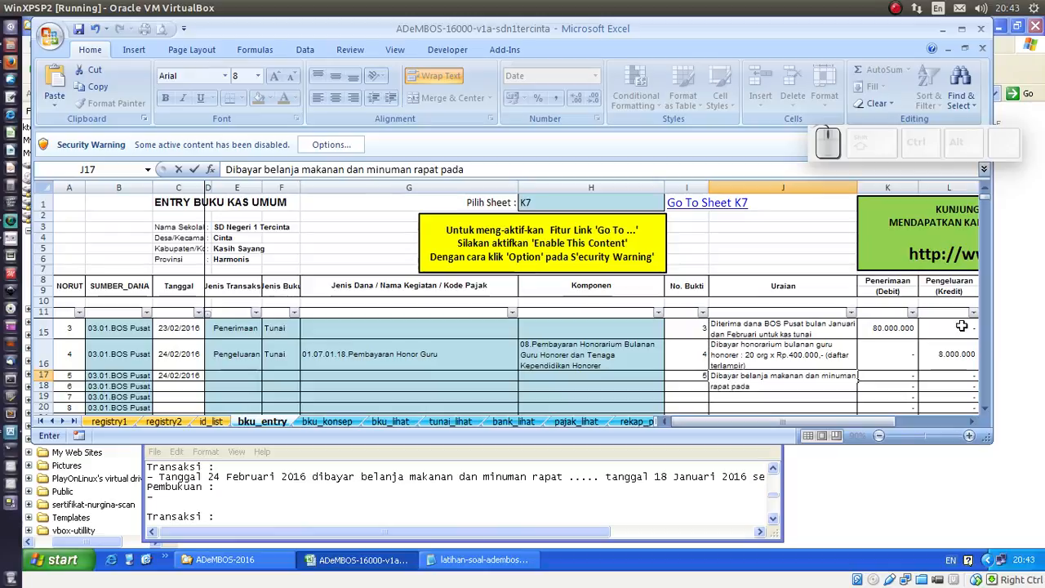
{"action": "type", "text": "rumah ma"}
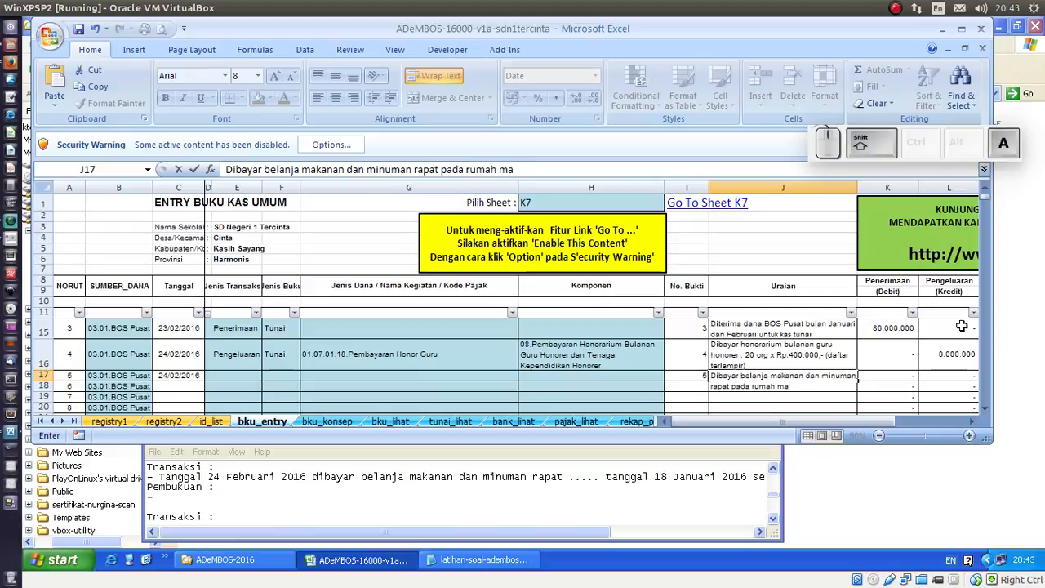
{"action": "type", "text": "ka"}
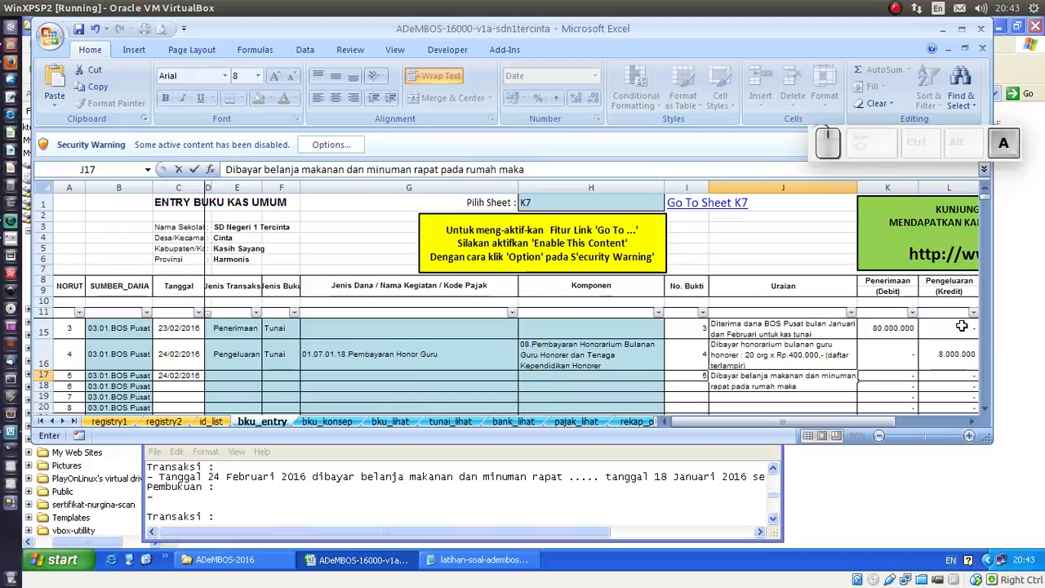
{"action": "key", "text": "BackSpace"}
{"action": "key", "text": "BackSpace"}
{"action": "key", "text": "BackSpace"}
{"action": "key", "text": "BackSpace"}
{"action": "key", "text": "BackSpace"}
{"action": "key", "text": "BackSpace"}
{"action": "key", "text": "BackSpace"}
{"action": "key", "text": "BackSpace"}
{"action": "key", "text": "BackSpace"}
{"action": "key", "text": "BackSpace"}
{"action": "key", "text": "BackSpace"}
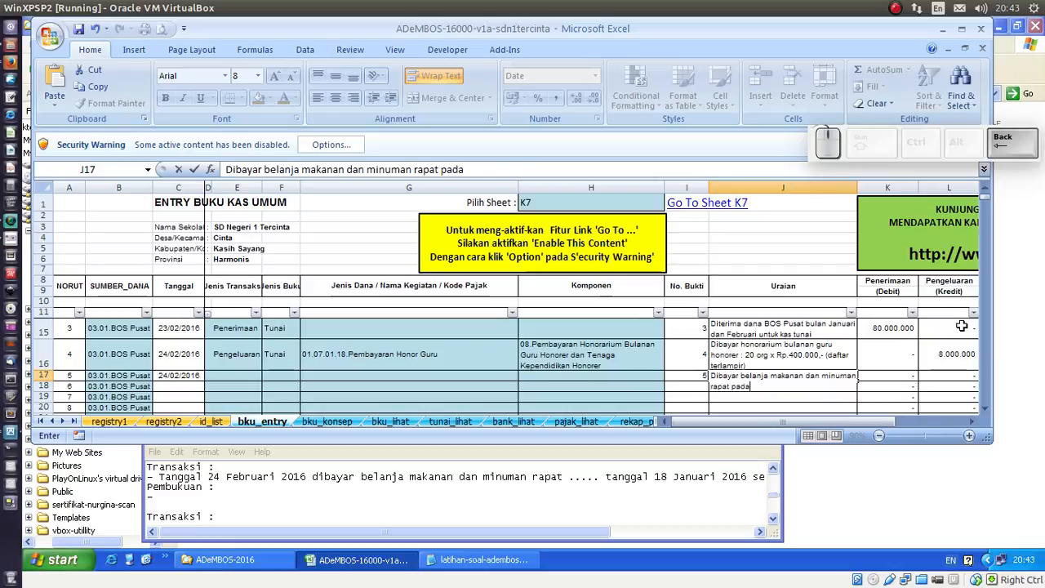
{"action": "key", "text": "BackSpace"}
{"action": "type", "text": "tangg"}
{"action": "key", "text": "BackSpace"}
{"action": "key", "text": "BackSpace"}
{"action": "key", "text": "BackSpace"}
{"action": "key", "text": "BackSpace"}
{"action": "key", "text": "BackSpace"}
{"action": "key", "text": "BackSpace"}
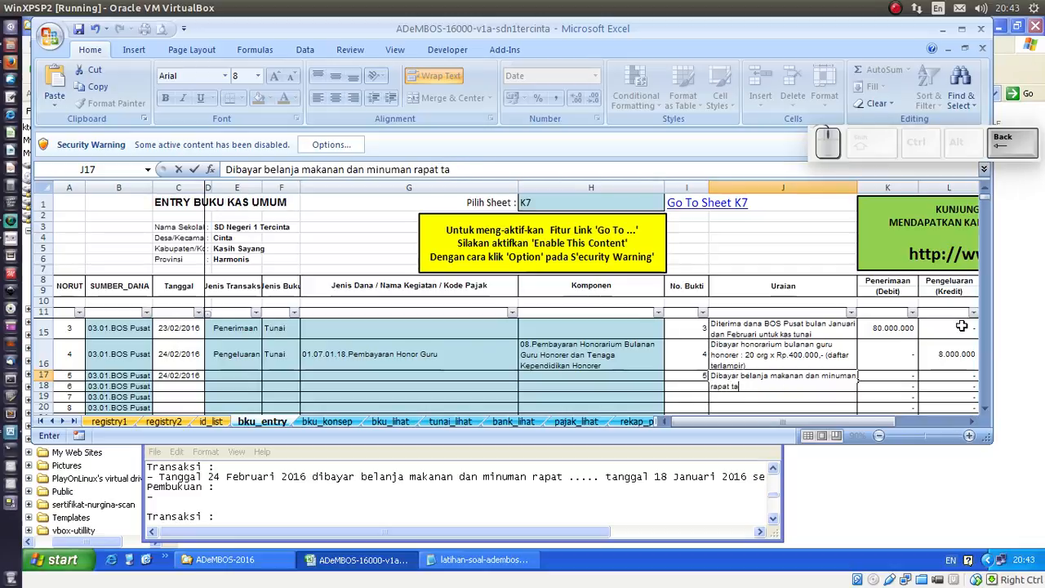
{"action": "type", "text": ".... pada tanggal"}
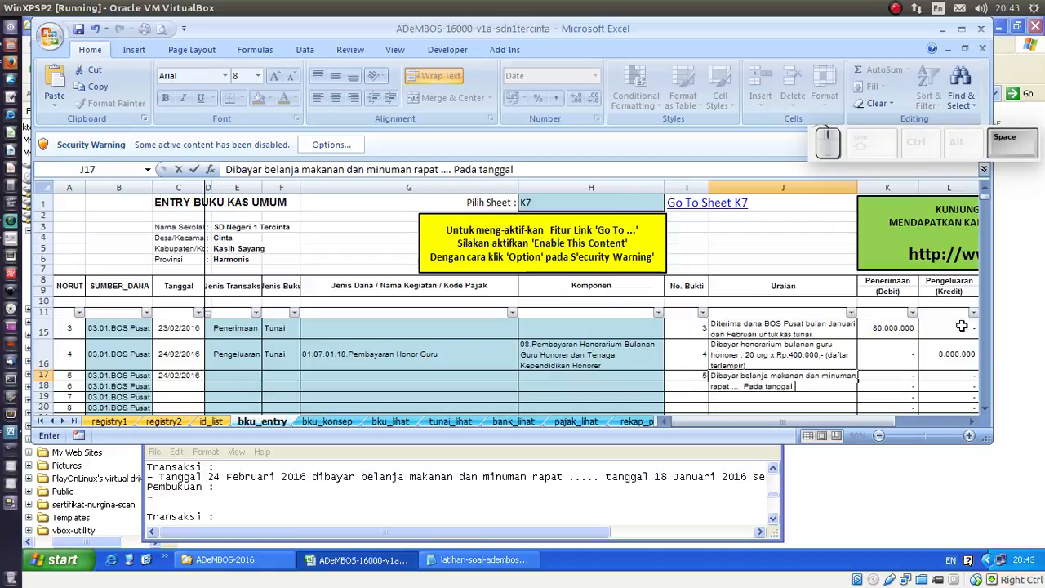
{"action": "type", "text": " 18 J"}
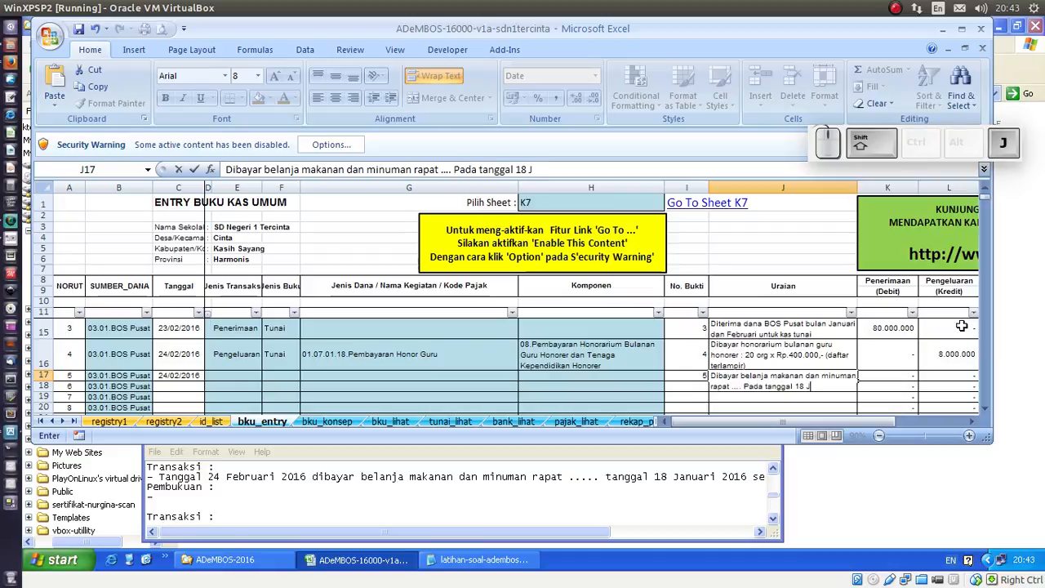
{"action": "type", "text": "anuari 2"}
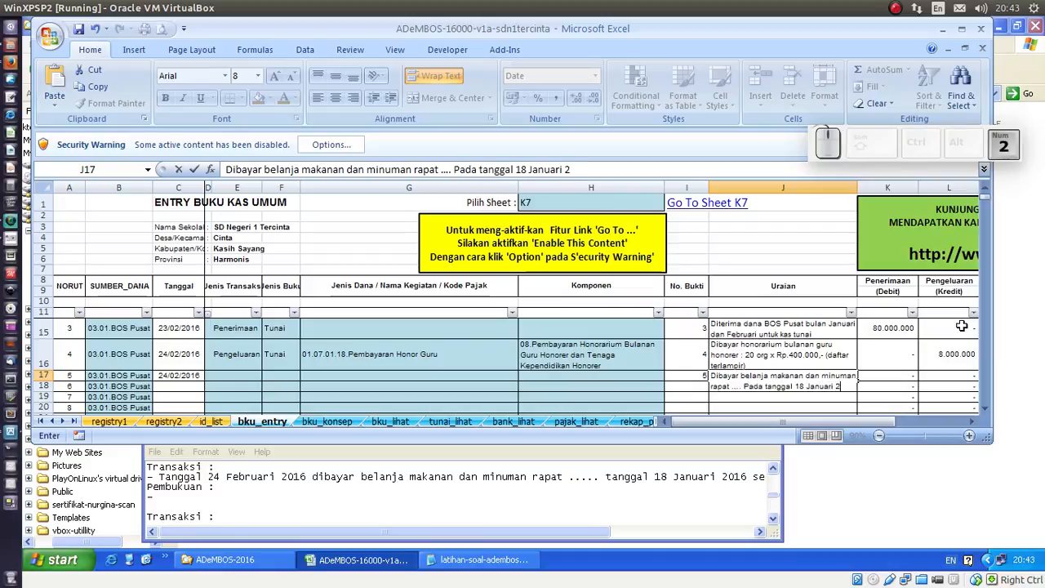
{"action": "type", "text": "016 d"}
{"action": "type", "text": "ada "}
{"action": "type", "text": "rumah makan"}
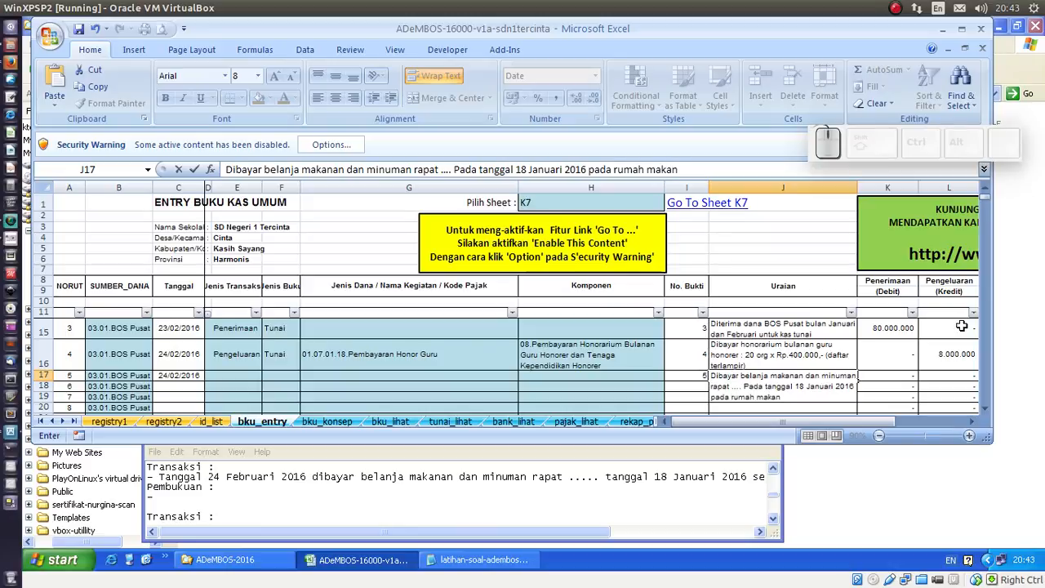
Step: Remove the word "Pada" before "tanggal" in entry 5's Uraian and append the restaurant's name after "rumah makan"
{"action": "left_click", "coordinate": [762, 384]}
{"action": "key", "text": "BackSpace"}
{"action": "key", "text": "BackSpace"}
{"action": "key", "text": "BackSpace"}
{"action": "key", "text": "BackSpace"}
{"action": "key", "text": "BackSpace"}
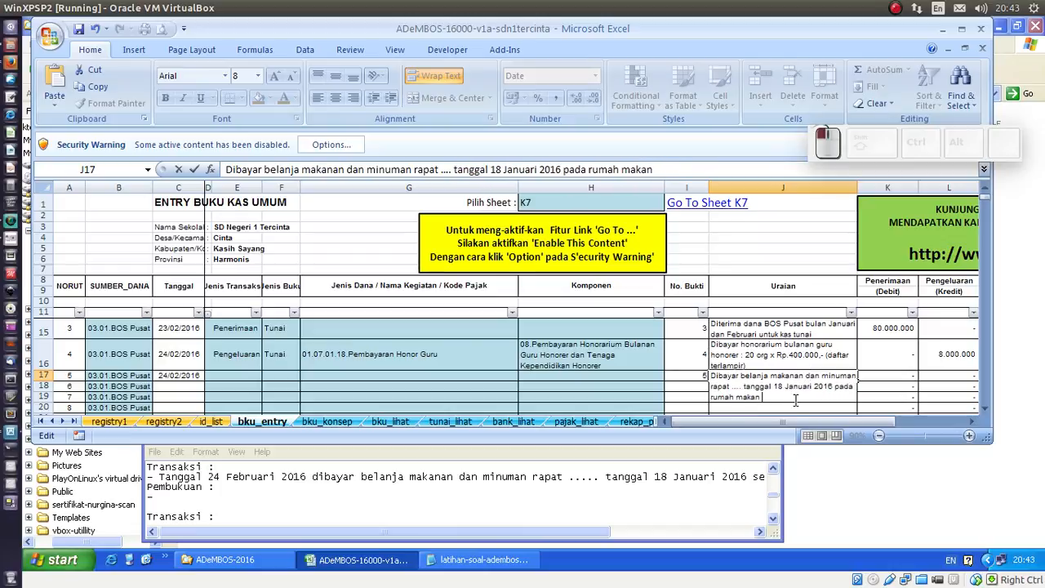
{"action": "key", "text": "shift"}
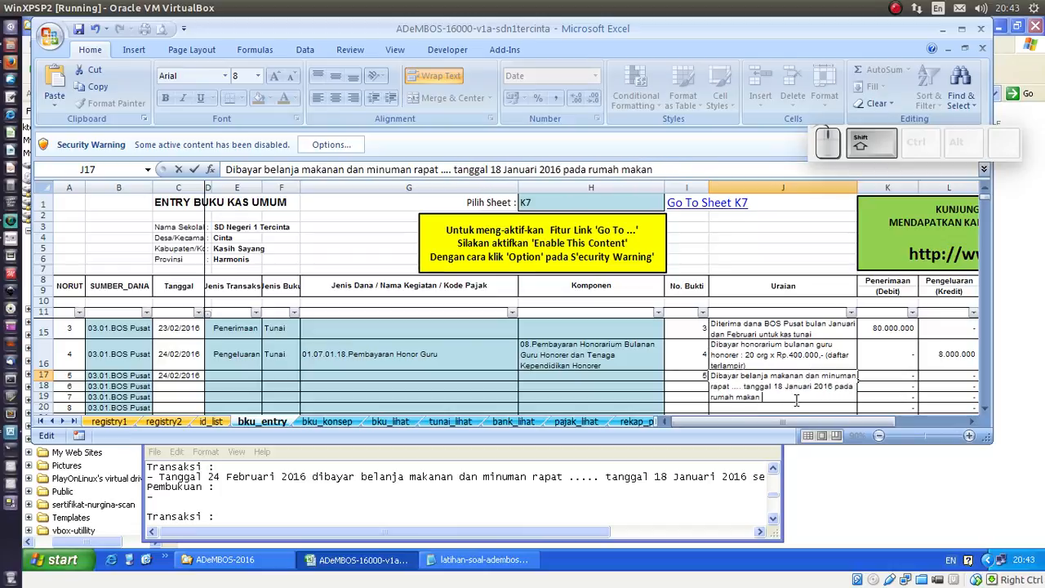
{"action": "type", "text": "Ibu"}
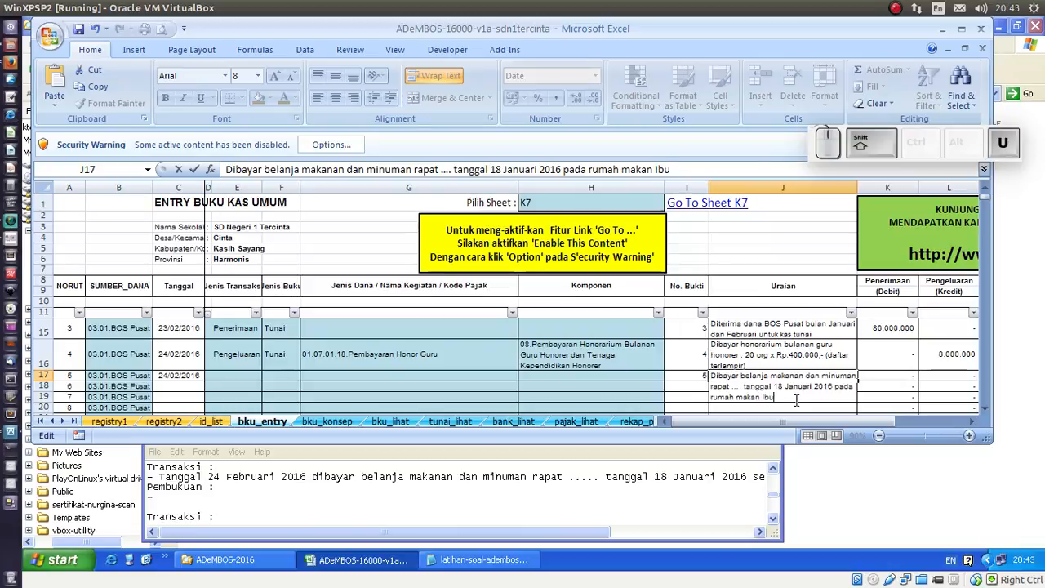
{"action": "type", "text": " Soleha"}
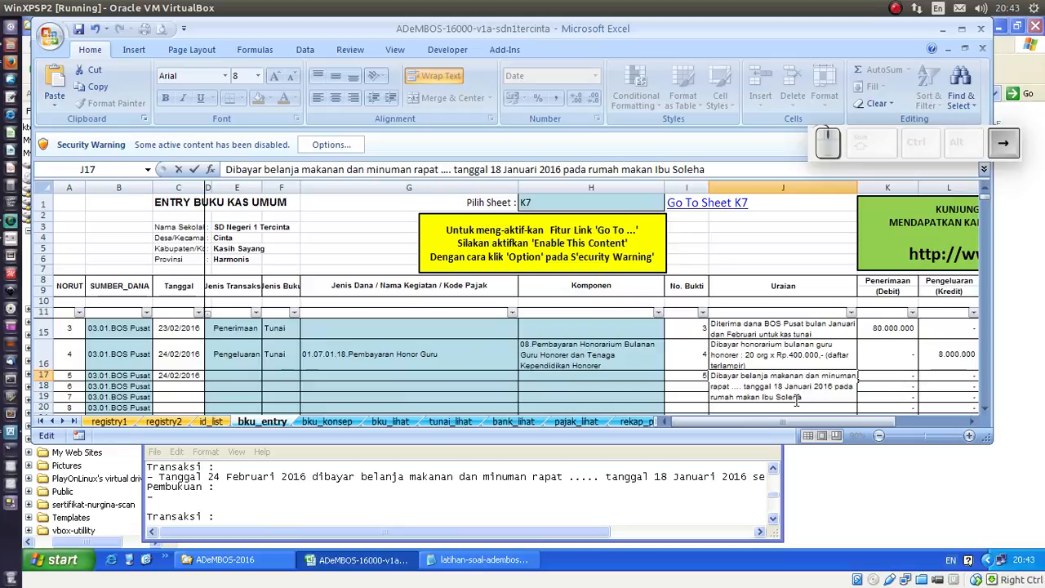
{"action": "key", "text": "Return"}
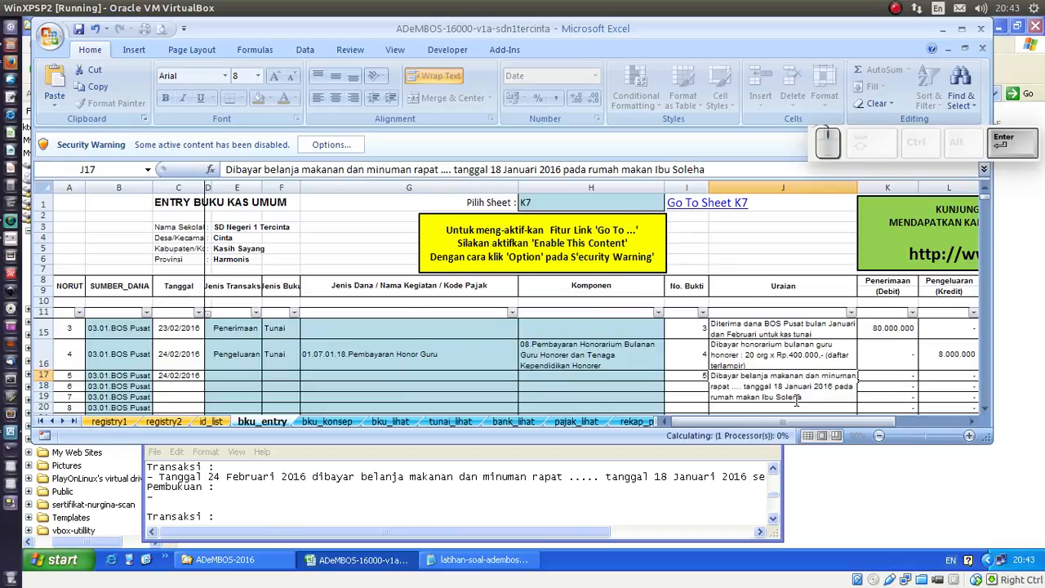
Step: Check the payment amount in the notes and enter 1200000 as entry 5's Pengeluaran (Kredit) in L17
{"action": "key", "text": "Up"}
{"action": "key", "text": "Right"}
{"action": "key", "text": "Right"}
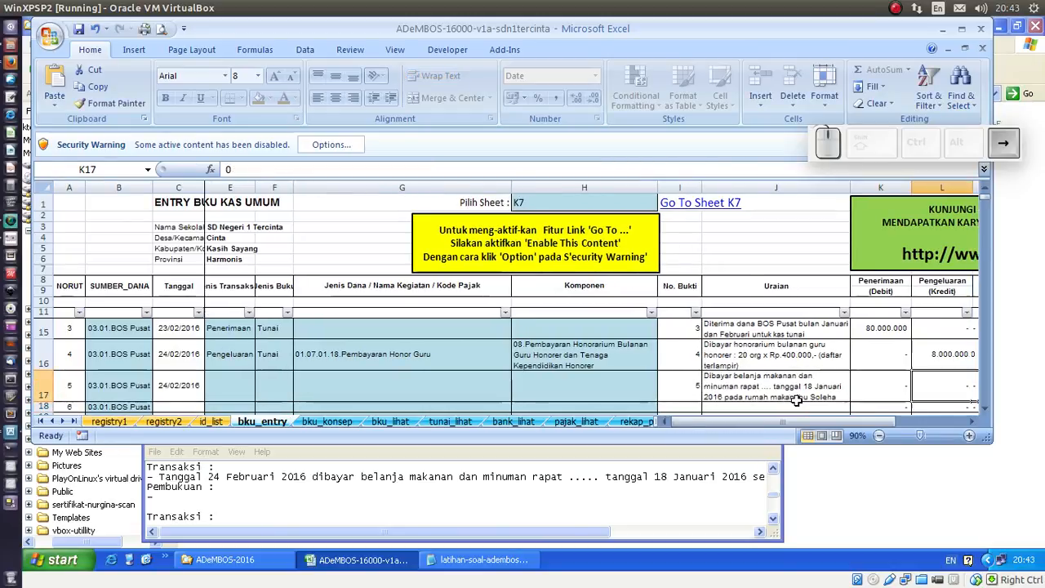
{"action": "left_click_drag", "start_coordinate": [311, 534], "coordinate": [444, 537]}
{"action": "left_click", "coordinate": [749, 385]}
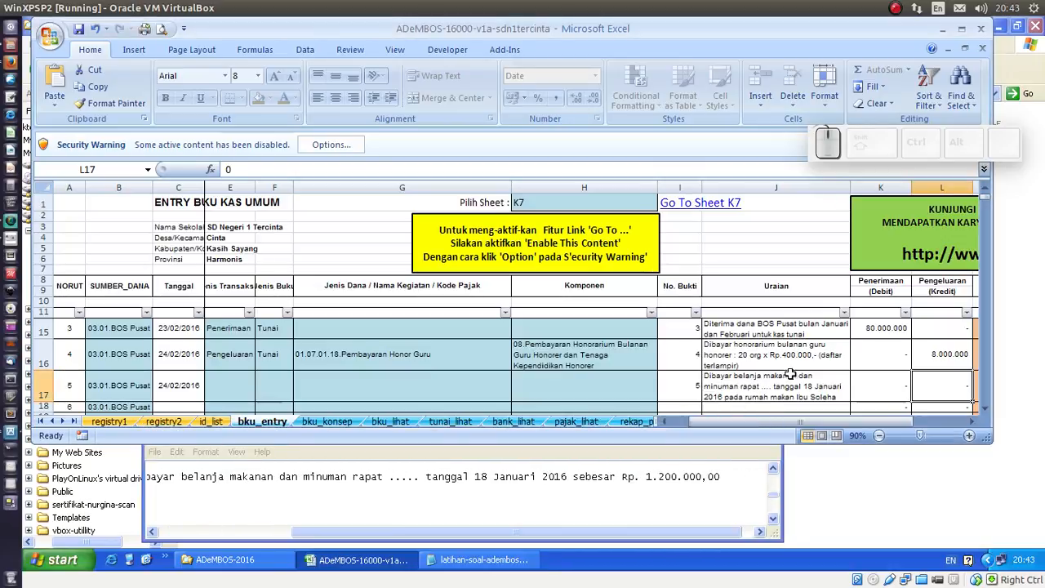
{"action": "left_click", "coordinate": [790, 376]}
{"action": "left_click", "coordinate": [746, 169]}
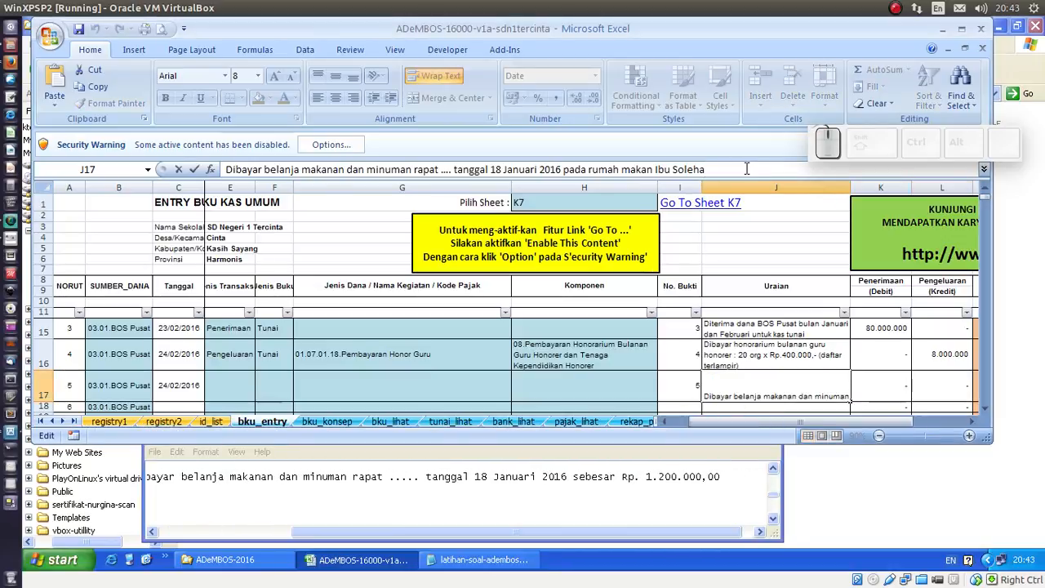
{"action": "key", "text": "Escape"}
{"action": "left_click", "coordinate": [926, 375]}
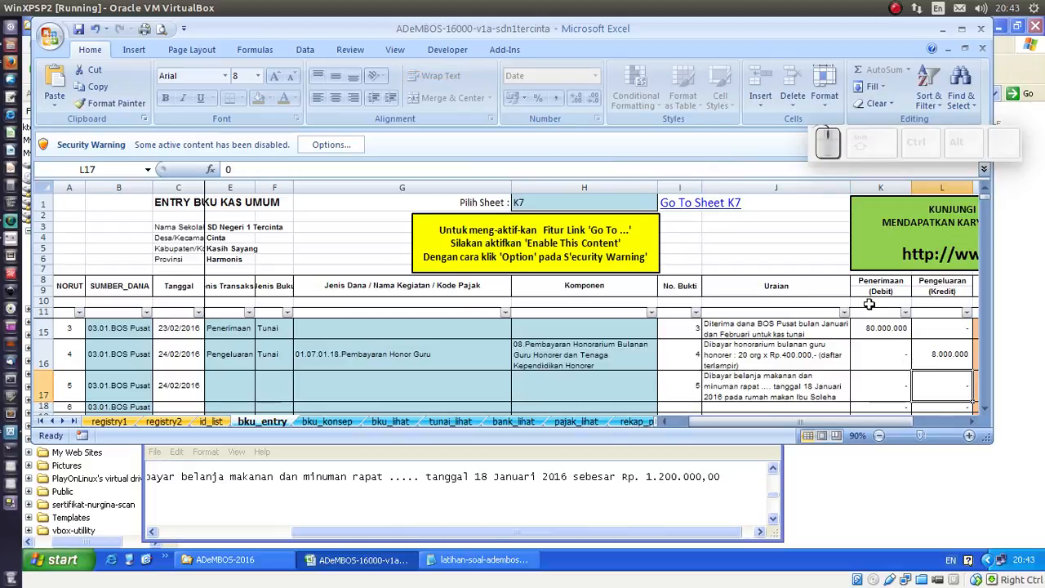
{"action": "type", "text": "1200000"}
{"action": "key", "text": "Return"}
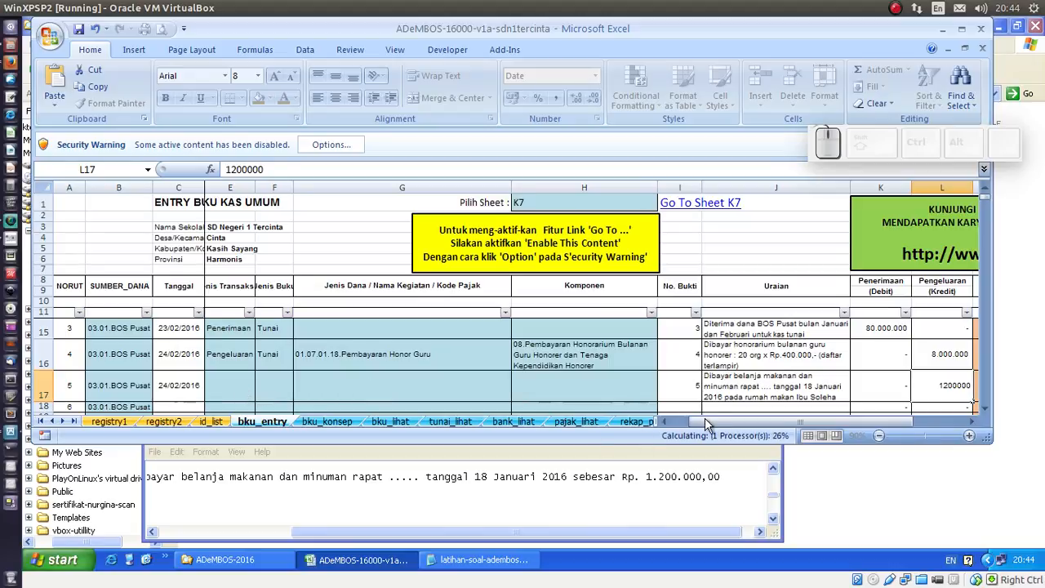
Step: Fill entry 5's Jenis Transaksi (E17) with Pengeluaran and its Jenis Buku (F17) with Tunai, copied down from entry 4
{"action": "left_click", "coordinate": [248, 386]}
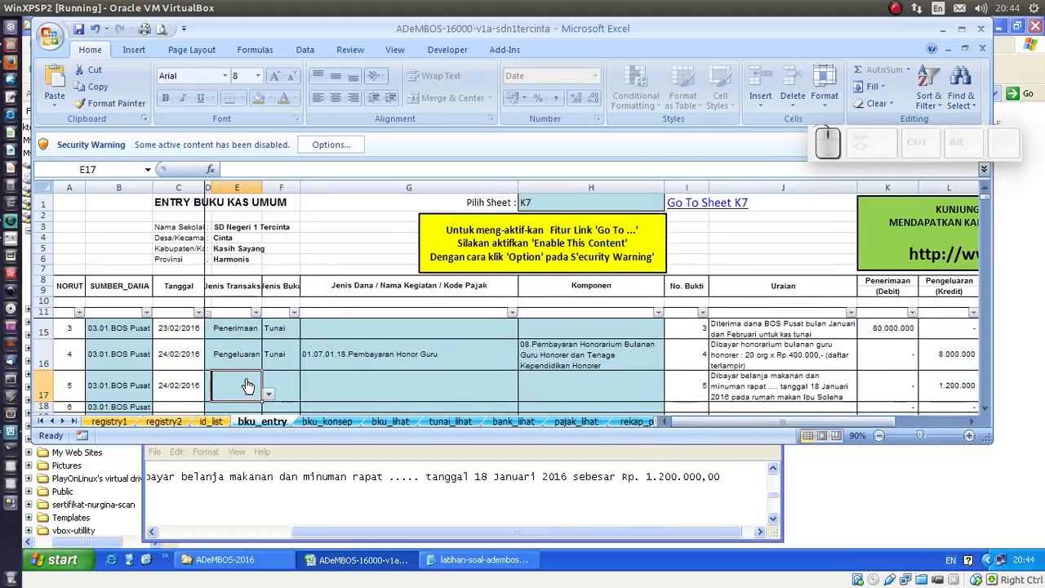
{"action": "key", "text": "ctrl+d"}
{"action": "left_click", "coordinate": [285, 382]}
{"action": "key", "text": "ctrl+d"}
Step: Set entry 5's activity (G17) to 01.01.01.Penyusunan Kompetensi Ketuntasan Minimal and its Komponen (H17) to 02.Kegiatan Penerimaan Siswa Baru
{"action": "left_click", "coordinate": [454, 380]}
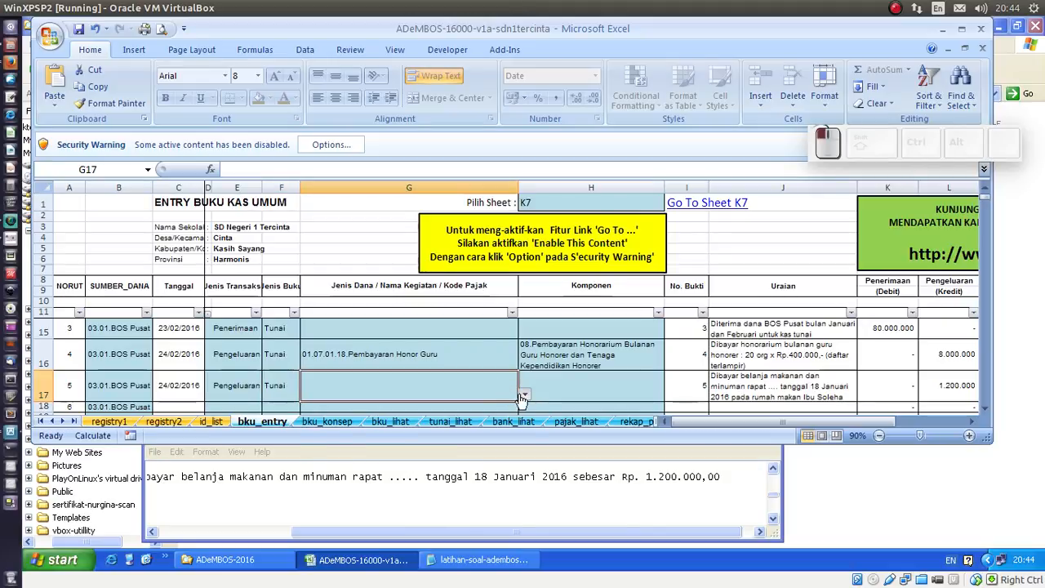
{"action": "left_click", "coordinate": [523, 395]}
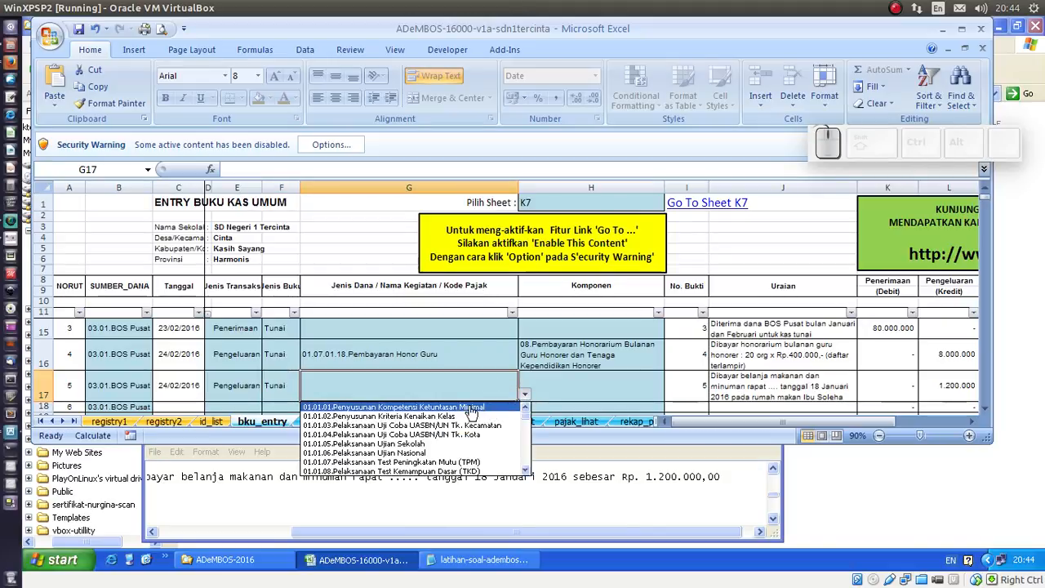
{"action": "left_click", "coordinate": [472, 408]}
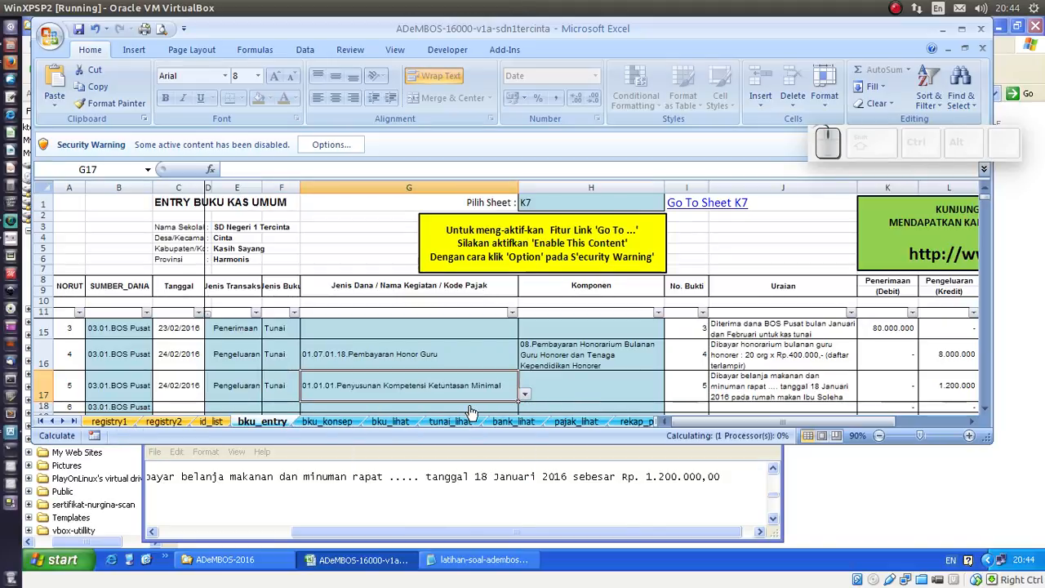
{"action": "left_click", "coordinate": [579, 392]}
{"action": "left_click", "coordinate": [671, 394]}
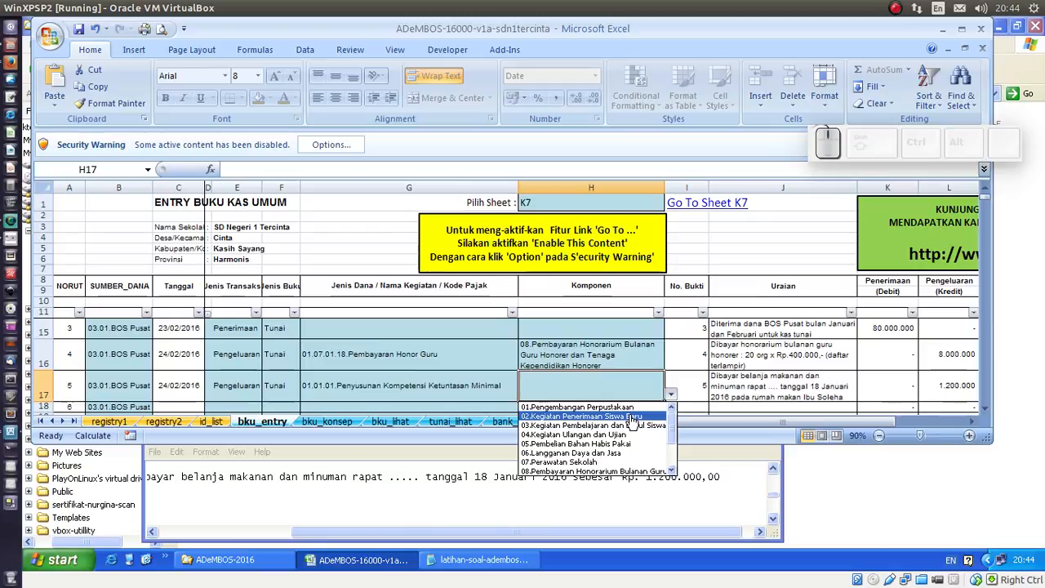
{"action": "left_click", "coordinate": [633, 418]}
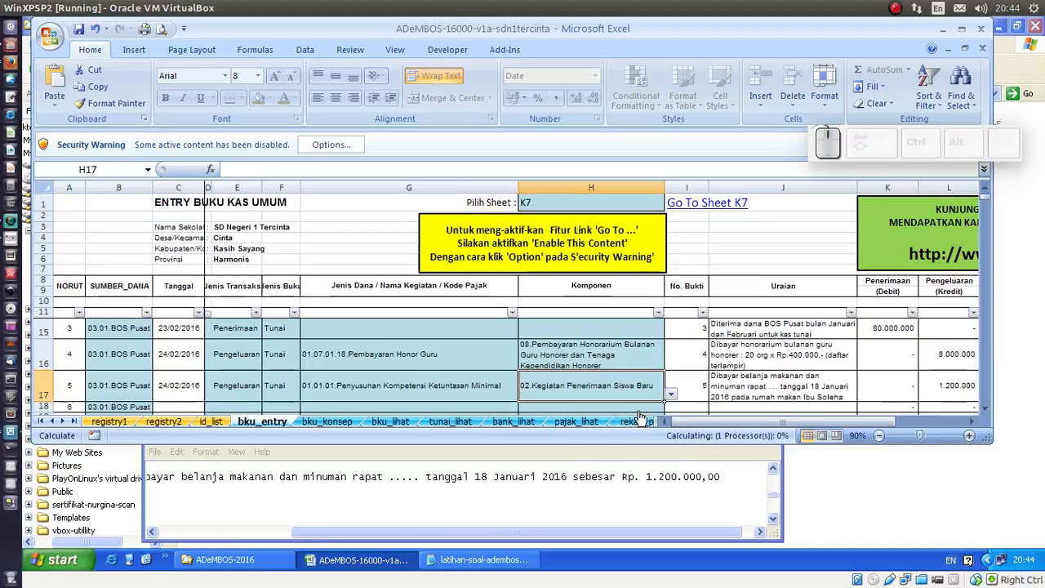
Step: Bring up the PPh Pasal 23 receipt transaction in the latihan-soal-adembos notes and start entry 6's Tanggal (C18) with 24/
{"action": "left_click", "coordinate": [986, 409]}
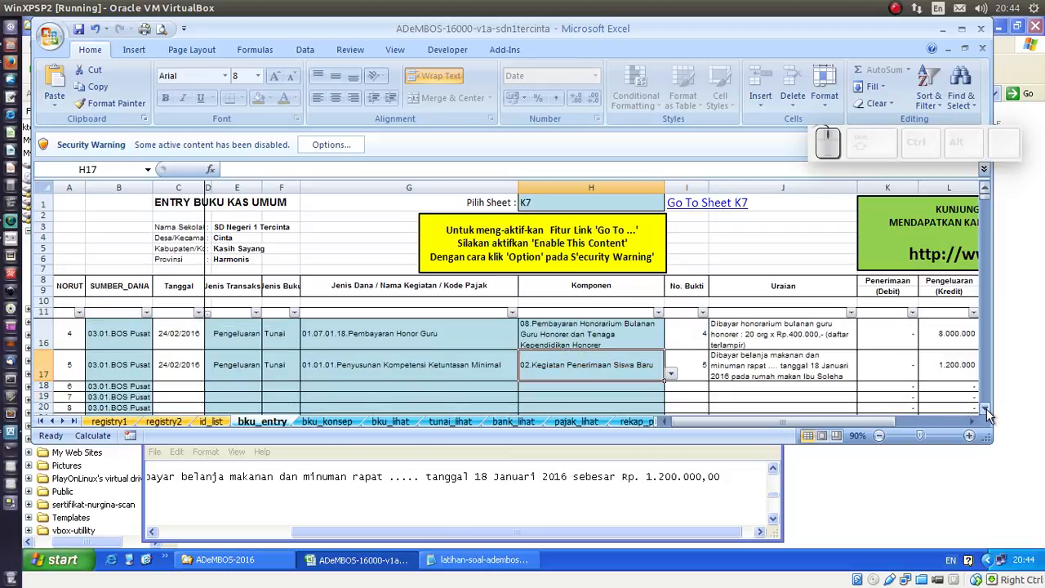
{"action": "left_click", "coordinate": [180, 386]}
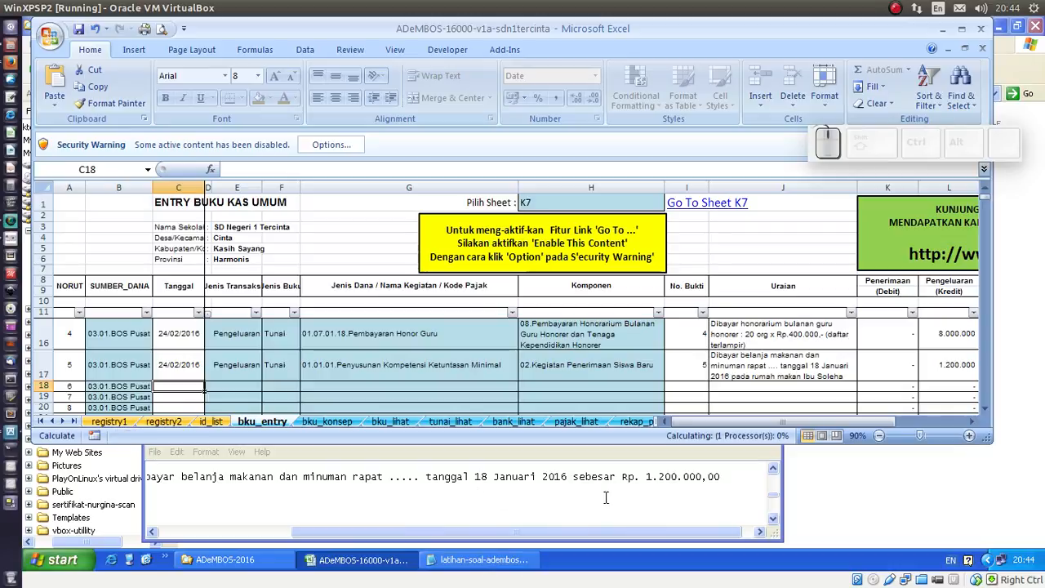
{"action": "left_click", "coordinate": [432, 562]}
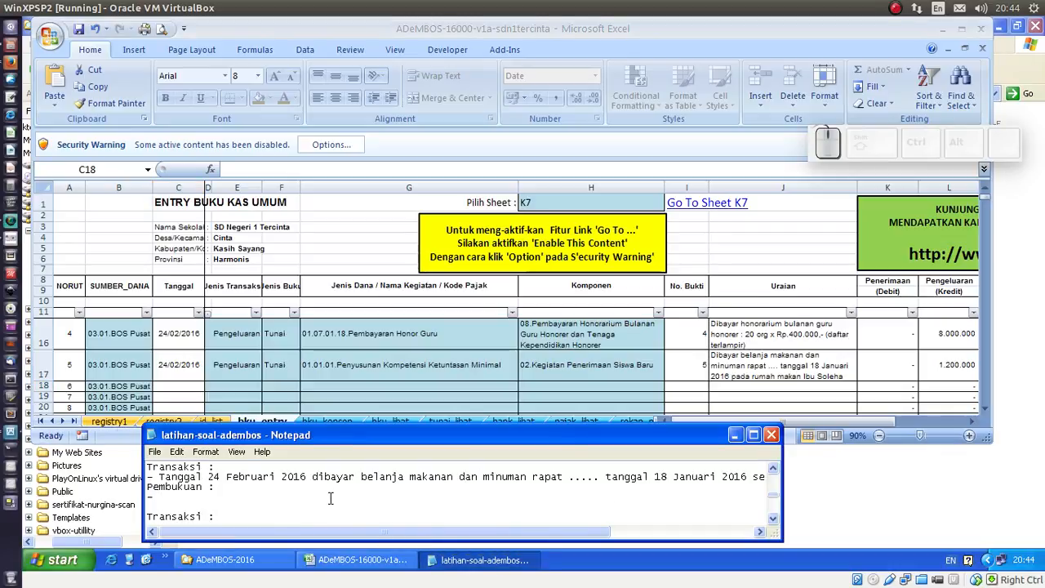
{"action": "scroll", "coordinate": [331, 498], "scroll_direction": "down", "scroll_amount": 1}
{"action": "scroll", "coordinate": [331, 498], "scroll_direction": "down", "scroll_amount": 1}
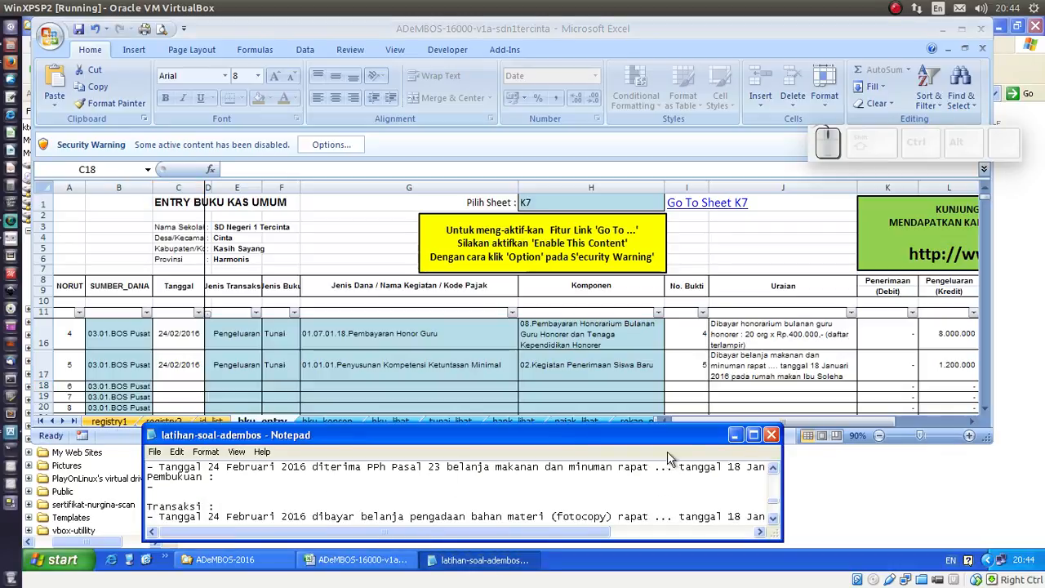
{"action": "left_click", "coordinate": [774, 472]}
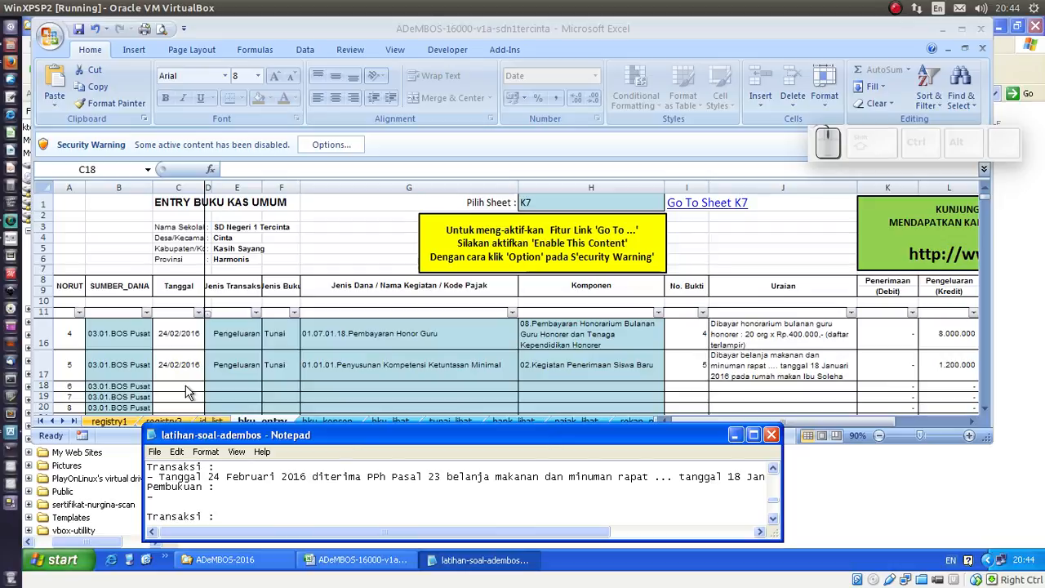
{"action": "left_click", "coordinate": [186, 392]}
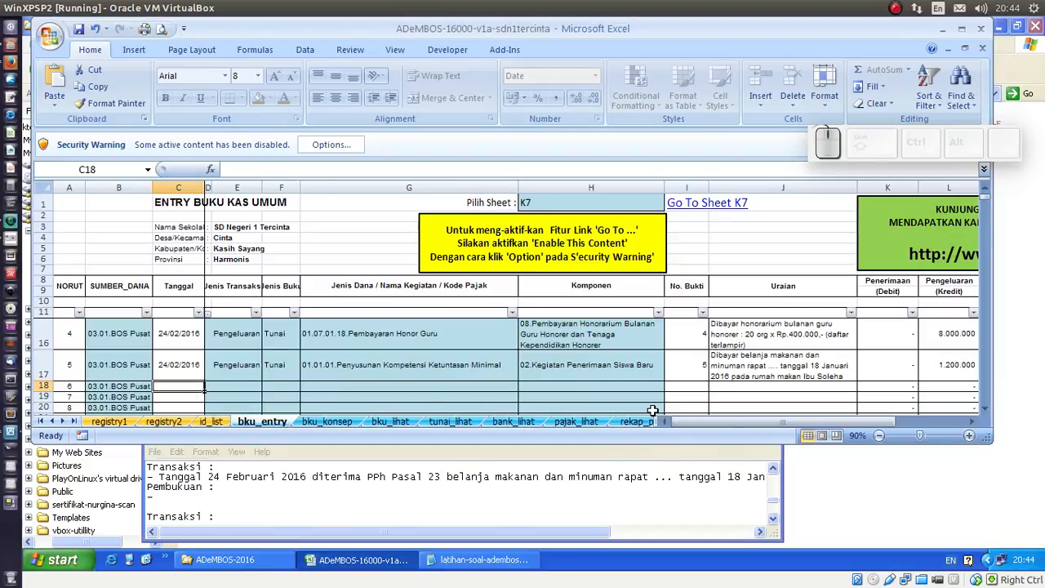
{"action": "type", "text": "24/"}
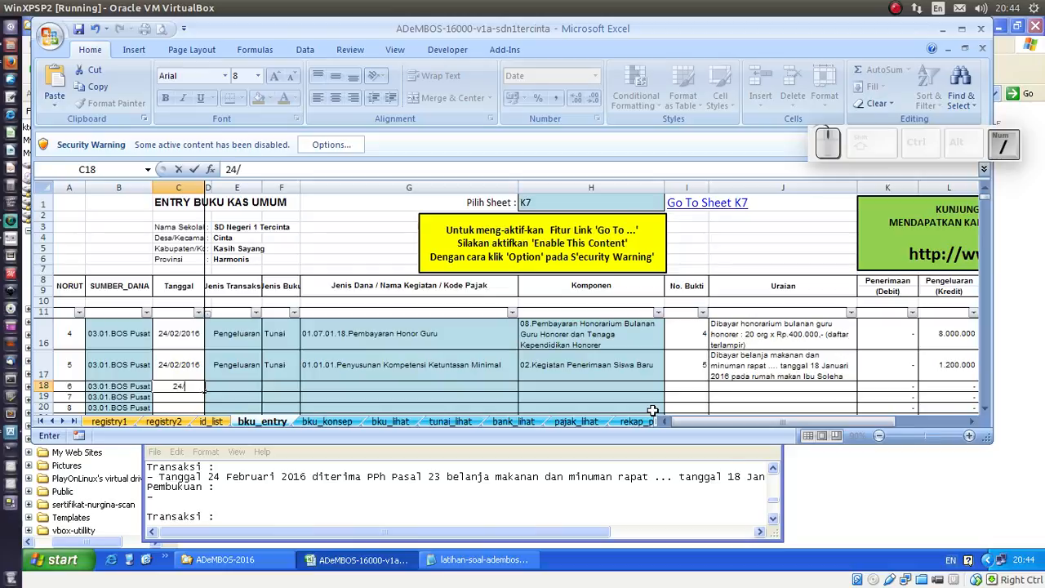
Step: Enter the date 24/02/2016 in row 18 of the bku_entry sheet and set its transaction type to Pajak
{"action": "type", "text": "02/2016"}
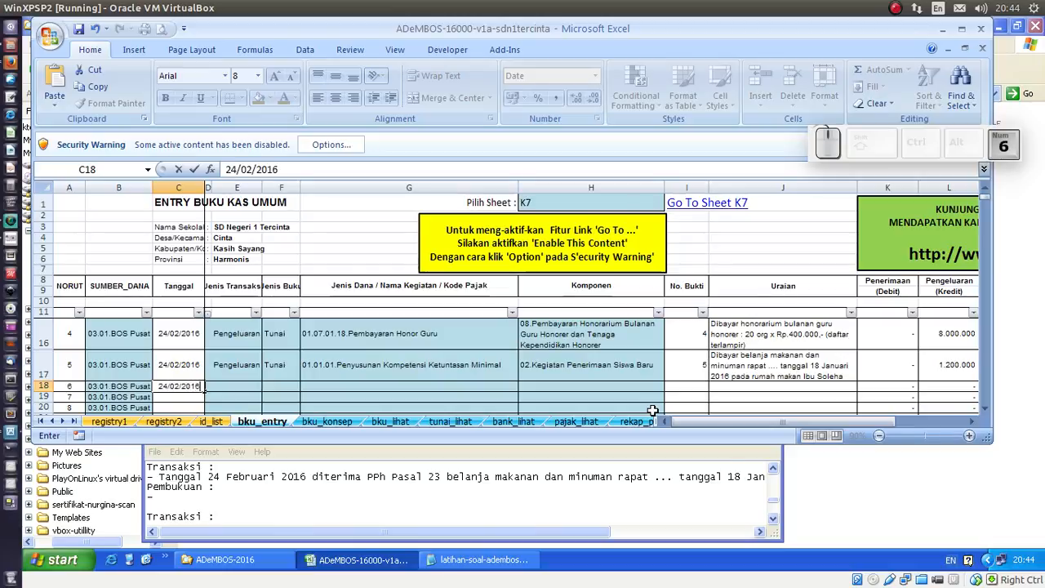
{"action": "key", "text": "Return"}
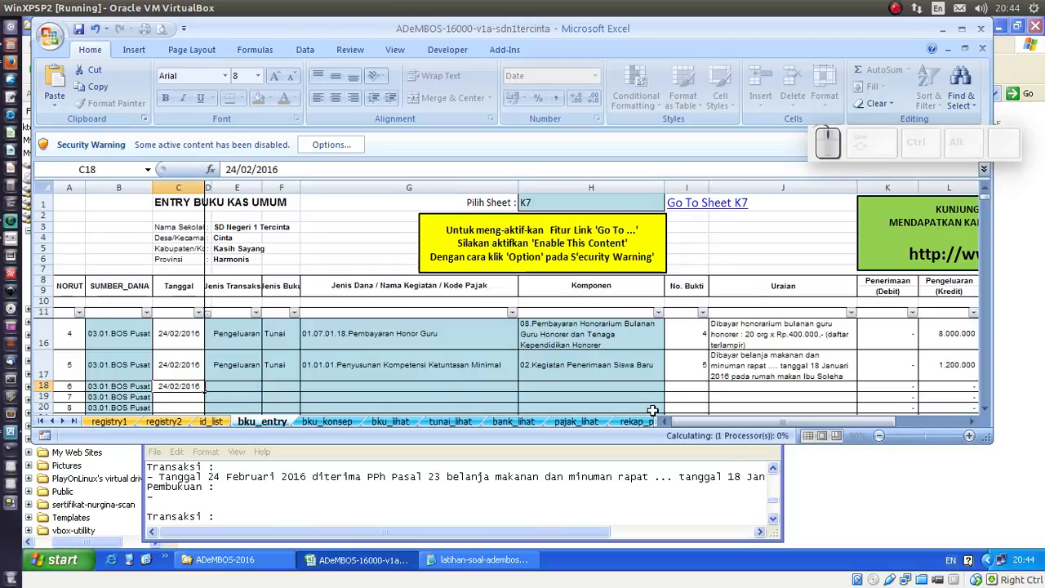
{"action": "left_click", "coordinate": [258, 387]}
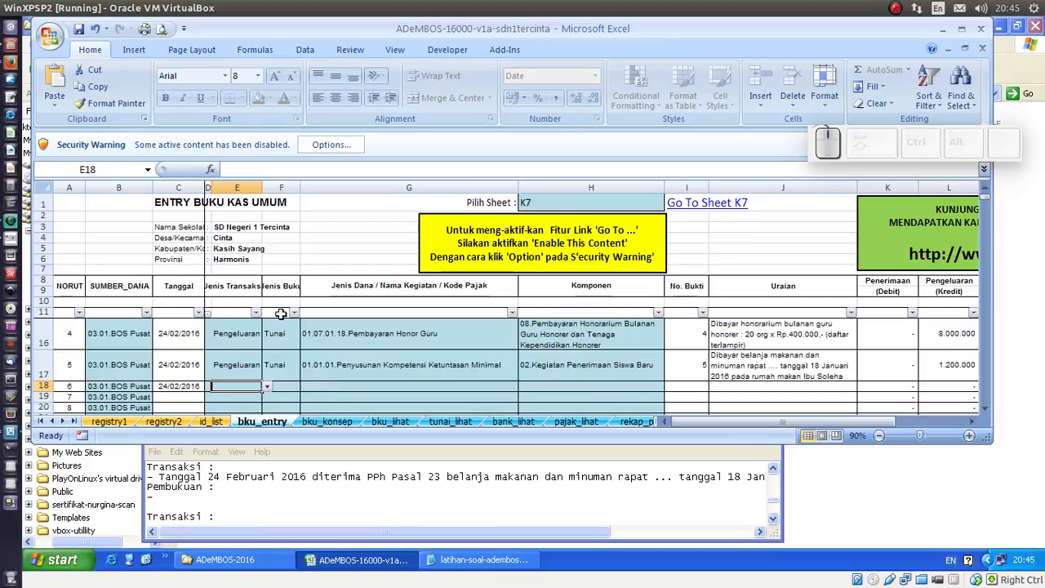
{"action": "left_click", "coordinate": [266, 388]}
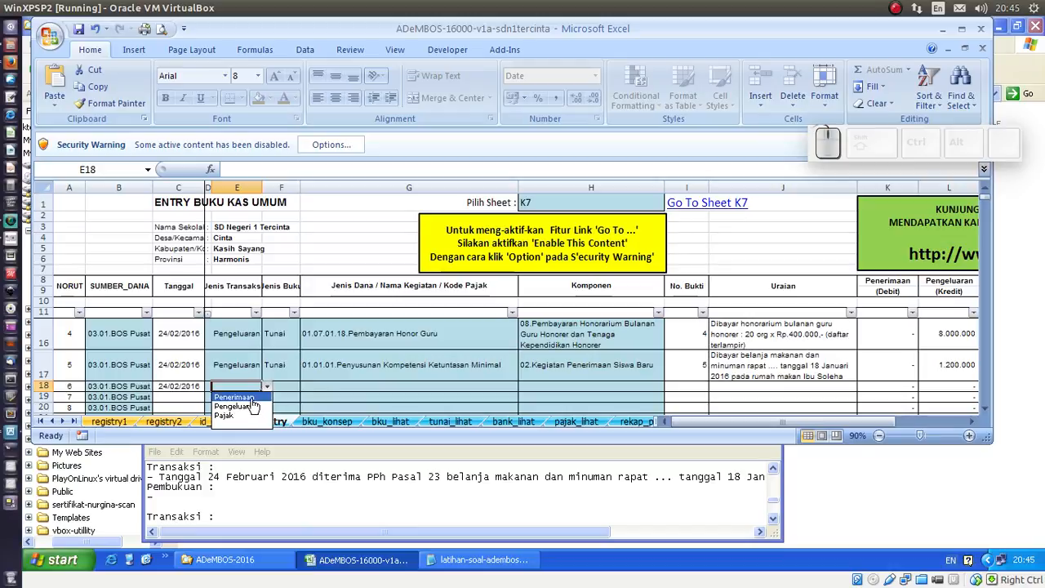
{"action": "left_click", "coordinate": [263, 397]}
{"action": "left_click", "coordinate": [266, 387]}
{"action": "left_click", "coordinate": [260, 416]}
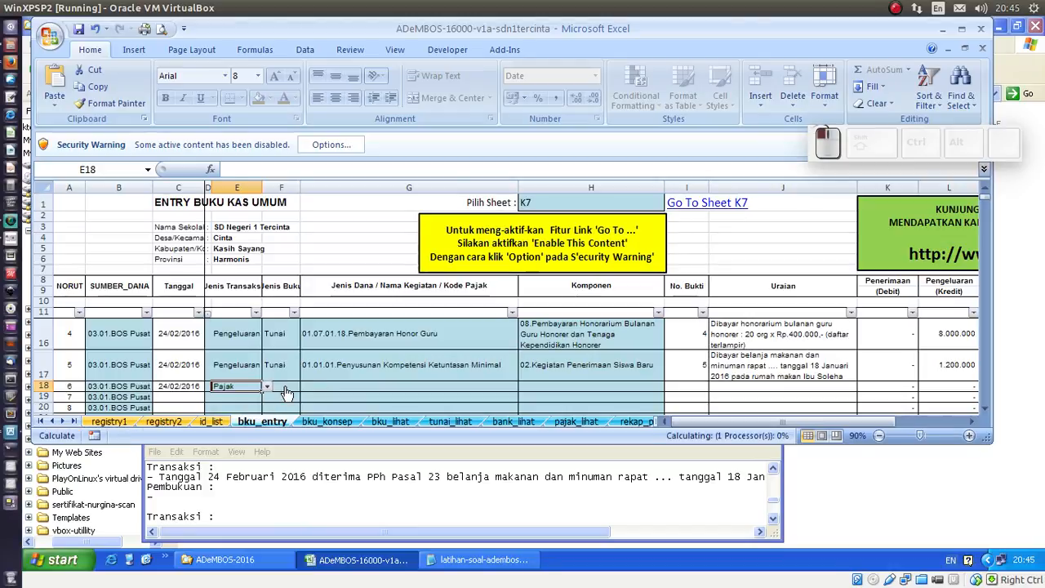
{"action": "left_click", "coordinate": [290, 387]}
{"action": "left_click", "coordinate": [303, 389]}
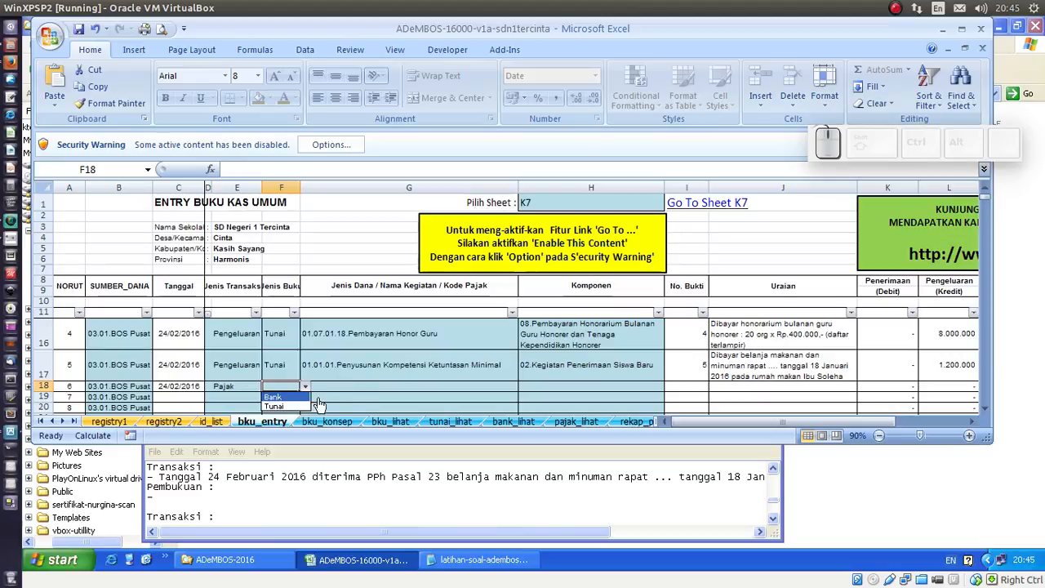
{"action": "left_click", "coordinate": [342, 387]}
{"action": "left_click", "coordinate": [374, 385]}
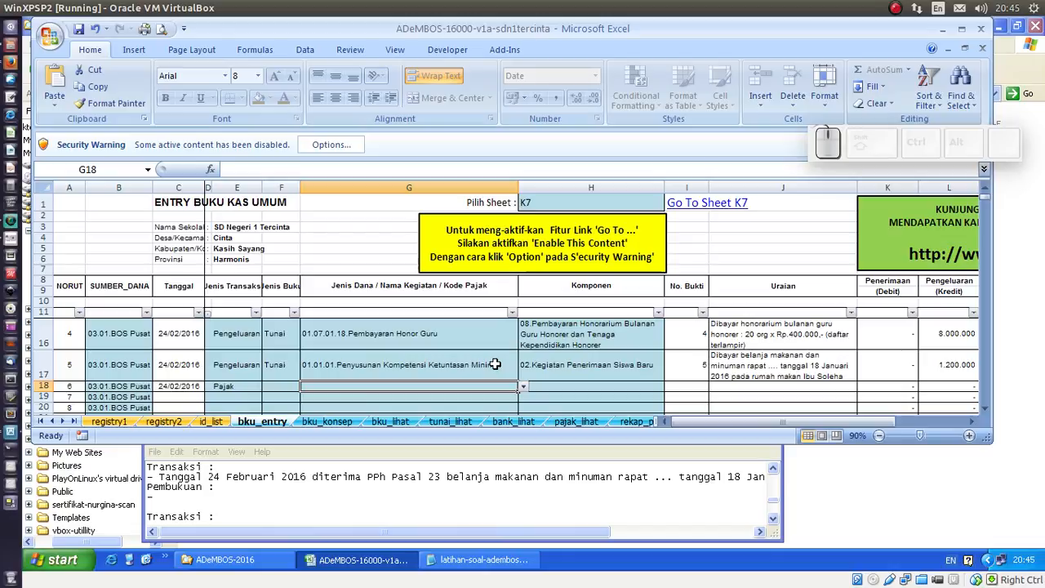
{"action": "left_click", "coordinate": [258, 386]}
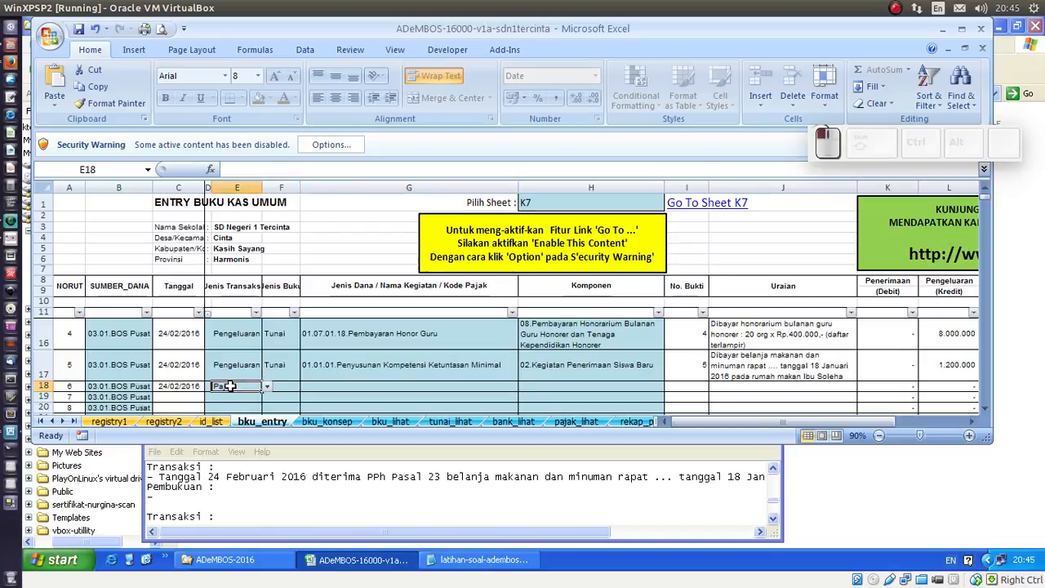
{"action": "left_click", "coordinate": [286, 388]}
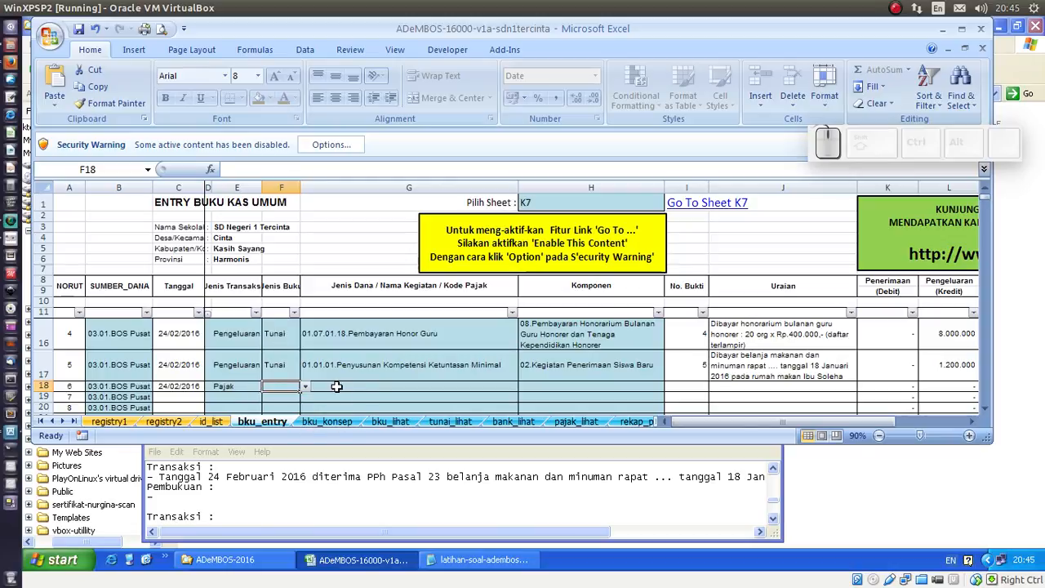
Step: Choose PPh23.PPh Pasal 23 as the tax code in row 18 and enter 6 as its No. Bukti
{"action": "left_click", "coordinate": [337, 386]}
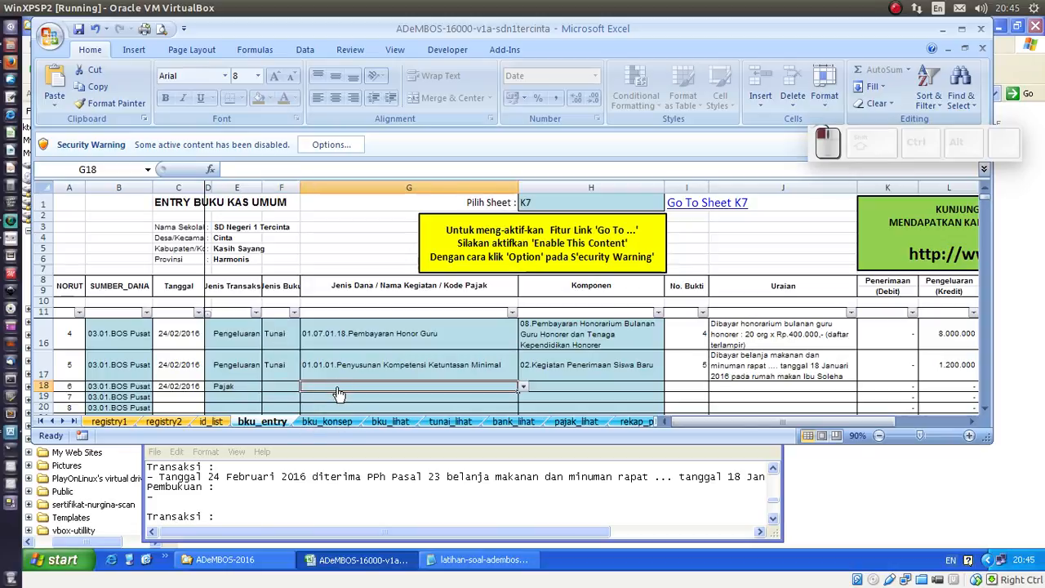
{"action": "left_click", "coordinate": [522, 389]}
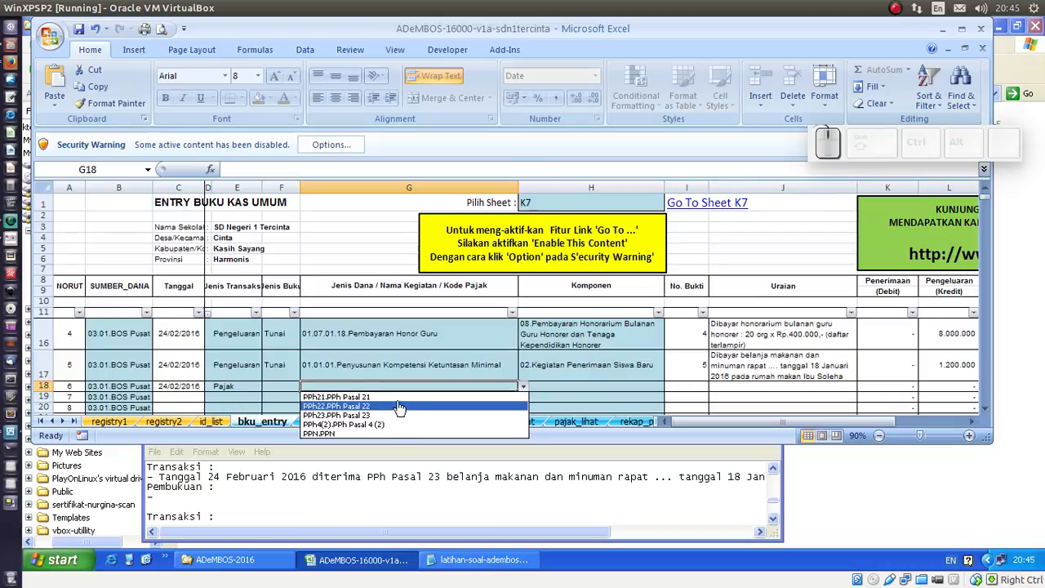
{"action": "key", "text": "Up"}
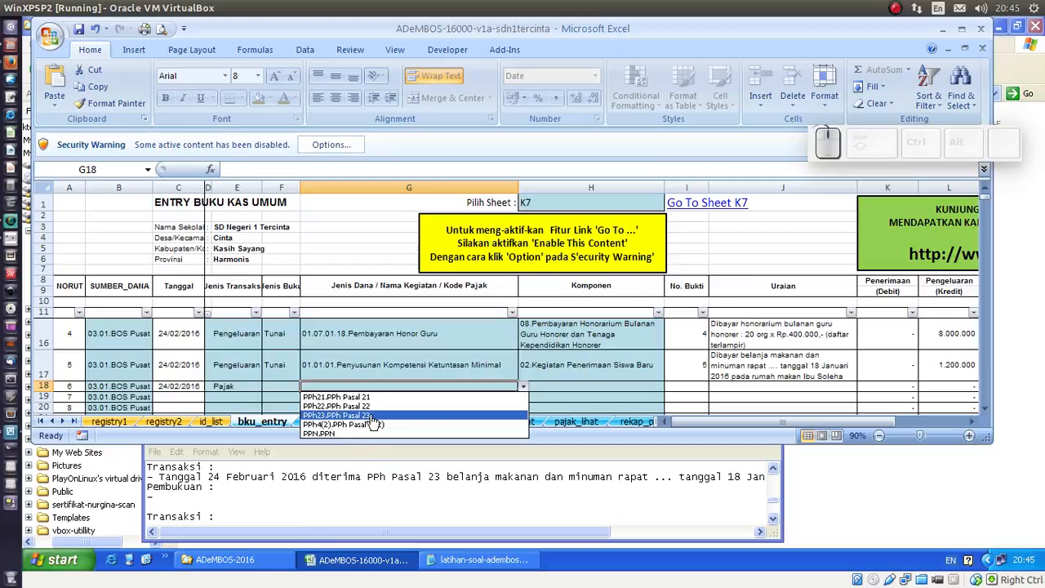
{"action": "left_click", "coordinate": [372, 417]}
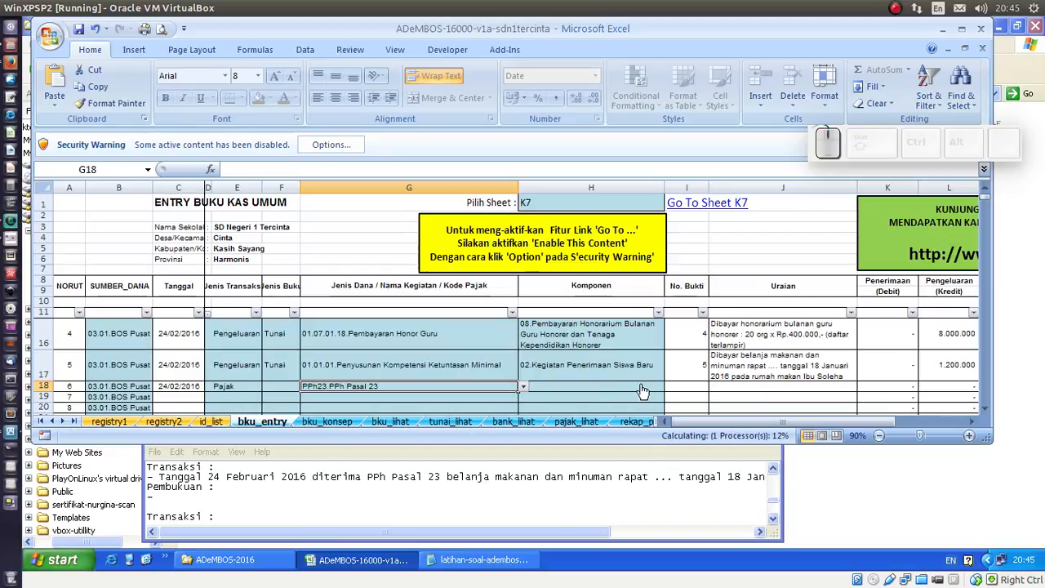
{"action": "left_click", "coordinate": [706, 389]}
{"action": "type", "text": "6"}
{"action": "key", "text": "Right"}
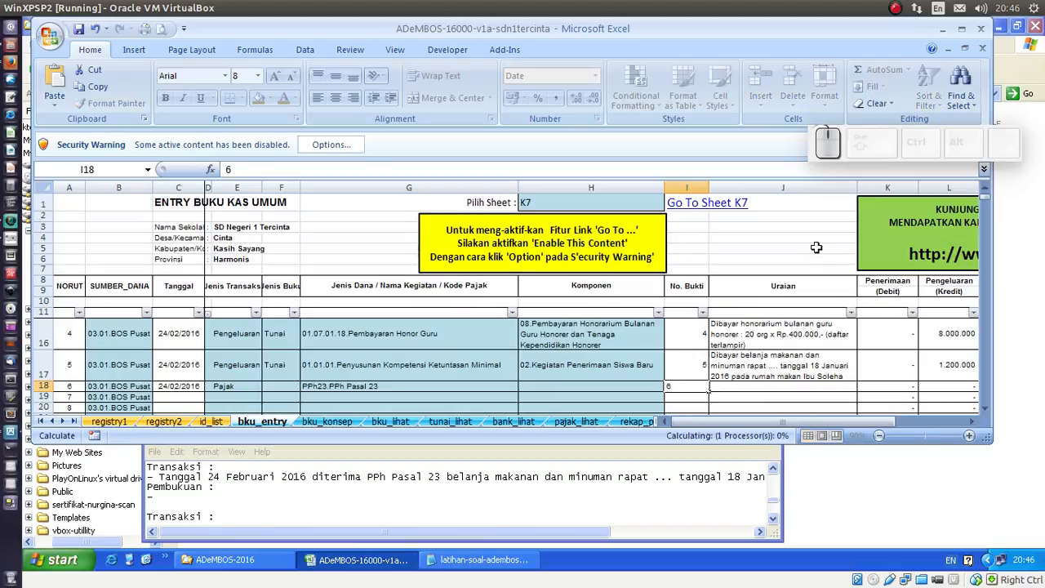
Step: Copy the Uraian description from row 17 into the Uraian cell of row 18
{"action": "left_click", "coordinate": [806, 354]}
{"action": "key", "text": "ctrl+c"}
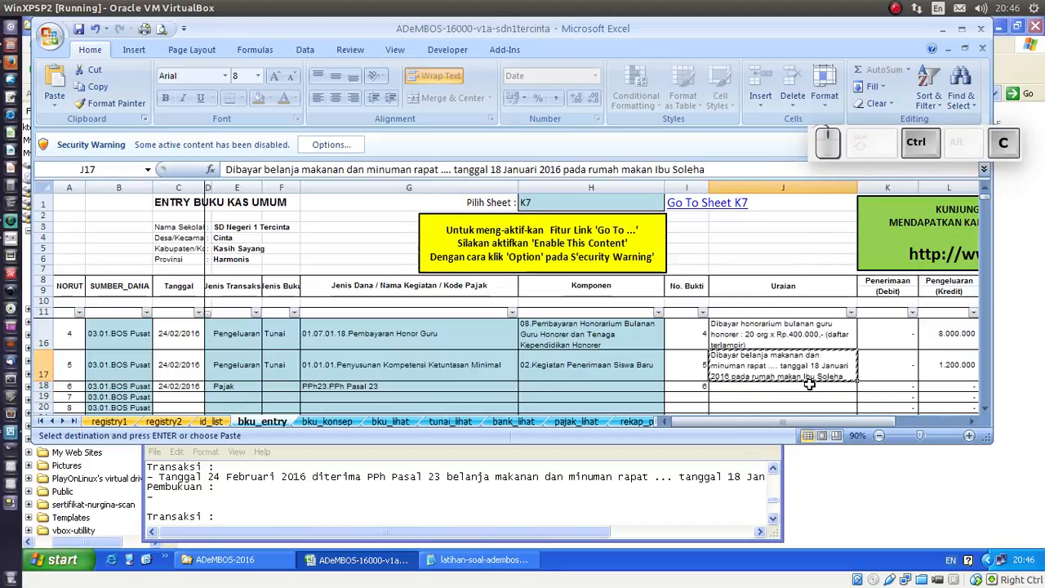
{"action": "left_click", "coordinate": [809, 385]}
{"action": "key", "text": "ctrl+v"}
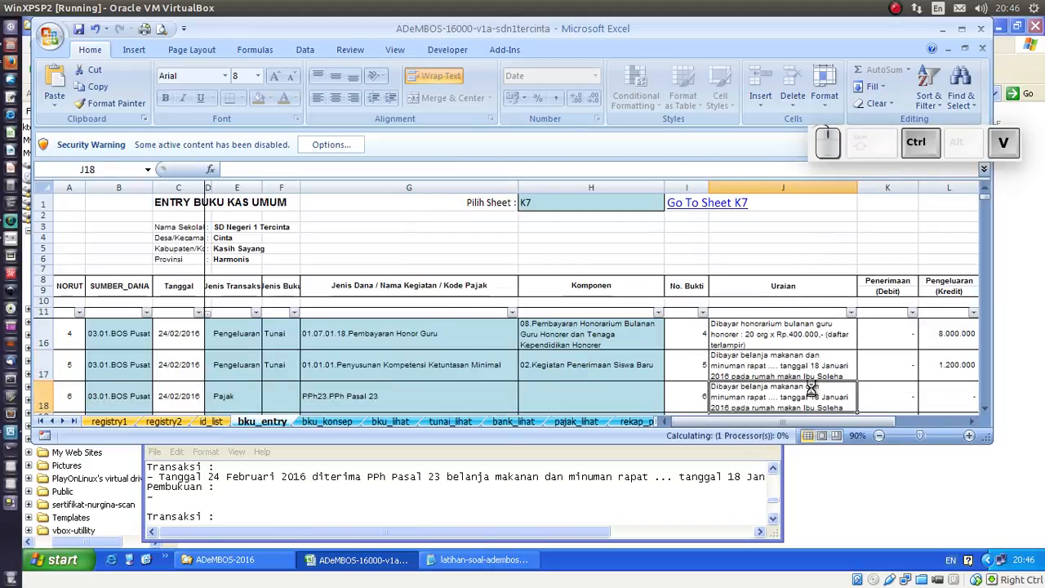
Step: Replace "Dibayar" with "Diterima PPh Pasal 23" at the start of the Uraian text in row 18
{"action": "double_click", "coordinate": [739, 384]}
{"action": "left_click_drag", "start_coordinate": [740, 384], "coordinate": [711, 388]}
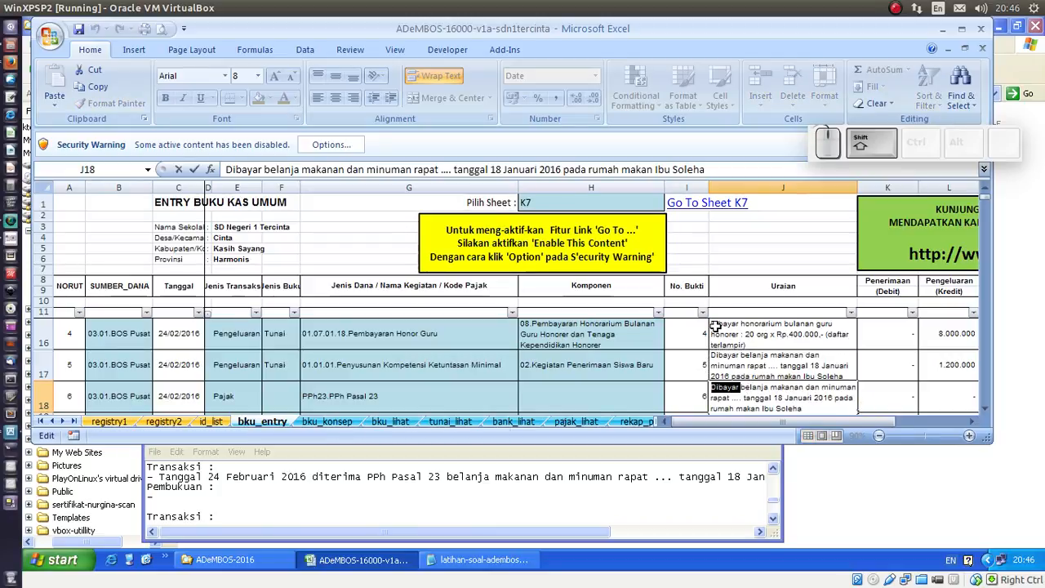
{"action": "type", "text": "Diterima PPh Pasal "}
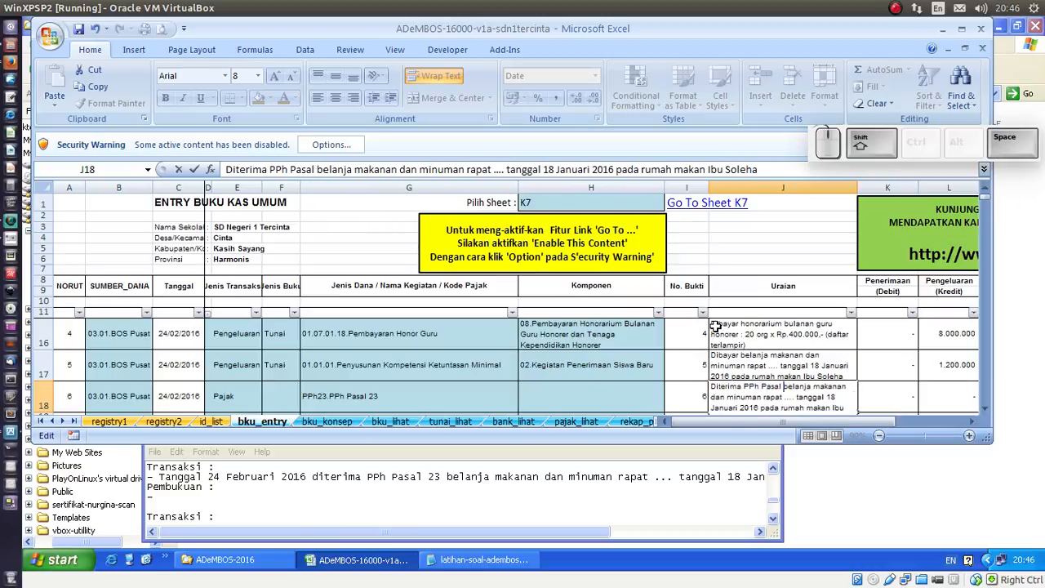
{"action": "type", "text": "23"}
{"action": "key", "text": "Return"}
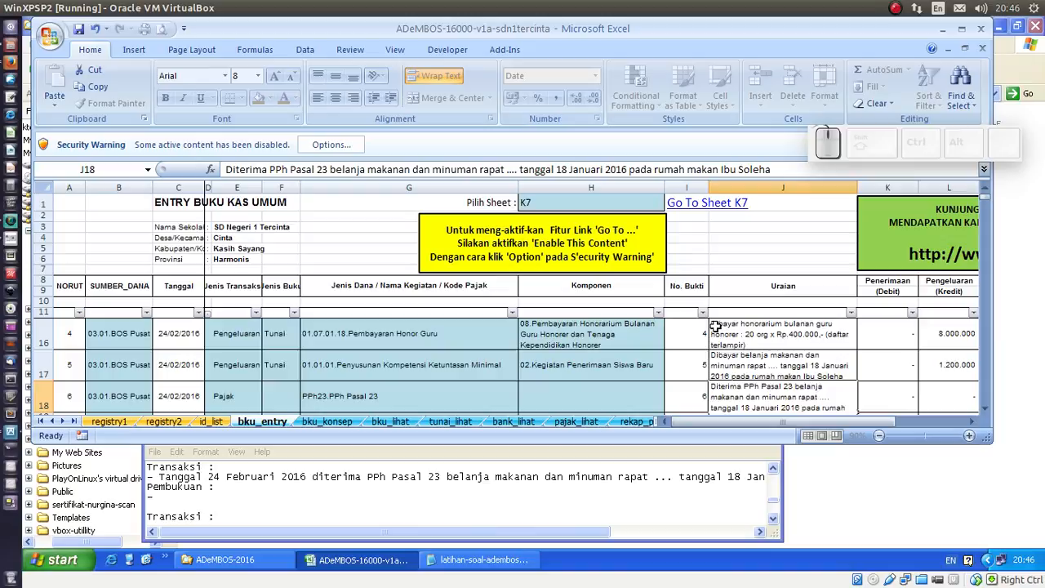
Step: Enter 4800 as the Penerimaan (Debit) amount in row 18 and go to the Tanggal cell of row 19
{"action": "left_click", "coordinate": [949, 359]}
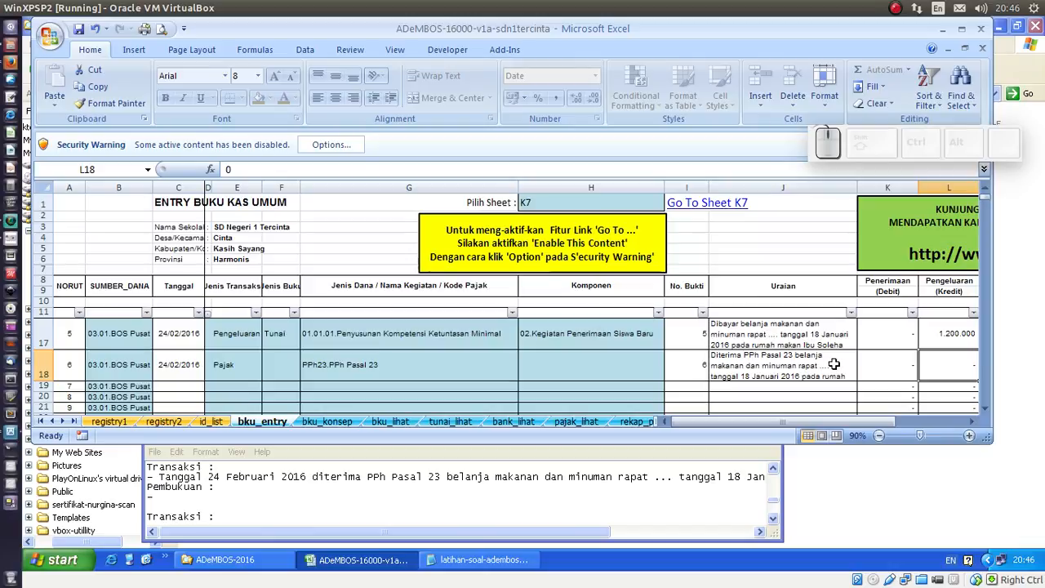
{"action": "key", "text": "Left"}
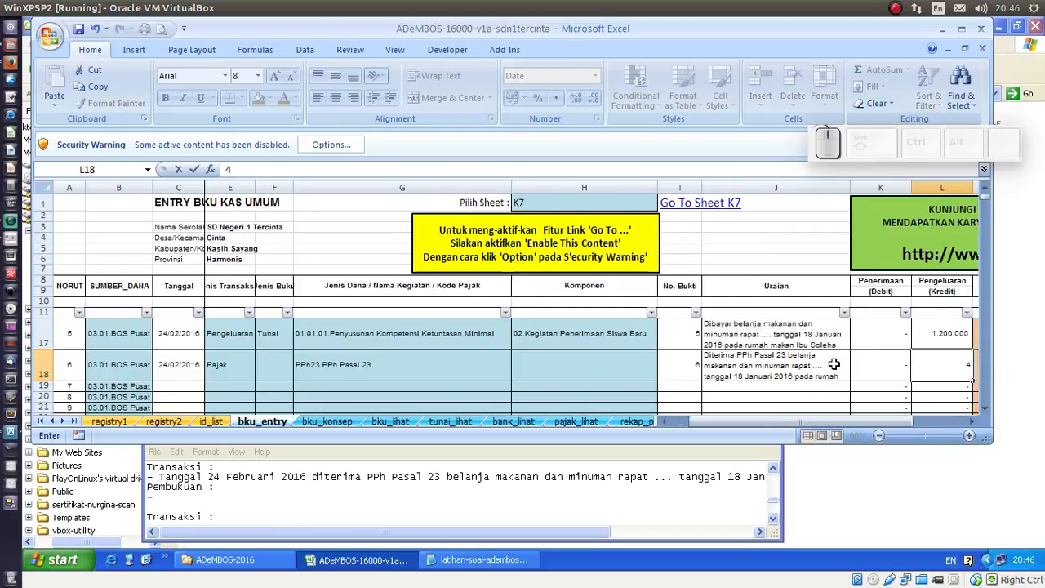
{"action": "type", "text": "4800"}
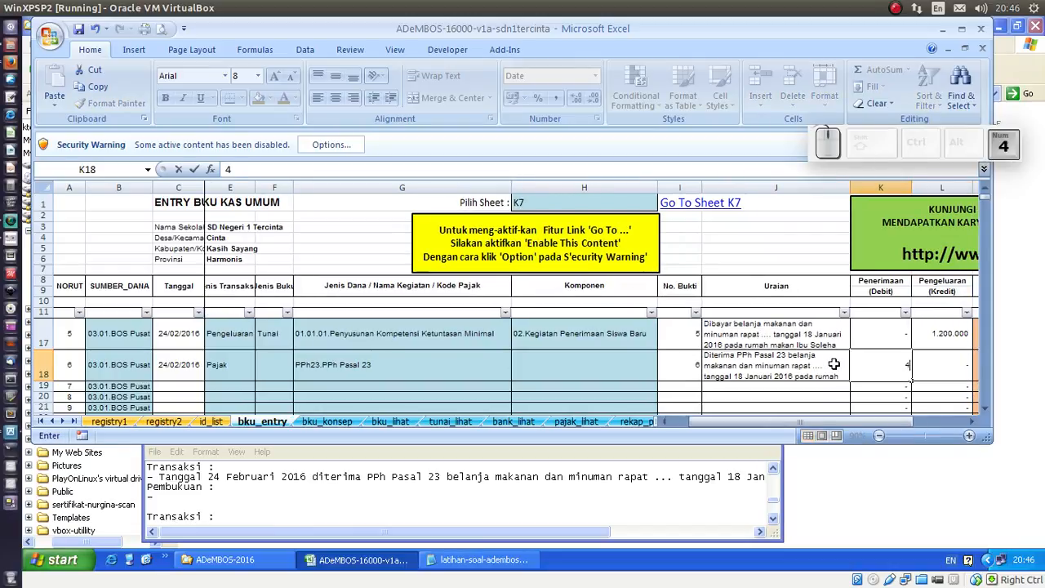
{"action": "key", "text": "Return"}
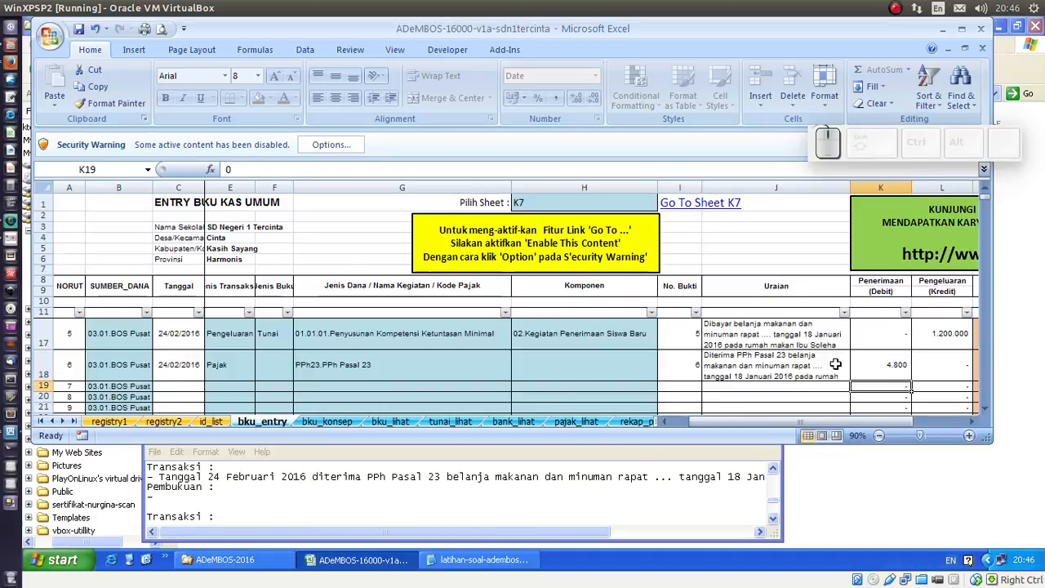
{"action": "key", "text": "Left"}
{"action": "key", "text": "Left"}
{"action": "key", "text": "Left"}
{"action": "key", "text": "Left"}
{"action": "key", "text": "Left"}
{"action": "key", "text": "Left"}
{"action": "key", "text": "Left"}
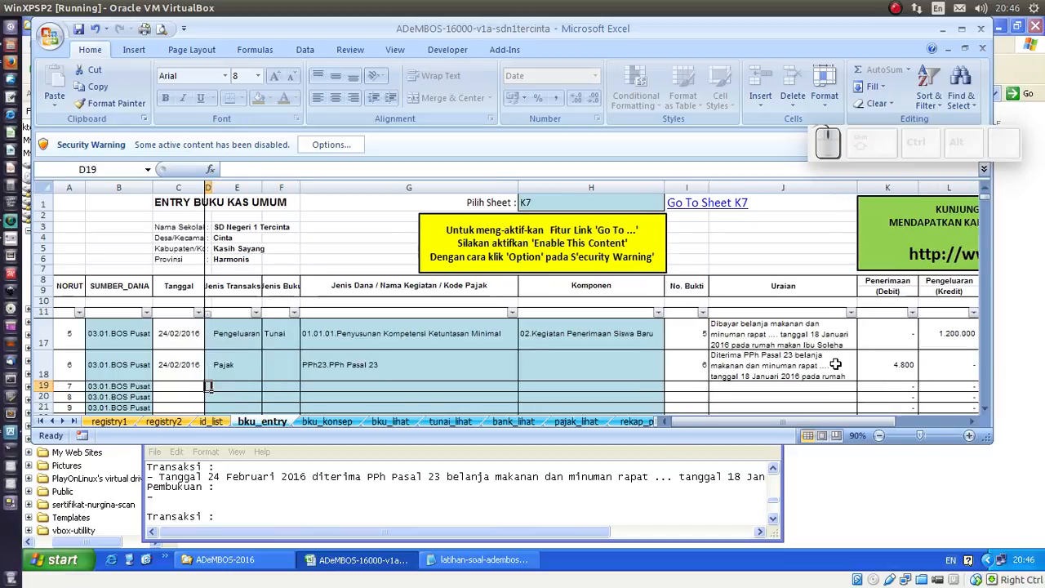
{"action": "key", "text": "Left"}
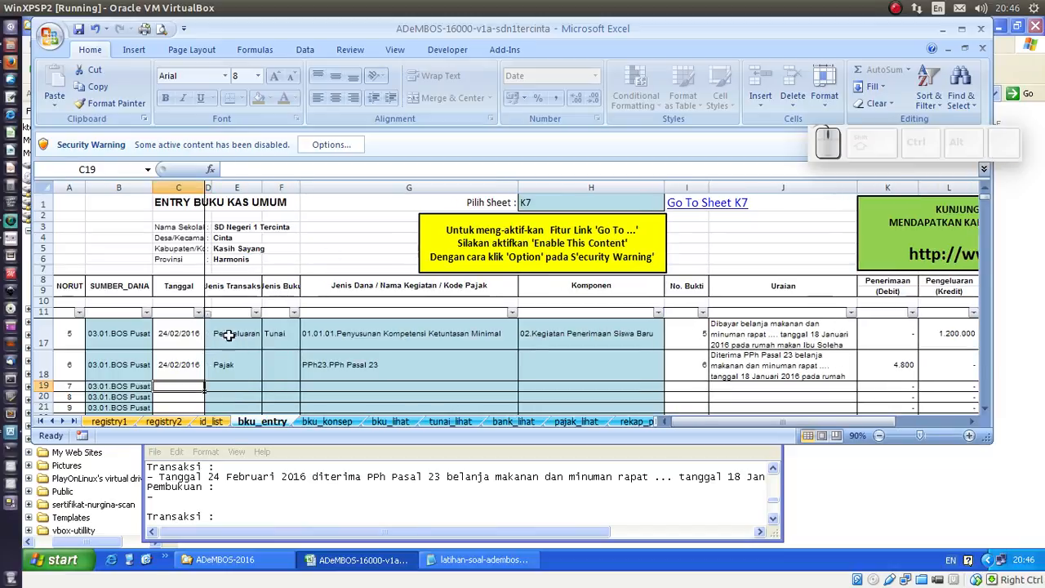
Step: Switch to the Notepad exercise file and remove "(fotocopy)" from the 24 Februari 2016 transaction for meeting materials
{"action": "left_click", "coordinate": [320, 508]}
{"action": "scroll", "coordinate": [320, 507], "scroll_direction": "up", "scroll_amount": 3}
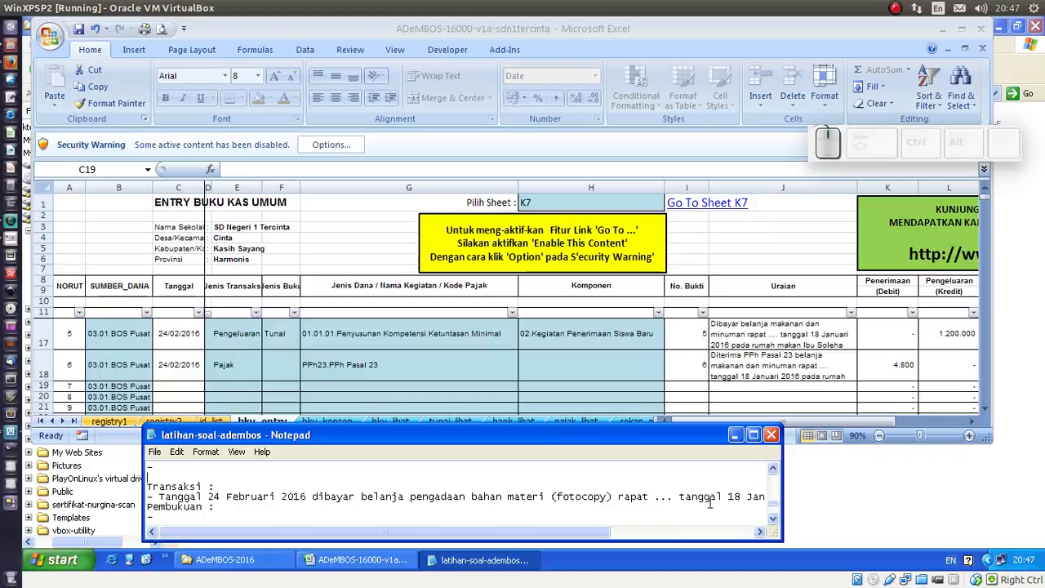
{"action": "left_click", "coordinate": [773, 521]}
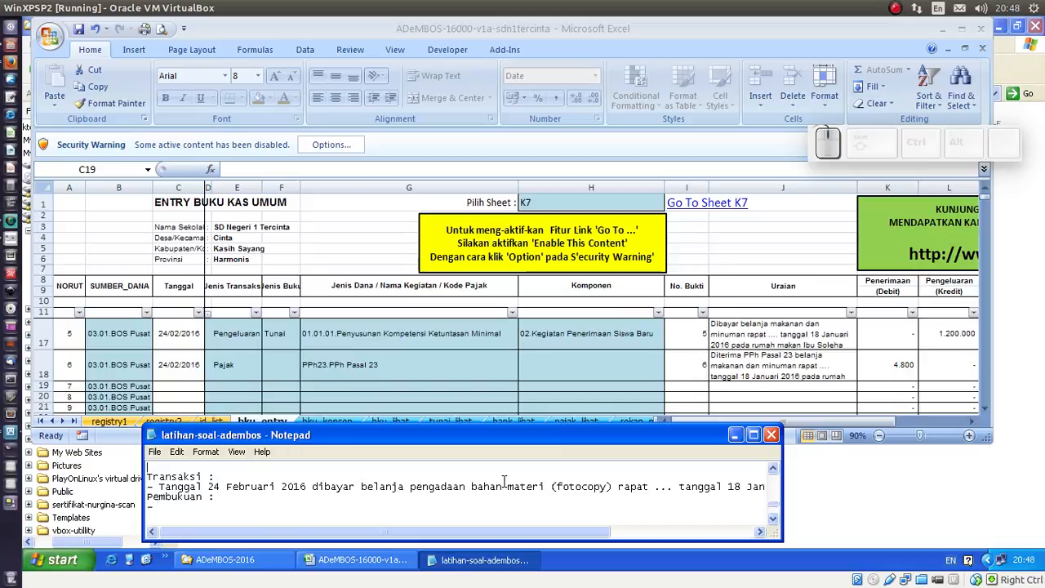
{"action": "left_click", "coordinate": [554, 485]}
{"action": "left_click", "coordinate": [582, 482]}
{"action": "key", "text": "Delete"}
{"action": "key", "text": "Delete"}
{"action": "key", "text": "Delete"}
{"action": "key", "text": "Delete"}
{"action": "key", "text": "Delete"}
{"action": "key", "text": "Delete"}
{"action": "key", "text": "Delete"}
{"action": "key", "text": "Delete"}
{"action": "key", "text": "Delete"}
{"action": "key", "text": "Delete"}
{"action": "key", "text": "Delete"}
{"action": "key", "text": "Delete"}
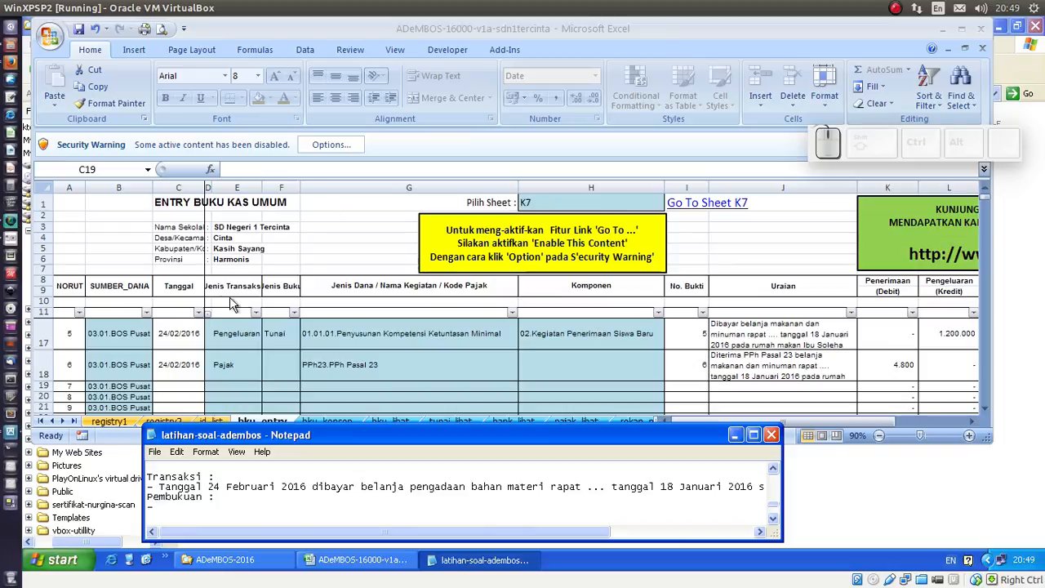
Step: Switch back to Excel, enter the date 24/02/2016 in row 19 and set its transaction type to Pengeluaran
{"action": "left_click", "coordinate": [167, 386]}
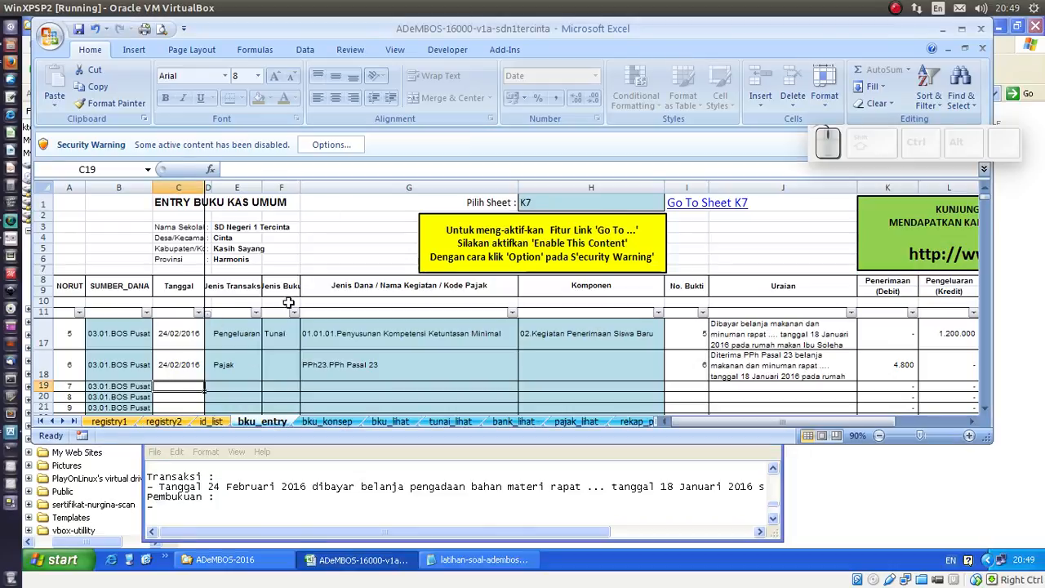
{"action": "type", "text": "24/02/2016"}
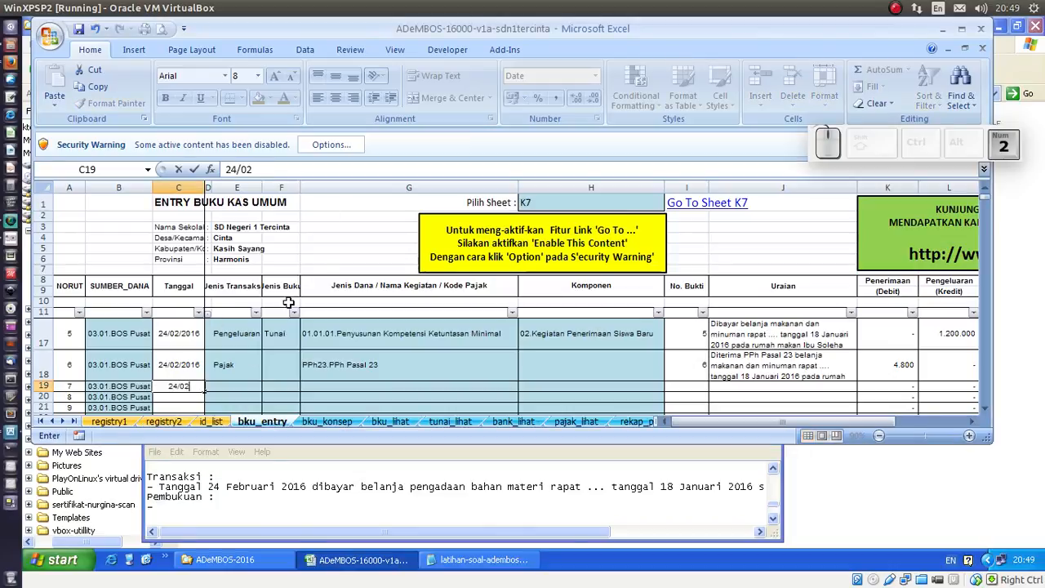
{"action": "key", "text": "Right"}
{"action": "key", "text": "Right"}
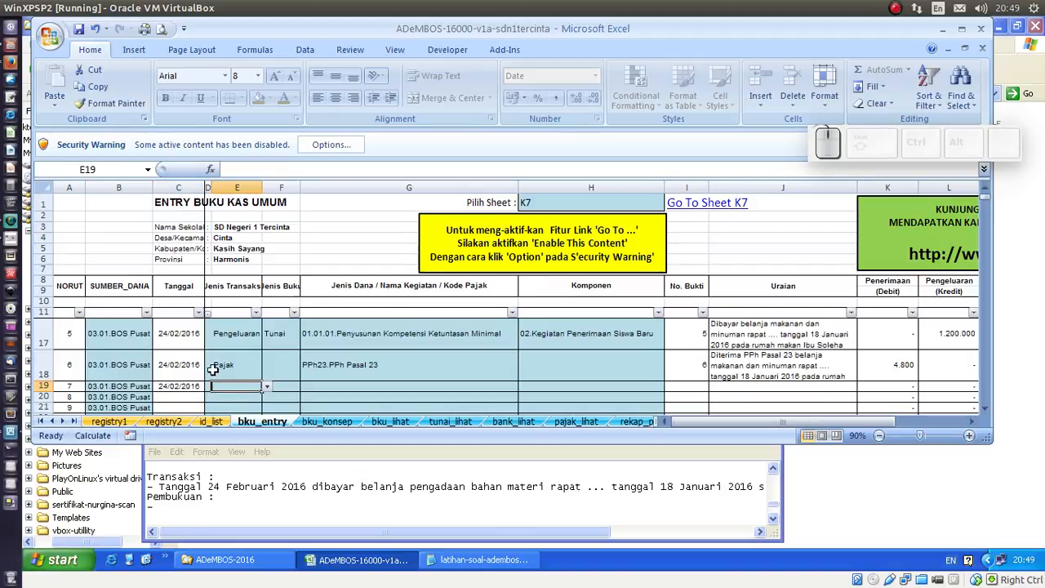
{"action": "left_click", "coordinate": [267, 386]}
{"action": "left_click", "coordinate": [278, 402]}
Step: Set the Jenis Buku of row 19 to Tunai
{"action": "left_click", "coordinate": [286, 387]}
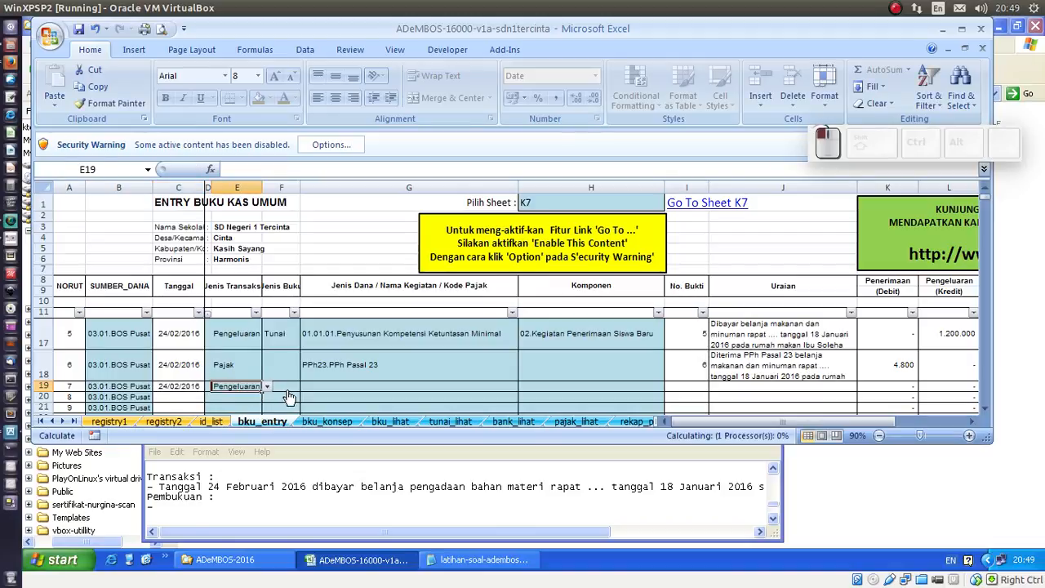
{"action": "left_click", "coordinate": [306, 386]}
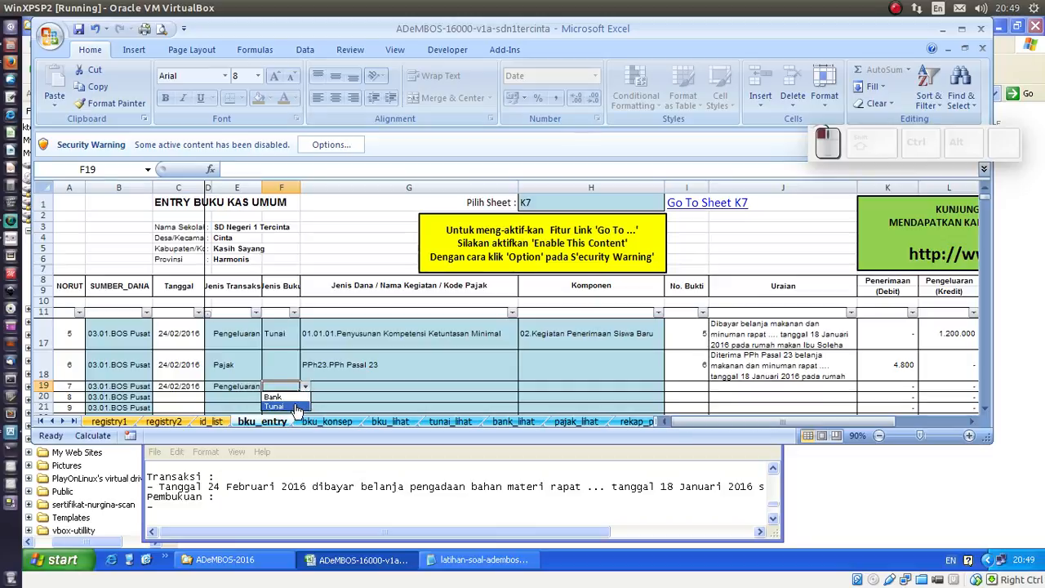
{"action": "left_click", "coordinate": [297, 406]}
Step: Copy the activity "01.01.01.Penyusunan Kompetensi Ketuntasan Minimal" from row 17 into the same column of row 19
{"action": "left_click", "coordinate": [417, 347]}
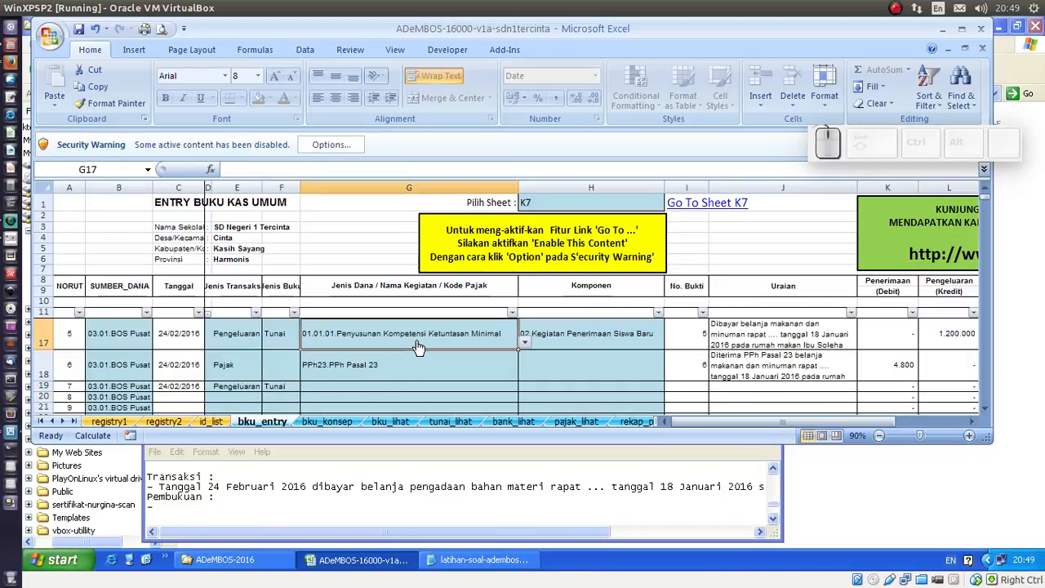
{"action": "key", "text": "ctrl+c"}
{"action": "left_click", "coordinate": [405, 389]}
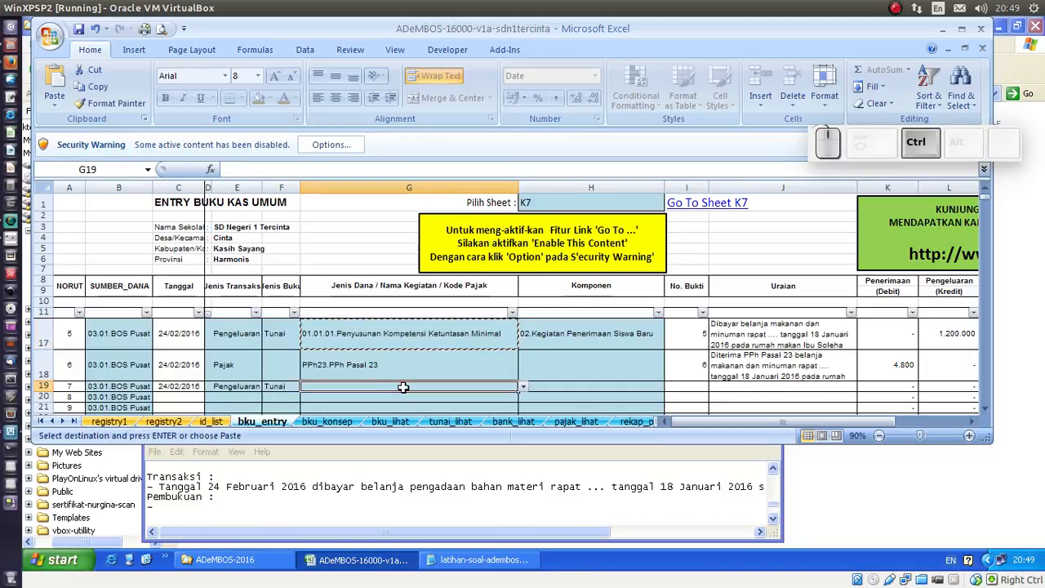
{"action": "key", "text": "ctrl+v"}
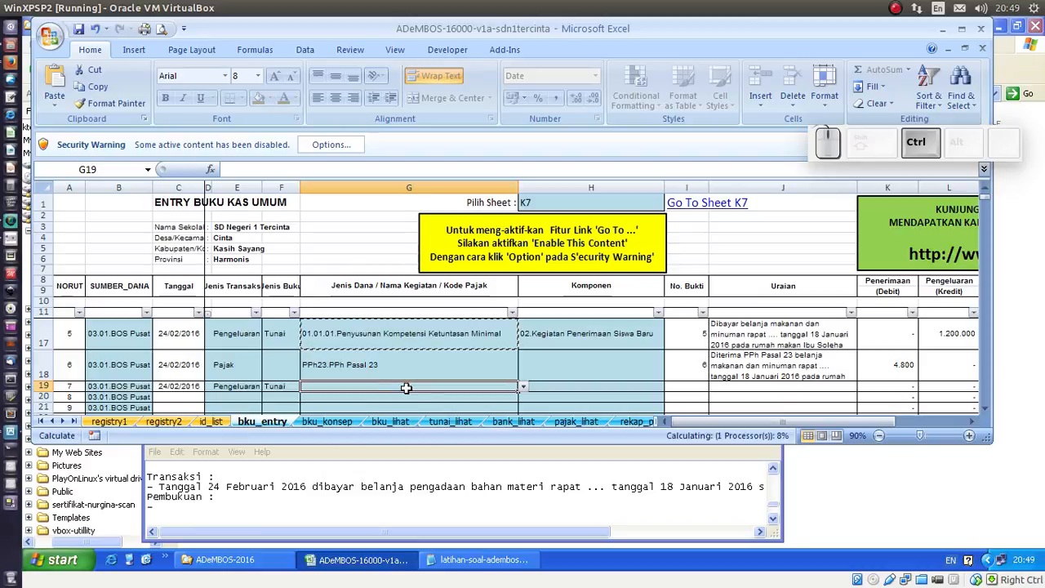
{"action": "key", "text": "ctrl+v"}
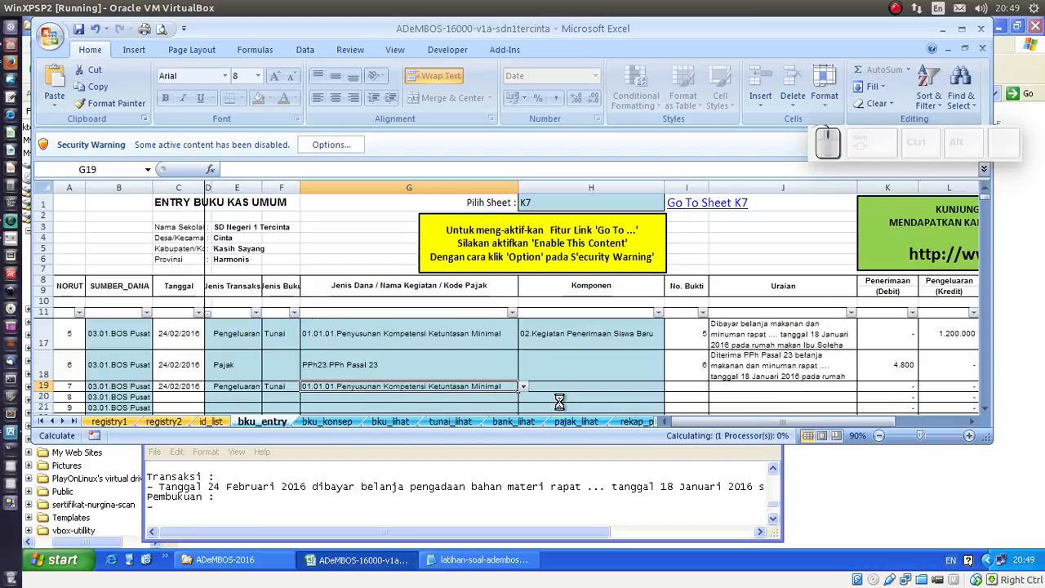
Step: Copy the Komponen "02.Kegiatan Penerimaan Siswa Baru" from row 17 into row 19
{"action": "left_click", "coordinate": [598, 385]}
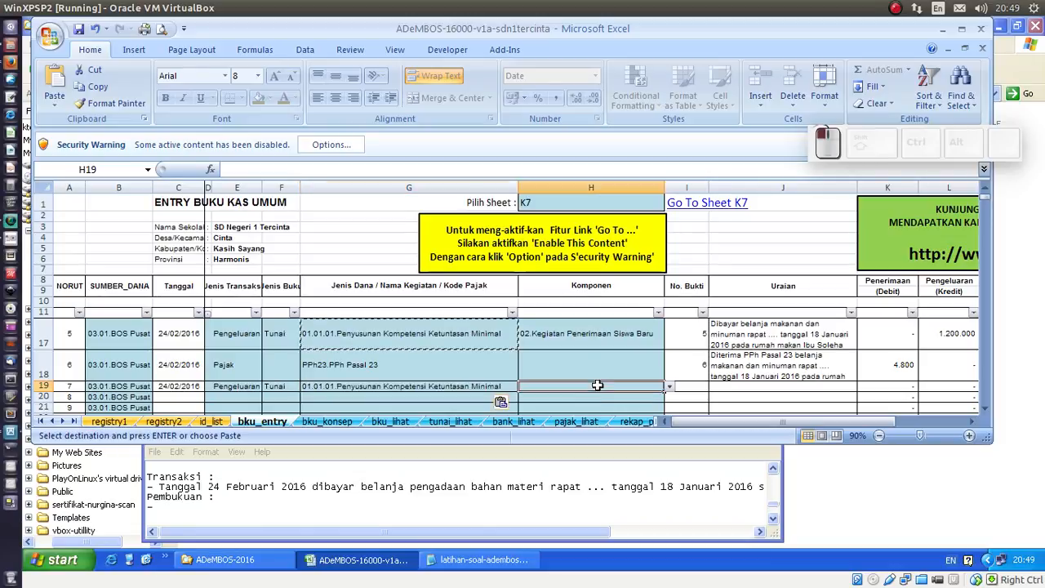
{"action": "left_click", "coordinate": [649, 341]}
{"action": "key", "text": "ctrl+c"}
{"action": "left_click", "coordinate": [637, 385]}
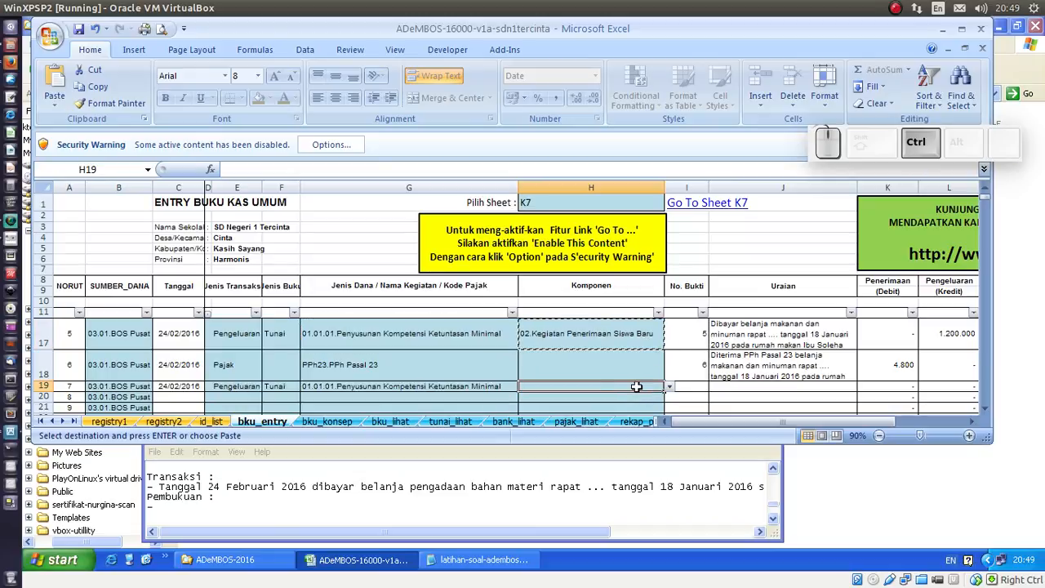
{"action": "key", "text": "ctrl+v"}
Step: Copy the Uraian from row 17 to row 19 and replace "makanan dan minuman" in the copy with "pengadaan bahan materi"
{"action": "left_click", "coordinate": [763, 339]}
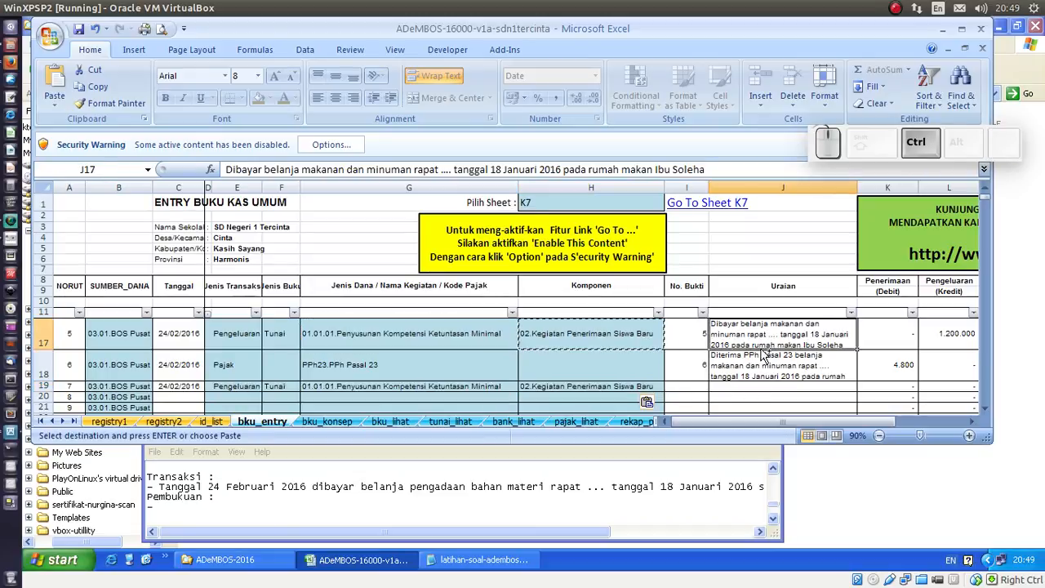
{"action": "key", "text": "ctrl+c"}
{"action": "left_click", "coordinate": [767, 384]}
{"action": "key", "text": "ctrl+v"}
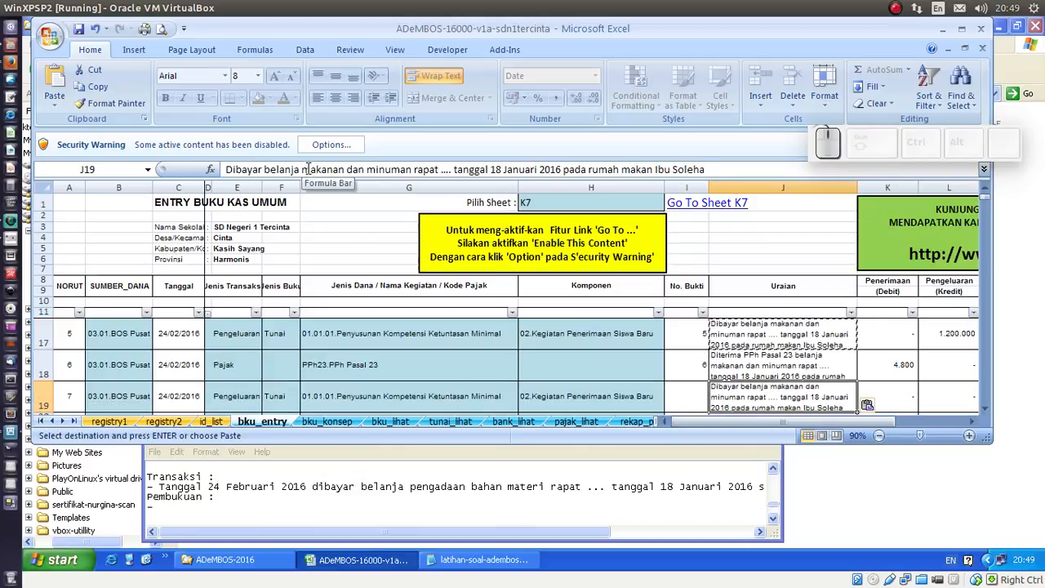
{"action": "left_click_drag", "start_coordinate": [303, 169], "coordinate": [412, 169]}
{"action": "key", "text": "BackSpace"}
{"action": "type", "text": "pengadaan bahan materi"}
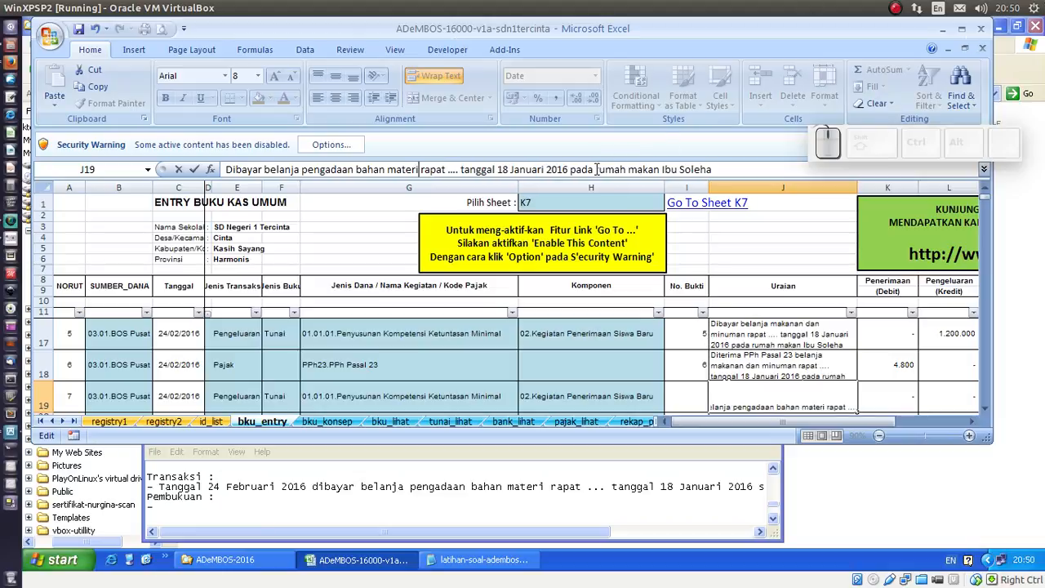
Step: Replace the restaurant name at the end of row 19's Uraian with "Fotocopy Arrahmah"
{"action": "left_click_drag", "start_coordinate": [597, 169], "coordinate": [741, 165]}
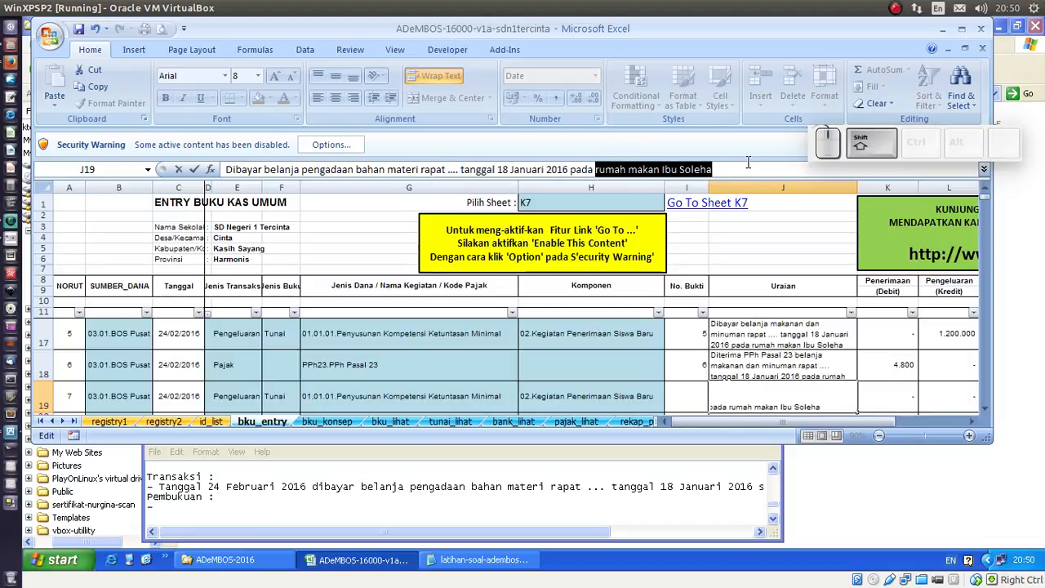
{"action": "type", "text": "Fotocopy "}
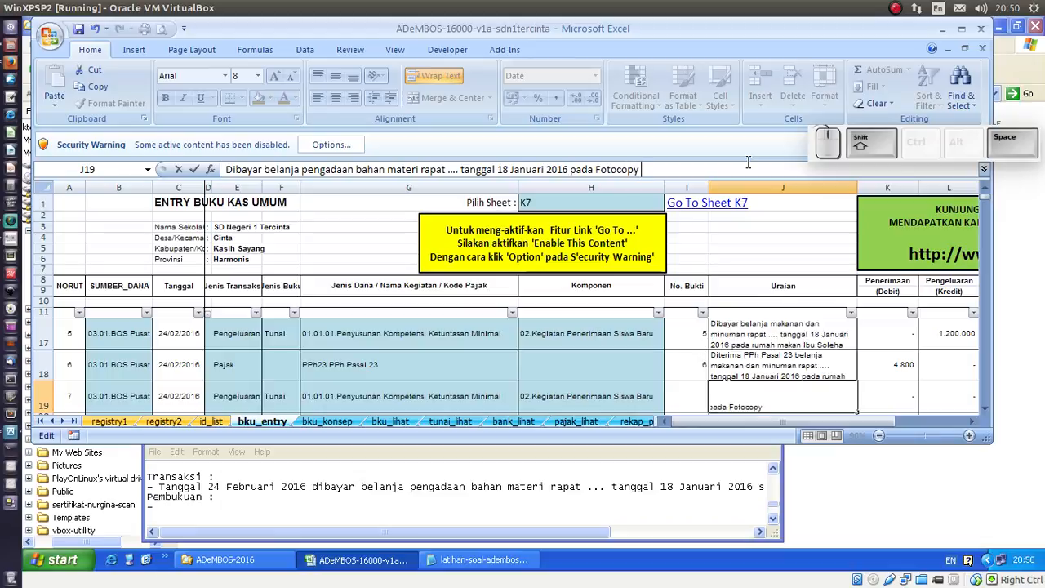
{"action": "type", "text": "Rahmah"}
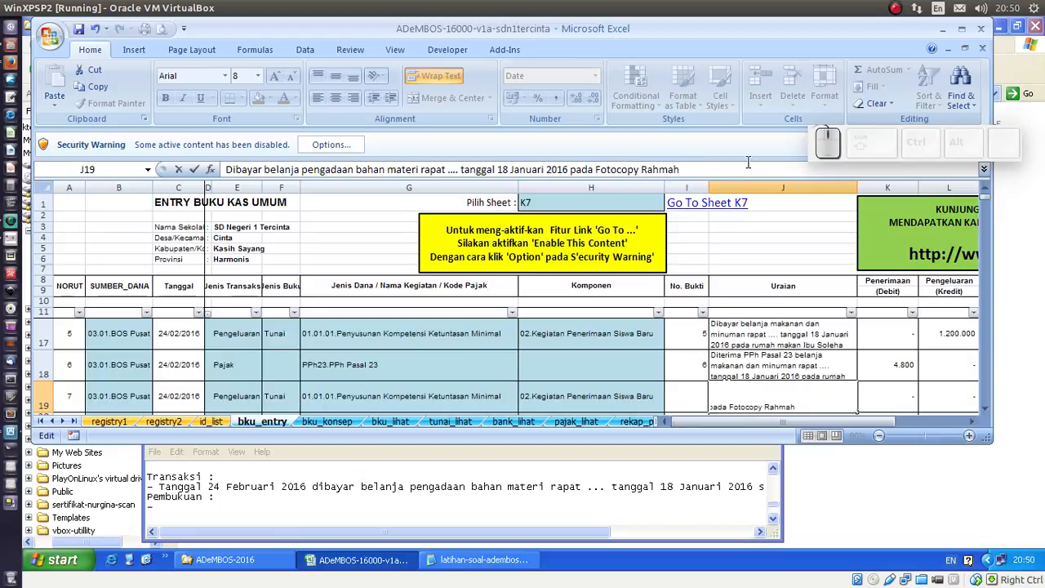
{"action": "left_click", "coordinate": [649, 169]}
{"action": "key", "text": "BackSpace"}
{"action": "type", "text": "Ar"}
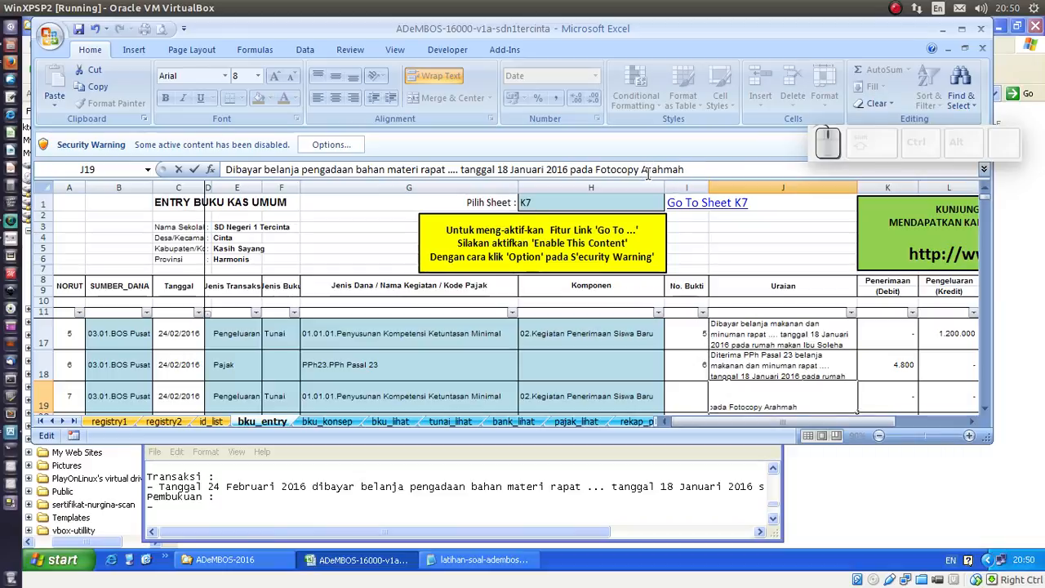
{"action": "type", "text": "r"}
{"action": "key", "text": "Return"}
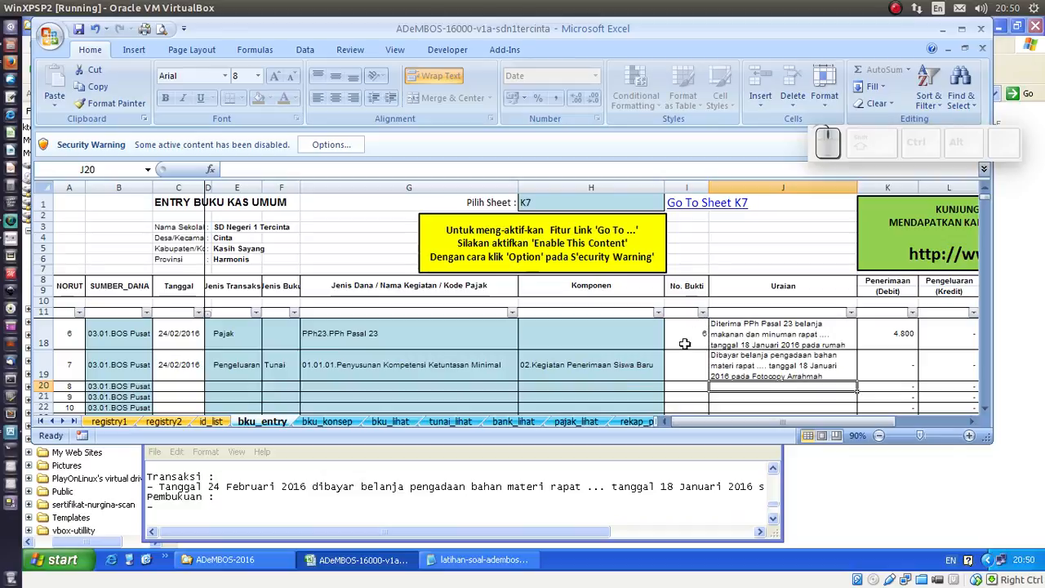
Step: Look up the transaction amount in Notepad, enter 800000 as Pengeluaran (Kredit) in row 19 in Excel and go to row 20's Tanggal cell
{"action": "left_click_drag", "start_coordinate": [561, 531], "coordinate": [654, 531]}
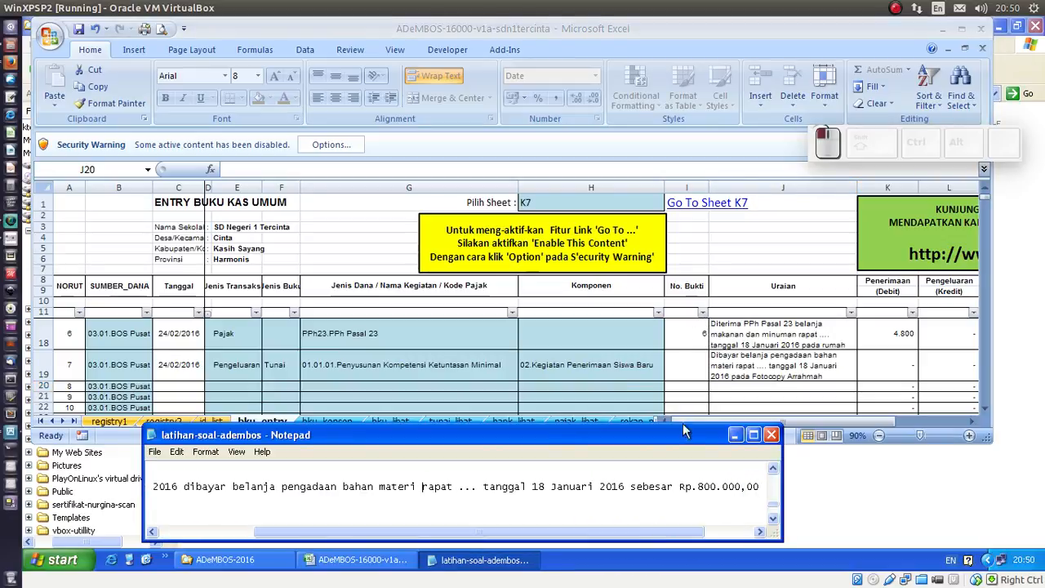
{"action": "left_click", "coordinate": [835, 50]}
{"action": "left_click", "coordinate": [897, 358]}
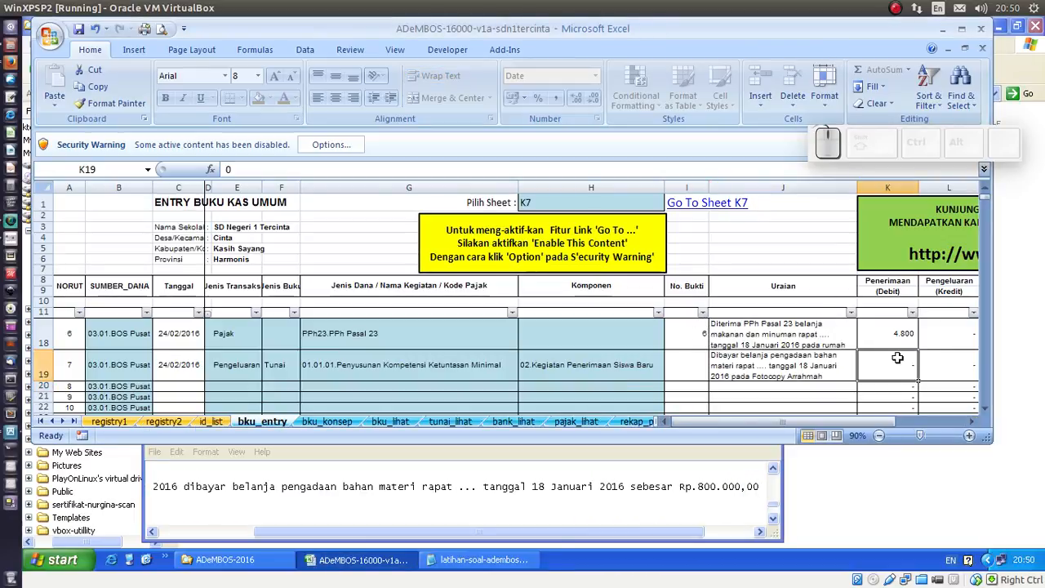
{"action": "key", "text": "Right"}
{"action": "type", "text": "80"}
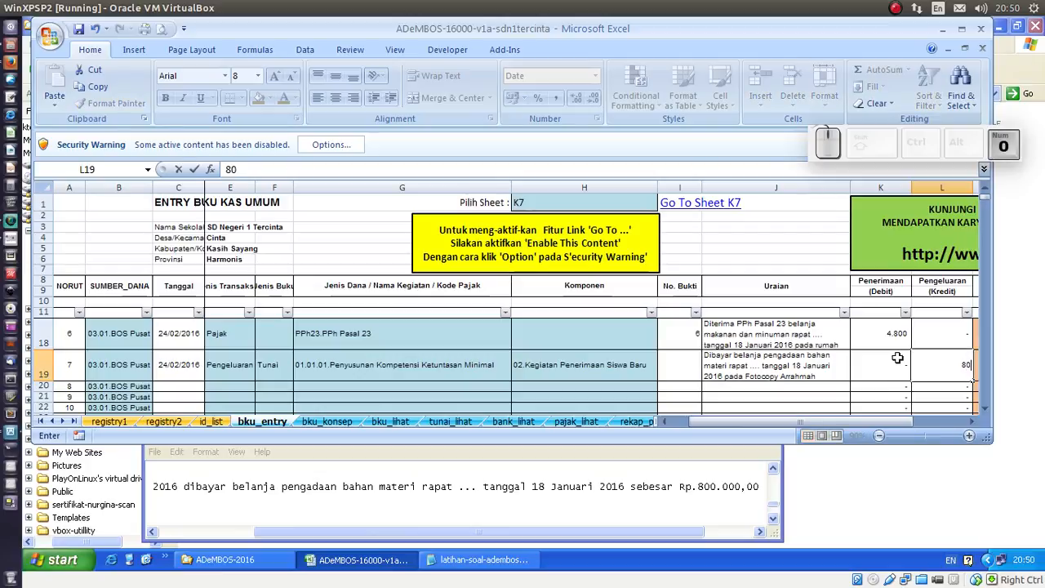
{"action": "key", "text": "Return"}
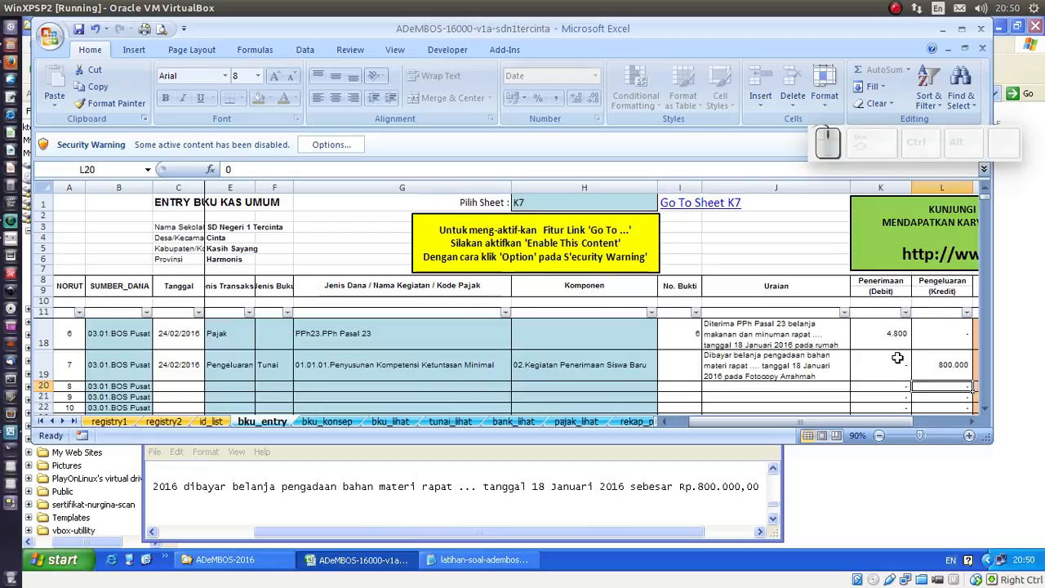
{"action": "key", "text": "Left"}
{"action": "key", "text": "Left"}
{"action": "key", "text": "Left"}
{"action": "key", "text": "Left"}
{"action": "key", "text": "Left"}
{"action": "key", "text": "Left"}
{"action": "key", "text": "Left"}
{"action": "key", "text": "Left"}
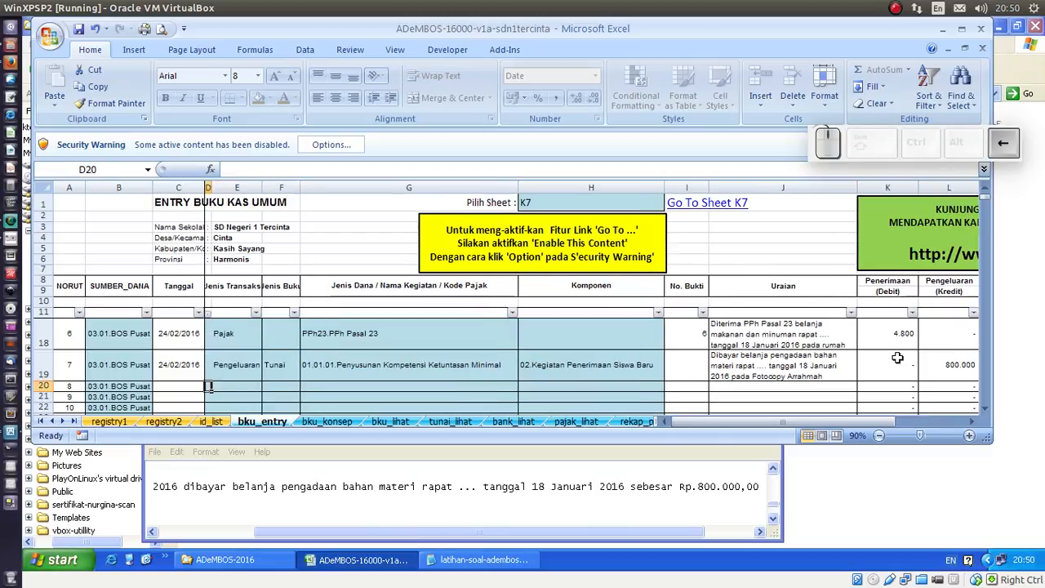
{"action": "key", "text": "Left"}
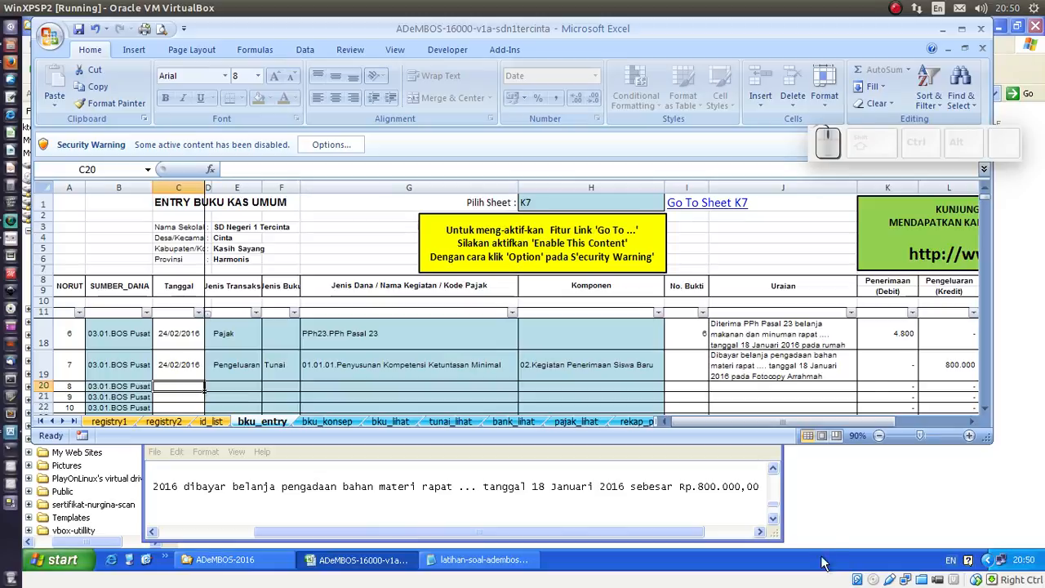
Step: Bring up the 25 Februari 2016 PPh Pasal 23 deposit in Notepad and enter its date 25/02/2016 in row 20 in Excel
{"action": "left_click", "coordinate": [773, 520]}
{"action": "left_click", "coordinate": [773, 520]}
{"action": "left_click", "coordinate": [773, 520]}
{"action": "left_click", "coordinate": [773, 519]}
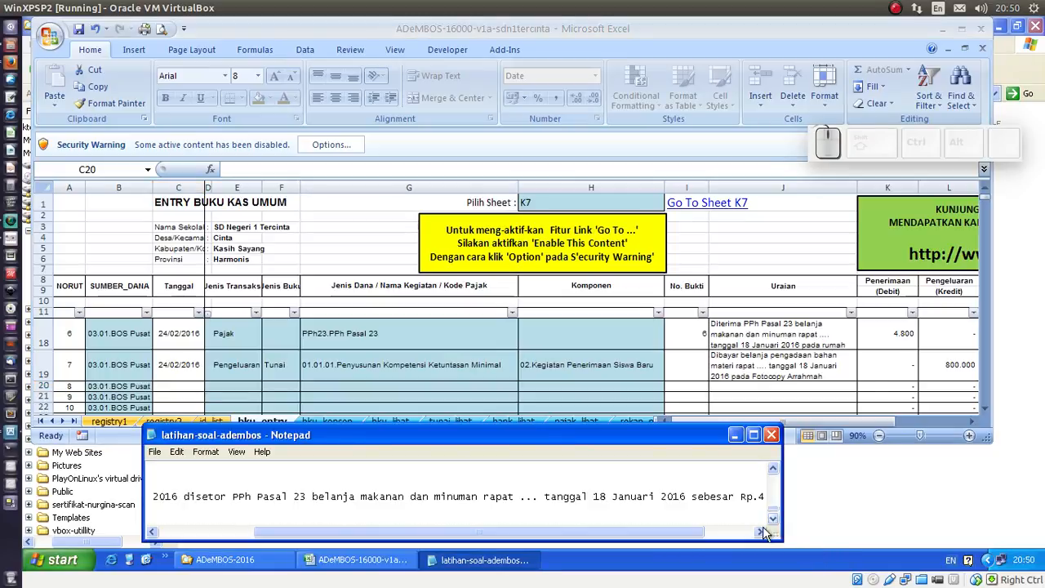
{"action": "left_click_drag", "start_coordinate": [533, 532], "coordinate": [396, 557]}
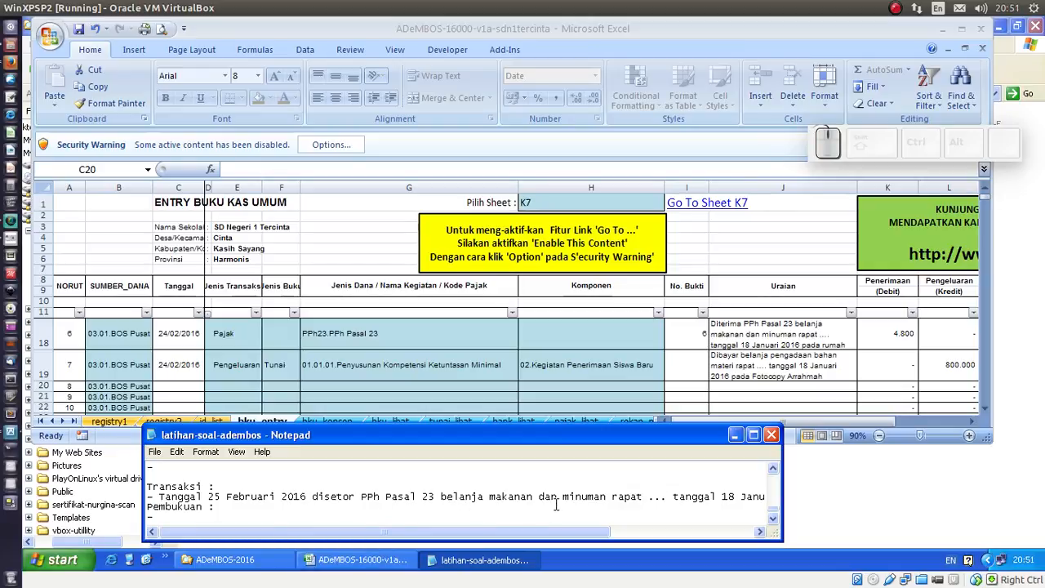
{"action": "left_click", "coordinate": [194, 387]}
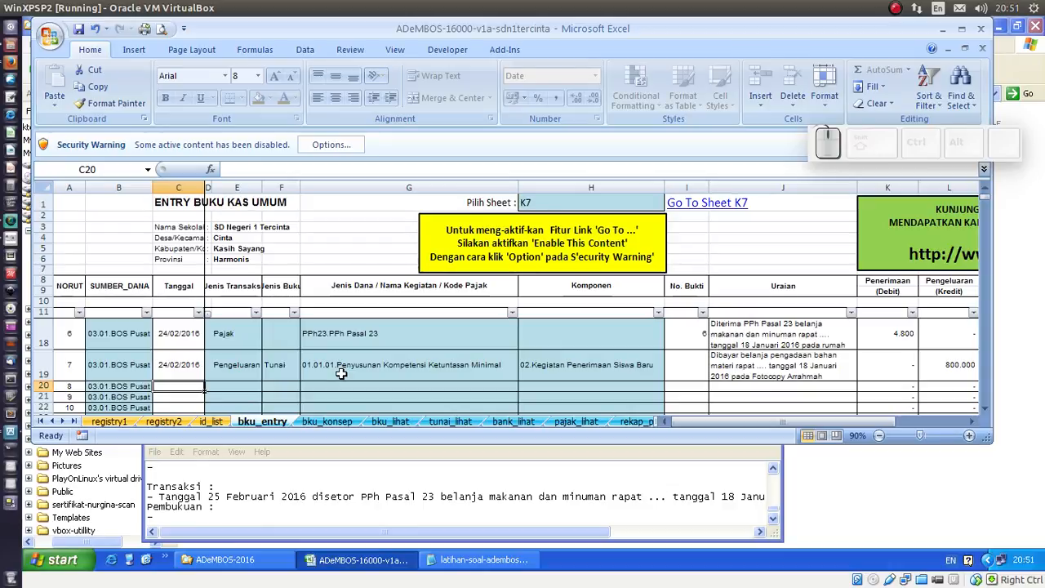
{"action": "type", "text": "25"}
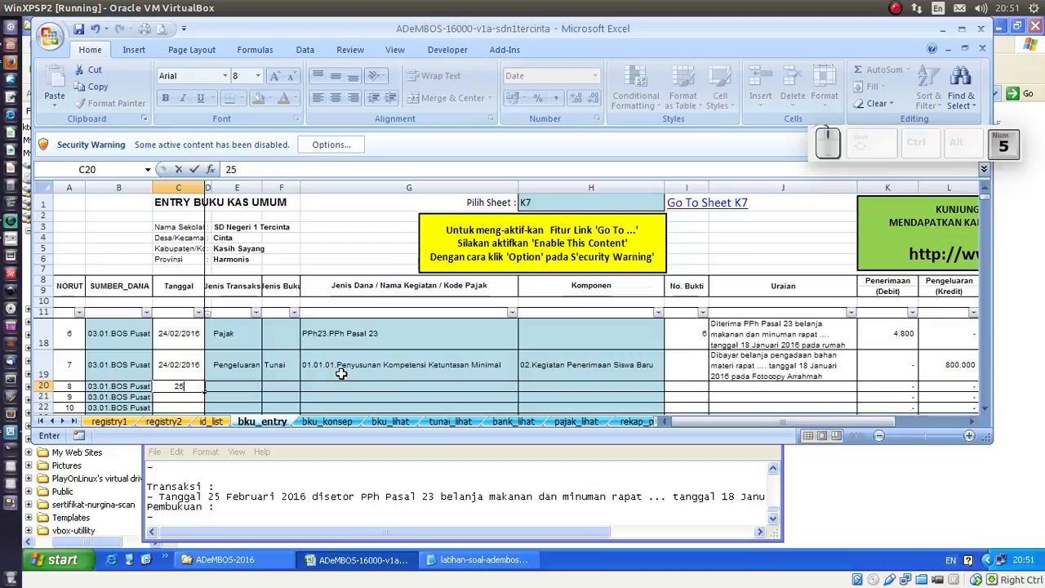
{"action": "type", "text": "/02/2016"}
{"action": "key", "text": "Right"}
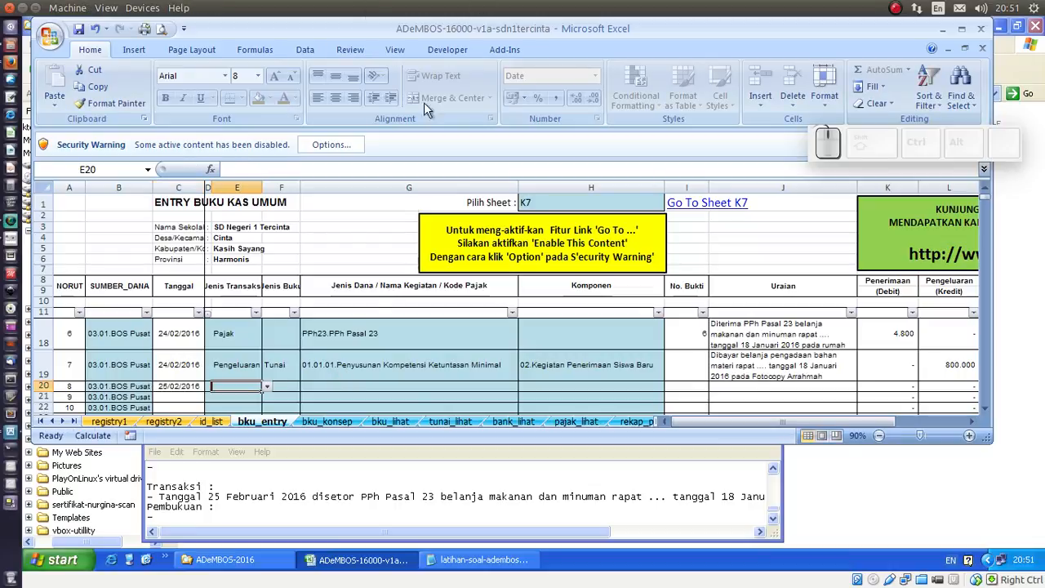
Step: Set the Jenis Transaksi of row 20 to Pajak and its tax code to PPh23.PPh Pasal 23
{"action": "left_click", "coordinate": [266, 386]}
{"action": "left_click", "coordinate": [243, 417]}
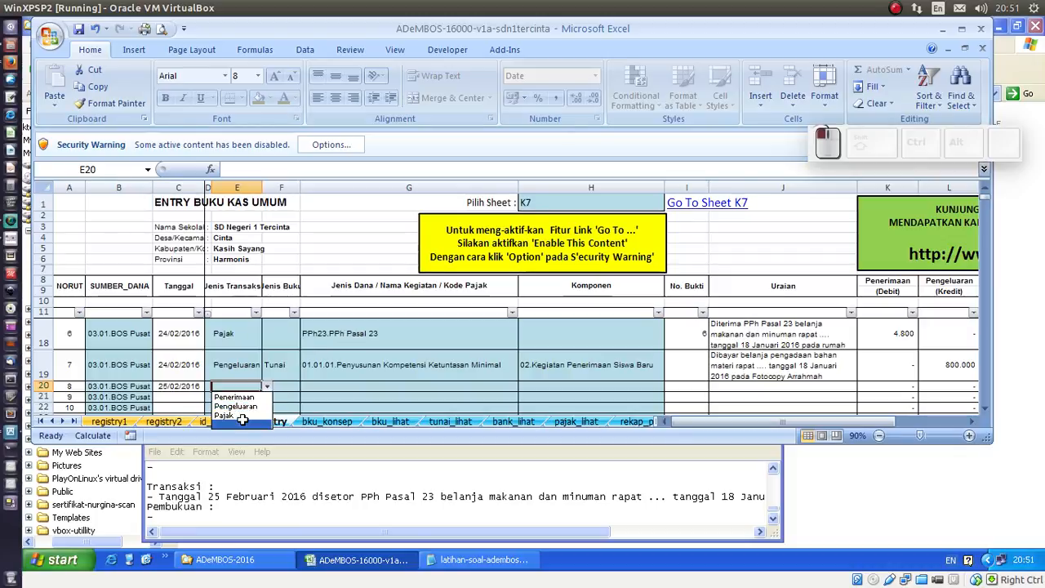
{"action": "left_click", "coordinate": [266, 386]}
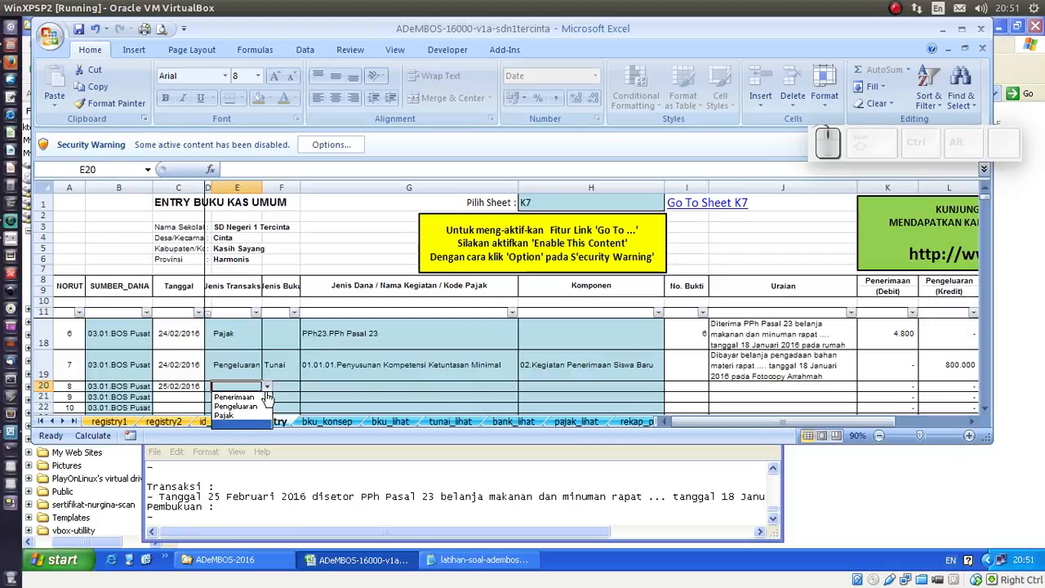
{"action": "left_click", "coordinate": [242, 414]}
{"action": "key", "text": "Tab"}
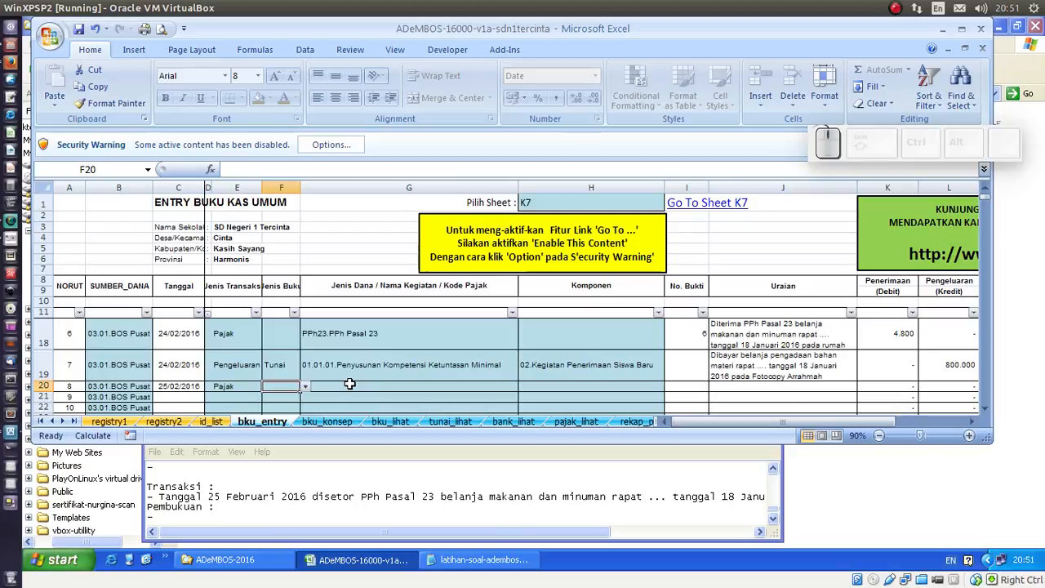
{"action": "key", "text": "Tab"}
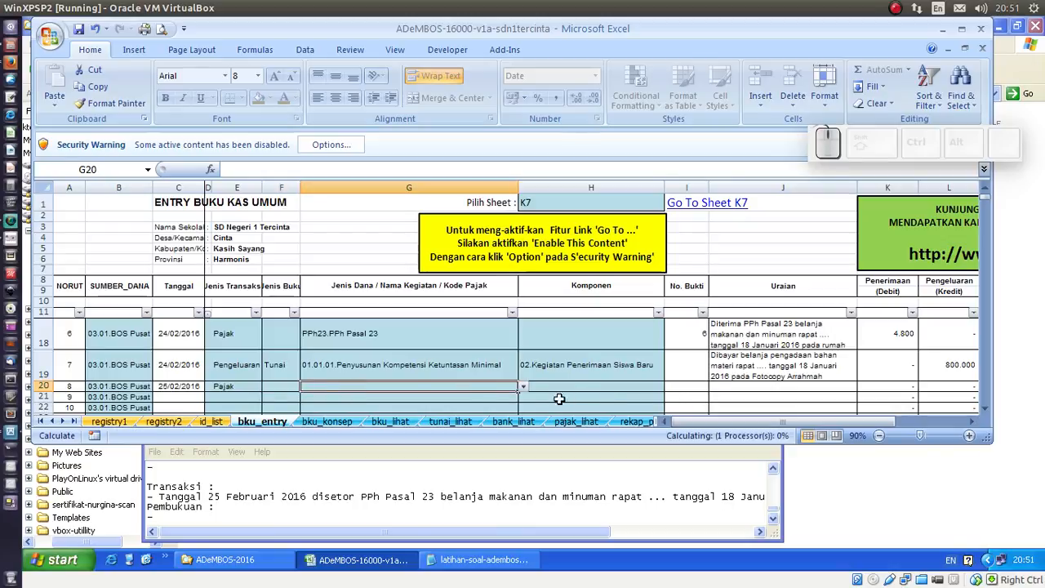
{"action": "left_click", "coordinate": [524, 388]}
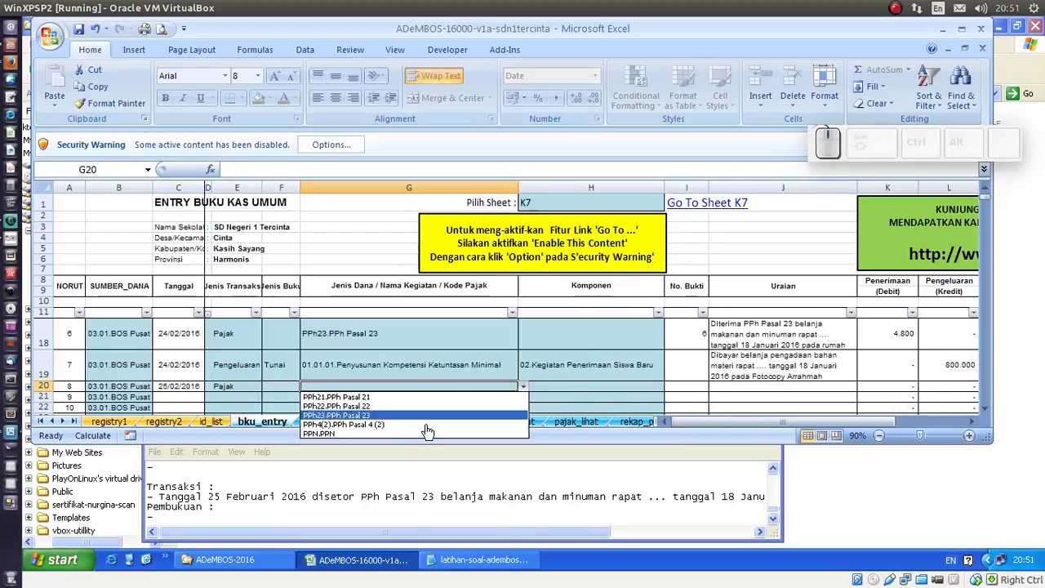
{"action": "left_click", "coordinate": [401, 415]}
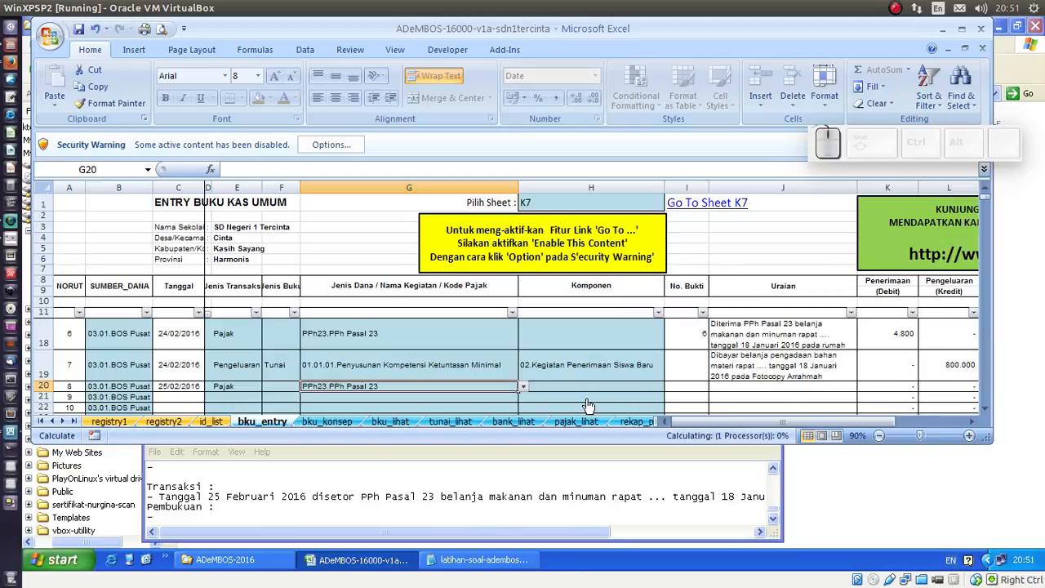
Step: Enter 7 as the No. Bukti of row 19
{"action": "left_click", "coordinate": [706, 361]}
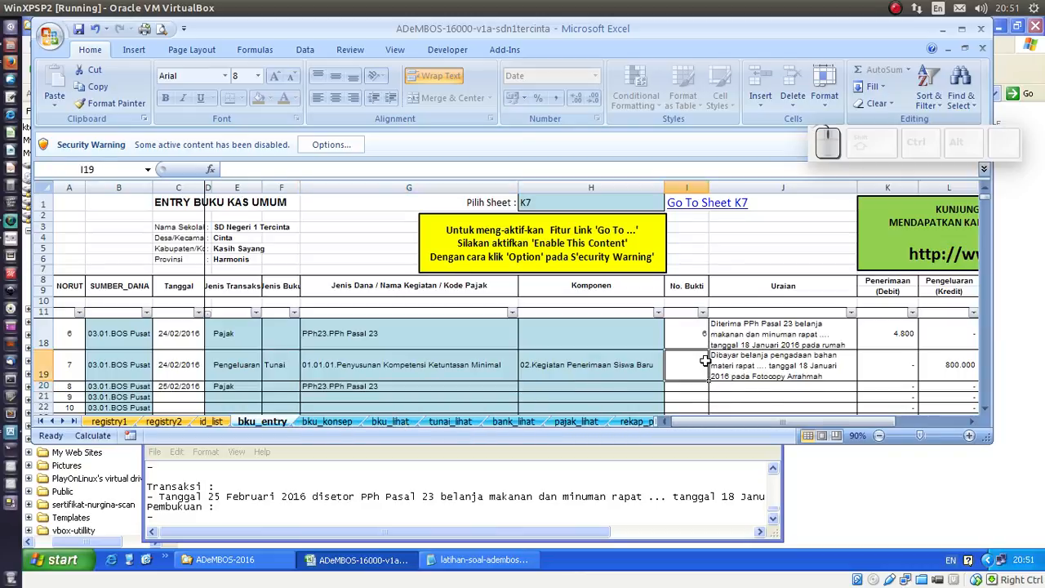
{"action": "type", "text": "7"}
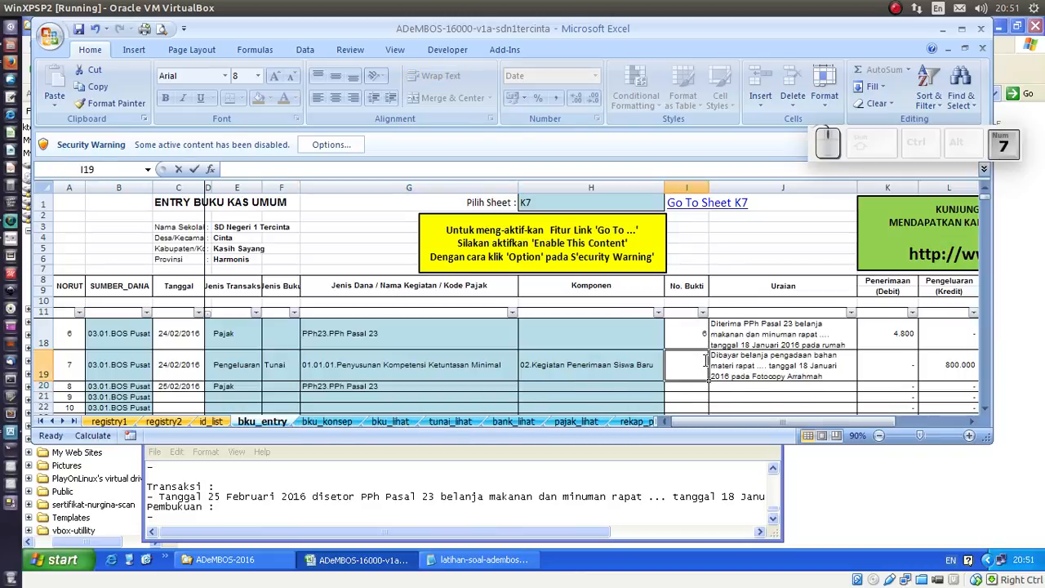
{"action": "key", "text": "Return"}
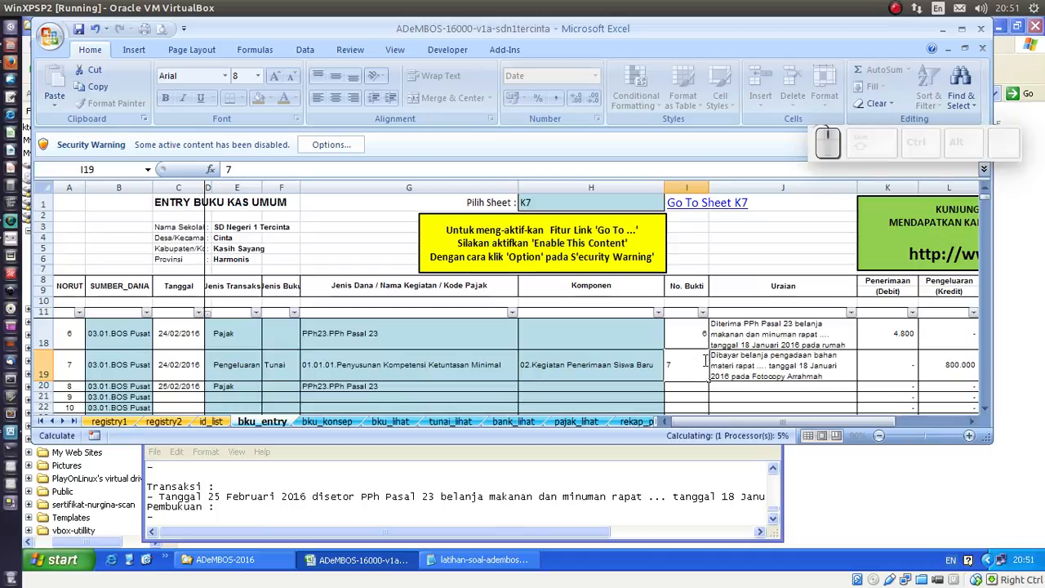
{"action": "key", "text": "Down"}
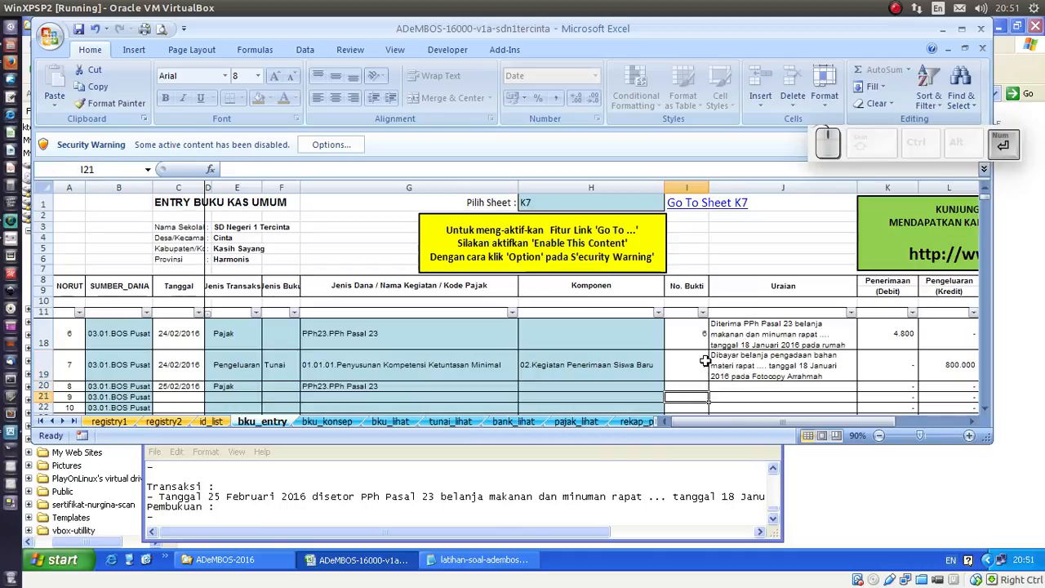
Step: Enter 8 as the No. Bukti of row 20 and copy the Uraian of row 18 into row 20
{"action": "type", "text": "8"}
{"action": "key", "text": "Right"}
{"action": "key", "text": "Up"}
{"action": "key", "text": "Up"}
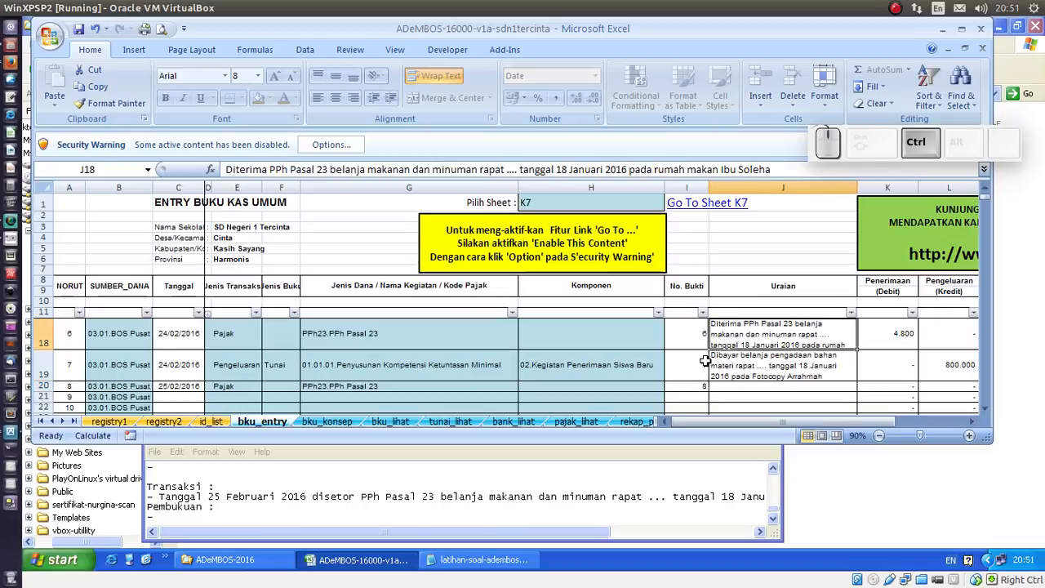
{"action": "key", "text": "ctrl+c"}
{"action": "key", "text": "Down"}
{"action": "key", "text": "Down"}
{"action": "key", "text": "ctrl+v"}
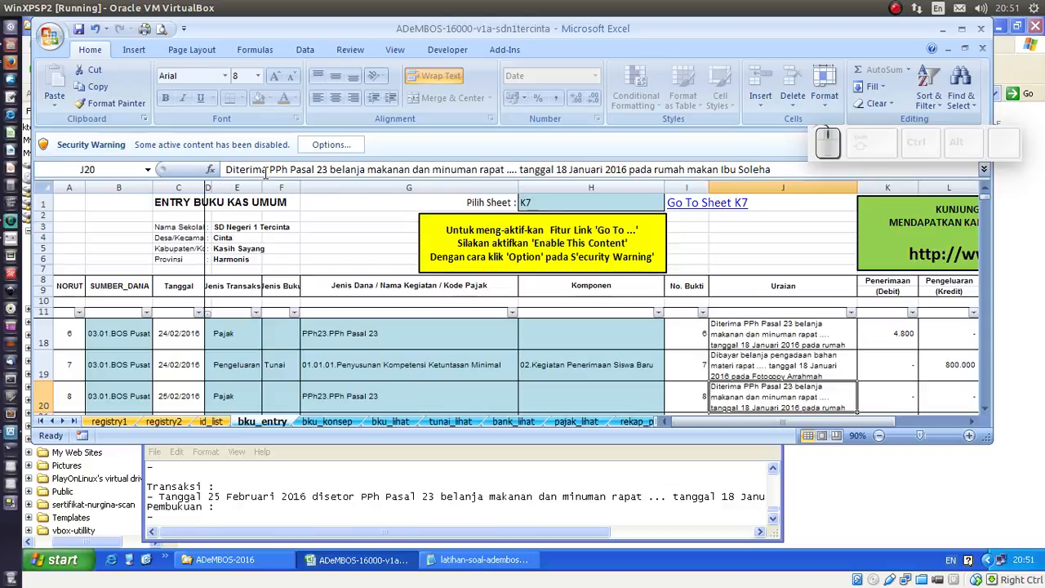
Step: Replace the opening word of row 20's Uraian with Disetor and save the workbook
{"action": "left_click_drag", "start_coordinate": [267, 169], "coordinate": [223, 169]}
{"action": "type", "text": "Di"}
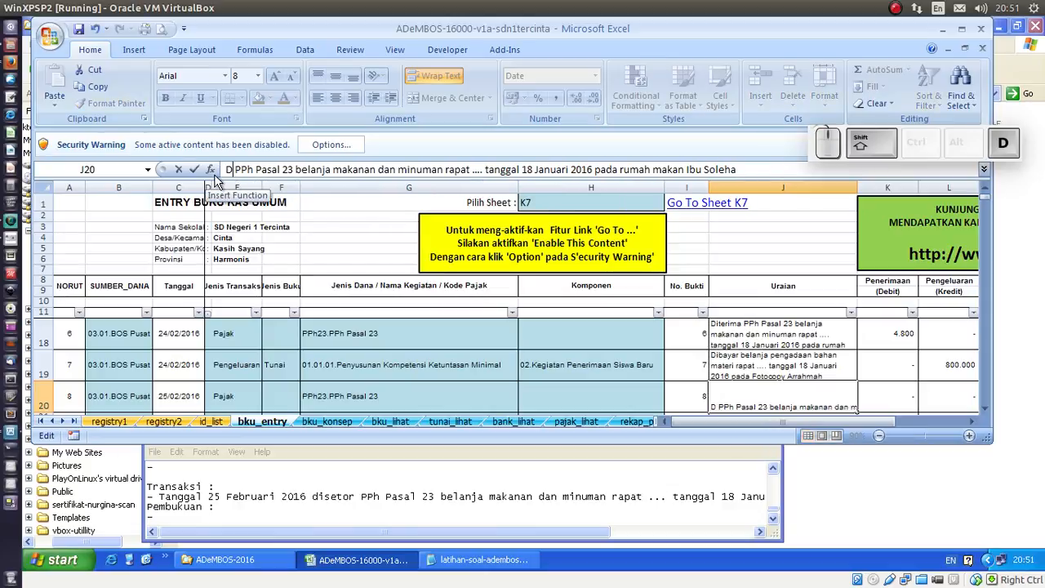
{"action": "type", "text": "set"}
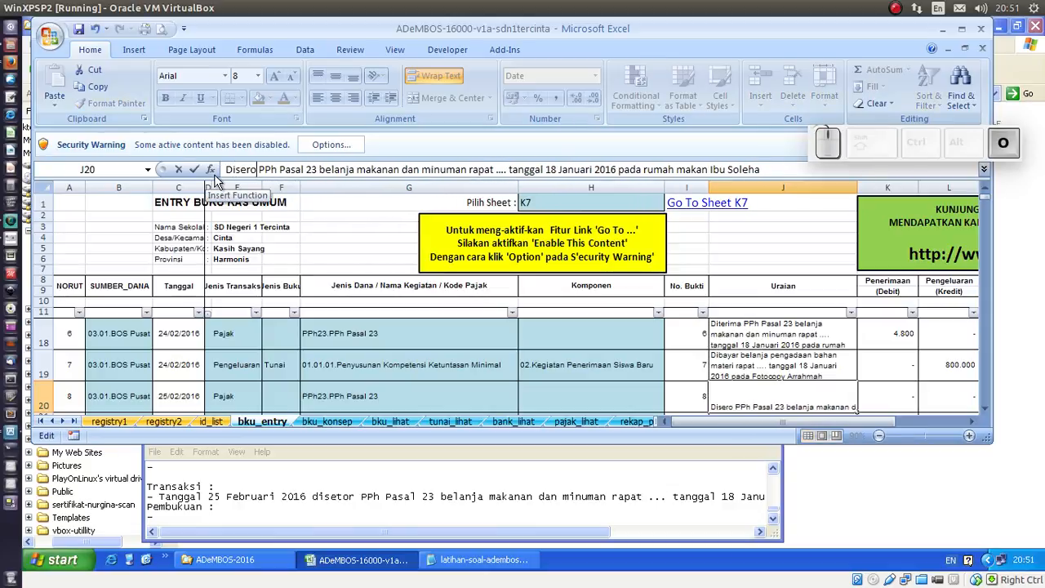
{"action": "type", "text": "or"}
{"action": "key", "text": "Return"}
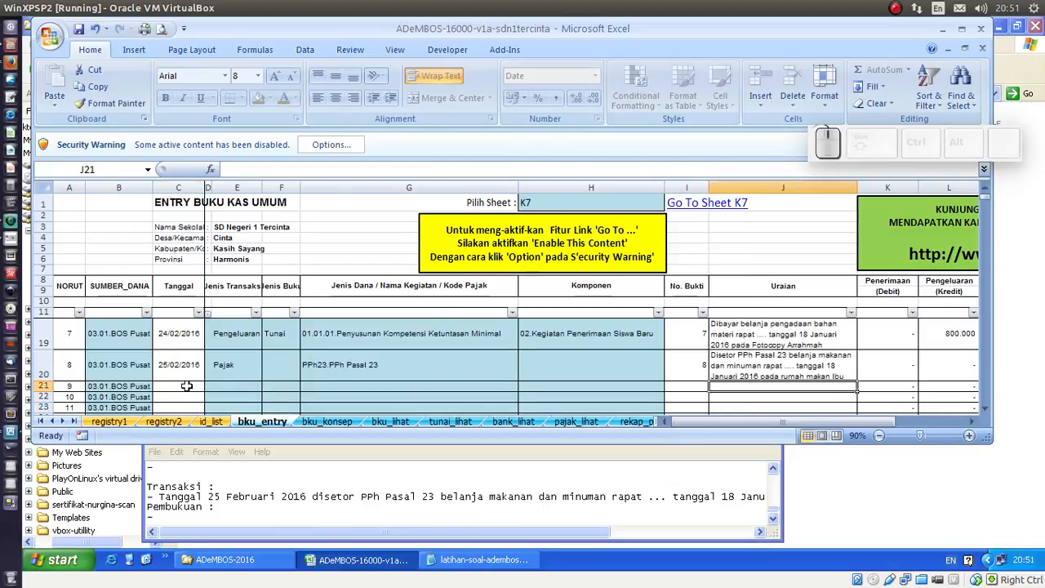
{"action": "left_click", "coordinate": [187, 387]}
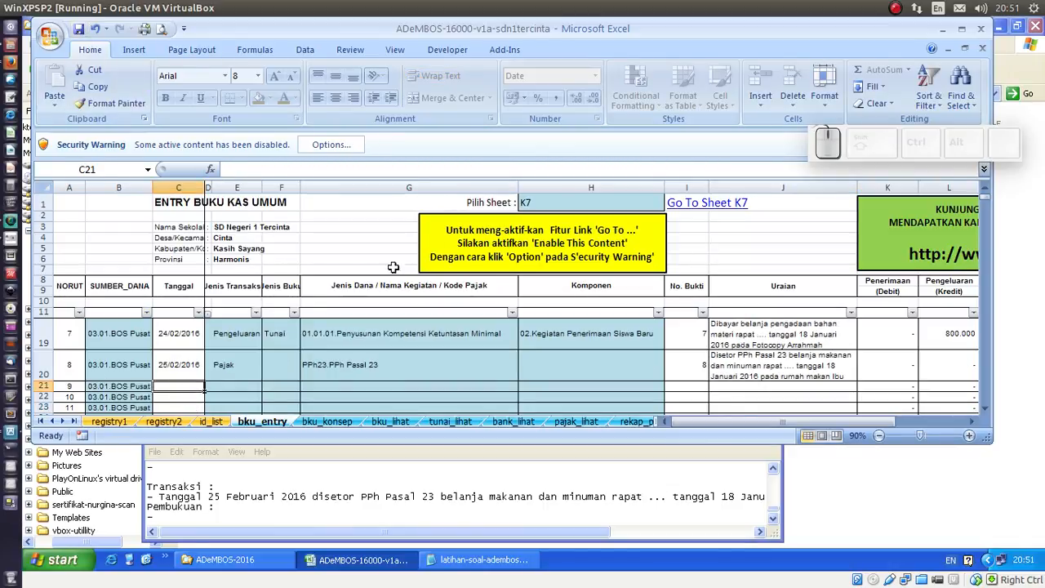
{"action": "left_click", "coordinate": [79, 29]}
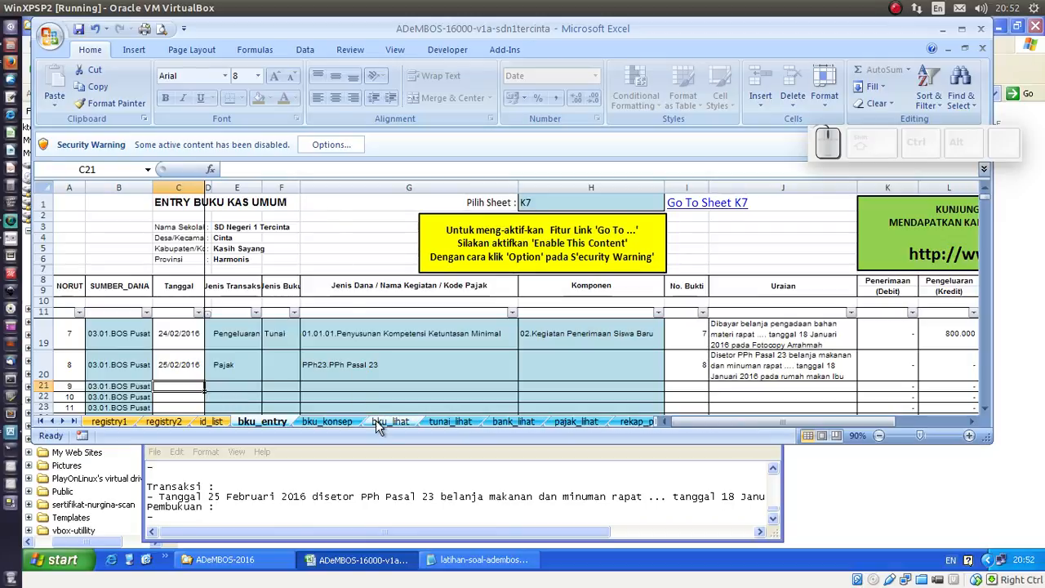
Step: On the bku_lihat sheet, set the Tanggal of the opening balance row to 01/02/2016
{"action": "left_click", "coordinate": [380, 420]}
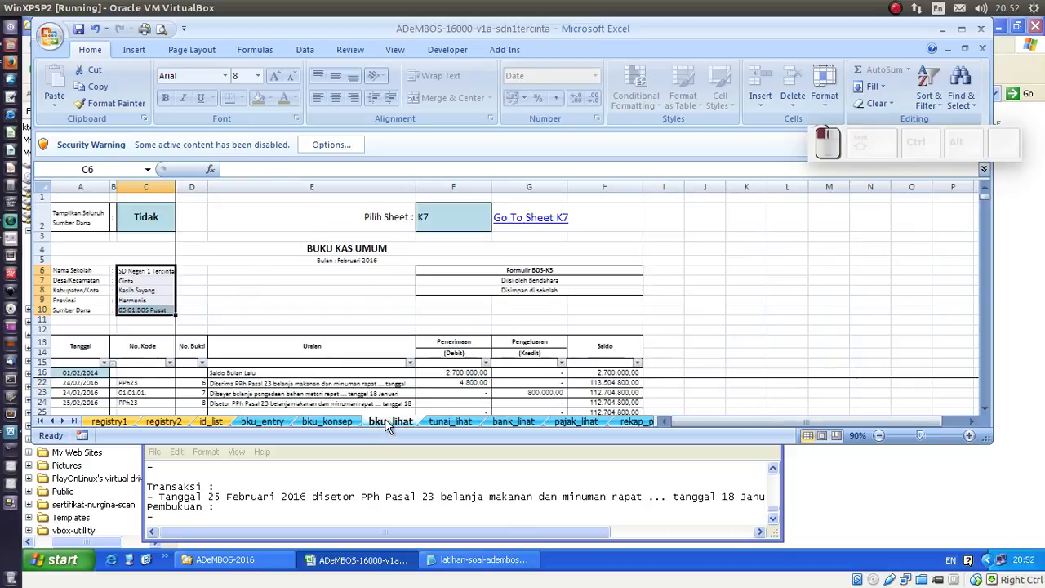
{"action": "left_click", "coordinate": [104, 372]}
{"action": "left_click", "coordinate": [113, 372]}
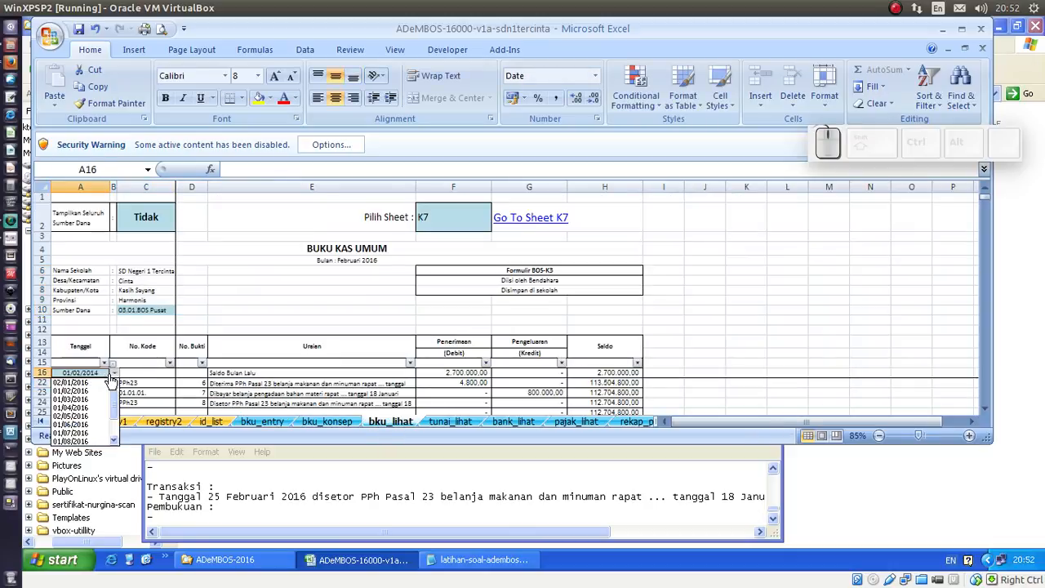
{"action": "left_click", "coordinate": [93, 392]}
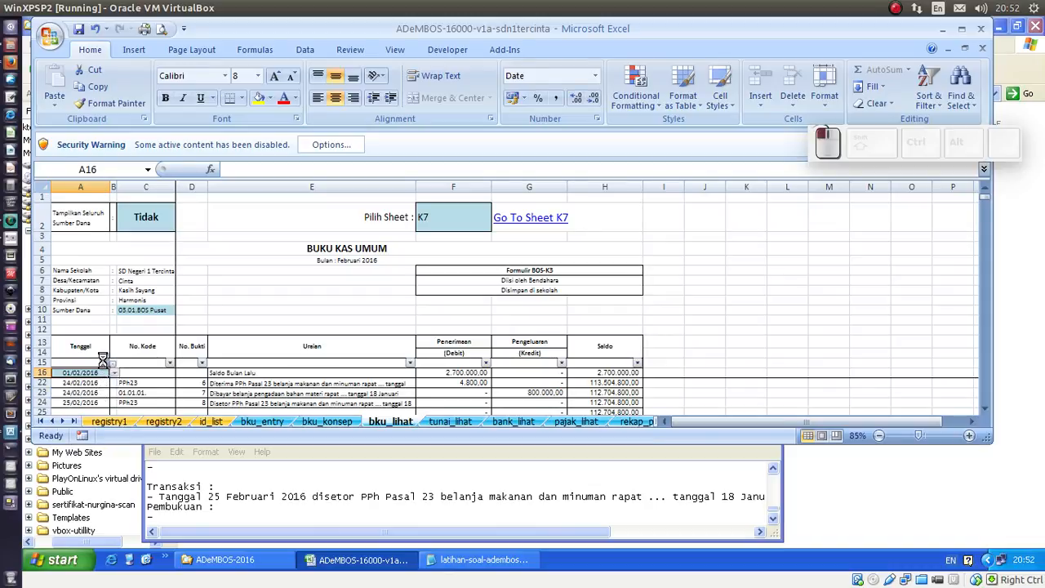
Step: Filter the blank Tanggal rows out of the Buku Kas Umum and maximize the workbook window
{"action": "left_click", "coordinate": [104, 362]}
{"action": "left_click", "coordinate": [186, 296]}
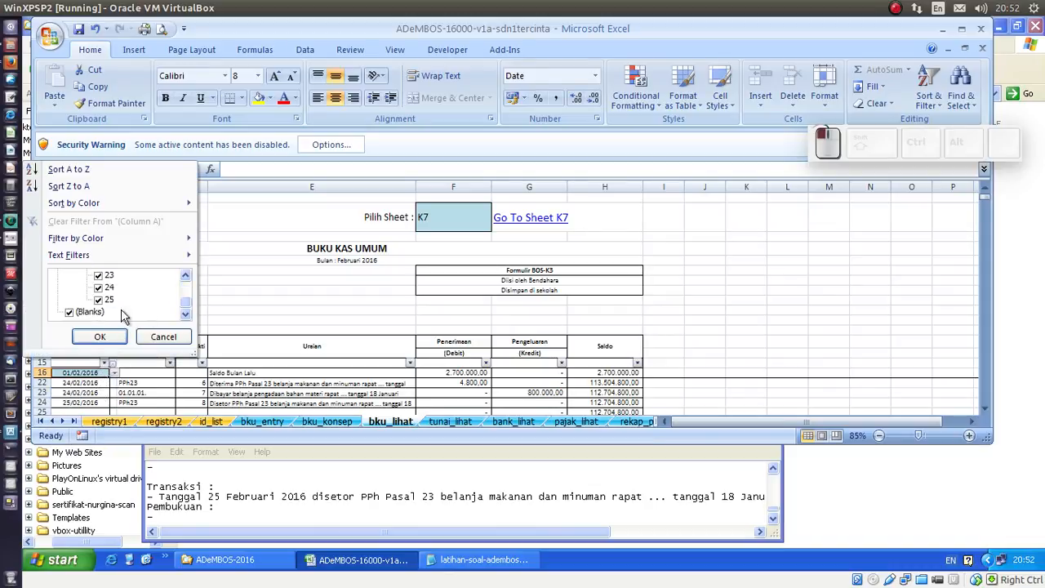
{"action": "left_click", "coordinate": [69, 312]}
{"action": "left_click", "coordinate": [100, 337]}
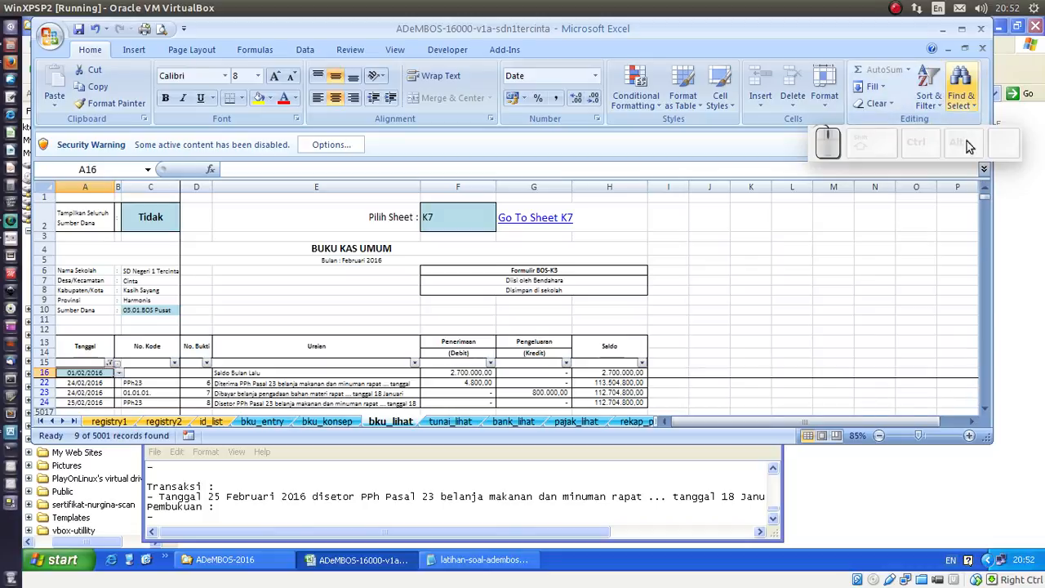
{"action": "double_click", "coordinate": [965, 31]}
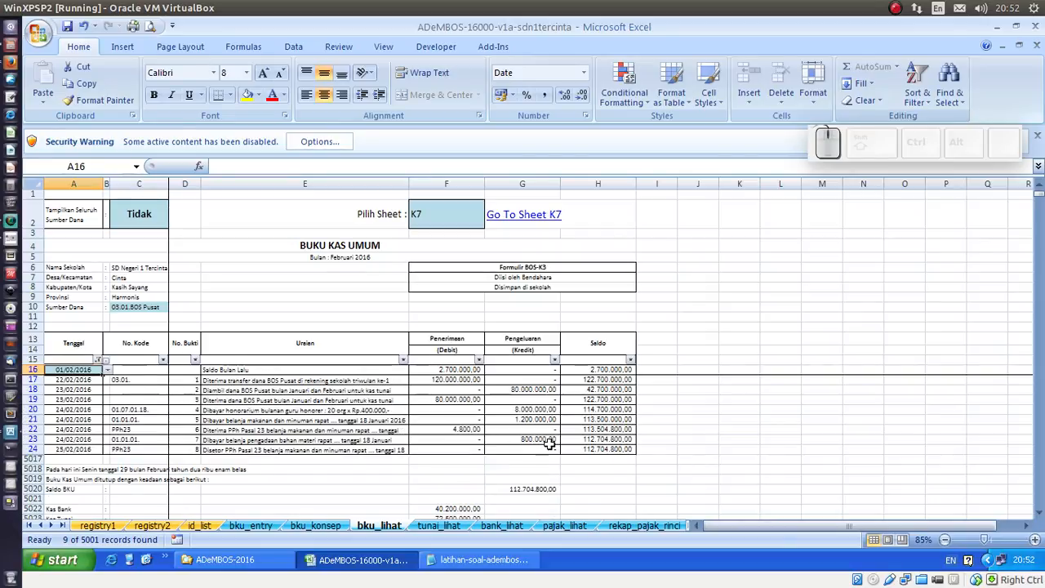
Step: Review the Penerimaan and Pengeluaran amounts of the Buku Kas Umum entries in rows 17 to 21
{"action": "left_click", "coordinate": [461, 380]}
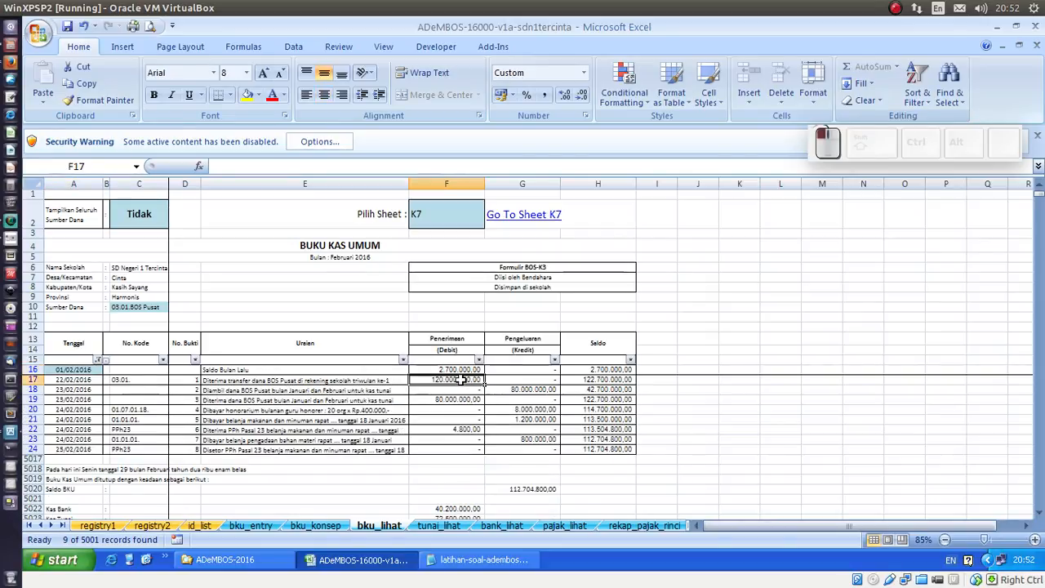
{"action": "left_click", "coordinate": [537, 390]}
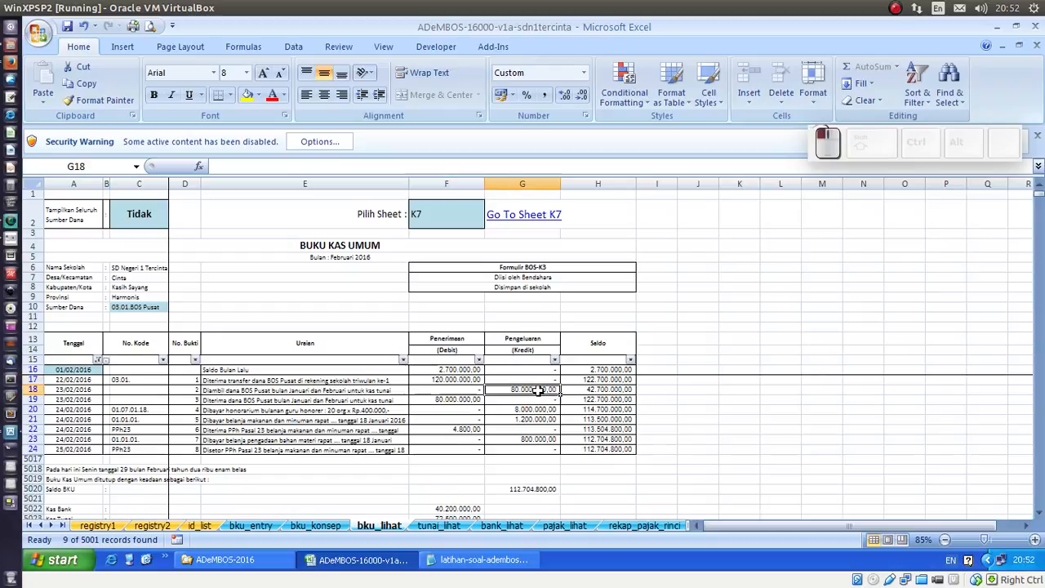
{"action": "left_click", "coordinate": [457, 400]}
{"action": "left_click", "coordinate": [514, 413]}
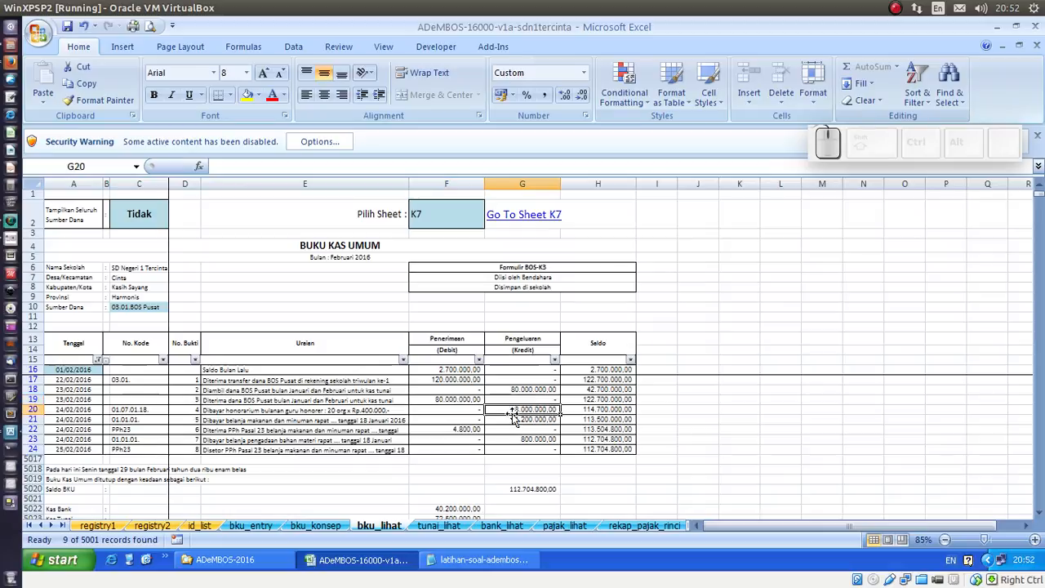
{"action": "left_click", "coordinate": [538, 421]}
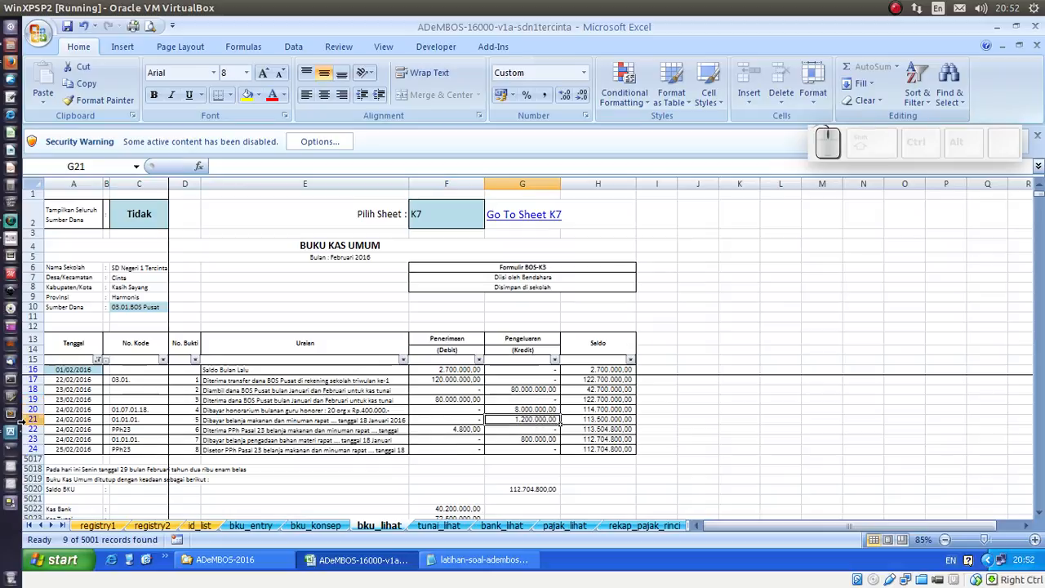
Step: Auto-fit the heights of rows 17 to 24 to their Uraian text and check the closing balance section below
{"action": "left_click_drag", "start_coordinate": [32, 379], "coordinate": [52, 449]}
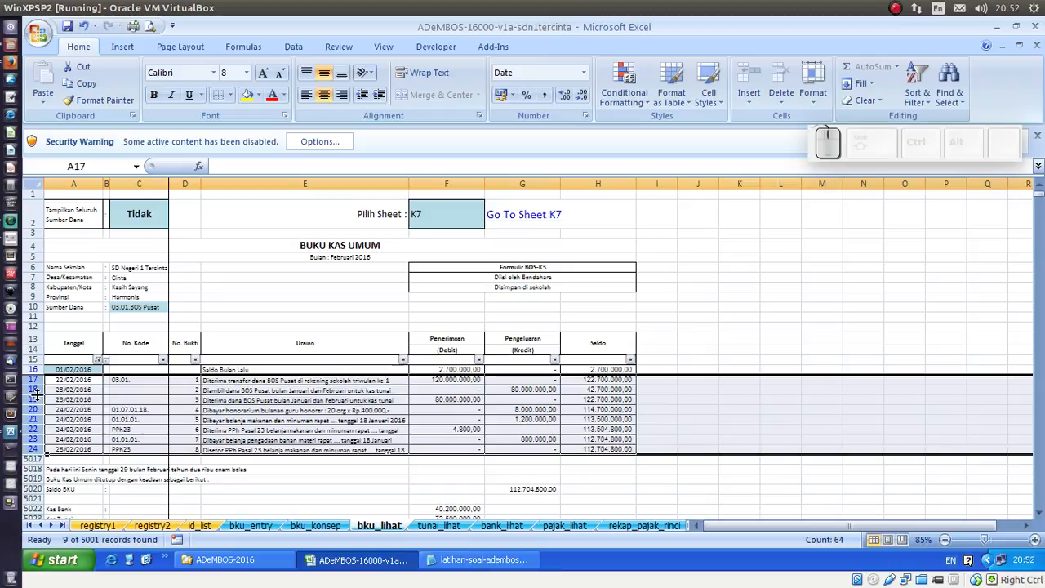
{"action": "left_click_drag", "start_coordinate": [37, 395], "coordinate": [36, 404]}
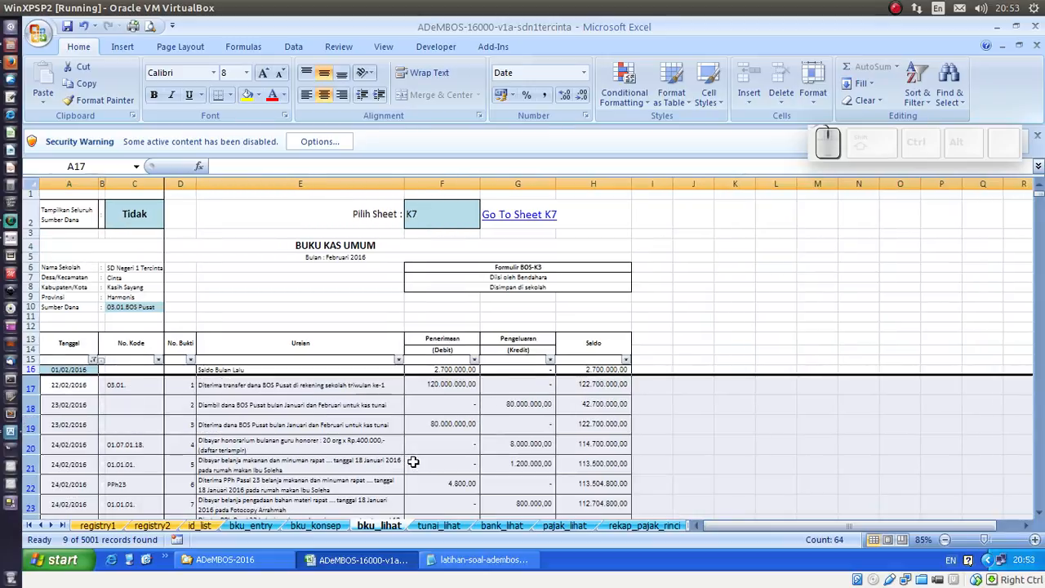
{"action": "left_click", "coordinate": [370, 441]}
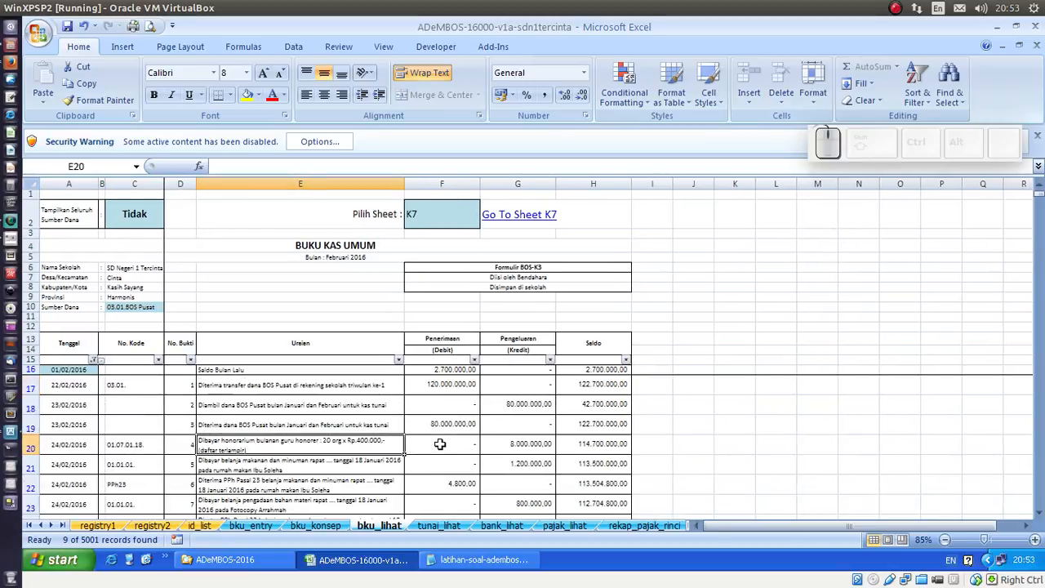
{"action": "scroll", "coordinate": [477, 446], "scroll_direction": "down", "scroll_amount": 3}
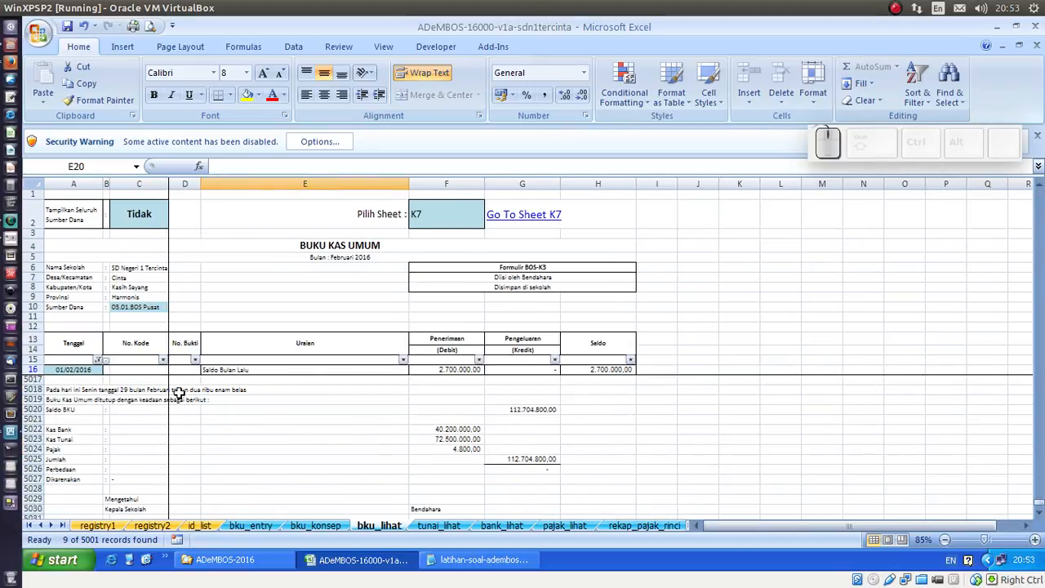
{"action": "scroll", "coordinate": [449, 488], "scroll_direction": "down", "scroll_amount": 1}
{"action": "scroll", "coordinate": [449, 488], "scroll_direction": "up", "scroll_amount": 4}
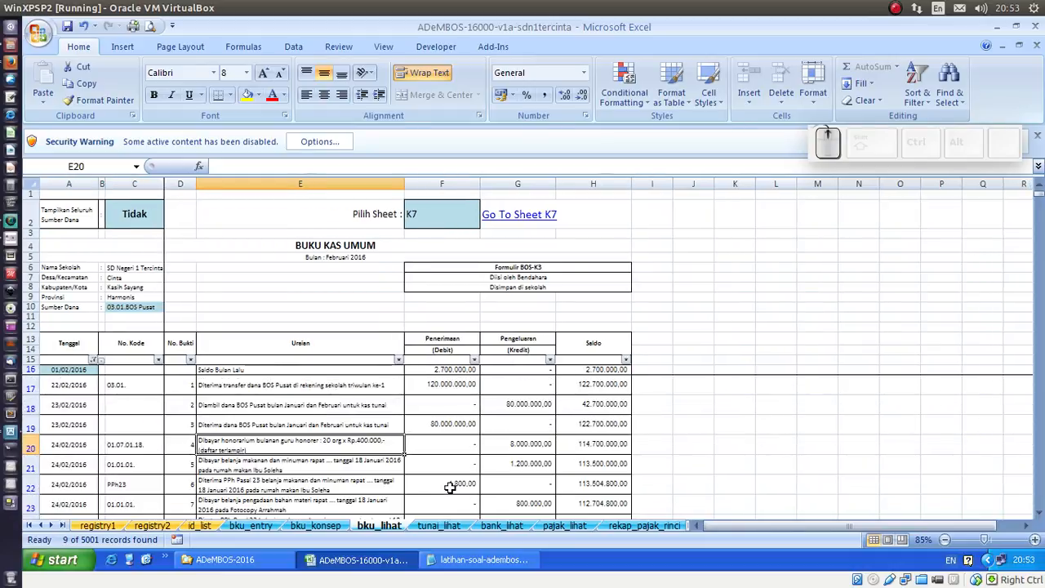
Step: On the tunai_lihat sheet, choose 01/02/2016 as the Tanggal of the opening balance row
{"action": "left_click", "coordinate": [439, 525]}
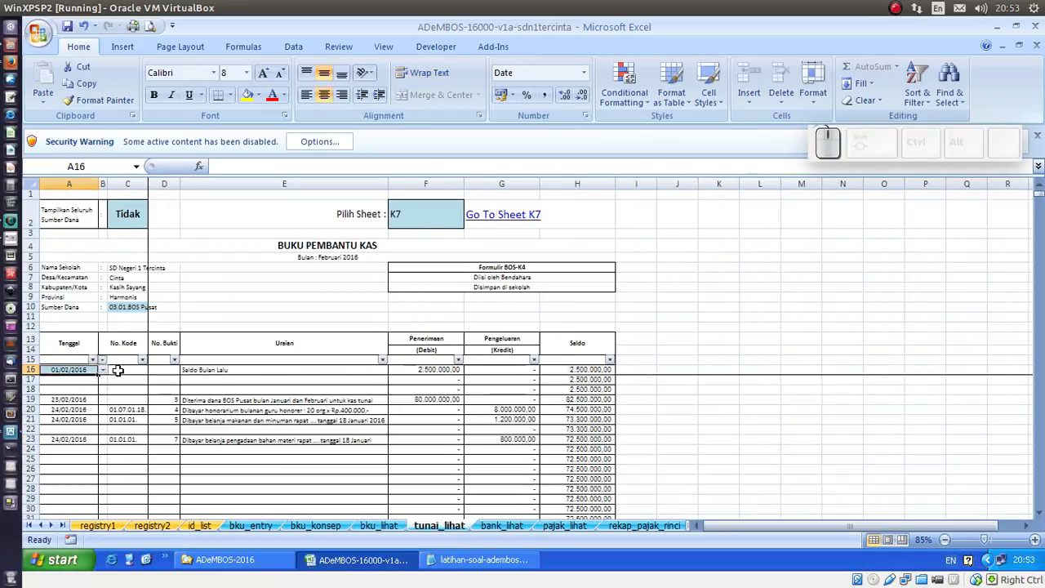
{"action": "left_click", "coordinate": [103, 370]}
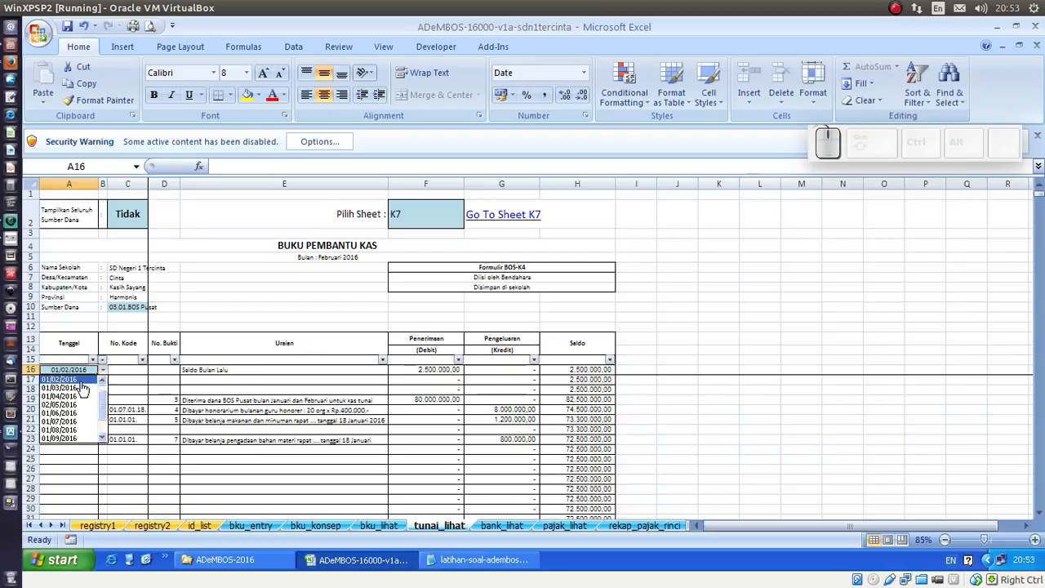
{"action": "left_click", "coordinate": [103, 381]}
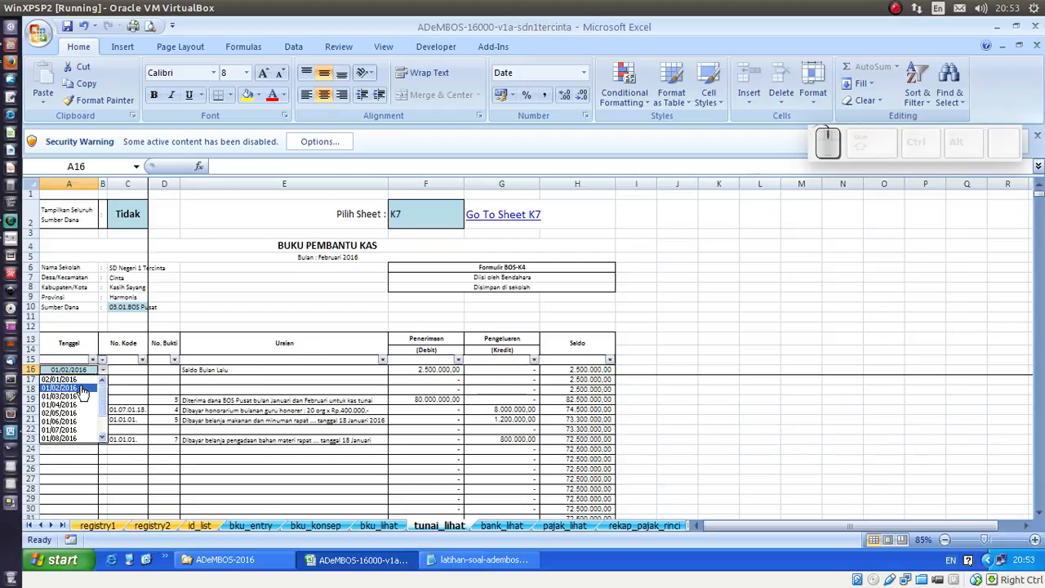
{"action": "left_click", "coordinate": [83, 392]}
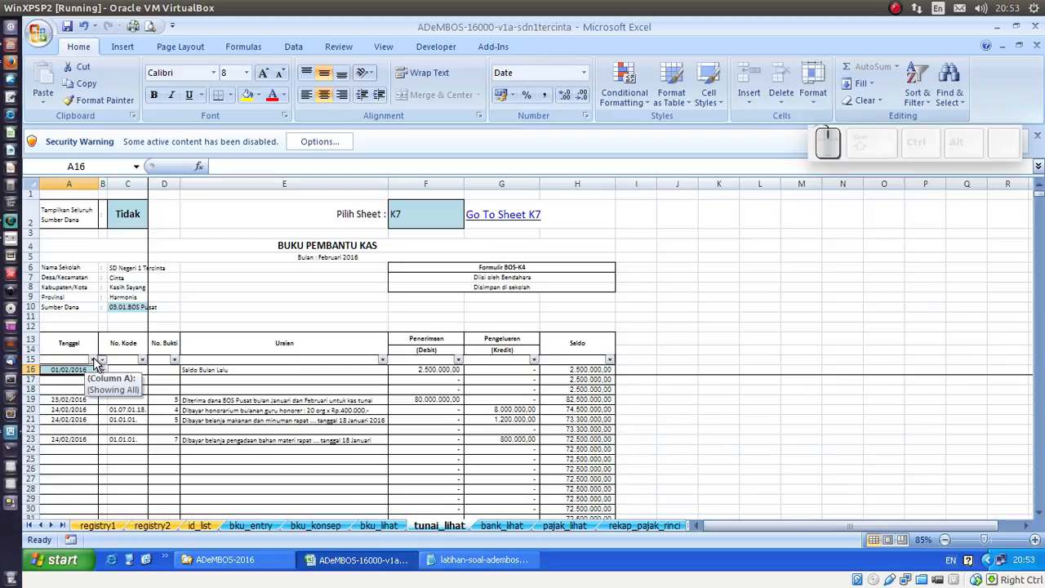
{"action": "left_click", "coordinate": [104, 374]}
{"action": "left_click", "coordinate": [104, 374]}
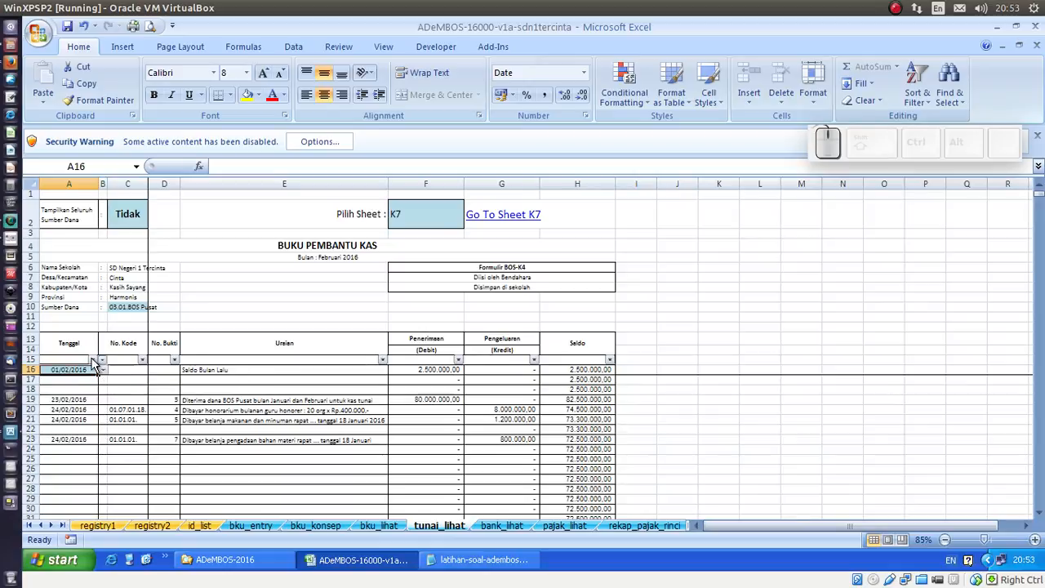
Step: Filter the blank Tanggal rows out of the Buku Pembantu Kas
{"action": "left_click", "coordinate": [93, 361]}
{"action": "left_click", "coordinate": [185, 314]}
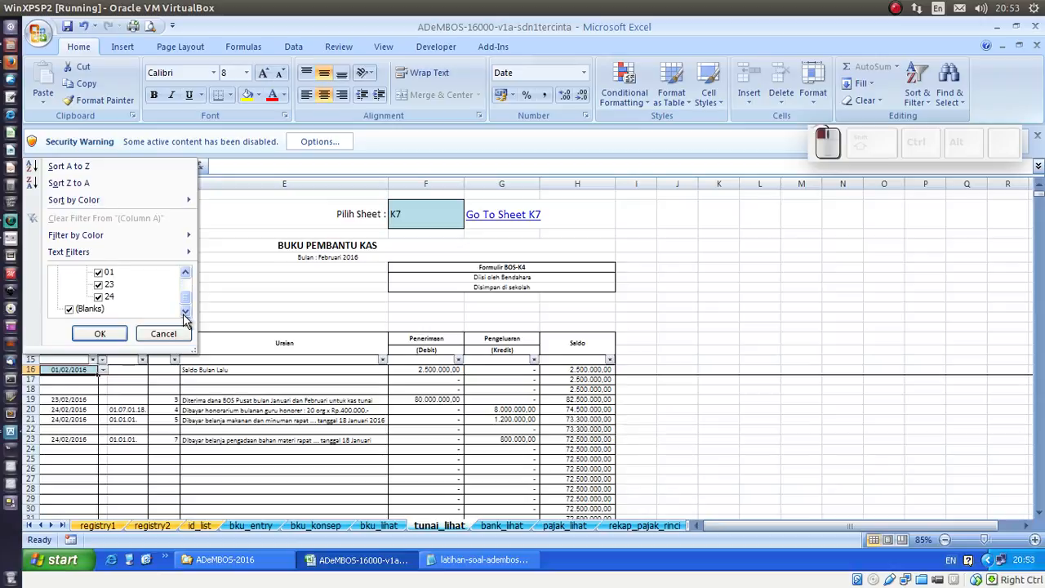
{"action": "left_click", "coordinate": [69, 310]}
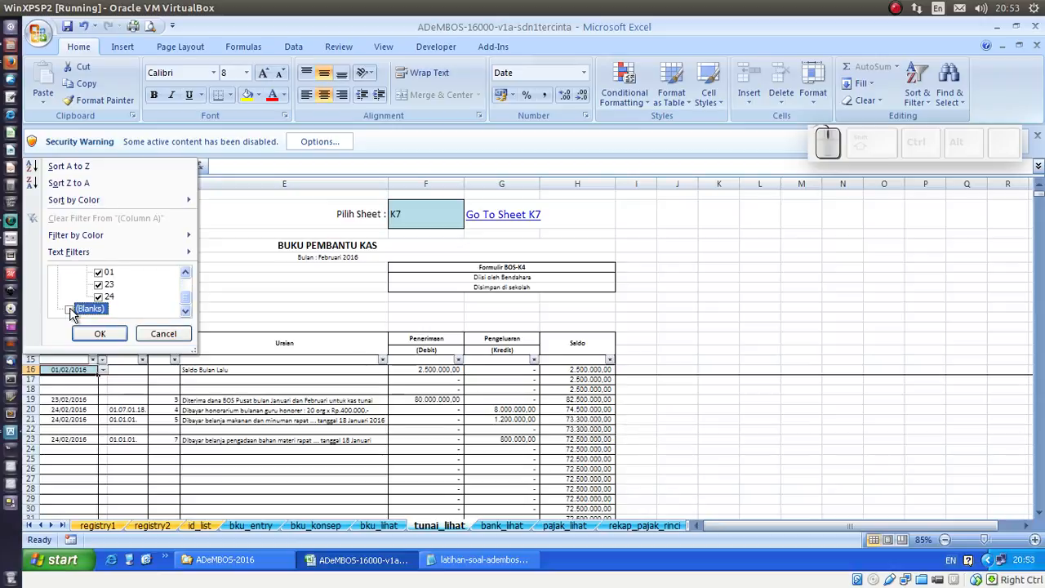
{"action": "left_click", "coordinate": [97, 335]}
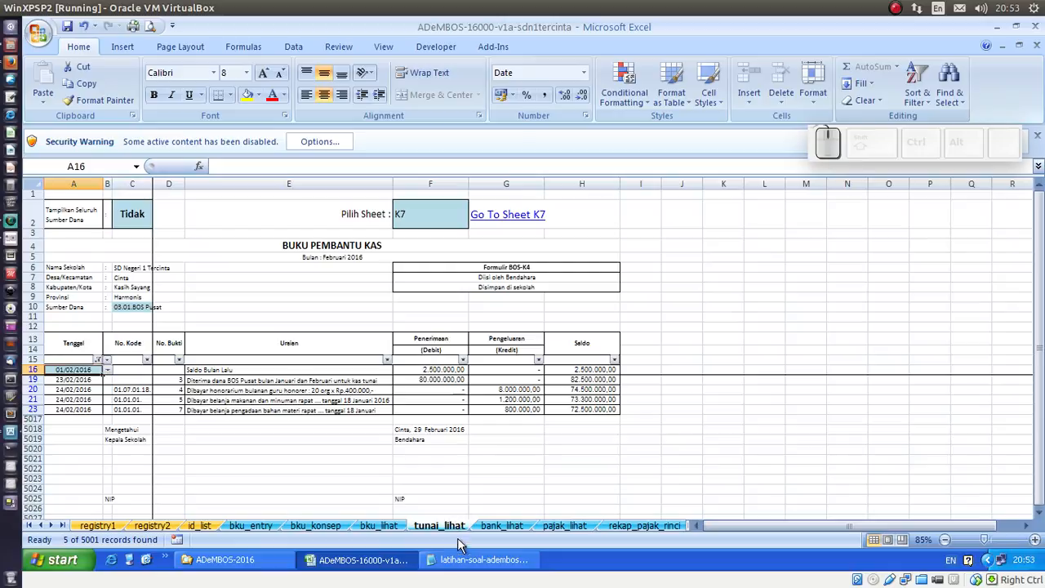
Step: On the bank_lihat sheet, set the opening row's Tanggal to 01/02/2016 and filter out the blank Tanggal rows
{"action": "left_click", "coordinate": [497, 526]}
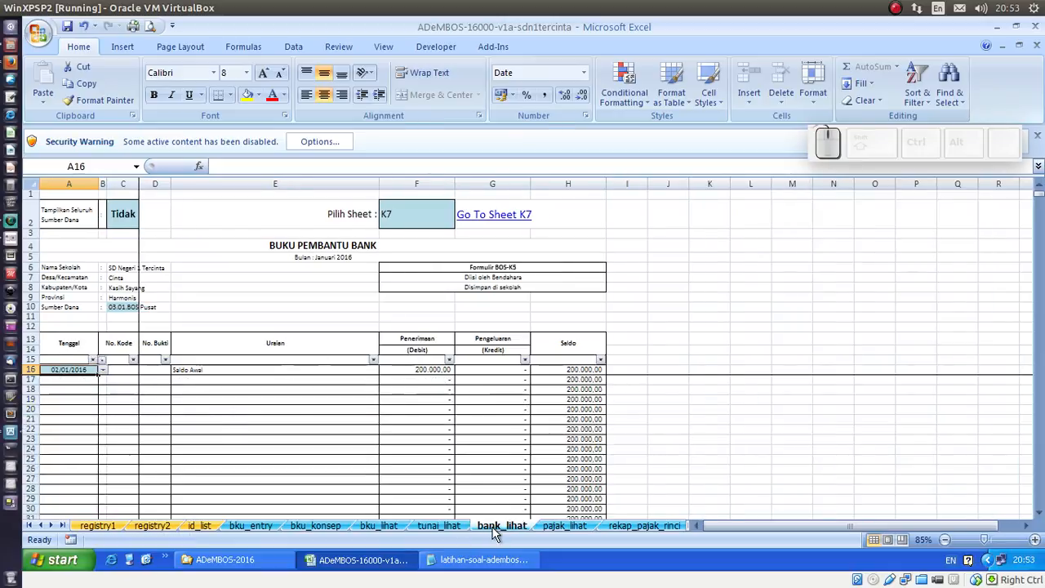
{"action": "left_click", "coordinate": [103, 370]}
{"action": "left_click", "coordinate": [83, 389]}
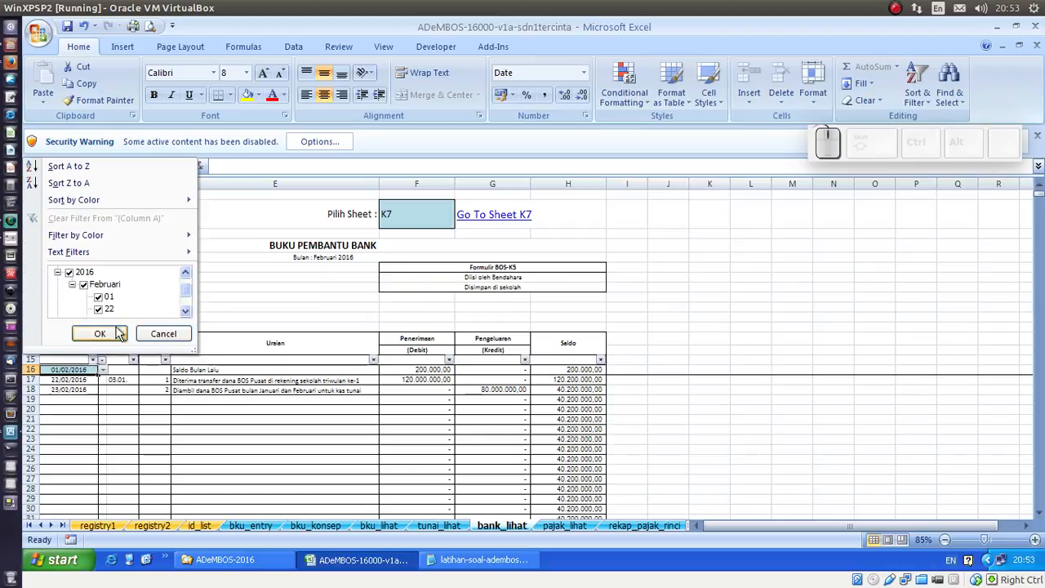
{"action": "left_click_drag", "start_coordinate": [186, 286], "coordinate": [181, 310]}
{"action": "left_click", "coordinate": [69, 311]}
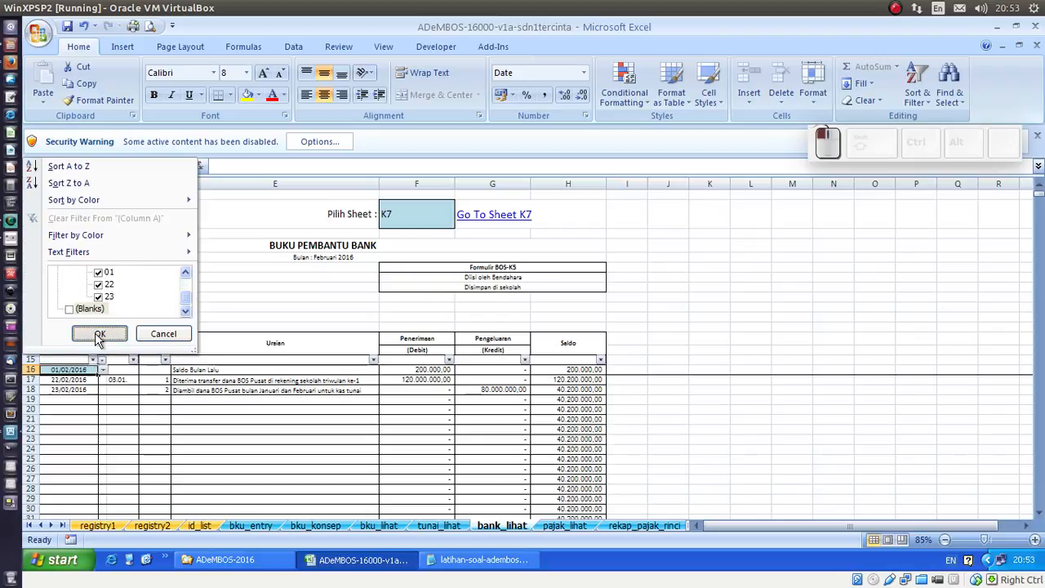
{"action": "left_click", "coordinate": [98, 333]}
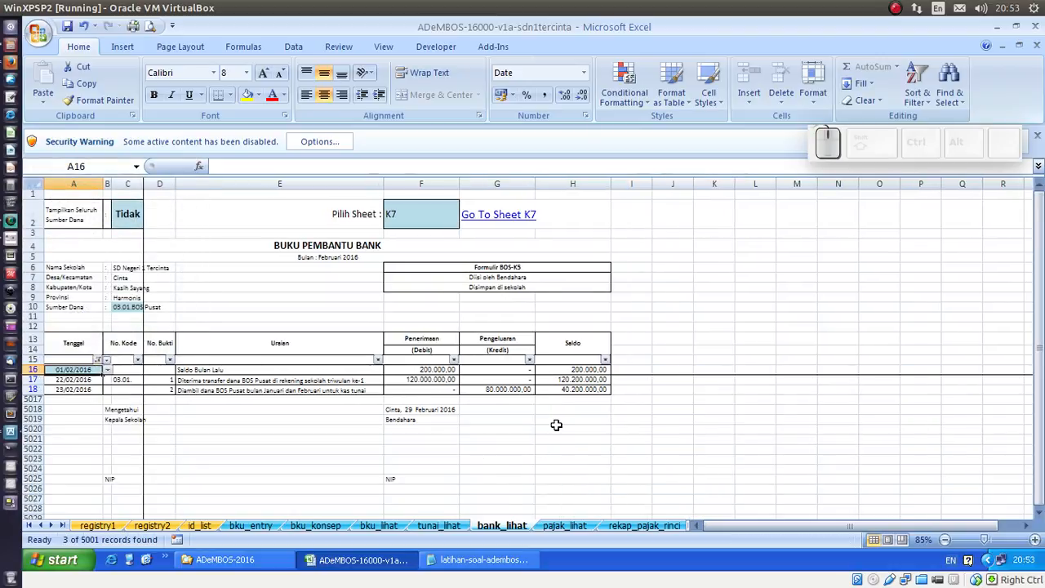
Step: Review the opening balance, the BOS Pusat transfer, the cash withdrawal and the closing Saldo in the Buku Pembantu Bank
{"action": "left_click", "coordinate": [440, 372]}
{"action": "left_click", "coordinate": [594, 370]}
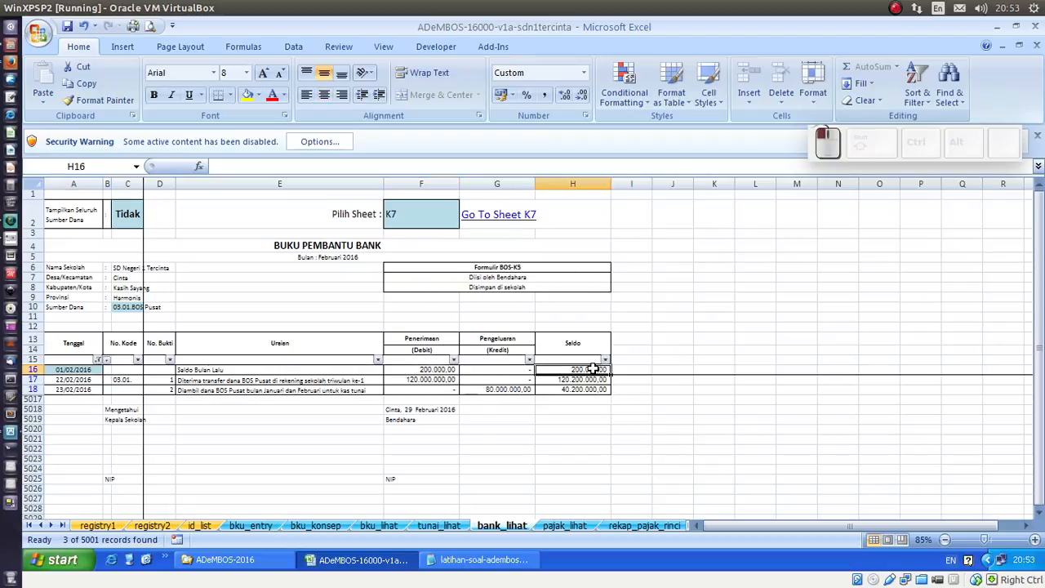
{"action": "left_click", "coordinate": [391, 379]}
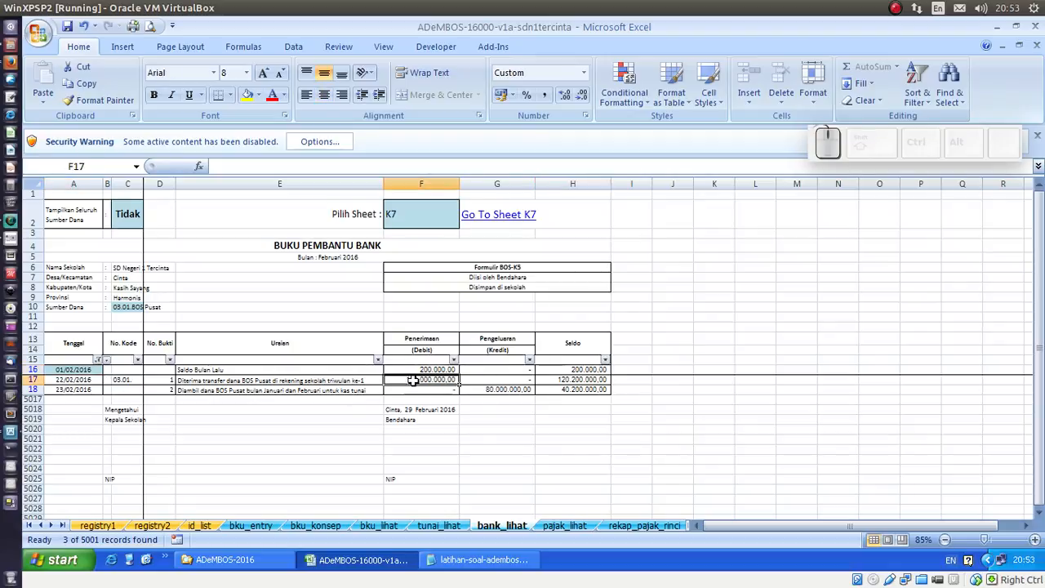
{"action": "left_click", "coordinate": [497, 389]}
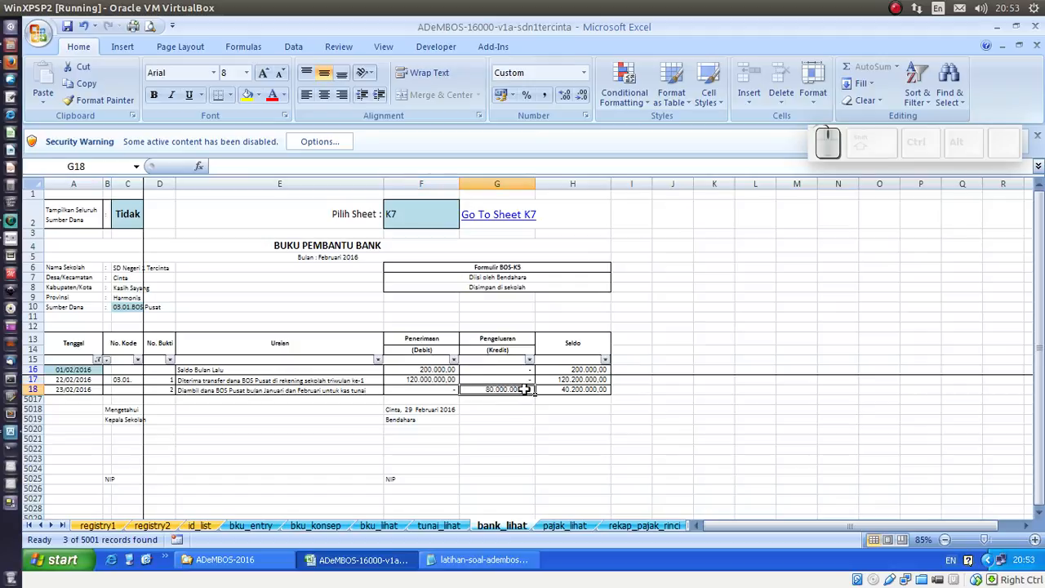
{"action": "left_click", "coordinate": [576, 391]}
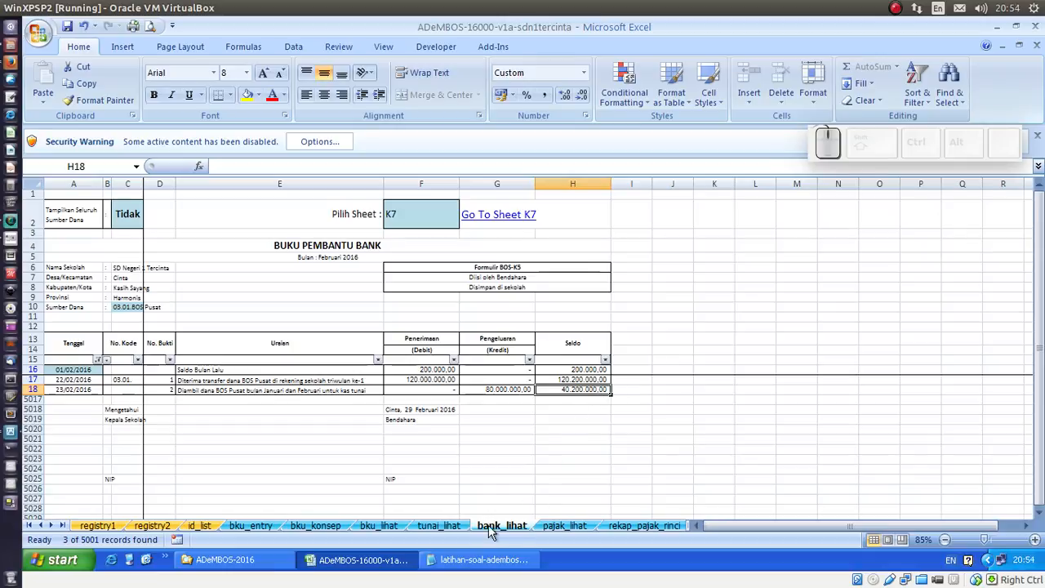
Step: Review the opening balance, cash receipt, Pengeluaran amounts and closing Saldo in the tunai_lihat sheet's Buku Pembantu Kas
{"action": "left_click", "coordinate": [439, 525]}
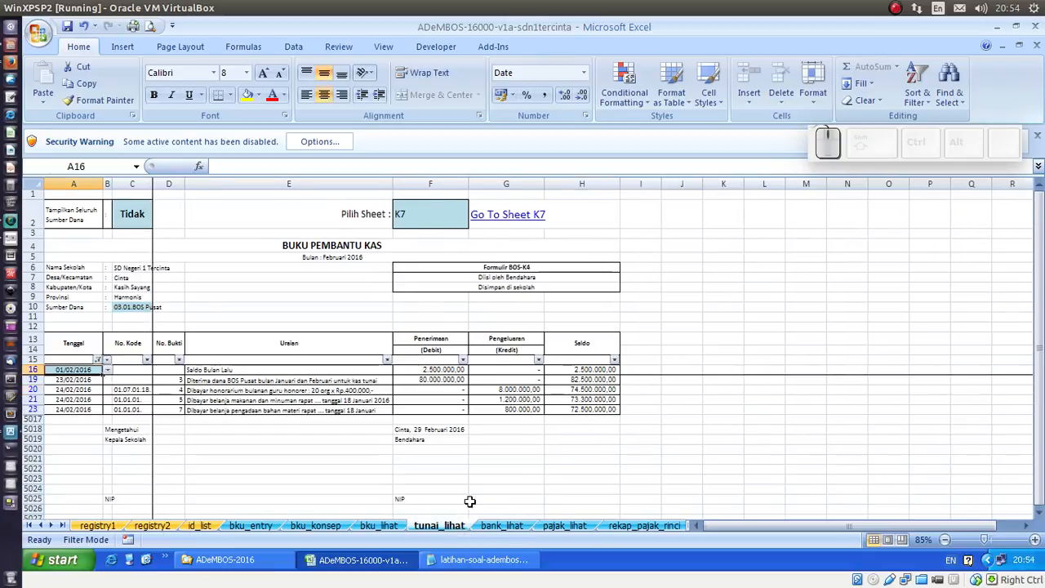
{"action": "left_click", "coordinate": [435, 369]}
{"action": "left_click", "coordinate": [581, 373]}
{"action": "left_click", "coordinate": [438, 380]}
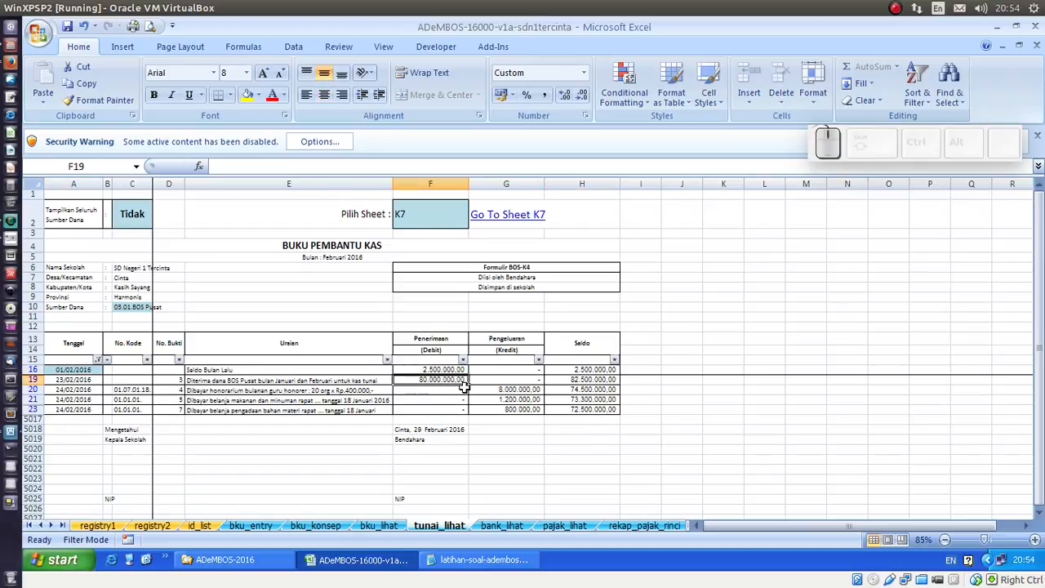
{"action": "left_click", "coordinate": [487, 389]}
{"action": "left_click", "coordinate": [496, 400]}
{"action": "left_click", "coordinate": [516, 409]}
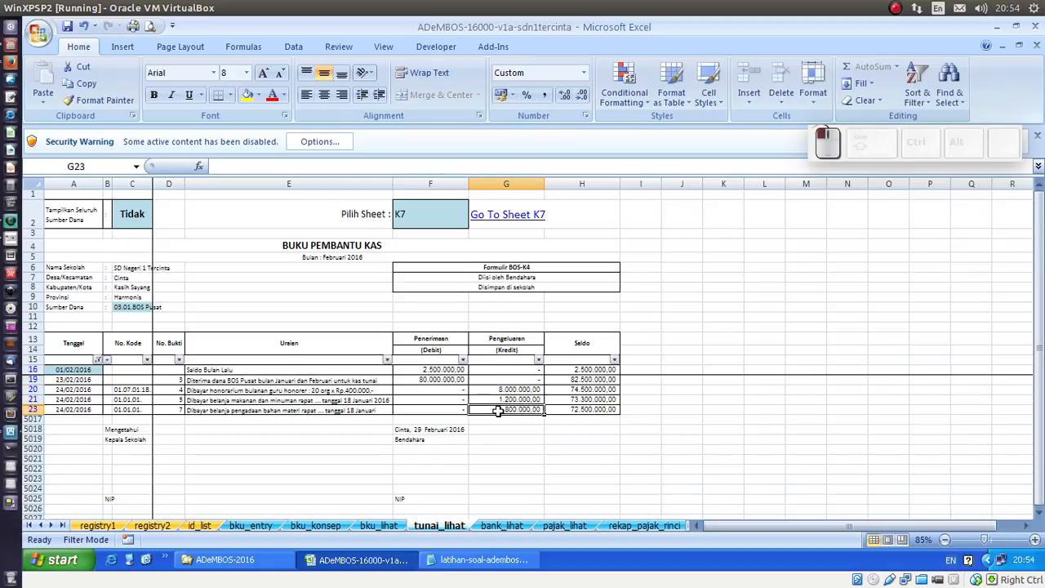
{"action": "left_click", "coordinate": [584, 409]}
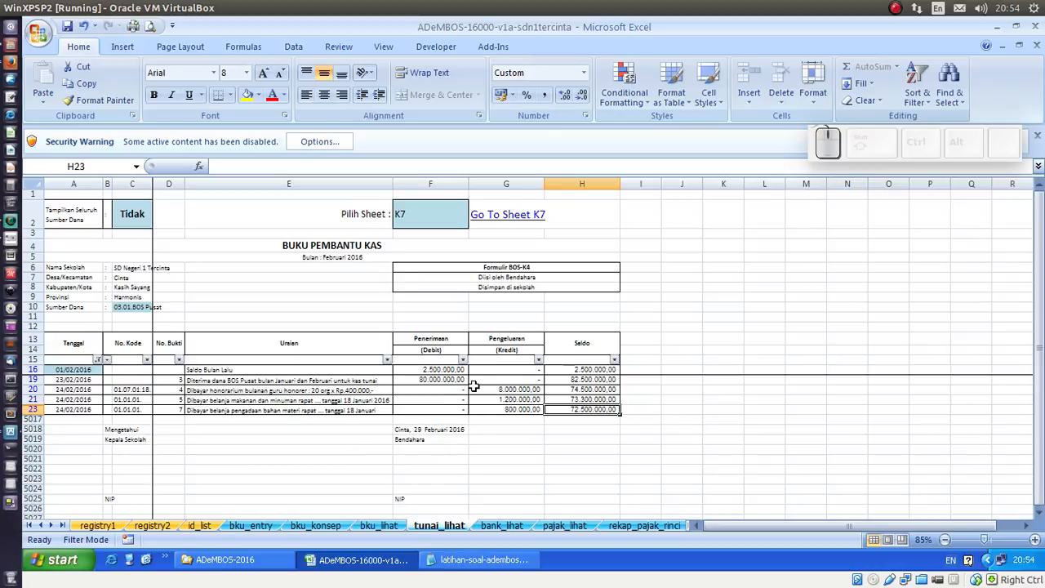
Step: Auto-fit the heights of rows 19 to 23 in the Buku Pembantu Kas to their Uraian text
{"action": "left_click", "coordinate": [287, 391]}
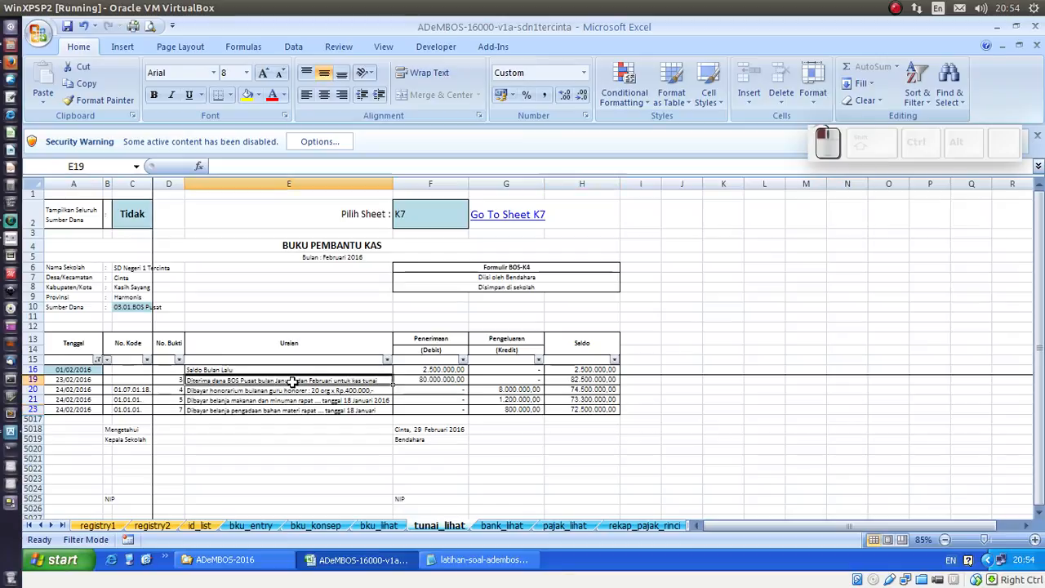
{"action": "mouse_move", "coordinate": [32, 380]}
{"action": "left_mouse_down"}
{"action": "mouse_move", "coordinate": [49, 409]}
{"action": "mouse_move", "coordinate": [37, 394]}
{"action": "left_mouse_up"}
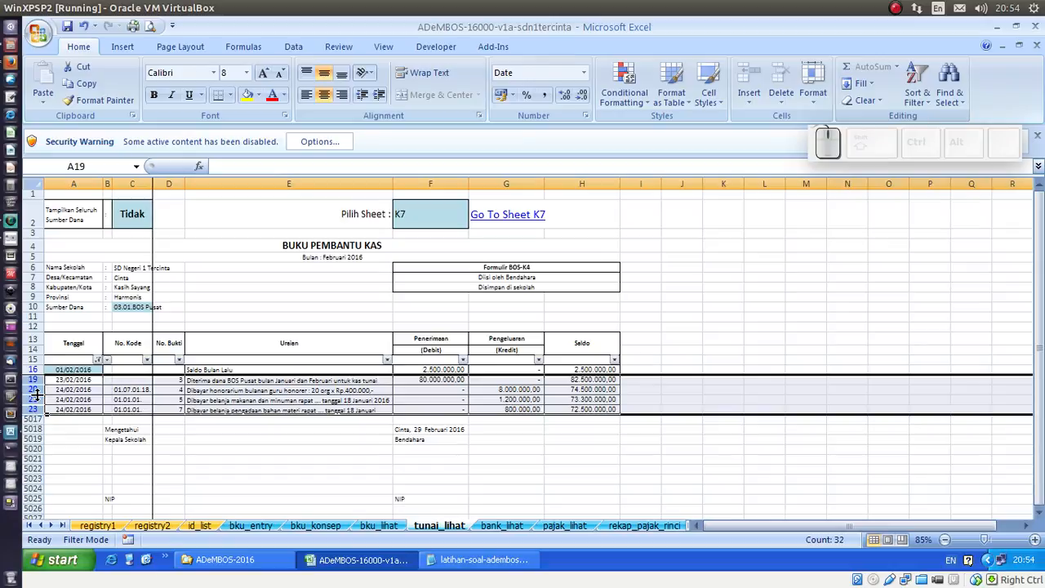
{"action": "double_click", "coordinate": [37, 394]}
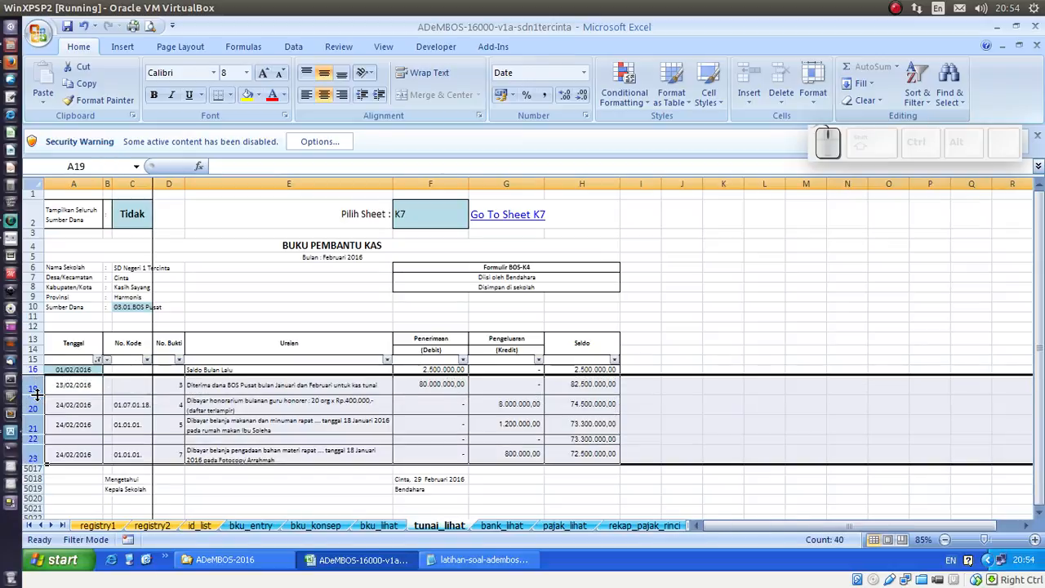
{"action": "left_click", "coordinate": [417, 439]}
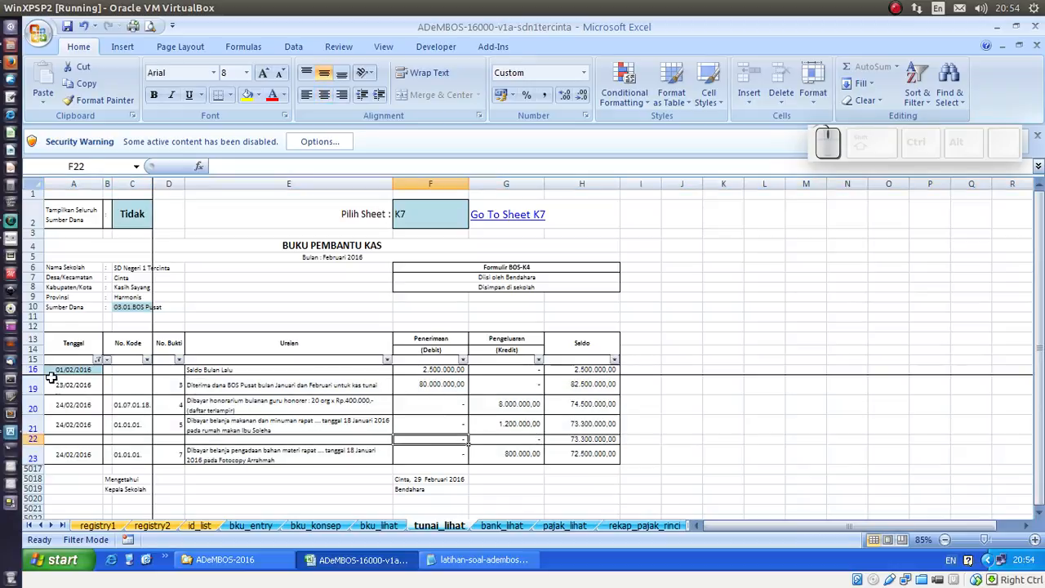
Step: Filter the blank Tanggal row out of the resized Buku Pembantu Kas again
{"action": "left_click", "coordinate": [98, 360]}
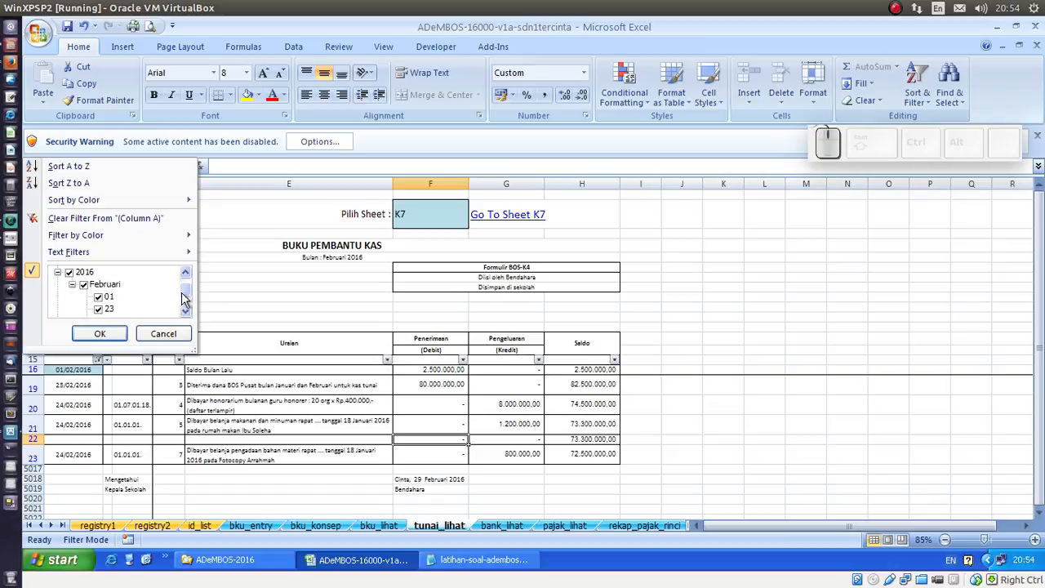
{"action": "left_click", "coordinate": [186, 310]}
{"action": "left_click", "coordinate": [69, 309]}
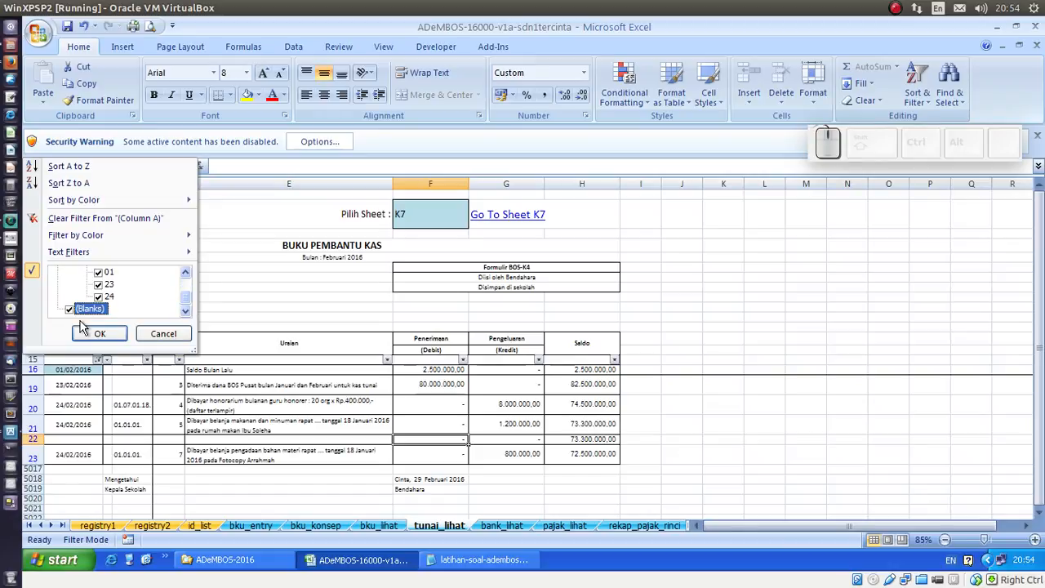
{"action": "left_click", "coordinate": [98, 334]}
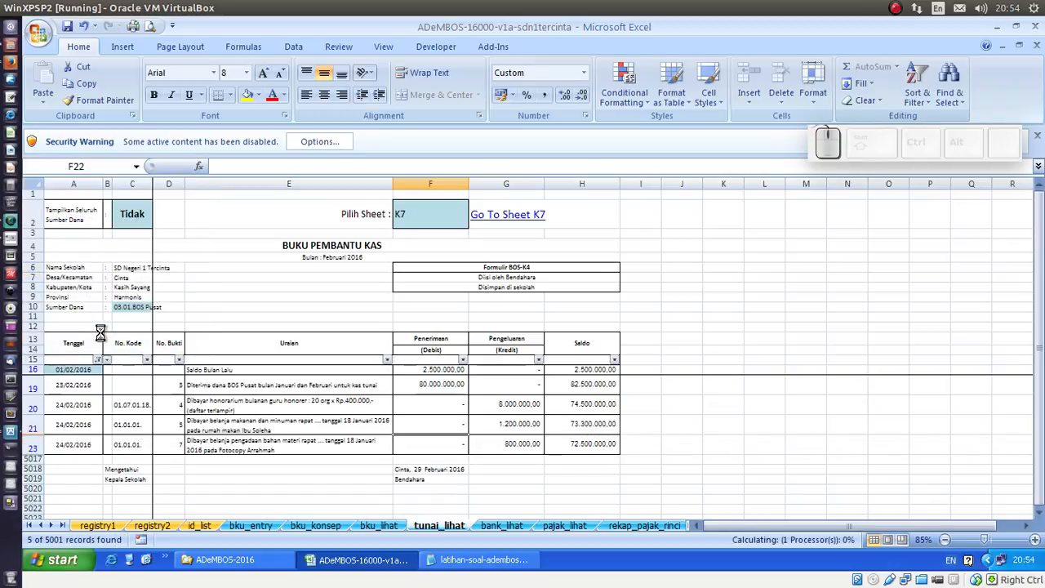
{"action": "left_click", "coordinate": [490, 399]}
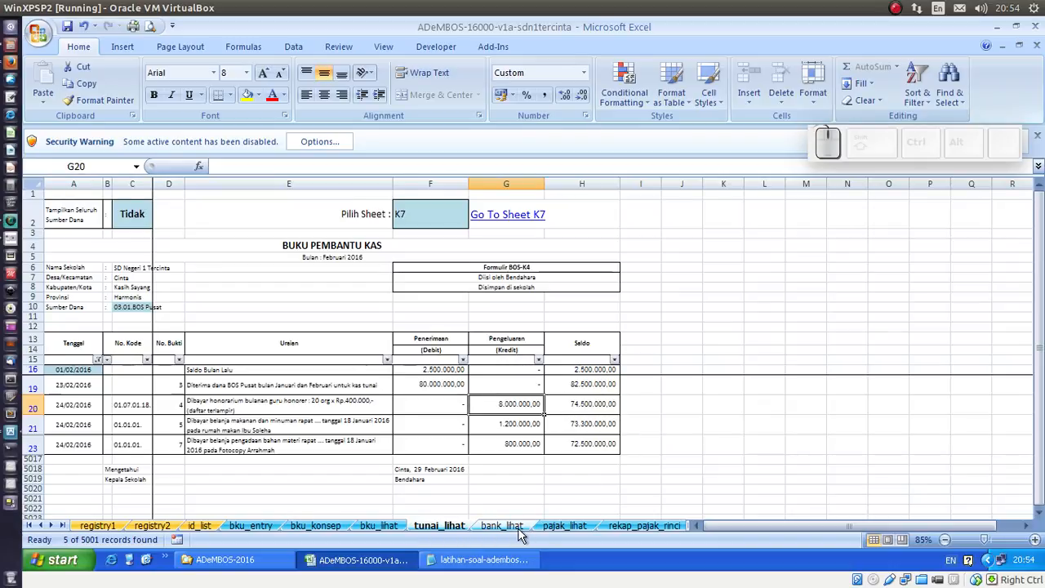
Step: On the pajak_lihat sheet, choose 01/02/2016 as the Tanggal of the opening balance row
{"action": "left_click", "coordinate": [564, 526]}
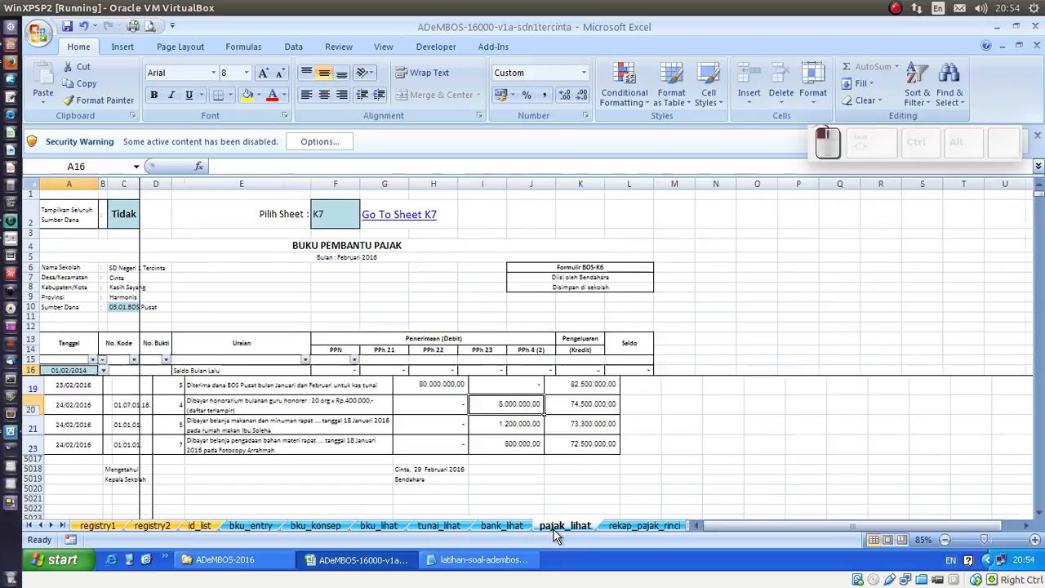
{"action": "left_click", "coordinate": [102, 370]}
{"action": "left_click", "coordinate": [81, 390]}
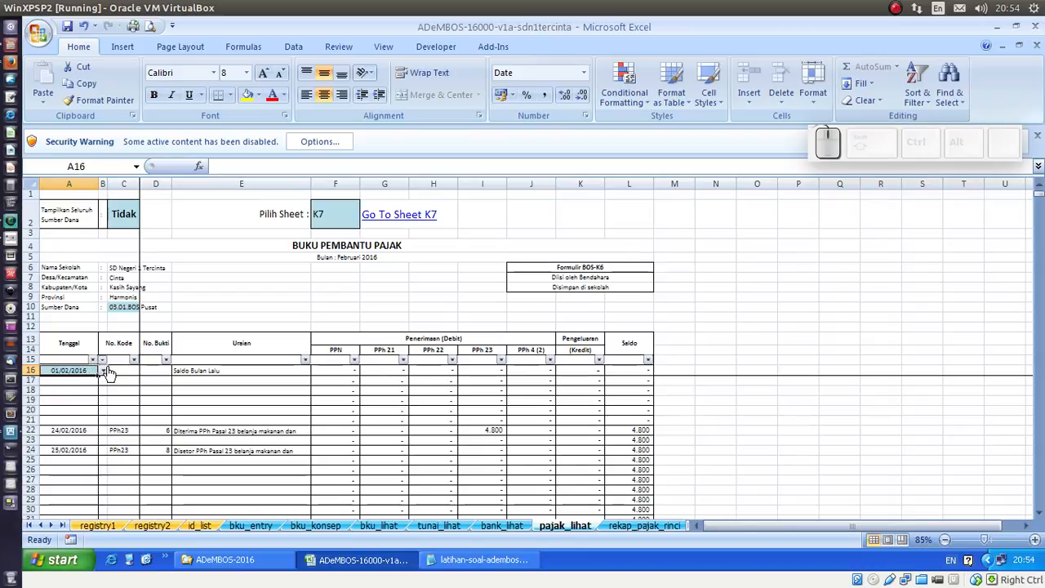
Step: Filter the blank Tanggal rows out of the Buku Pembantu Pajak
{"action": "left_click", "coordinate": [92, 360]}
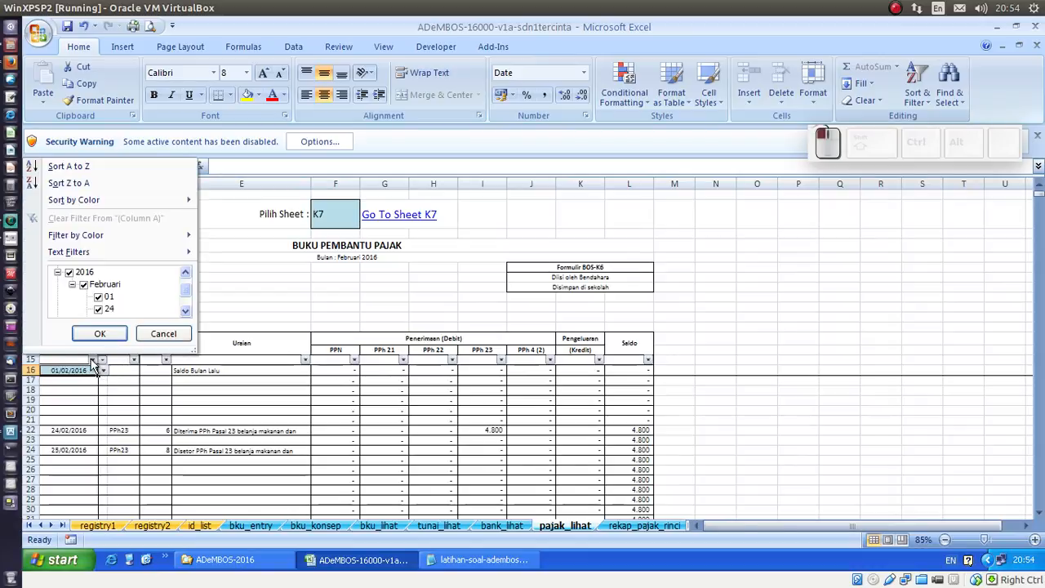
{"action": "left_click", "coordinate": [185, 310]}
{"action": "left_click", "coordinate": [69, 311]}
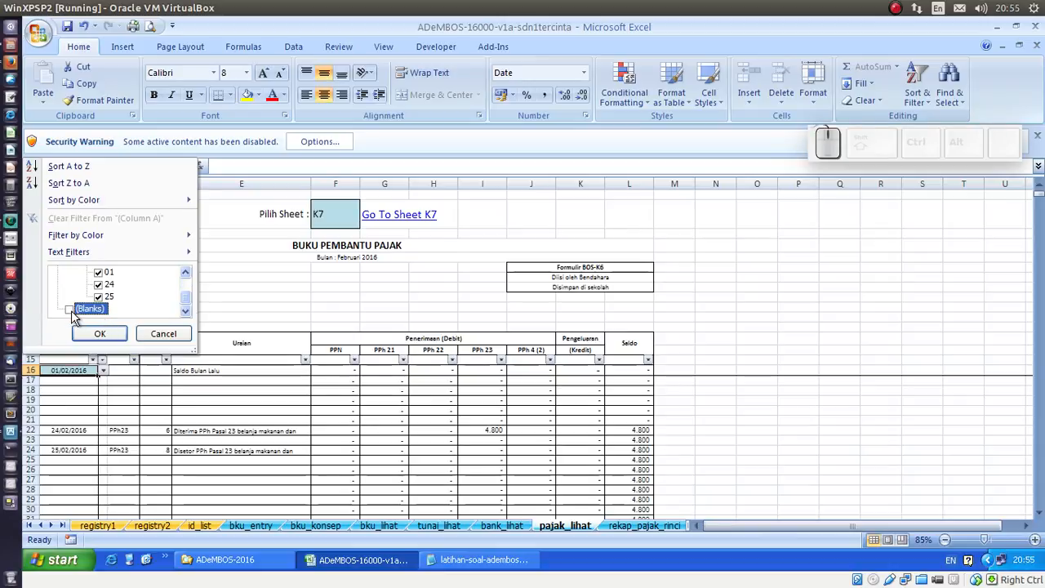
{"action": "left_click", "coordinate": [71, 312]}
{"action": "left_click", "coordinate": [99, 333]}
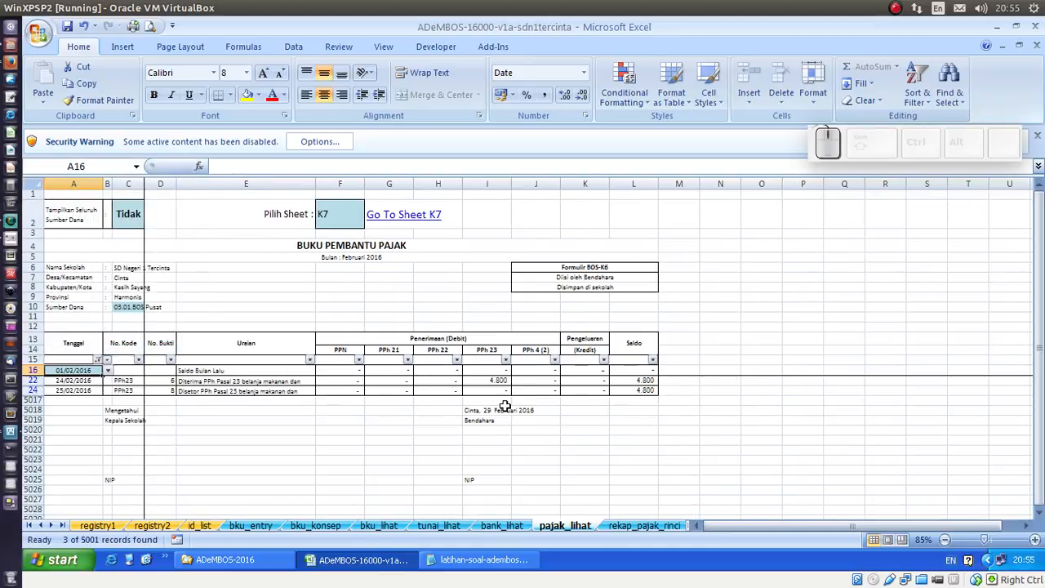
Step: Check the February PPh Pasal 23 Penerimaan and Sisa in the rekap_pajak_rinci tax recapitulation
{"action": "left_click", "coordinate": [618, 526]}
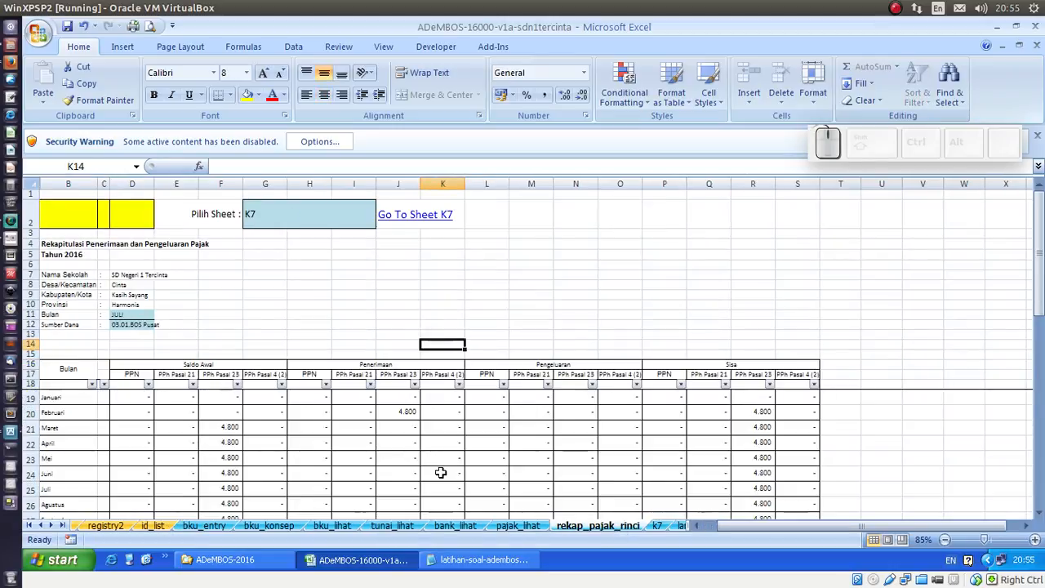
{"action": "left_click", "coordinate": [400, 412]}
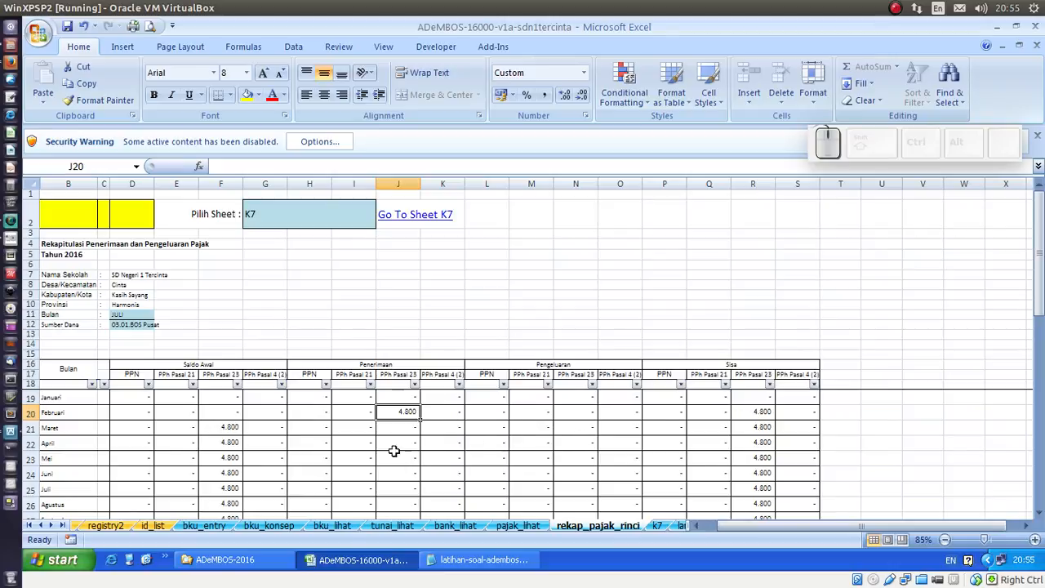
{"action": "left_click", "coordinate": [758, 413]}
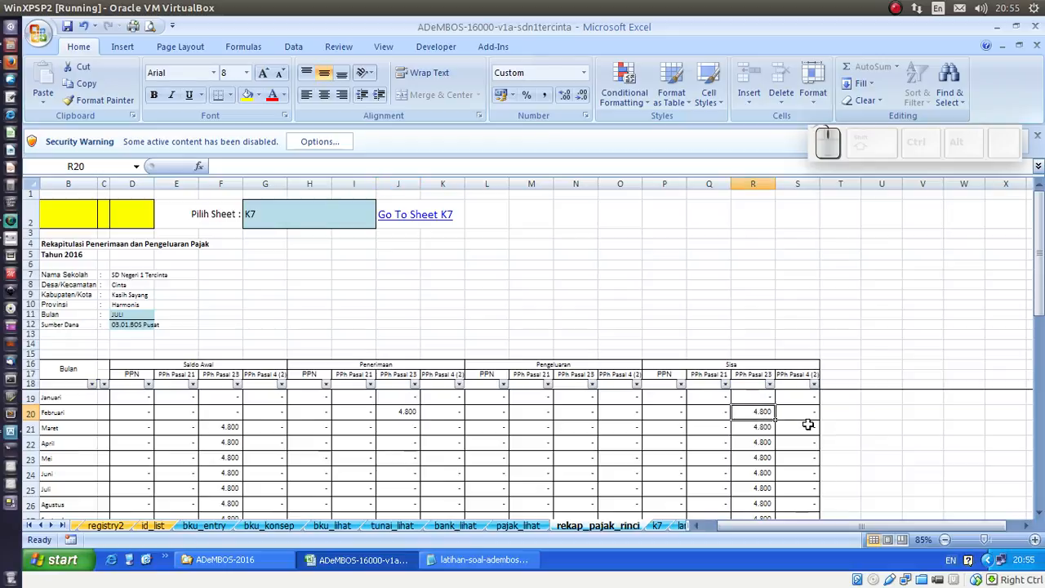
Step: On the bku_entry sheet, enter 4800 as the Pengeluaran of the 25/02/2016 PPh Pasal 23 tax deposit
{"action": "left_click", "coordinate": [215, 528]}
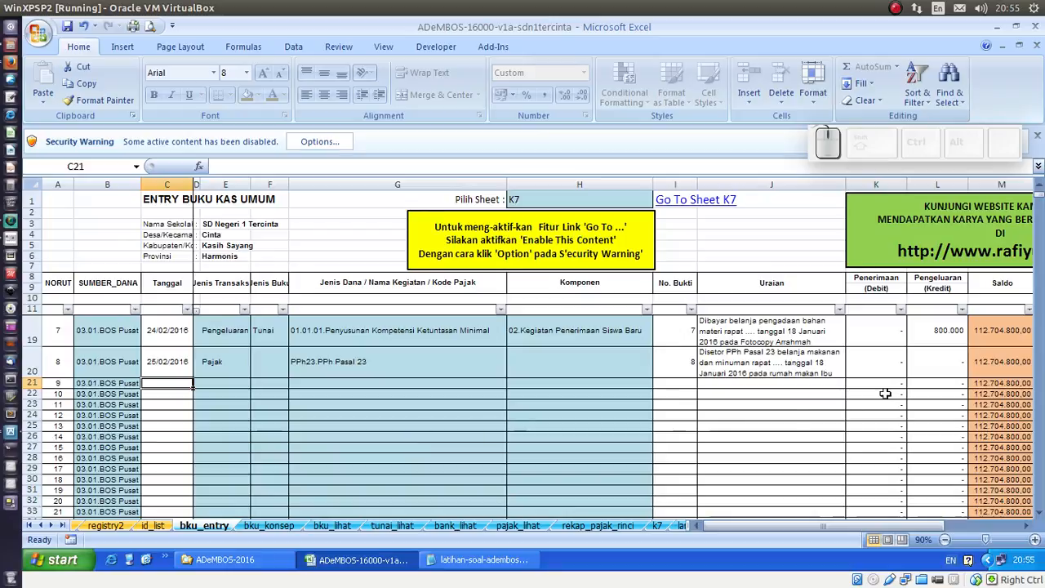
{"action": "left_click", "coordinate": [931, 372]}
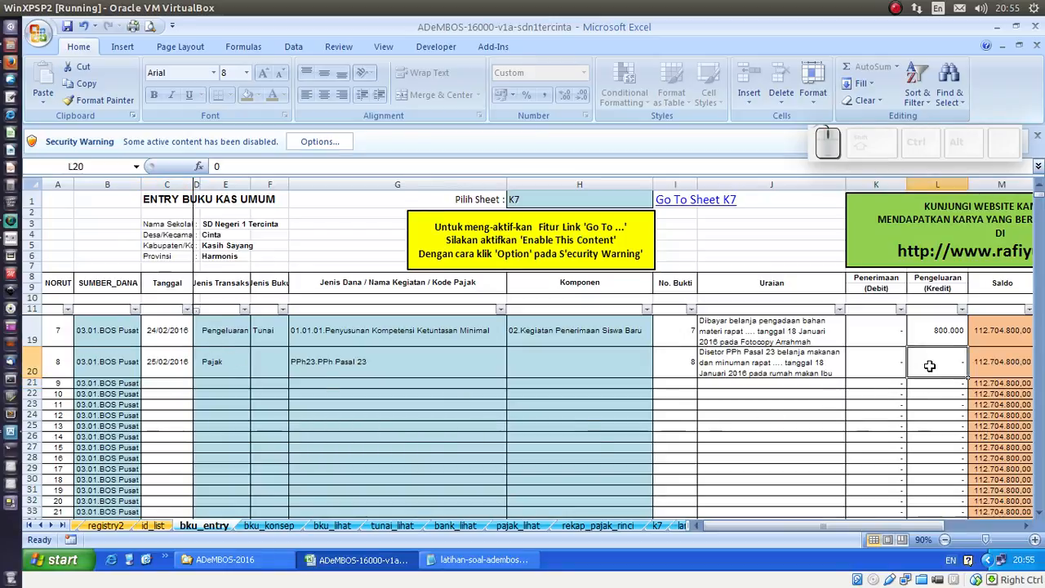
{"action": "type", "text": "78"}
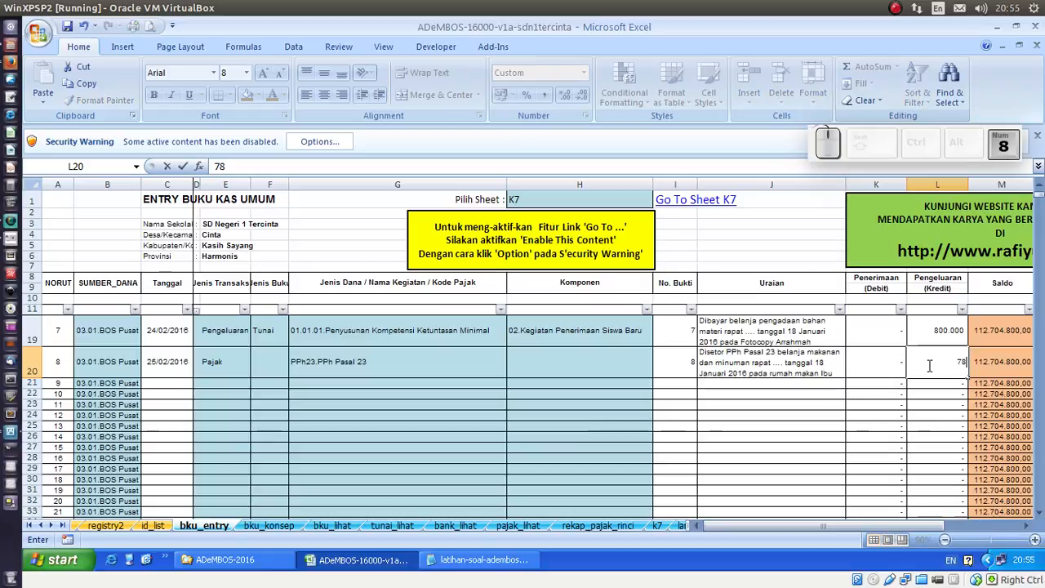
{"action": "key", "text": "BackSpace"}
{"action": "key", "text": "BackSpace"}
{"action": "type", "text": "480000"}
{"action": "key", "text": "BackSpace"}
{"action": "key", "text": "BackSpace"}
{"action": "key", "text": "Return"}
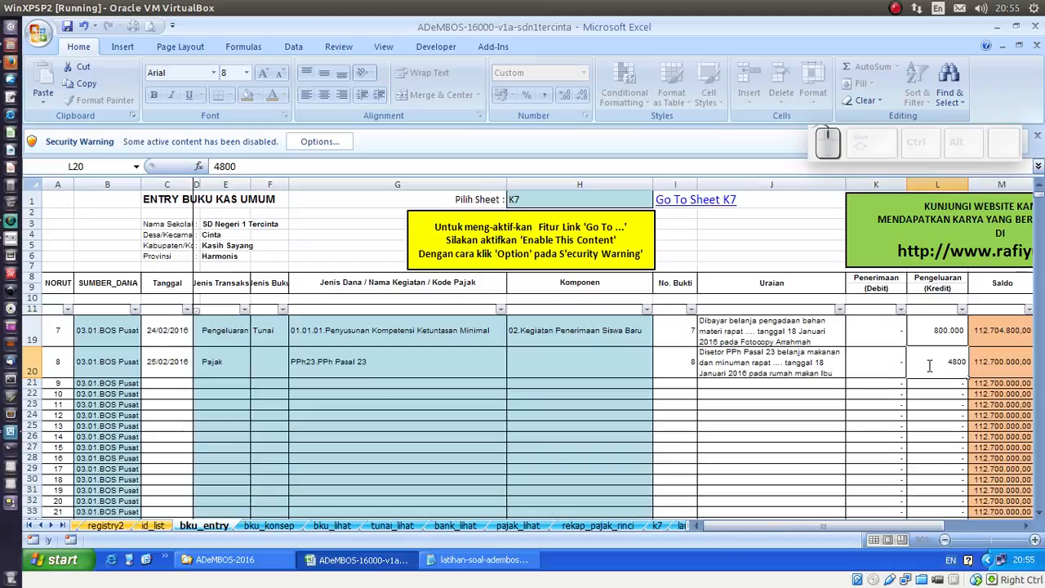
{"action": "key", "text": "Return"}
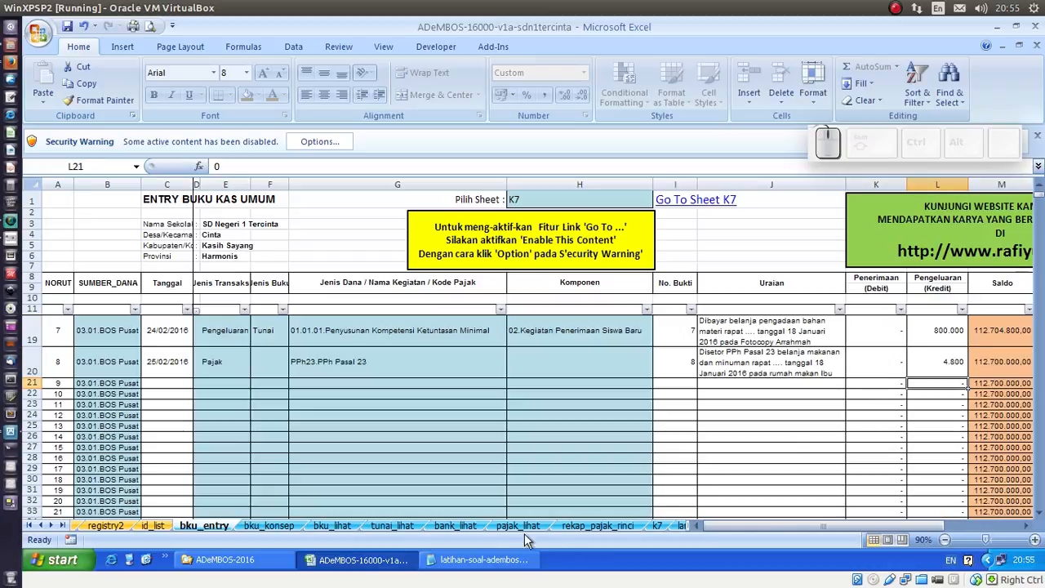
Step: Recheck February's PPh Pasal 23 Pengeluaran in the rekap_pajak_rinci tax recapitulation
{"action": "left_click", "coordinate": [577, 528]}
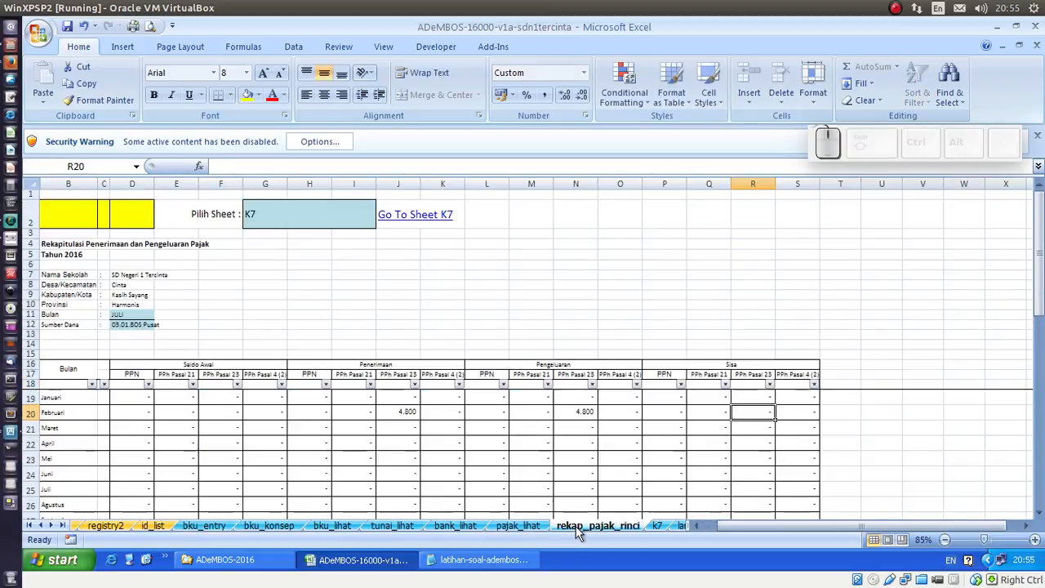
{"action": "left_click", "coordinate": [577, 414]}
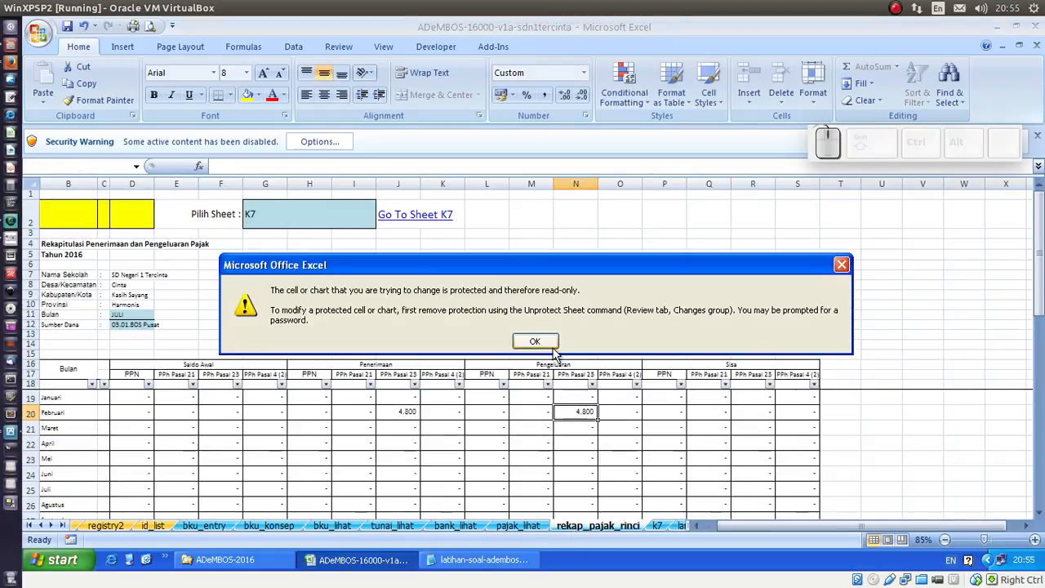
{"action": "left_click", "coordinate": [545, 342]}
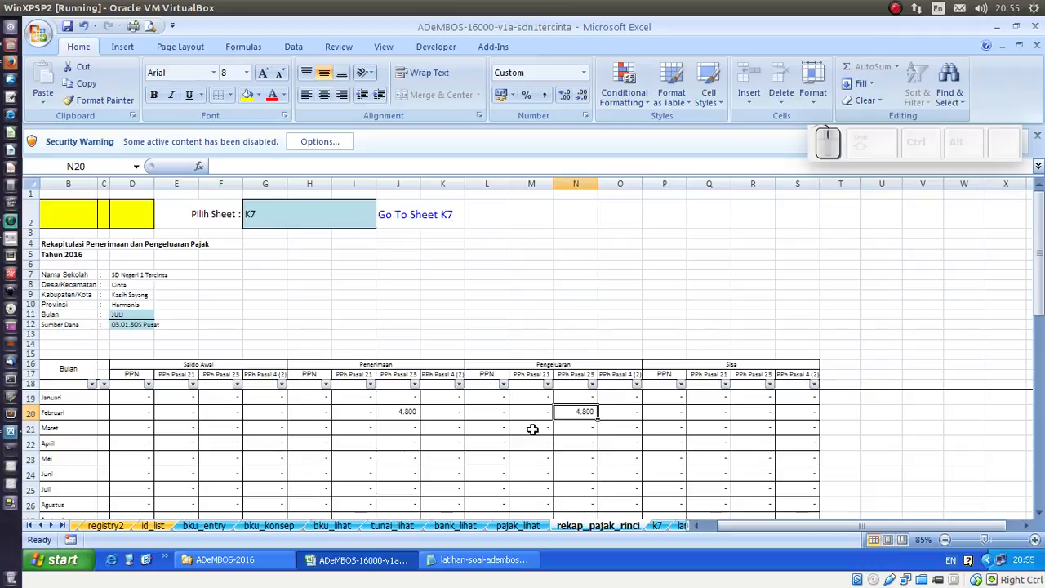
Step: On the k7 sheet, set the Triwulan of the Formulir BOS-K7 report to 1
{"action": "left_click", "coordinate": [654, 526]}
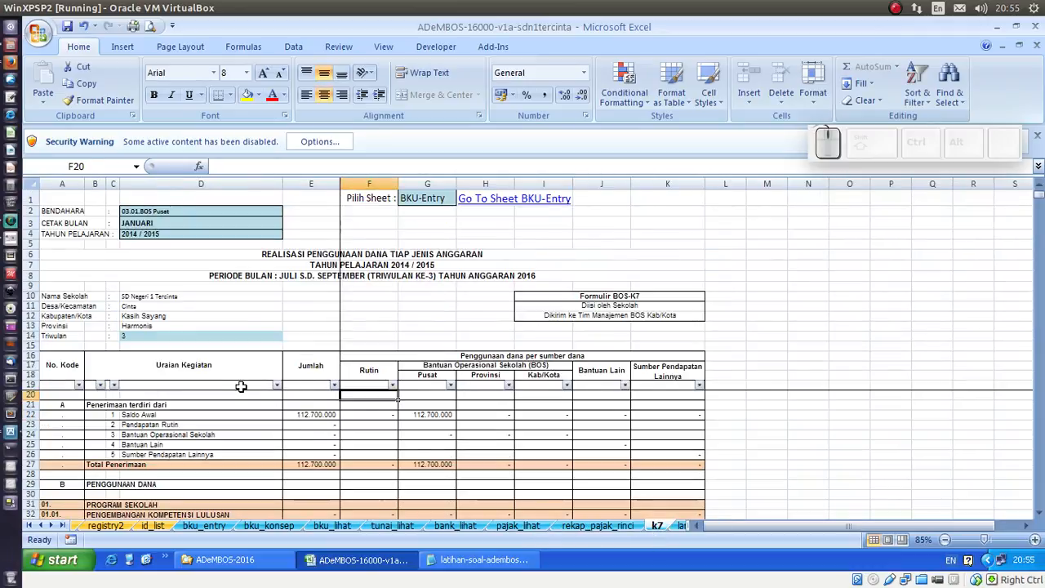
{"action": "left_click", "coordinate": [205, 339]}
{"action": "left_click", "coordinate": [287, 336]}
{"action": "left_click", "coordinate": [256, 356]}
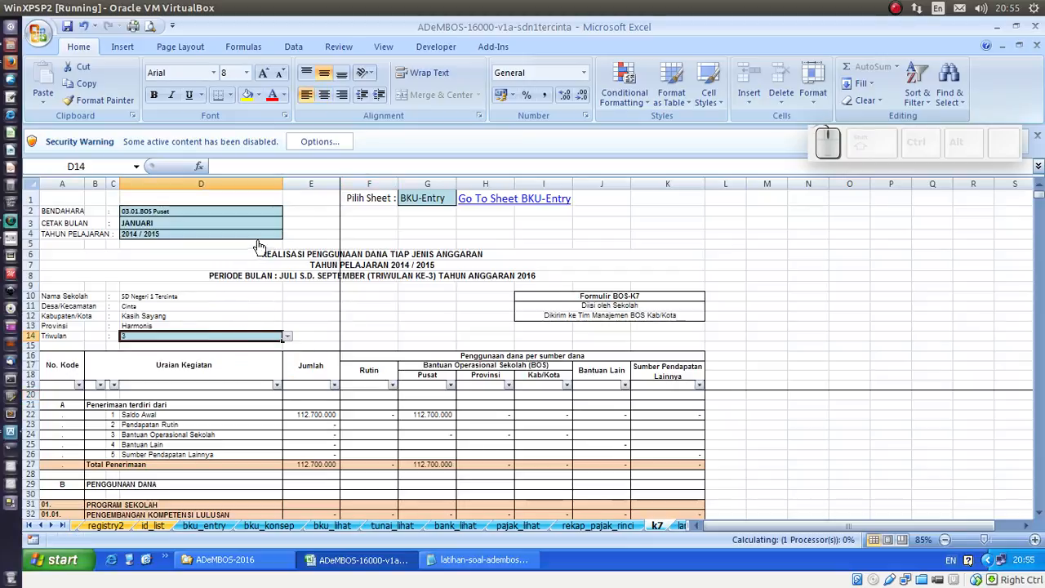
Step: Set the Tahun Pelajaran of the K7 report to 2015 / 2016
{"action": "left_click", "coordinate": [256, 234]}
{"action": "left_click", "coordinate": [288, 234]}
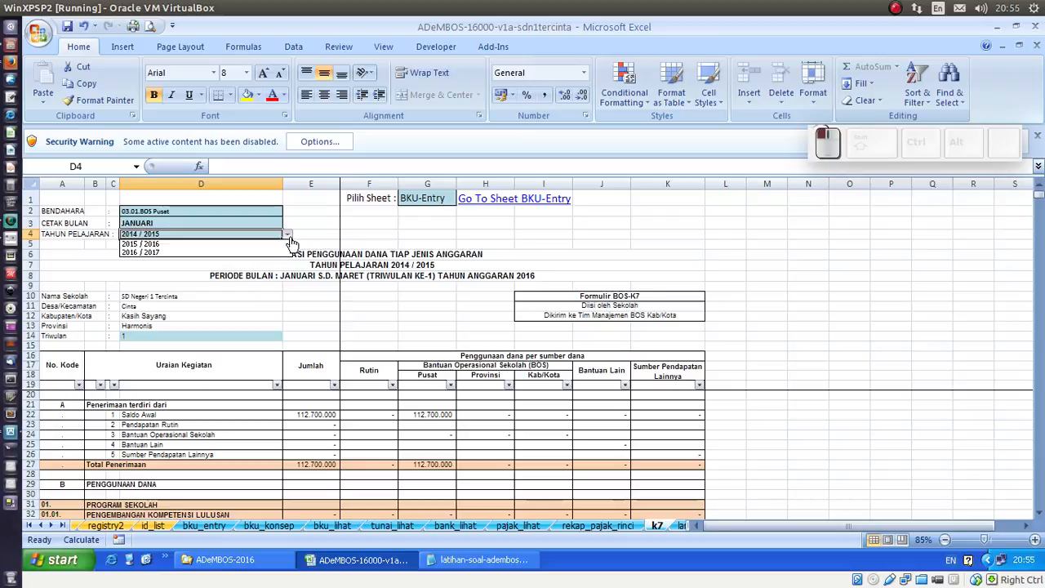
{"action": "left_click", "coordinate": [266, 244]}
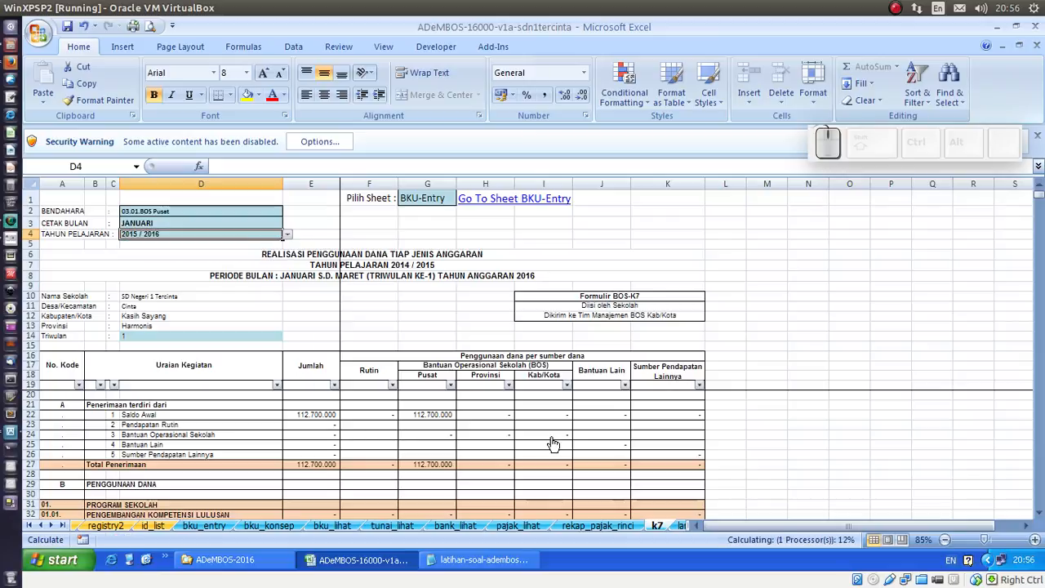
Step: Check the BOS Pusat amounts for Saldo Awal, Bantuan Operasional Sekolah, Total Penerimaan and Penyusunan Kompetensi Ketuntasan Minimal in the K7 report
{"action": "left_click", "coordinate": [433, 414]}
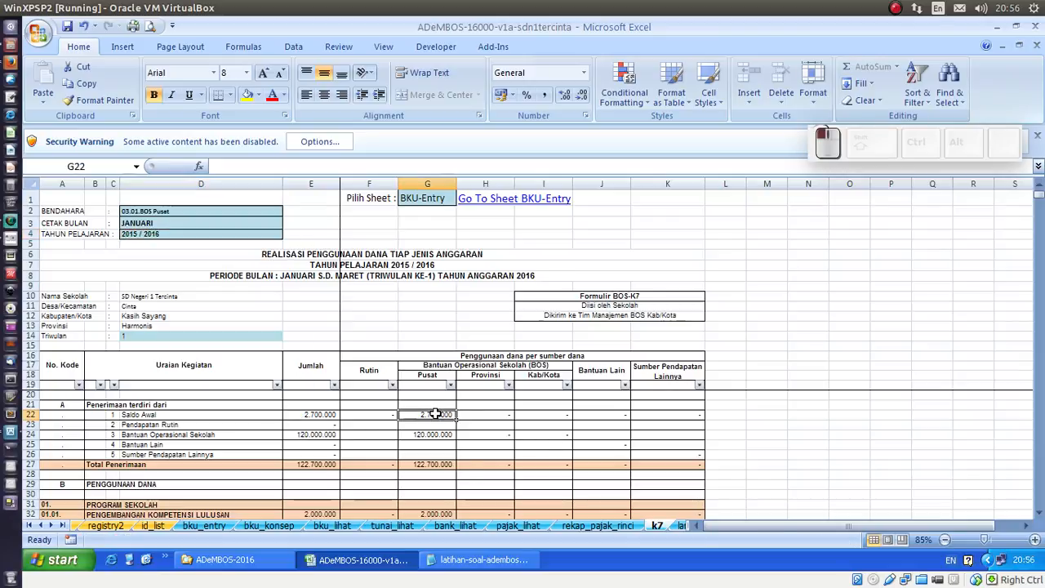
{"action": "left_click", "coordinate": [301, 416]}
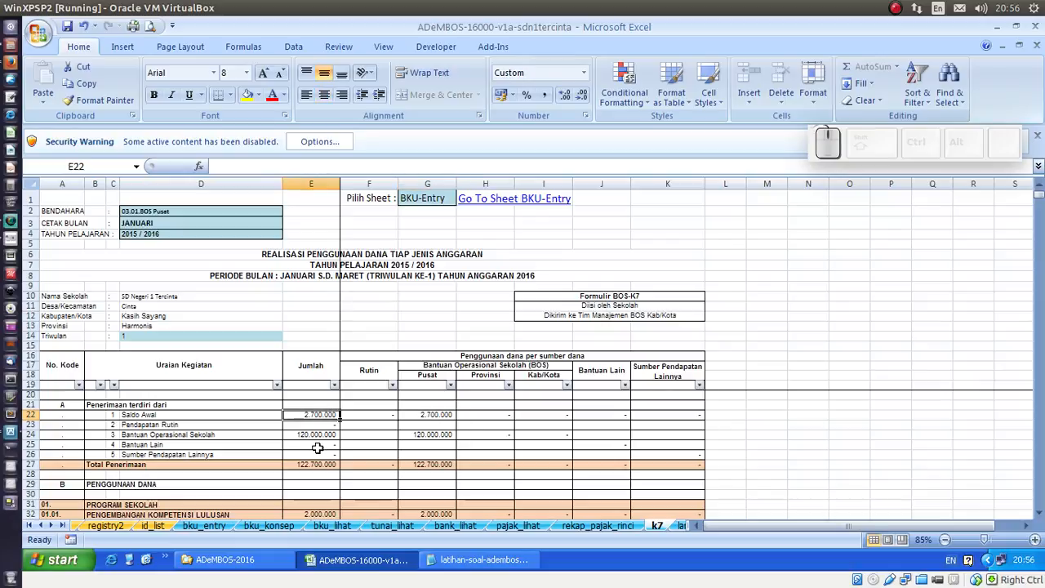
{"action": "left_click", "coordinate": [33, 435]}
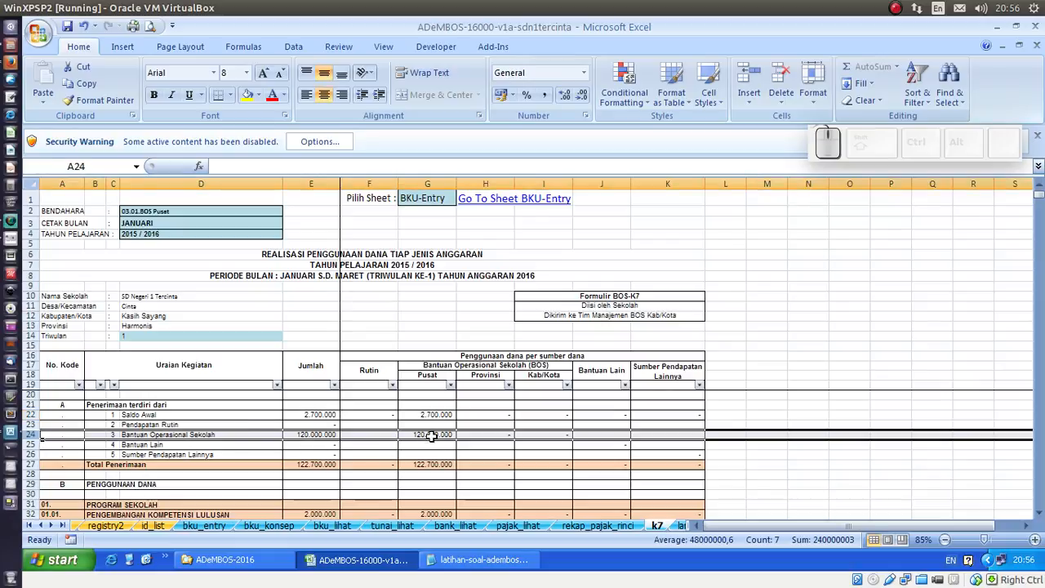
{"action": "left_click", "coordinate": [431, 436]}
{"action": "scroll", "coordinate": [476, 434], "scroll_direction": "down", "scroll_amount": 1}
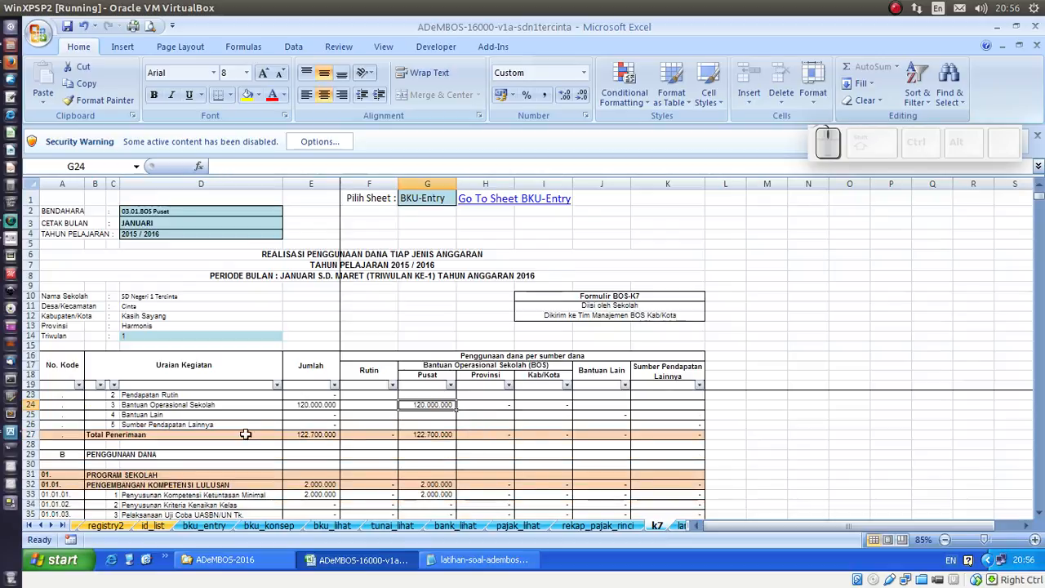
{"action": "left_click", "coordinate": [419, 432]}
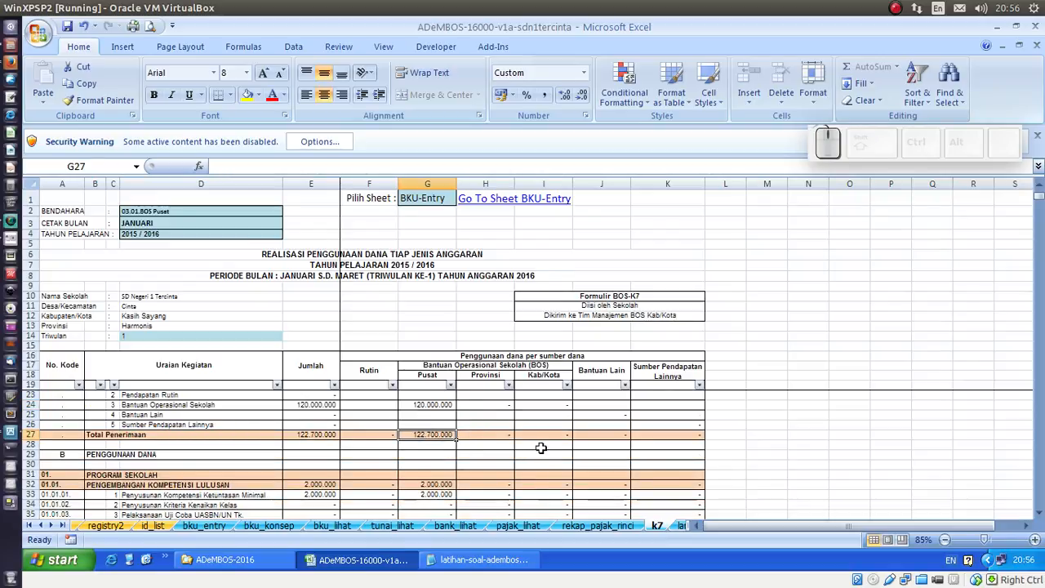
{"action": "scroll", "coordinate": [541, 448], "scroll_direction": "down", "scroll_amount": 1}
{"action": "left_click", "coordinate": [437, 467]}
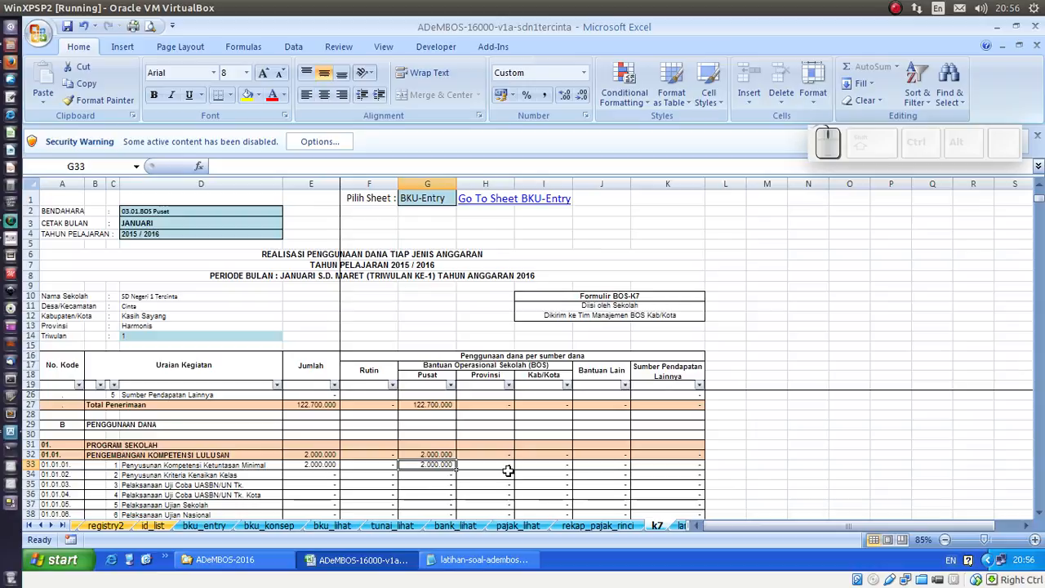
{"action": "scroll", "coordinate": [509, 472], "scroll_direction": "down", "scroll_amount": 1}
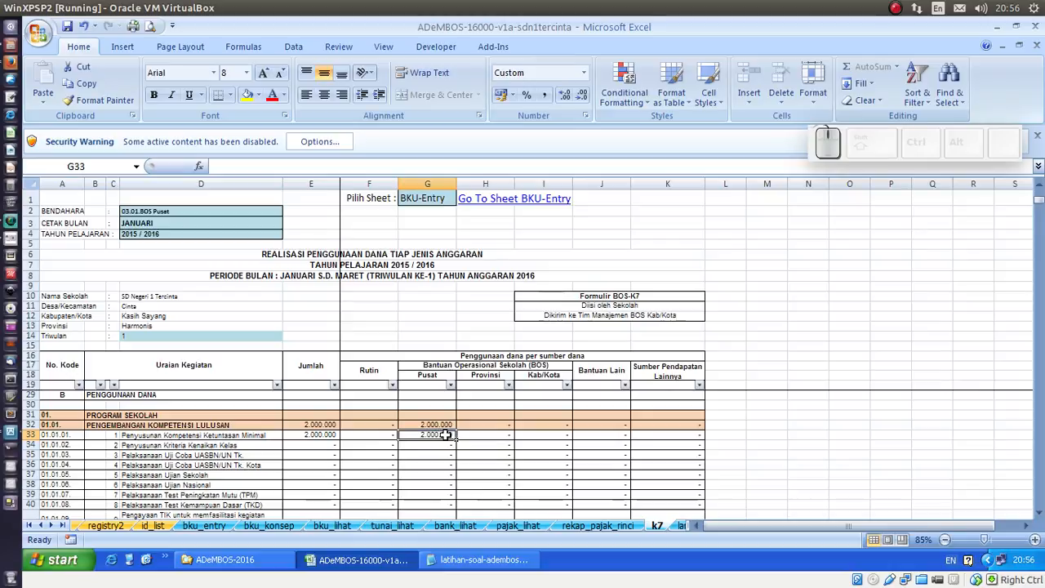
Step: Examine Total Penggunaan Dana and Sisa Dana at the end of the K7 report
{"action": "scroll", "coordinate": [447, 436], "scroll_direction": "down", "scroll_amount": 20}
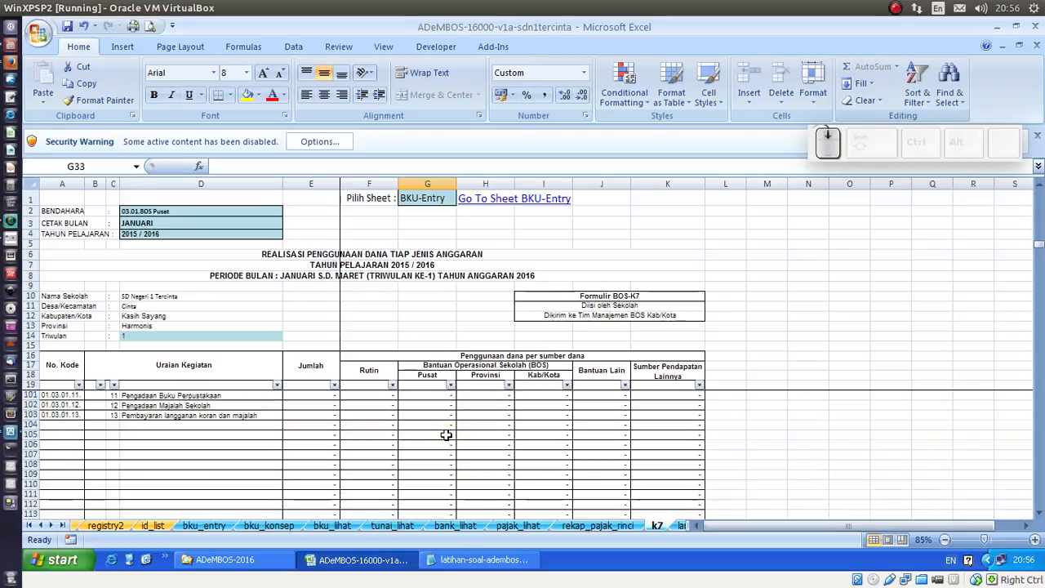
{"action": "scroll", "coordinate": [447, 436], "scroll_direction": "down", "scroll_amount": 5}
{"action": "left_click_drag", "start_coordinate": [1041, 258], "coordinate": [1031, 503]}
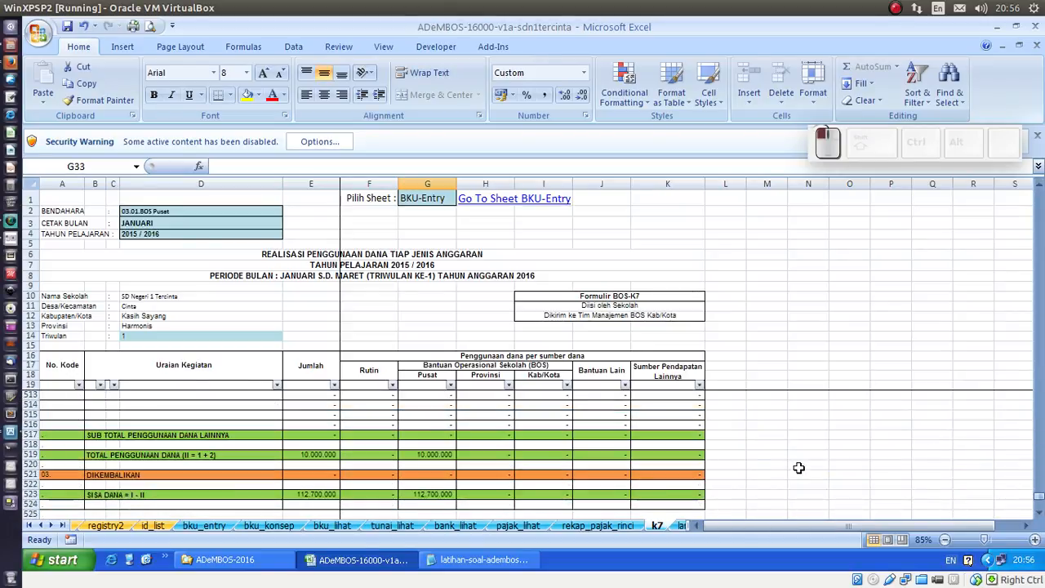
{"action": "scroll", "coordinate": [632, 429], "scroll_direction": "down", "scroll_amount": 2}
{"action": "left_click_drag", "start_coordinate": [1039, 500], "coordinate": [1039, 197]}
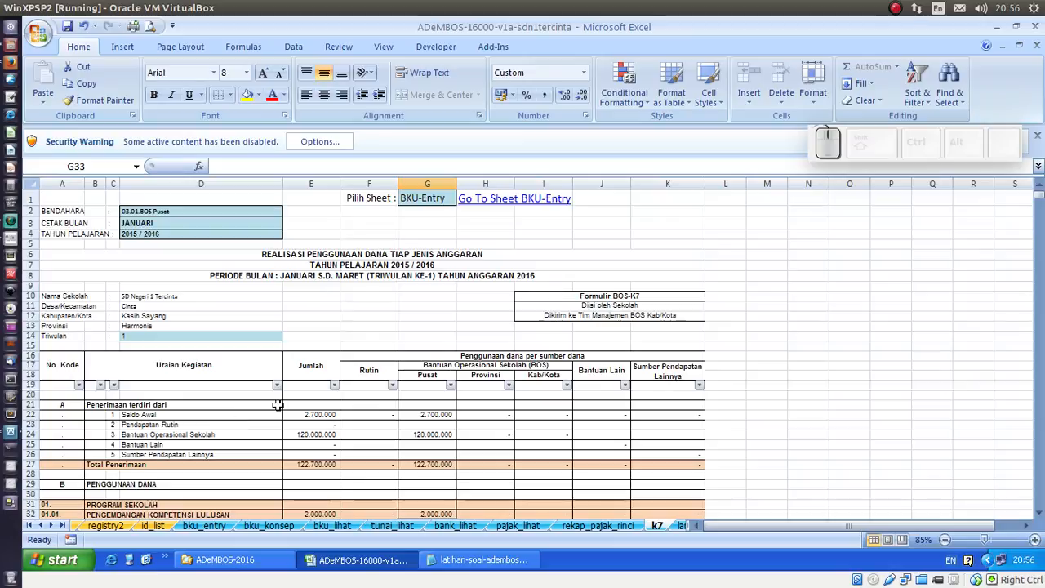
Step: Examine the activity list of the K7 report, highlighting the empty rows 51–60 and 79–88 that follow the 01.01 and 01.02 activities
{"action": "scroll", "coordinate": [361, 398], "scroll_direction": "down", "scroll_amount": 4}
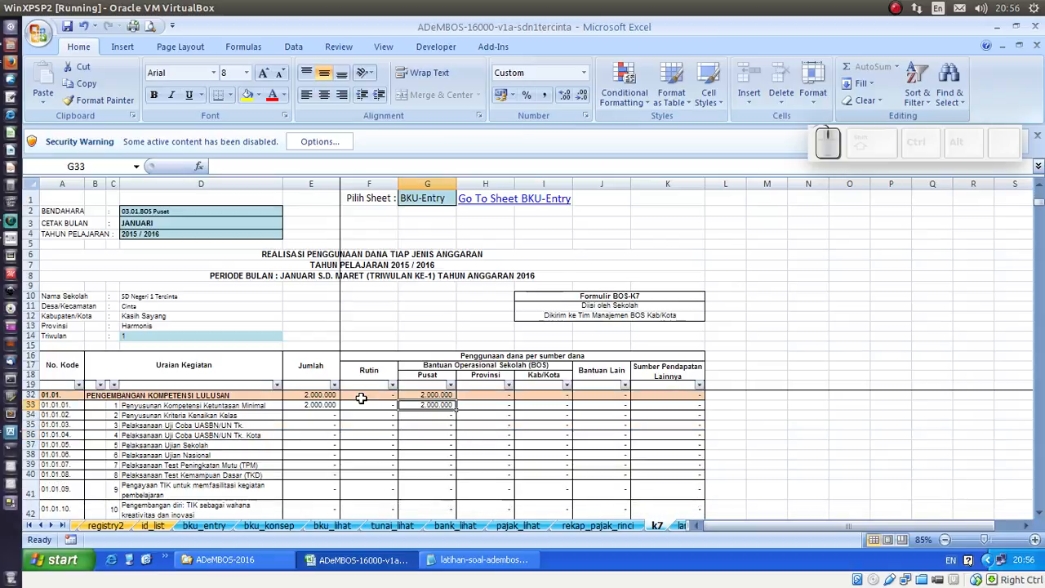
{"action": "scroll", "coordinate": [381, 415], "scroll_direction": "up", "scroll_amount": 1}
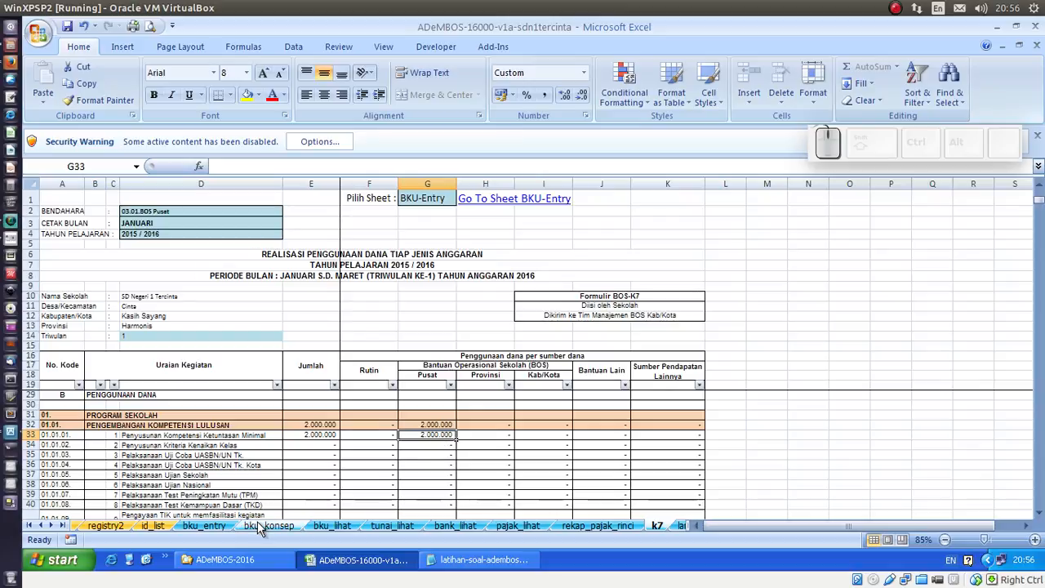
{"action": "scroll", "coordinate": [188, 471], "scroll_direction": "down", "scroll_amount": 3}
{"action": "scroll", "coordinate": [188, 471], "scroll_direction": "down", "scroll_amount": 4}
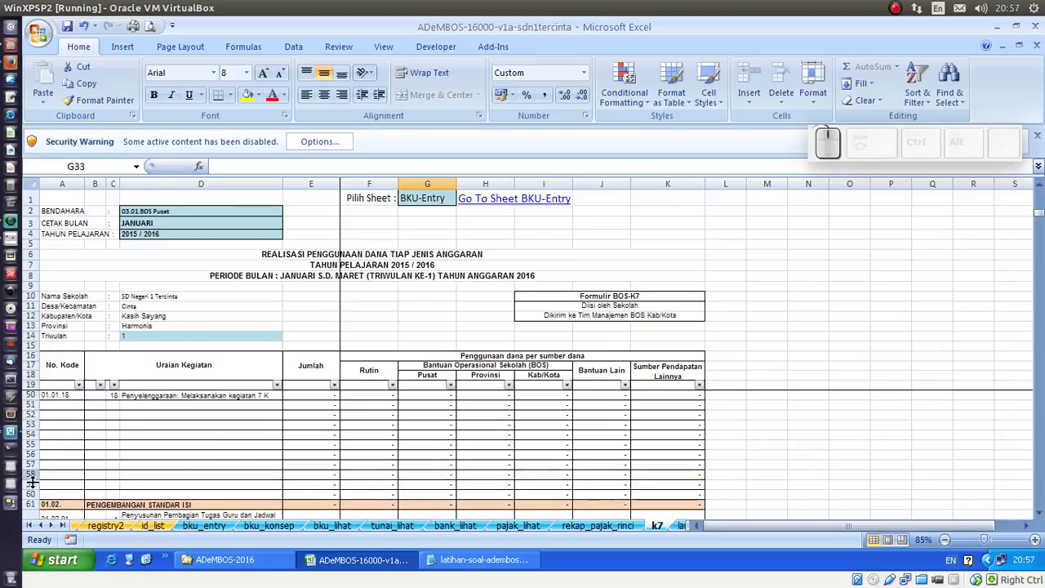
{"action": "left_click_drag", "start_coordinate": [33, 405], "coordinate": [72, 493]}
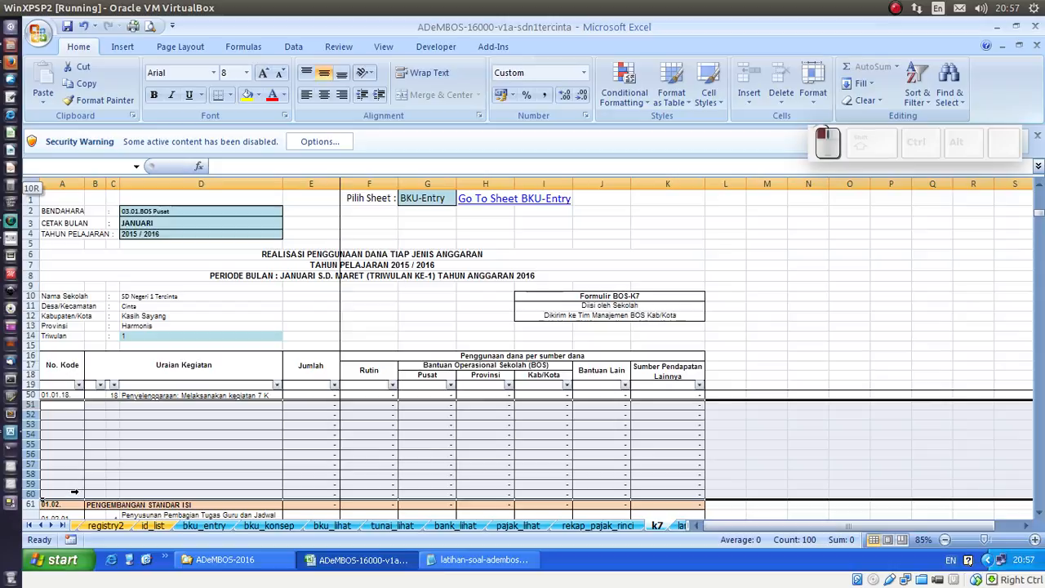
{"action": "left_click_drag", "start_coordinate": [74, 492], "coordinate": [74, 494]}
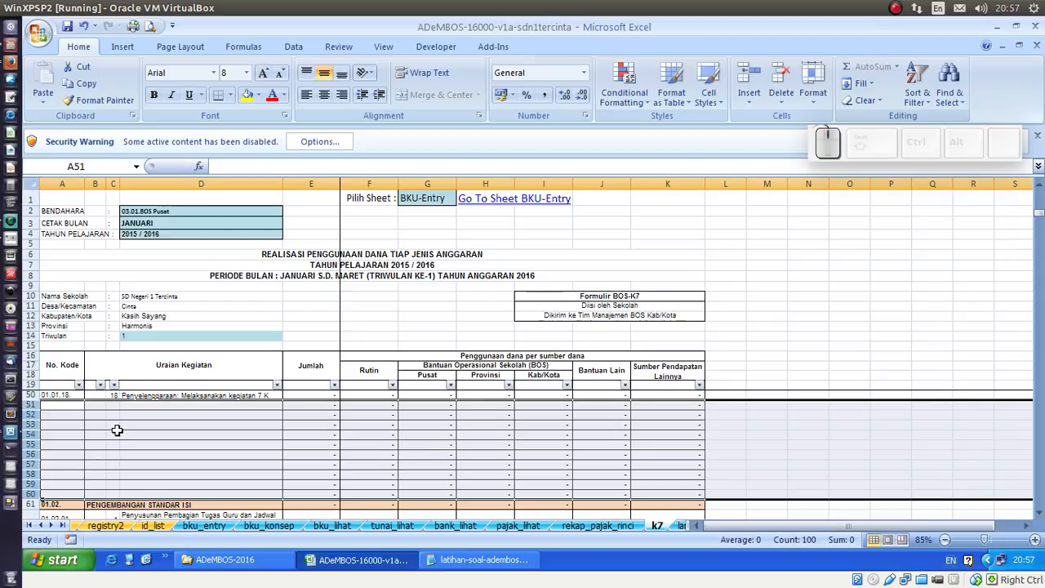
{"action": "scroll", "coordinate": [160, 441], "scroll_direction": "down", "scroll_amount": 9}
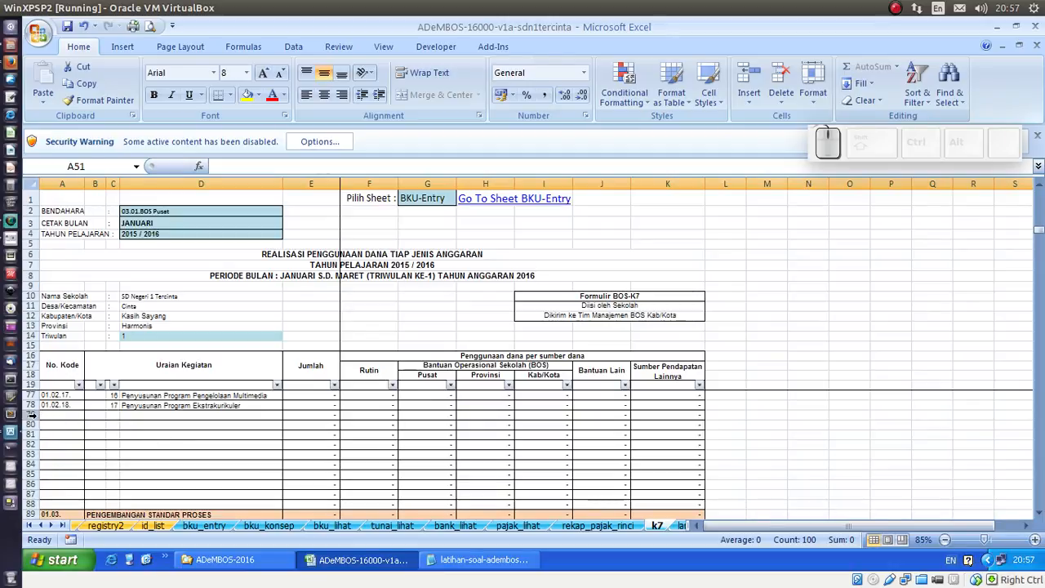
{"action": "left_click_drag", "start_coordinate": [31, 414], "coordinate": [90, 499]}
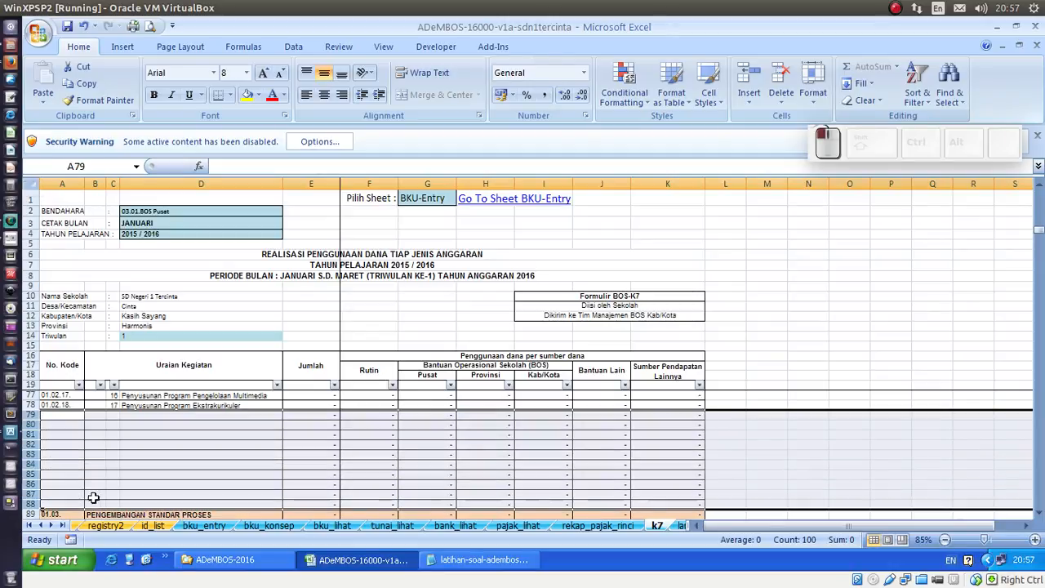
Step: Filter the No. Kode column of the K7 report to hide the rows with blank codes and look through the shortened list
{"action": "left_click", "coordinate": [98, 369]}
{"action": "left_click", "coordinate": [72, 367]}
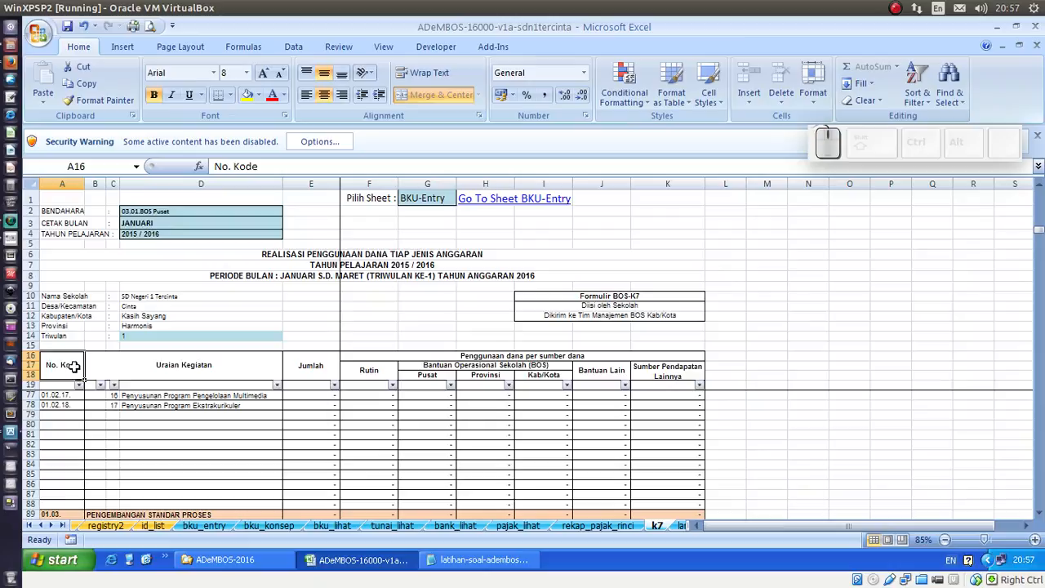
{"action": "left_click", "coordinate": [79, 384]}
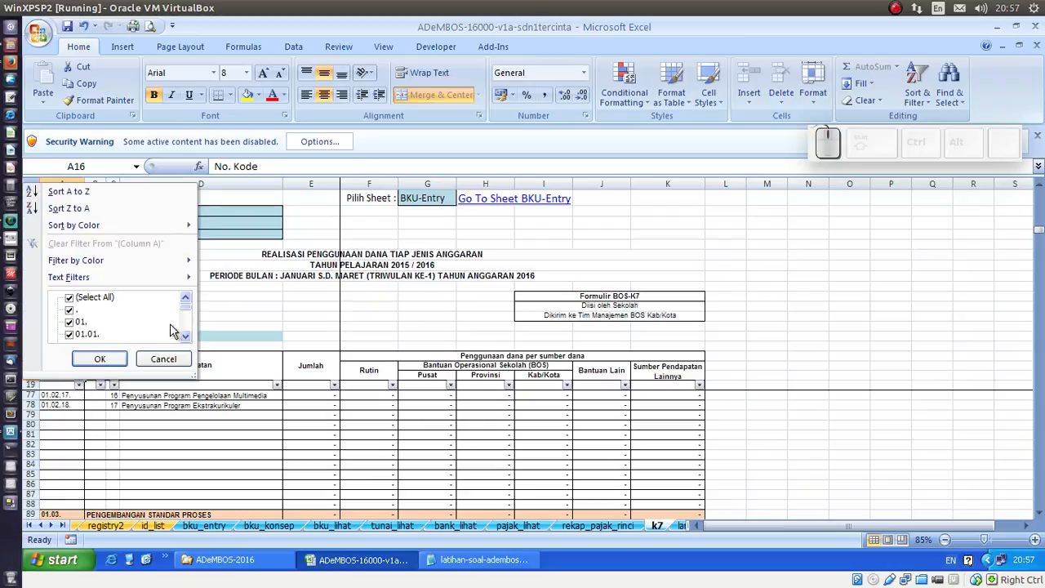
{"action": "left_click", "coordinate": [168, 359]}
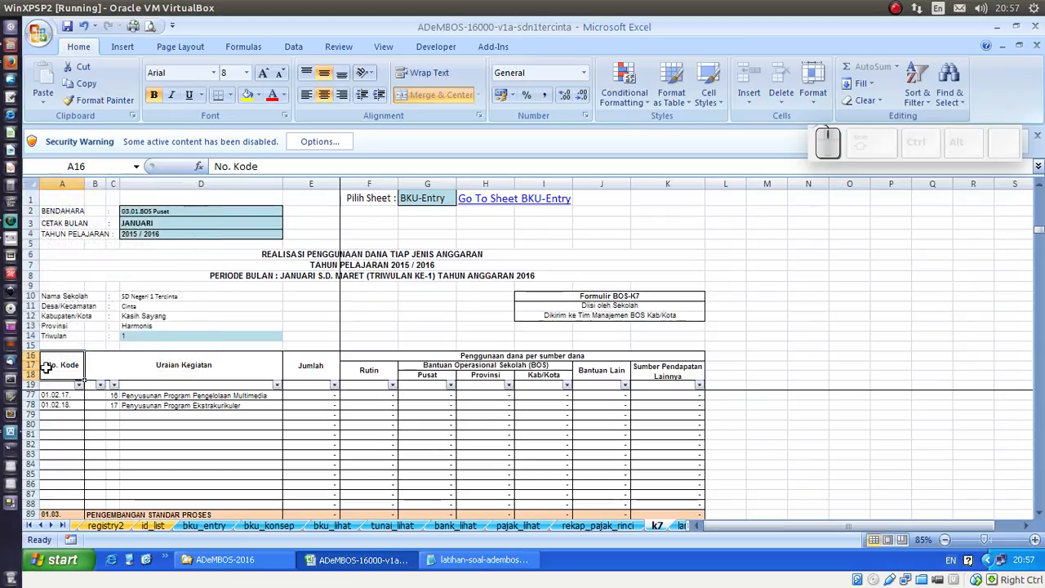
{"action": "left_click", "coordinate": [79, 385]}
{"action": "left_click_drag", "start_coordinate": [191, 313], "coordinate": [188, 335]}
{"action": "left_click", "coordinate": [70, 335]}
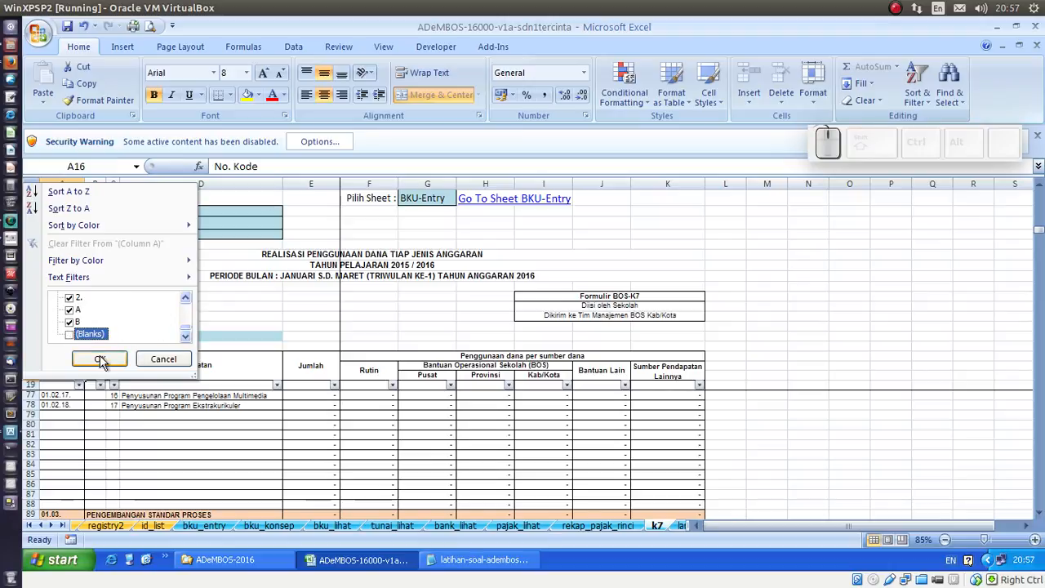
{"action": "left_click", "coordinate": [100, 360]}
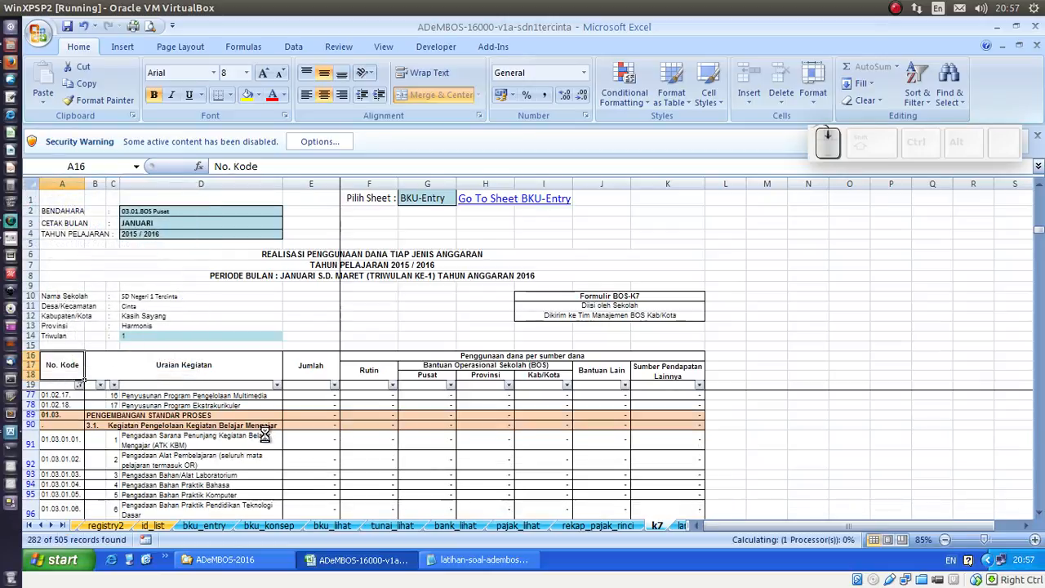
{"action": "scroll", "coordinate": [264, 432], "scroll_direction": "down", "scroll_amount": 1}
{"action": "scroll", "coordinate": [264, 431], "scroll_direction": "down", "scroll_amount": 10}
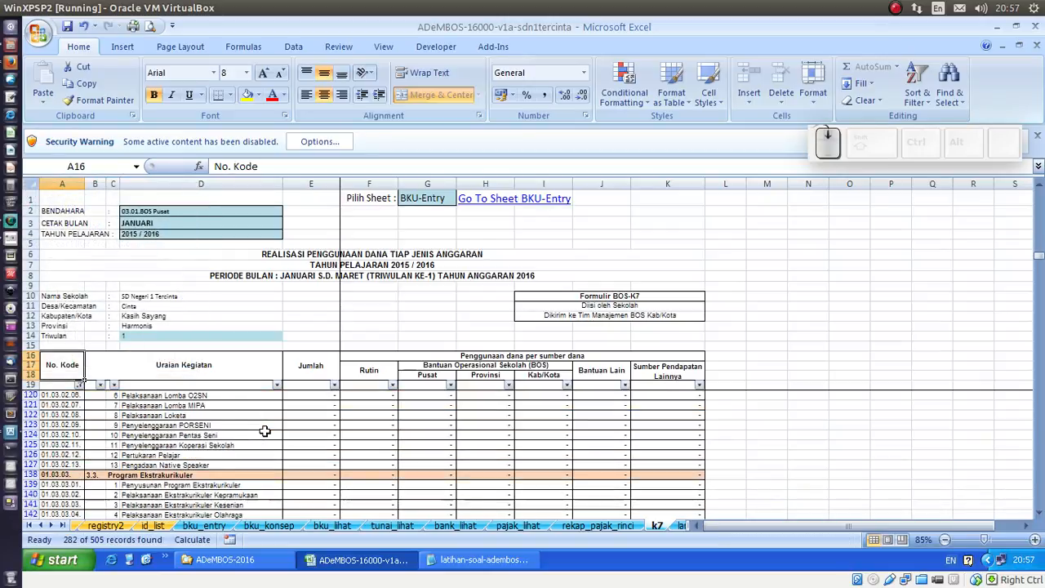
{"action": "scroll", "coordinate": [265, 432], "scroll_direction": "down", "scroll_amount": 6}
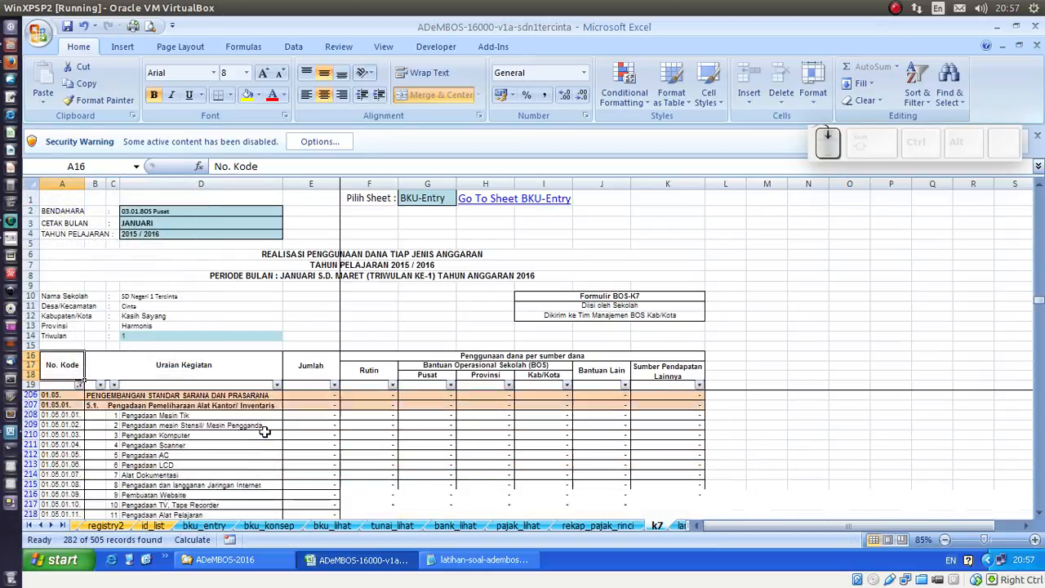
{"action": "scroll", "coordinate": [264, 432], "scroll_direction": "up", "scroll_amount": 6}
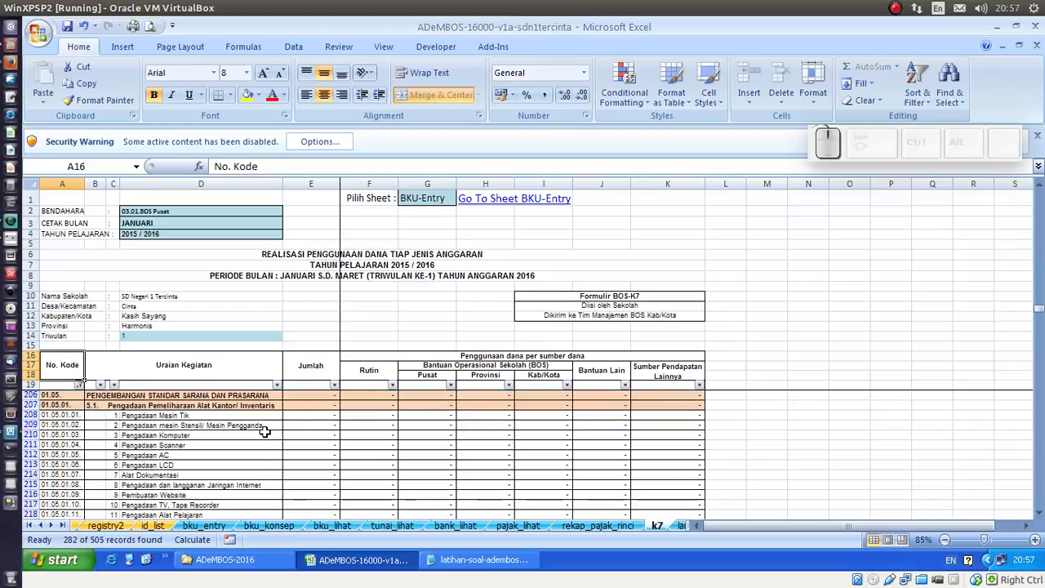
Step: Show all rows of the K7 report again by selecting every value in the No. Kode filter
{"action": "left_click", "coordinate": [80, 384]}
{"action": "left_click", "coordinate": [92, 297]}
{"action": "left_click", "coordinate": [100, 360]}
{"action": "scroll", "coordinate": [244, 457], "scroll_direction": "up", "scroll_amount": 7}
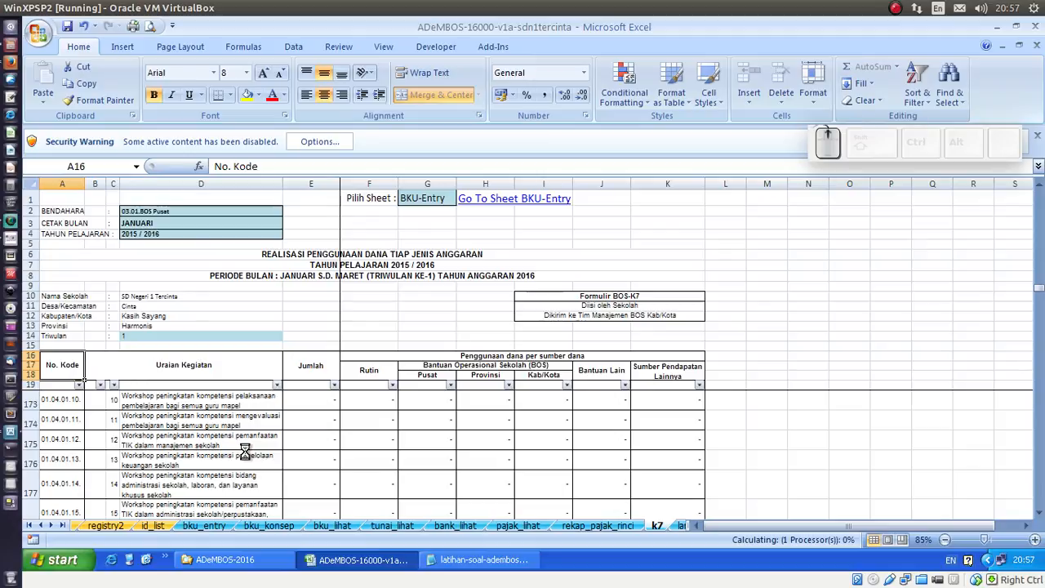
{"action": "scroll", "coordinate": [245, 452], "scroll_direction": "down", "scroll_amount": 1}
{"action": "scroll", "coordinate": [245, 451], "scroll_direction": "up", "scroll_amount": 3}
{"action": "scroll", "coordinate": [245, 451], "scroll_direction": "down", "scroll_amount": 2}
Step: Reapply the No. Kode filter with (Blanks) excluded and review the filtered K7 activities
{"action": "left_click", "coordinate": [80, 385]}
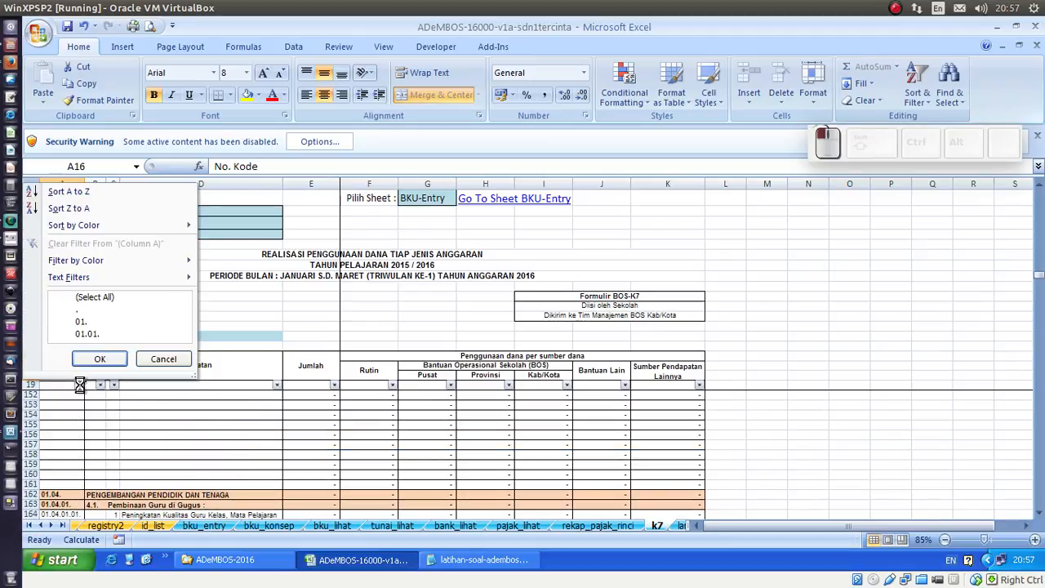
{"action": "left_click_drag", "start_coordinate": [188, 313], "coordinate": [184, 330]}
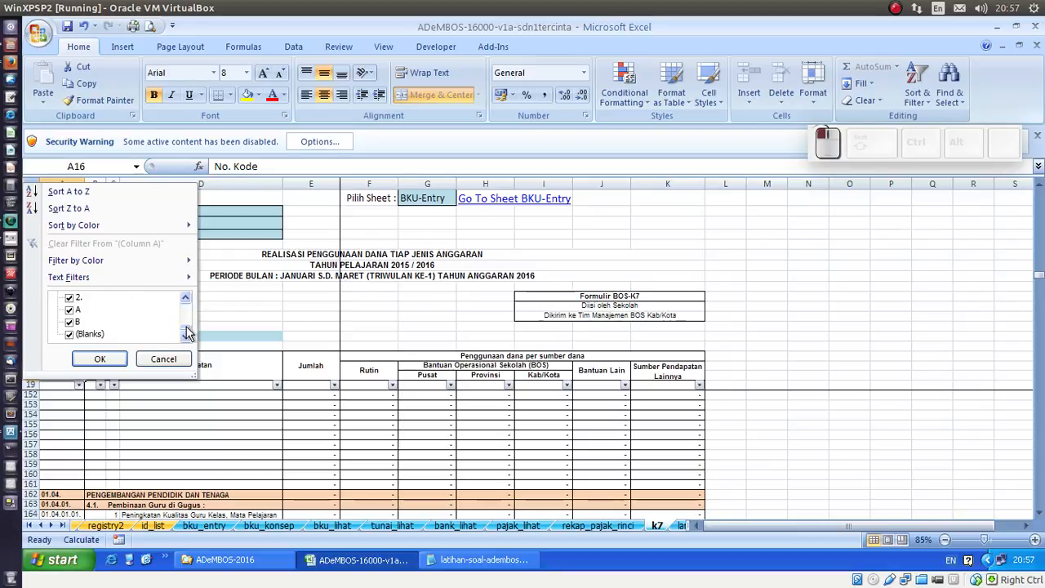
{"action": "left_click", "coordinate": [74, 336]}
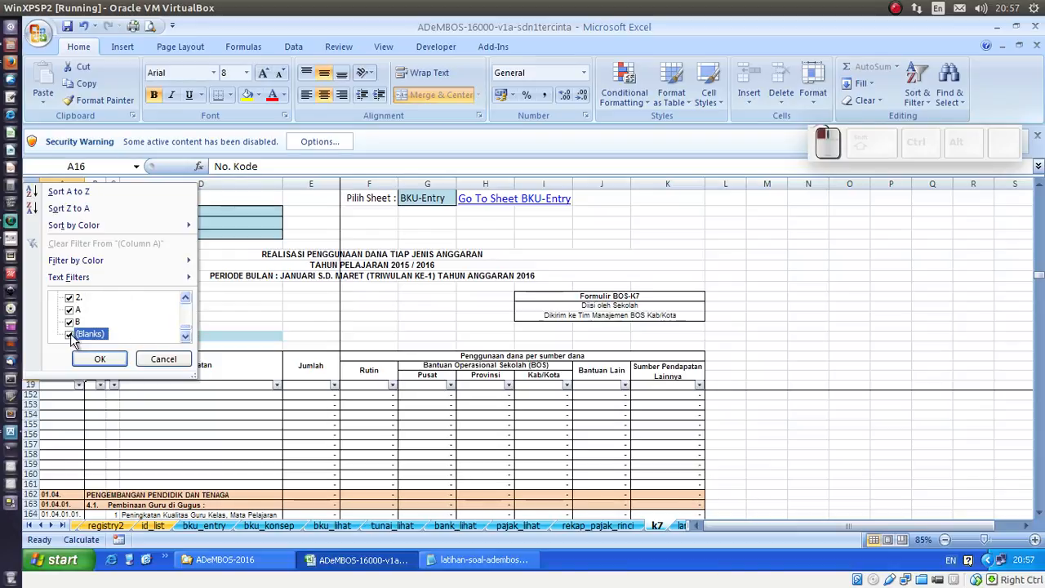
{"action": "left_click", "coordinate": [100, 359]}
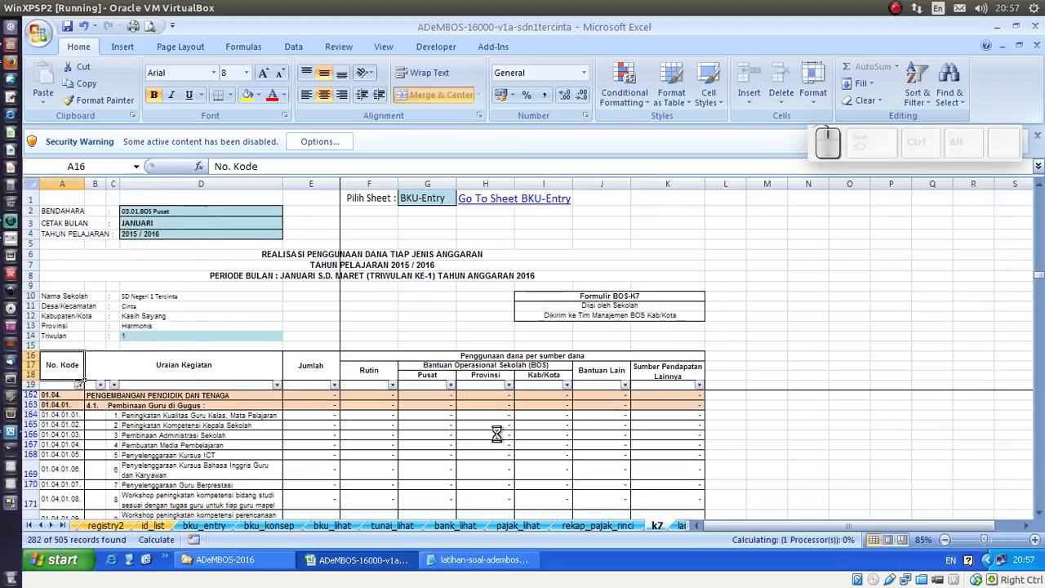
{"action": "scroll", "coordinate": [519, 440], "scroll_direction": "up", "scroll_amount": 2}
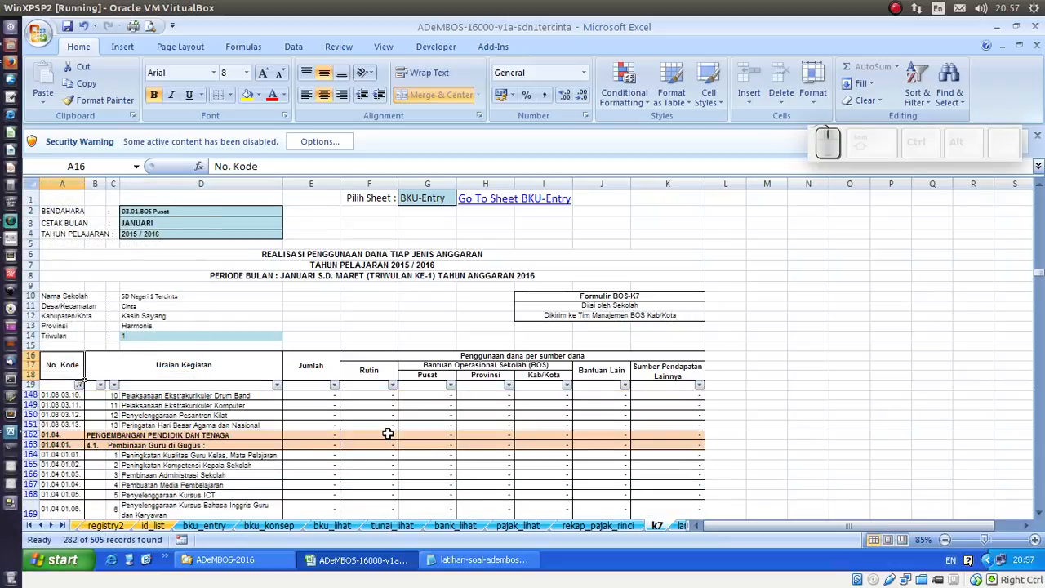
{"action": "scroll", "coordinate": [387, 433], "scroll_direction": "up", "scroll_amount": 5}
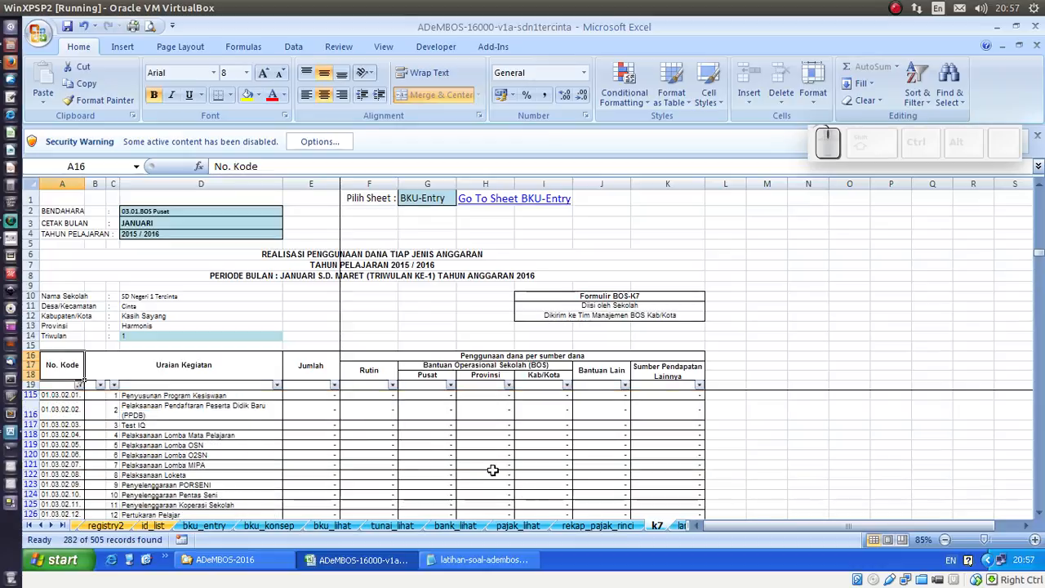
Step: Set CETAK TRIWULAN to 1 on the lamp_k7 sheet and review the quarterly receipts and usage table
{"action": "left_click", "coordinate": [679, 526]}
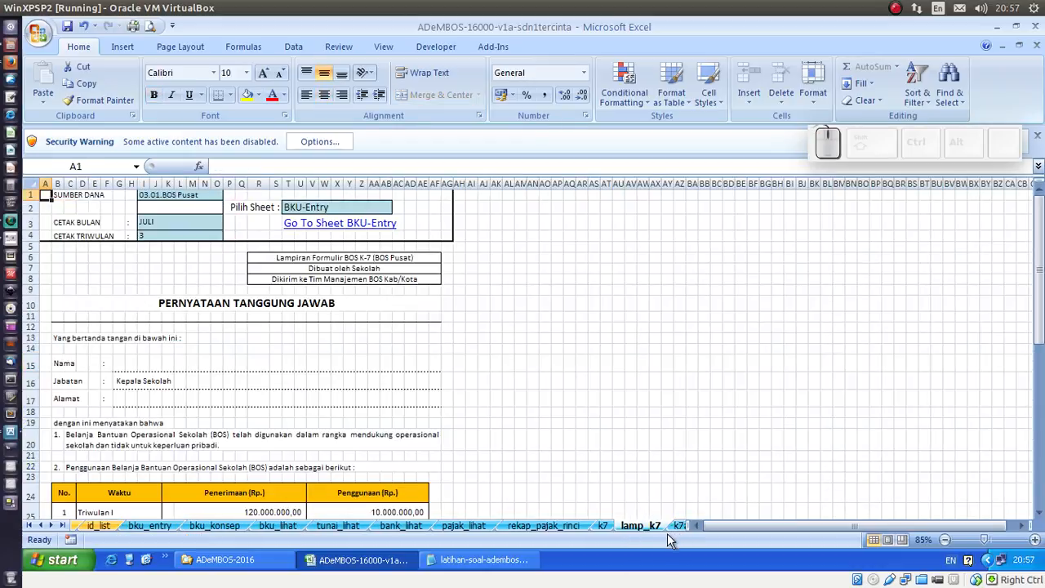
{"action": "left_click", "coordinate": [202, 238]}
{"action": "left_click", "coordinate": [229, 236]}
{"action": "left_click", "coordinate": [209, 247]}
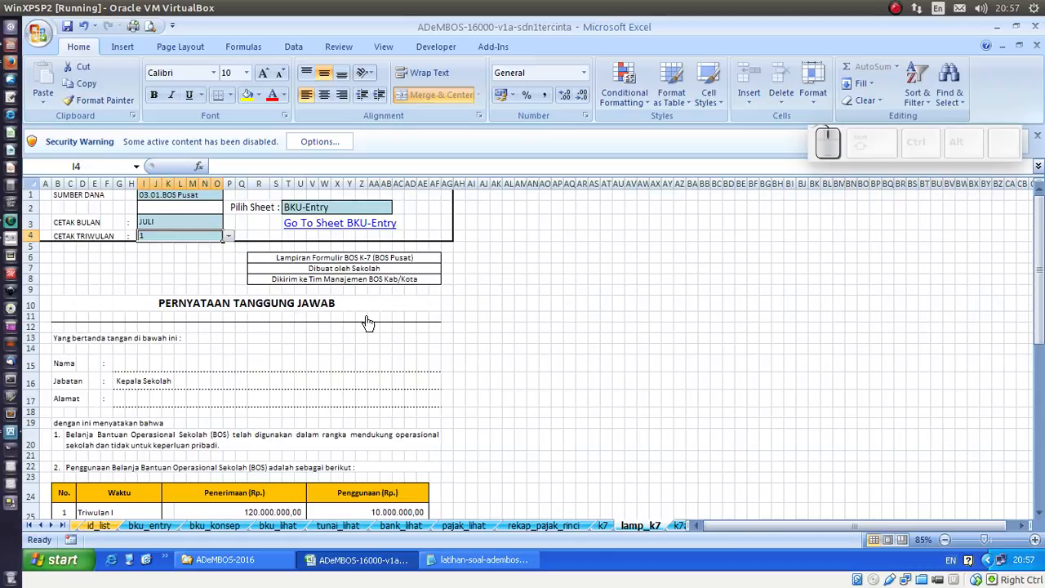
{"action": "scroll", "coordinate": [422, 366], "scroll_direction": "down", "scroll_amount": 2}
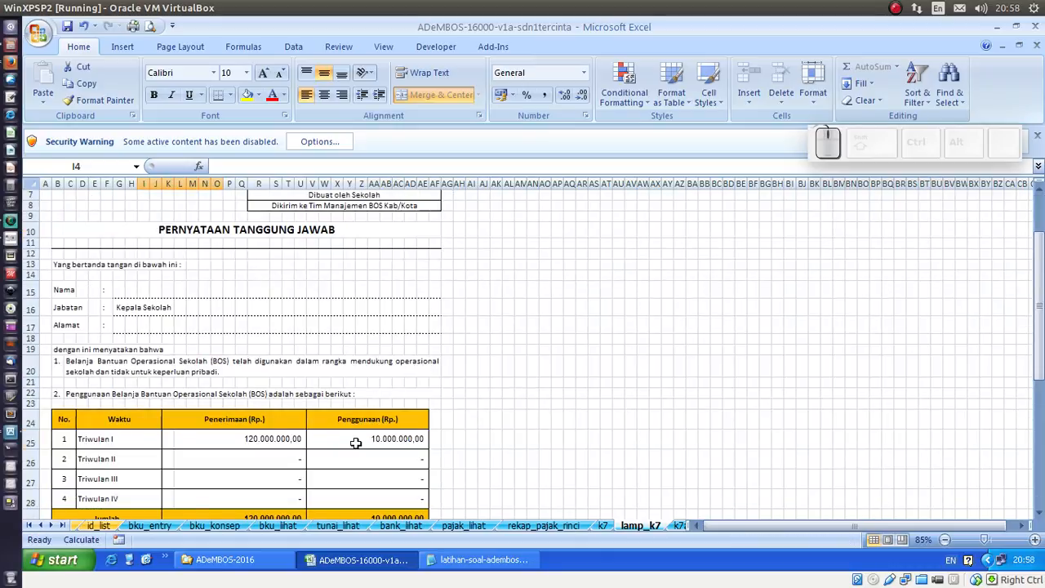
{"action": "left_click", "coordinate": [356, 443]}
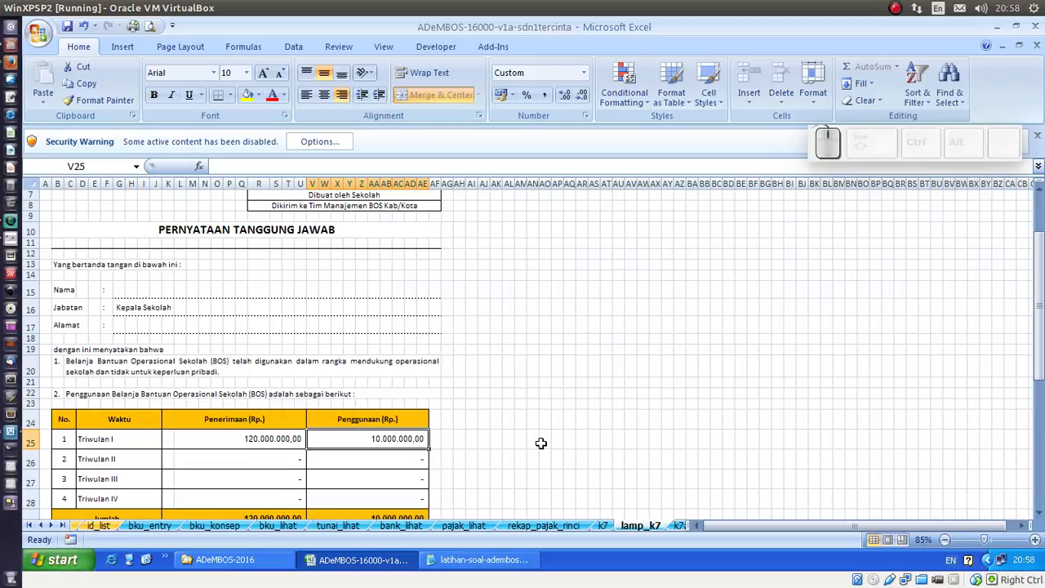
{"action": "scroll", "coordinate": [540, 443], "scroll_direction": "down", "scroll_amount": 2}
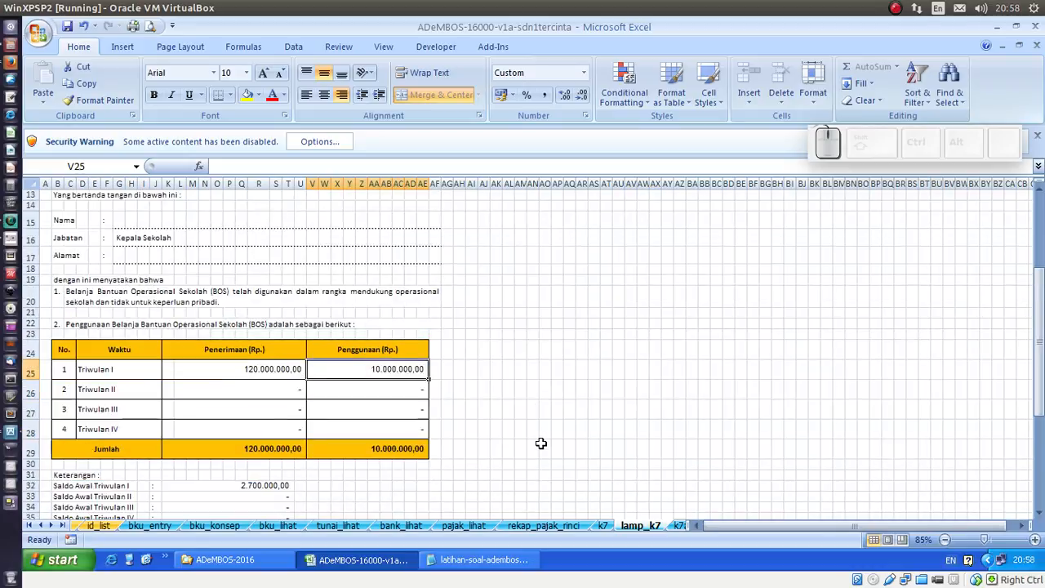
{"action": "scroll", "coordinate": [541, 444], "scroll_direction": "up", "scroll_amount": 4}
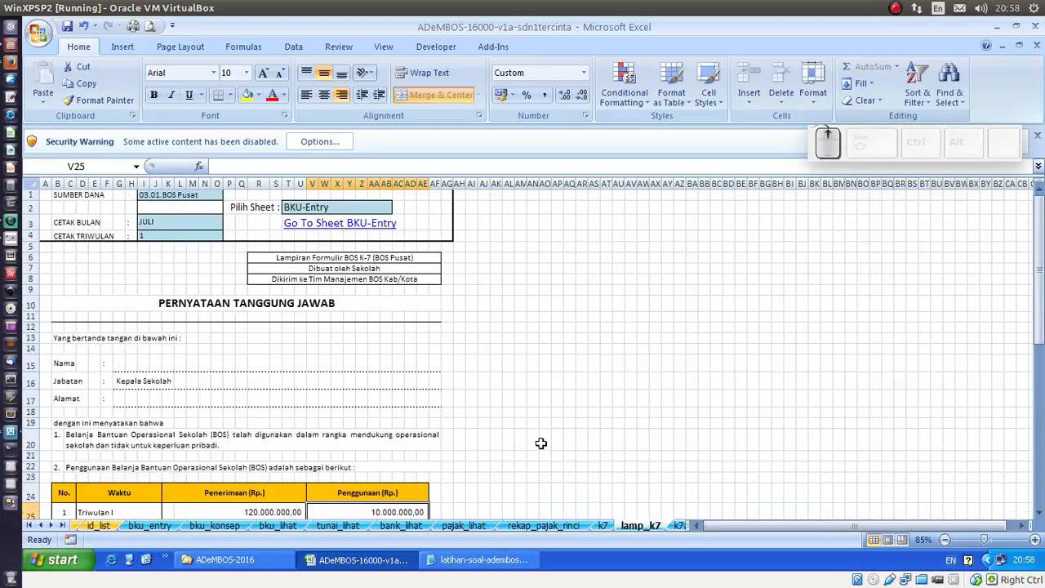
Step: Compare the transactions on the bku_entry sheet with the receipts and 01.01 activity amounts in the K7 report
{"action": "left_click", "coordinate": [150, 526]}
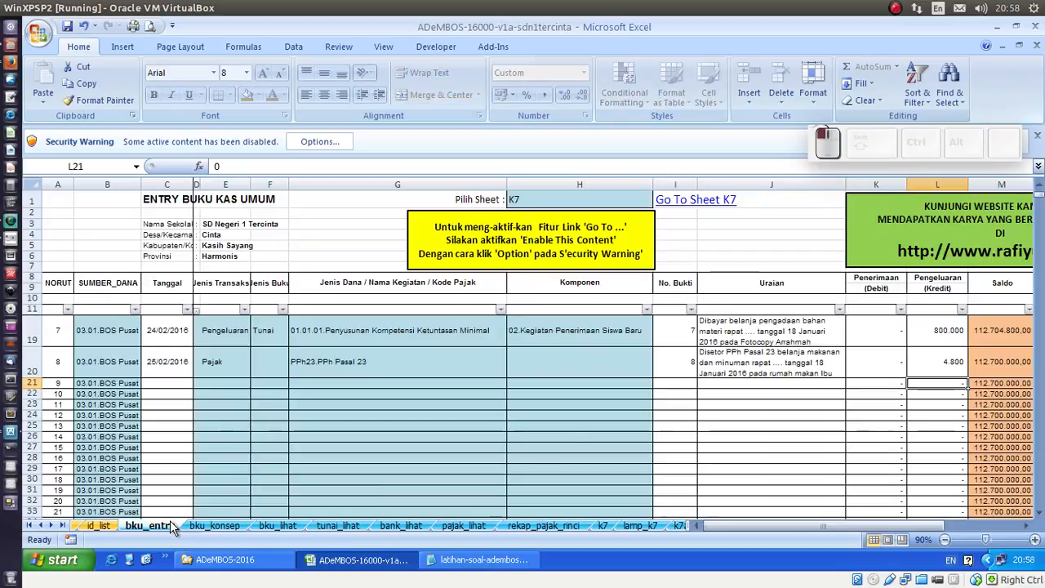
{"action": "scroll", "coordinate": [580, 443], "scroll_direction": "up", "scroll_amount": 1}
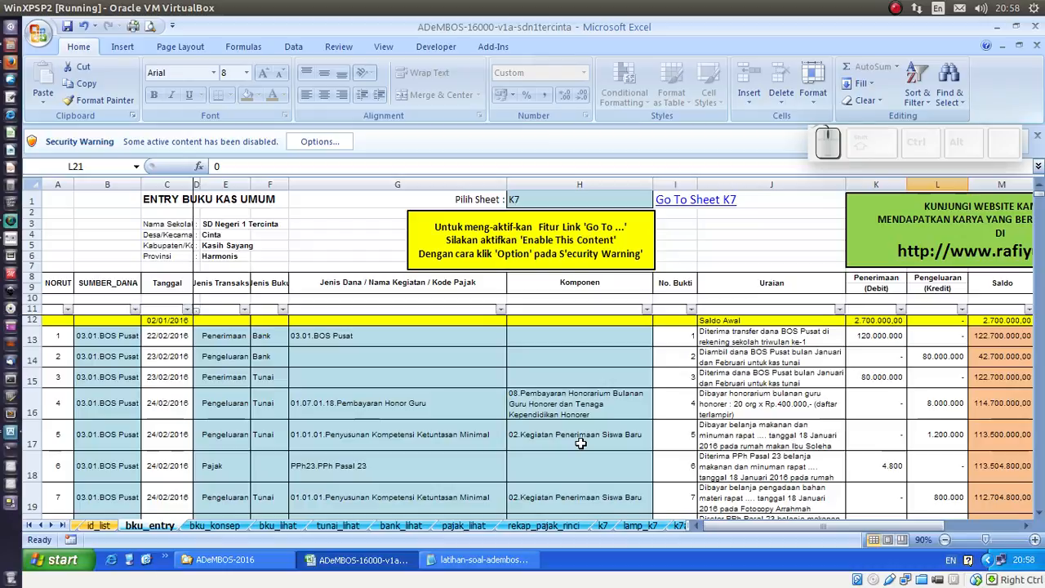
{"action": "left_click", "coordinate": [603, 526]}
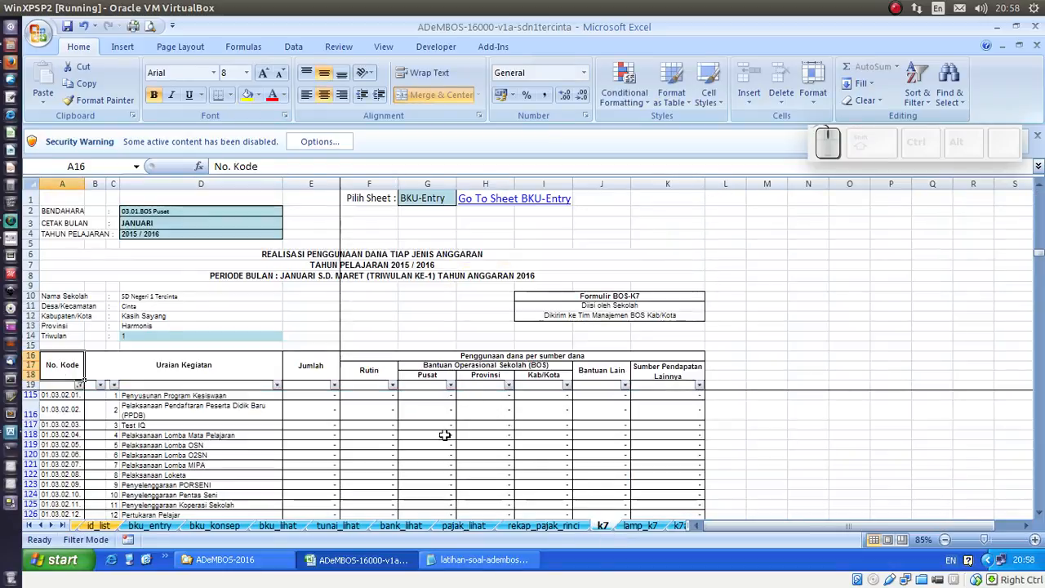
{"action": "scroll", "coordinate": [450, 439], "scroll_direction": "down", "scroll_amount": 5}
{"action": "scroll", "coordinate": [450, 439], "scroll_direction": "up", "scroll_amount": 5}
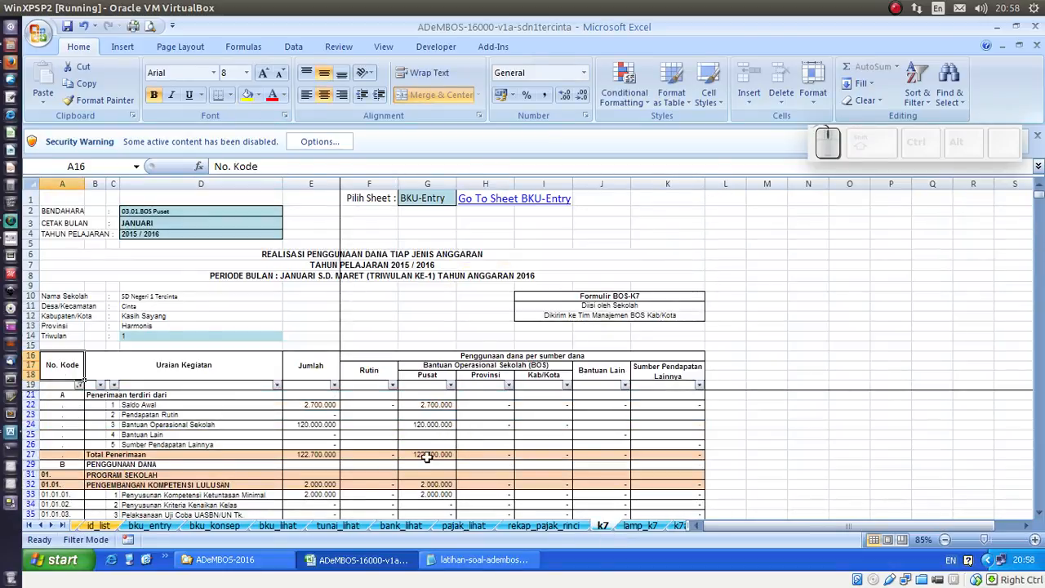
{"action": "scroll", "coordinate": [455, 472], "scroll_direction": "down", "scroll_amount": 1}
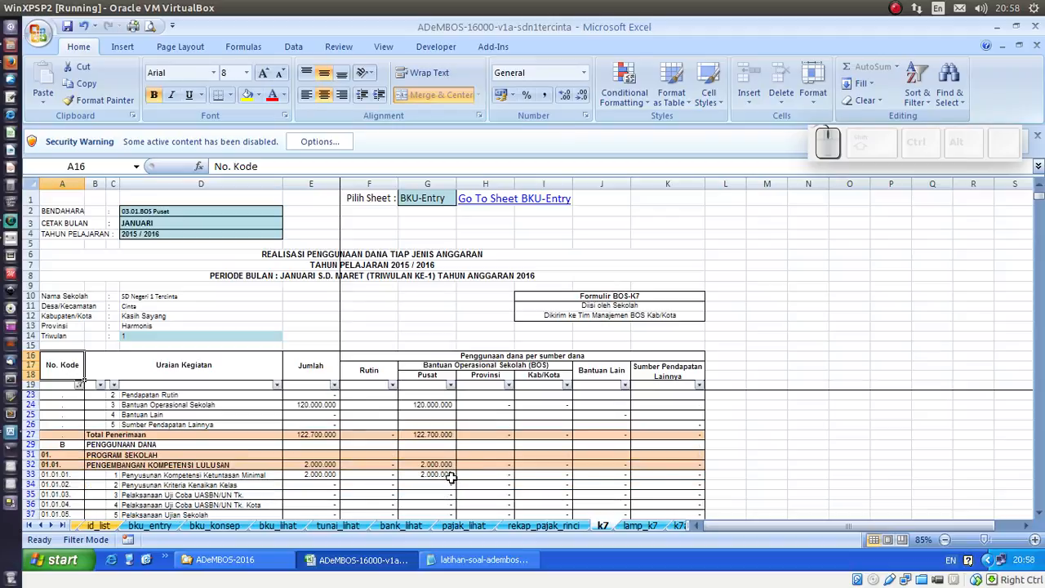
{"action": "left_click", "coordinate": [445, 476]}
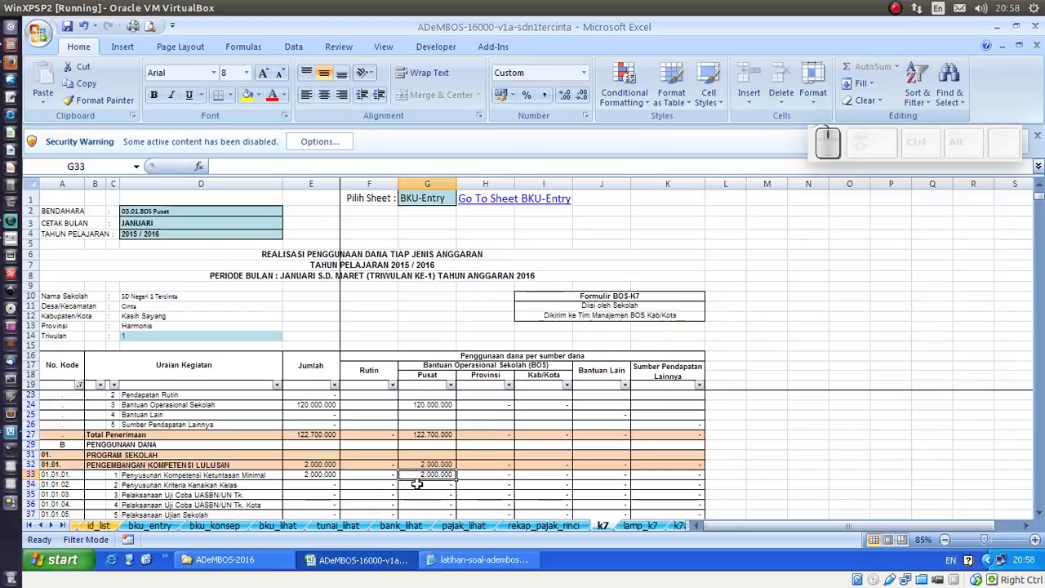
Step: Examine the remaining K7 activities through the total usage and remaining fund rows, and compare them with the lamp_k7 sheet
{"action": "scroll", "coordinate": [416, 482], "scroll_direction": "down", "scroll_amount": 20}
{"action": "scroll", "coordinate": [419, 482], "scroll_direction": "down", "scroll_amount": 20}
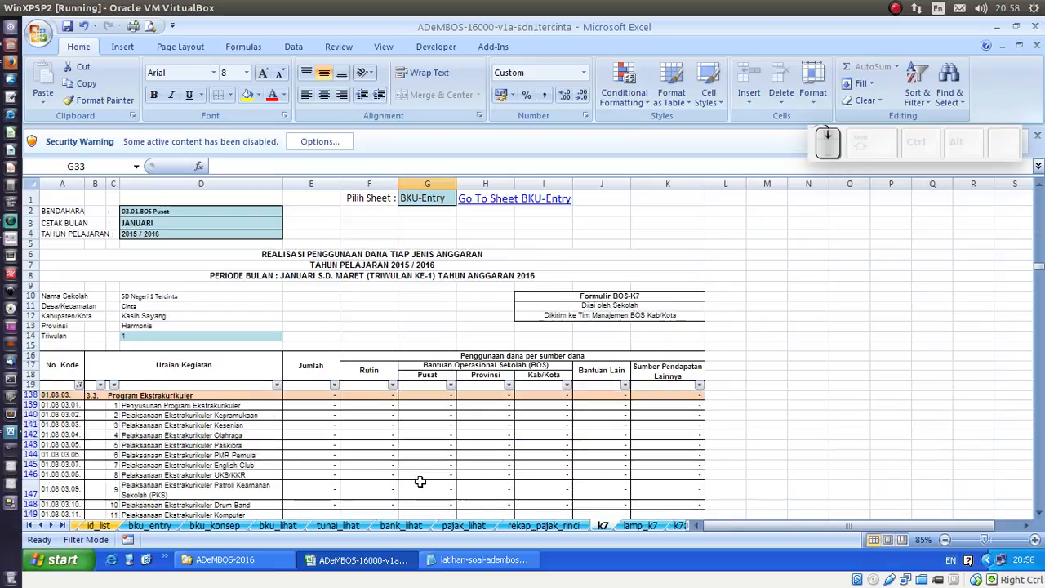
{"action": "scroll", "coordinate": [419, 481], "scroll_direction": "down", "scroll_amount": 20}
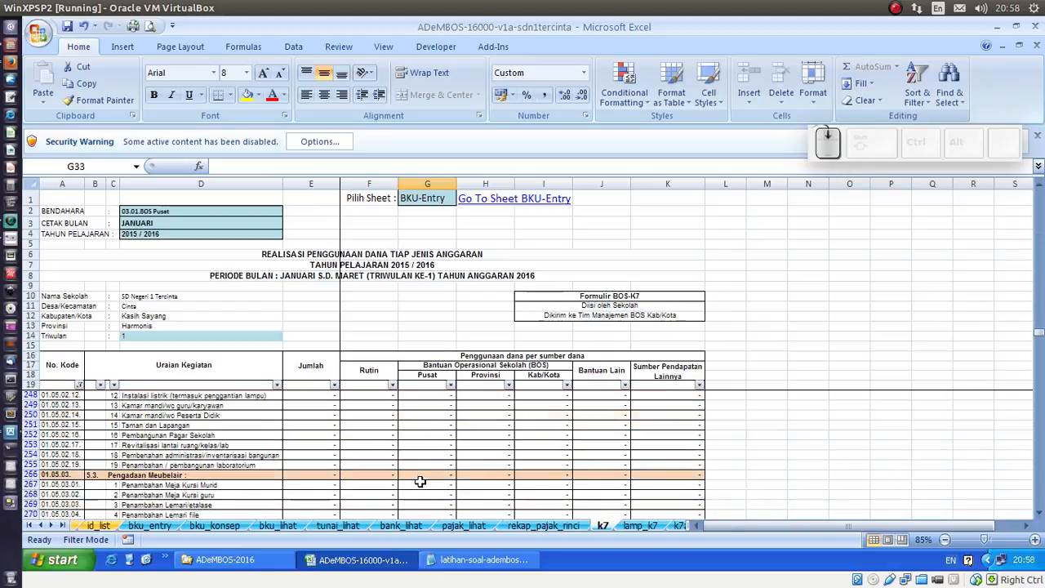
{"action": "scroll", "coordinate": [424, 477], "scroll_direction": "down", "scroll_amount": 8}
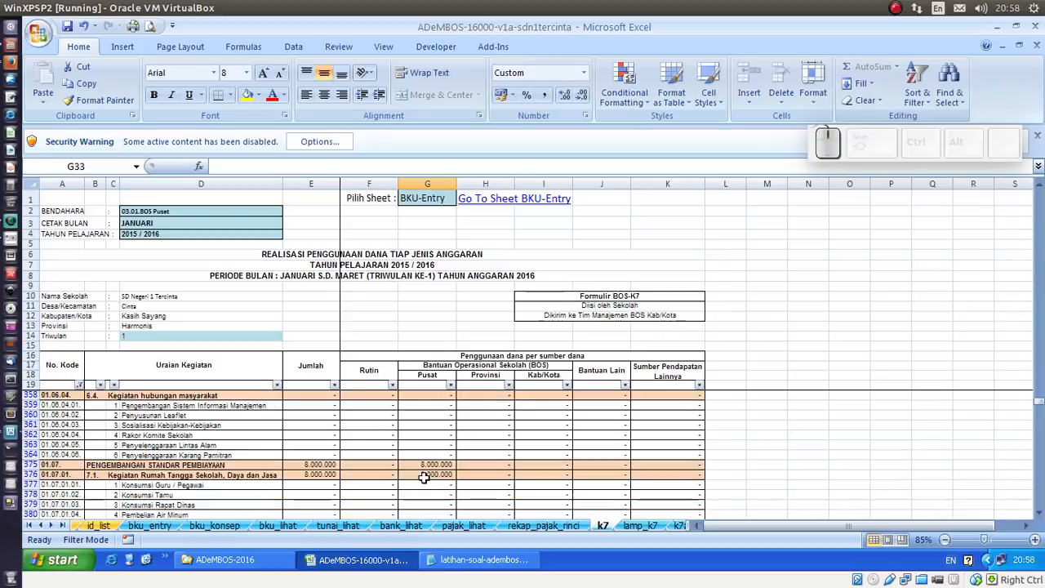
{"action": "left_click", "coordinate": [427, 477]}
{"action": "scroll", "coordinate": [427, 478], "scroll_direction": "down", "scroll_amount": 20}
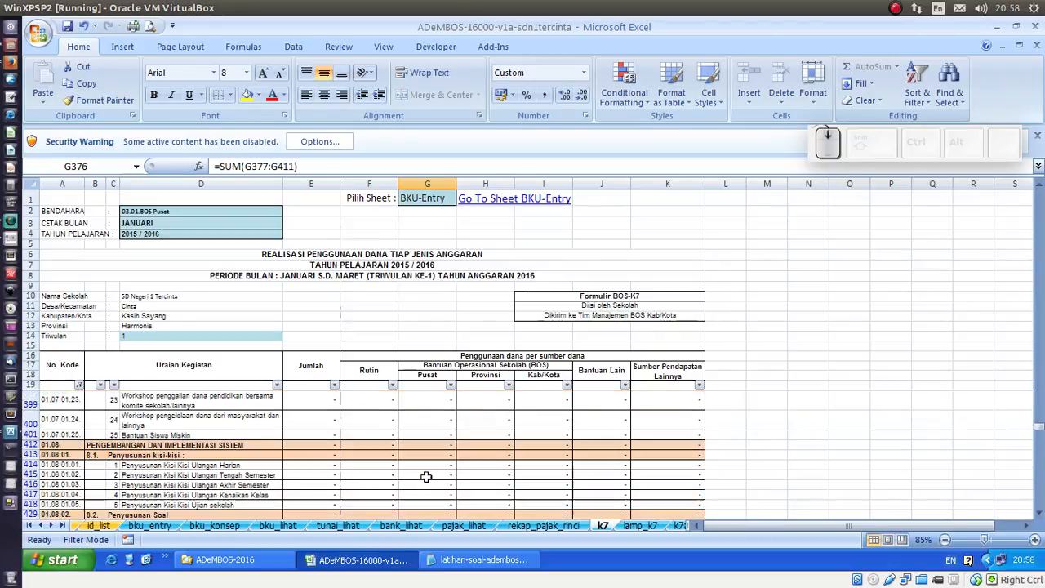
{"action": "scroll", "coordinate": [426, 478], "scroll_direction": "down", "scroll_amount": 3}
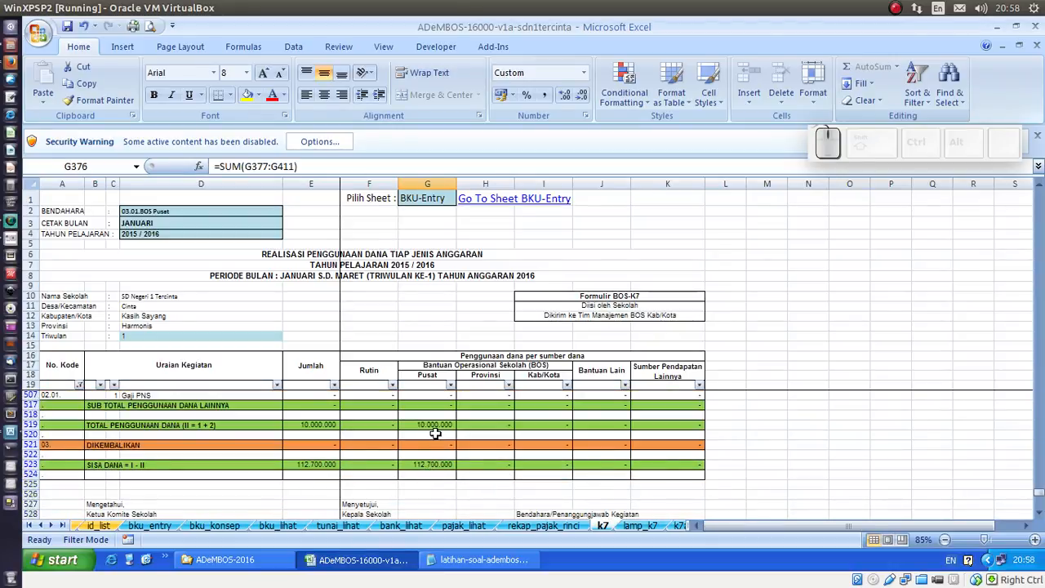
{"action": "left_click", "coordinate": [641, 526]}
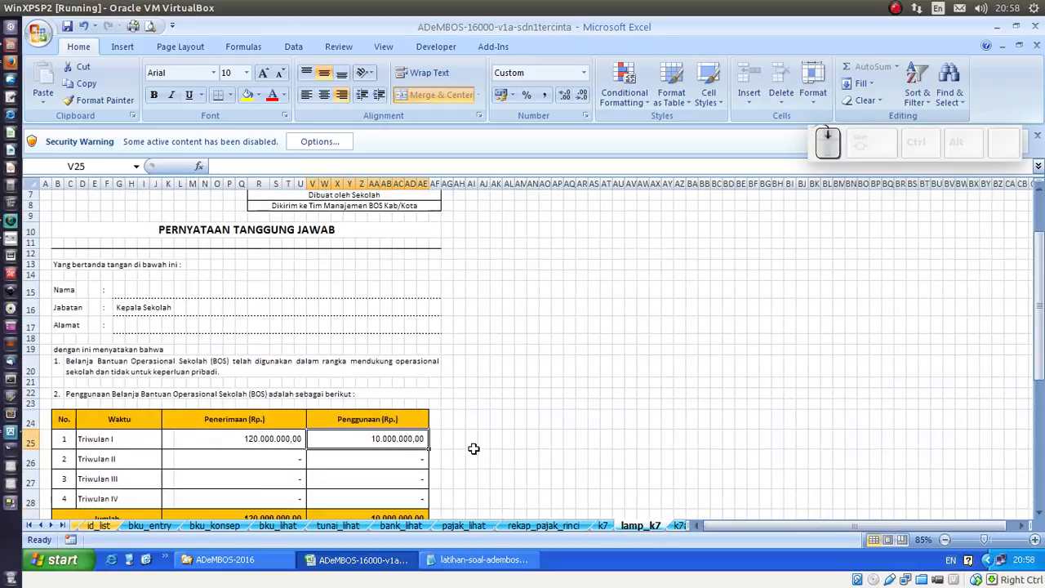
Step: Display the k7a recapitulation for the first quarter by setting Triwulan to 1 on the k7a sheet
{"action": "left_click", "coordinate": [679, 526]}
{"action": "scroll", "coordinate": [668, 433], "scroll_direction": "down", "scroll_amount": 4}
{"action": "scroll", "coordinate": [668, 434], "scroll_direction": "up", "scroll_amount": 4}
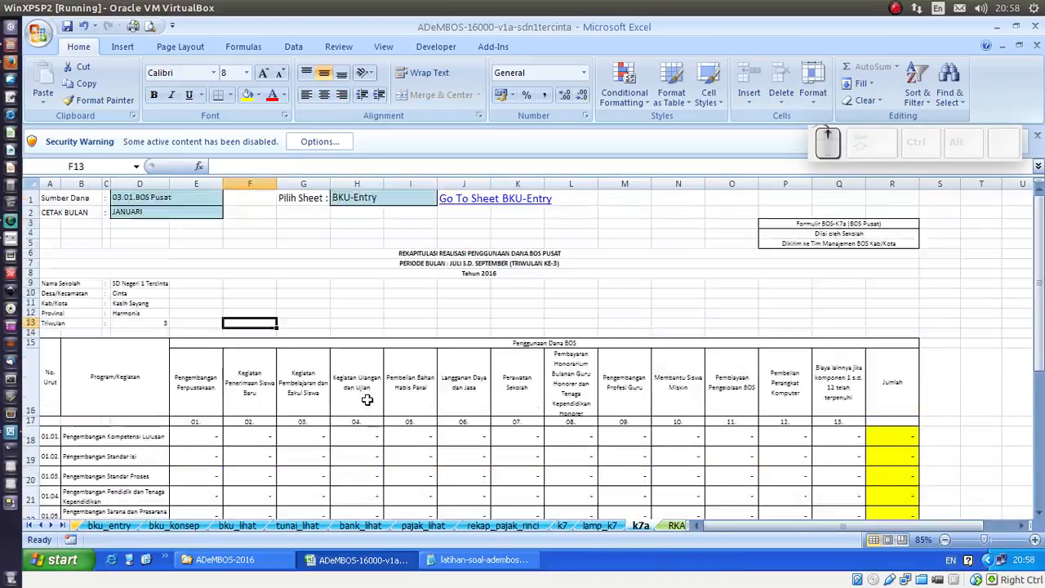
{"action": "left_click", "coordinate": [161, 323]}
{"action": "left_click", "coordinate": [173, 325]}
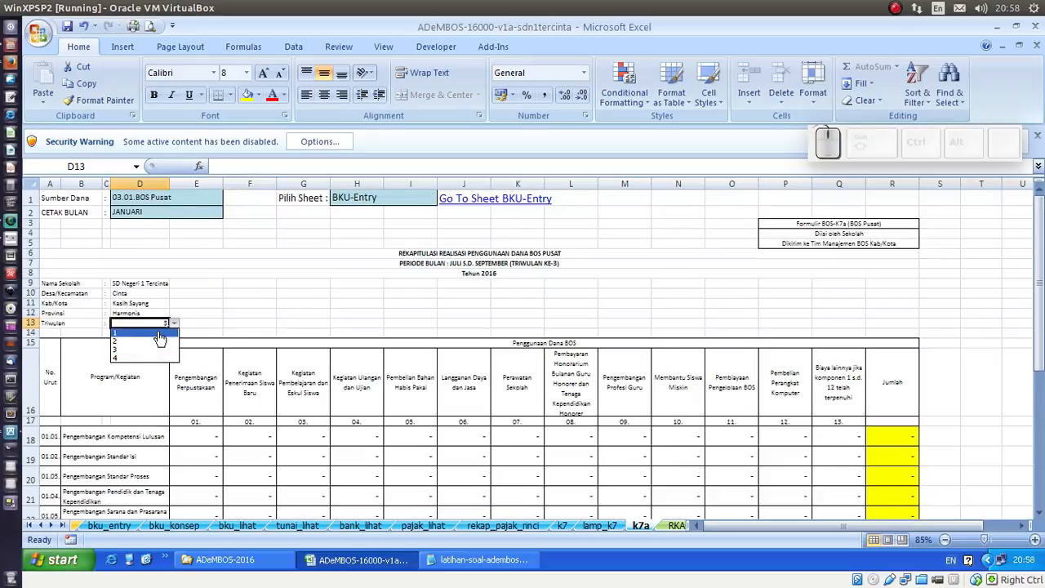
{"action": "left_click", "coordinate": [156, 331]}
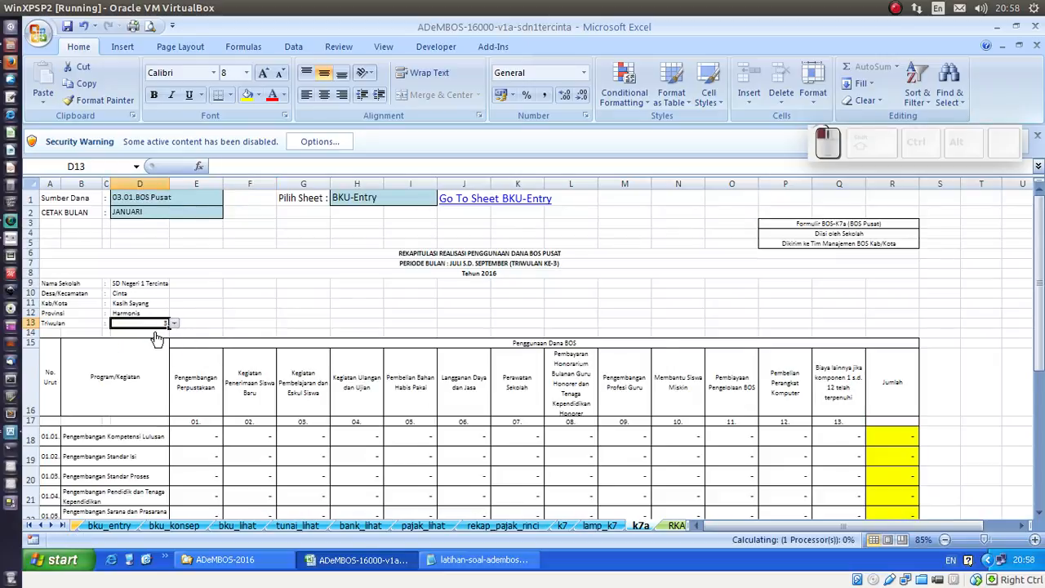
{"action": "left_click", "coordinate": [194, 216]}
{"action": "left_click", "coordinate": [230, 214]}
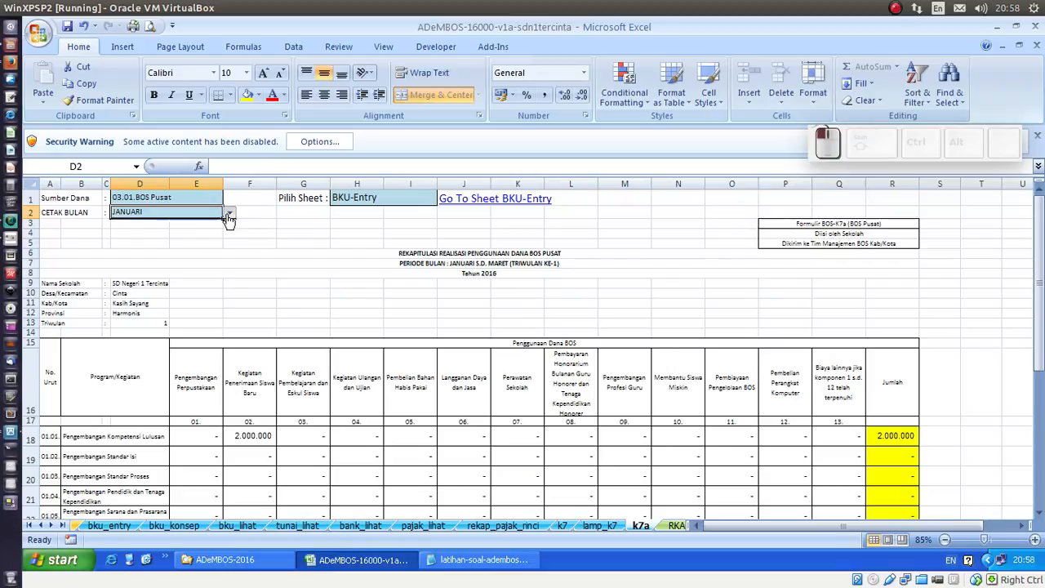
{"action": "left_click", "coordinate": [285, 224]}
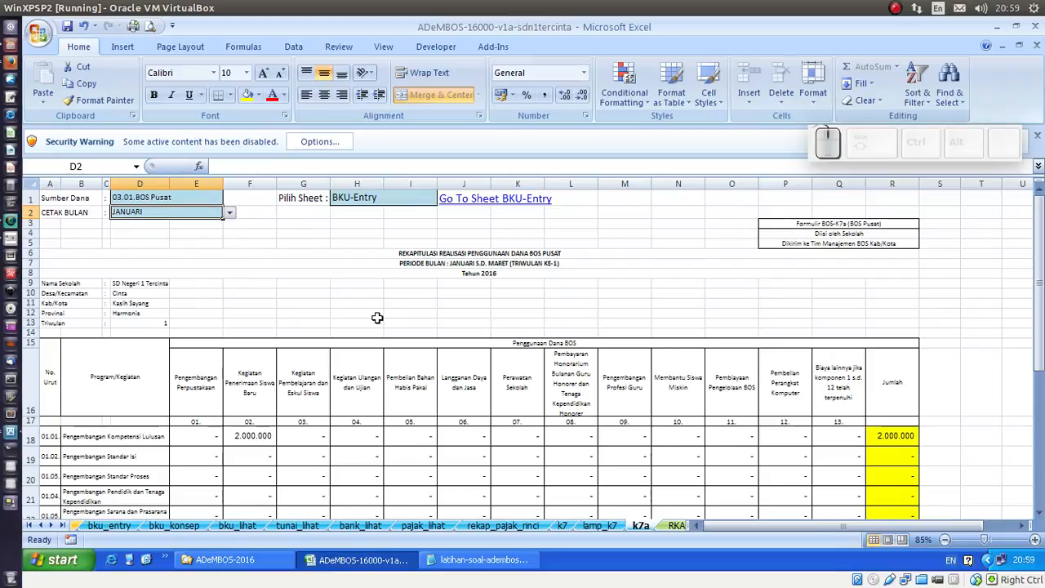
Step: Examine the JUMLAH row of the k7a table, covering components 02 and 08 and the grand total
{"action": "scroll", "coordinate": [379, 314], "scroll_direction": "down", "scroll_amount": 2}
{"action": "scroll", "coordinate": [901, 476], "scroll_direction": "down", "scroll_amount": 2}
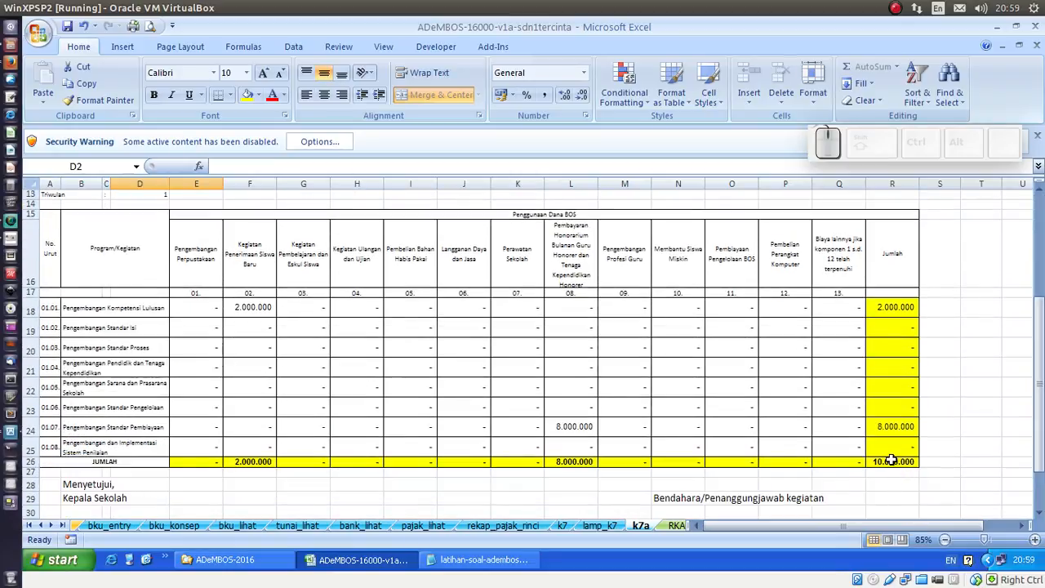
{"action": "left_click", "coordinate": [892, 462]}
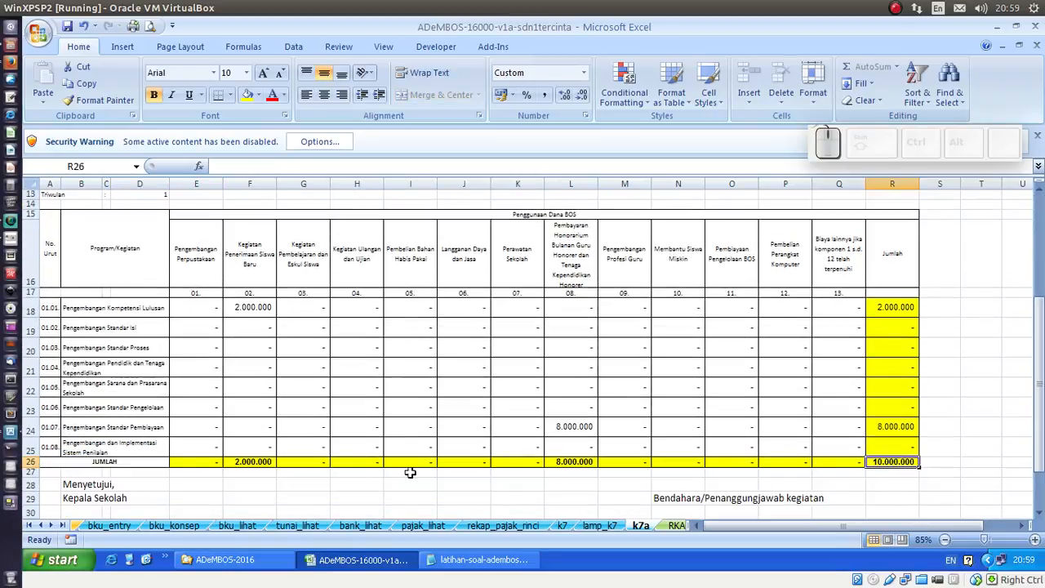
{"action": "left_click", "coordinate": [241, 463]}
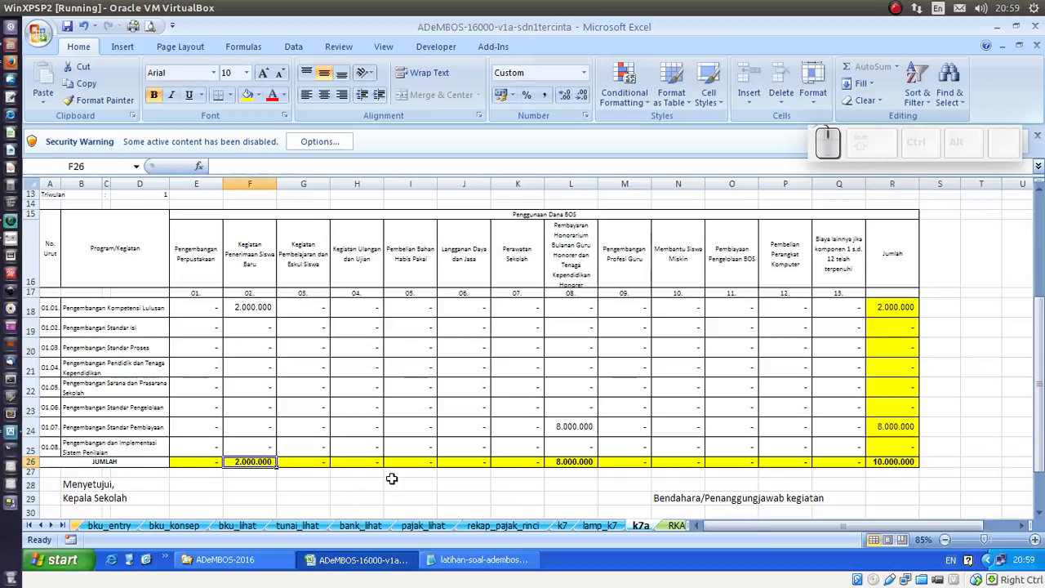
{"action": "left_click", "coordinate": [564, 462]}
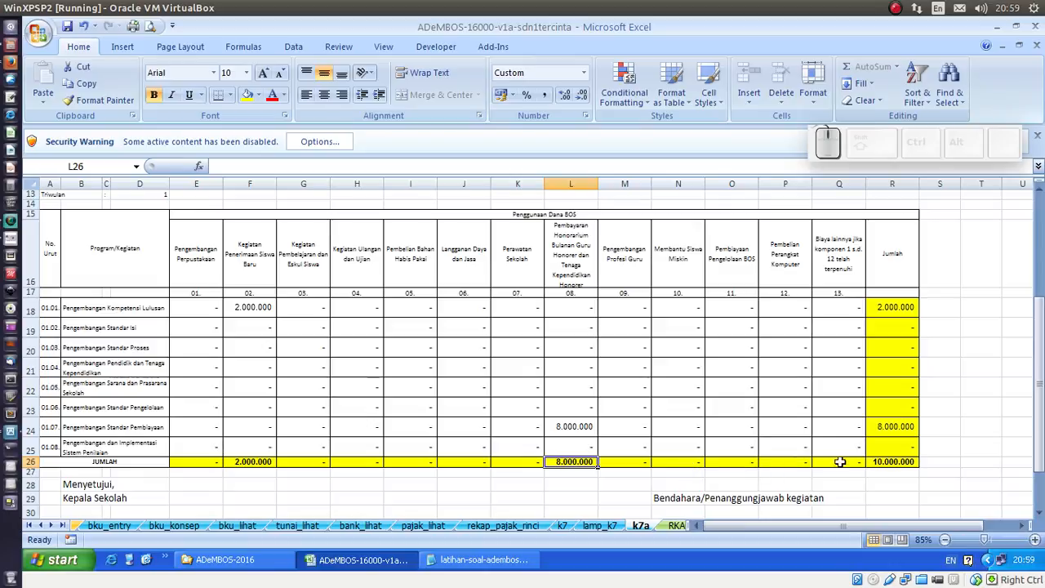
{"action": "left_click", "coordinate": [908, 463]}
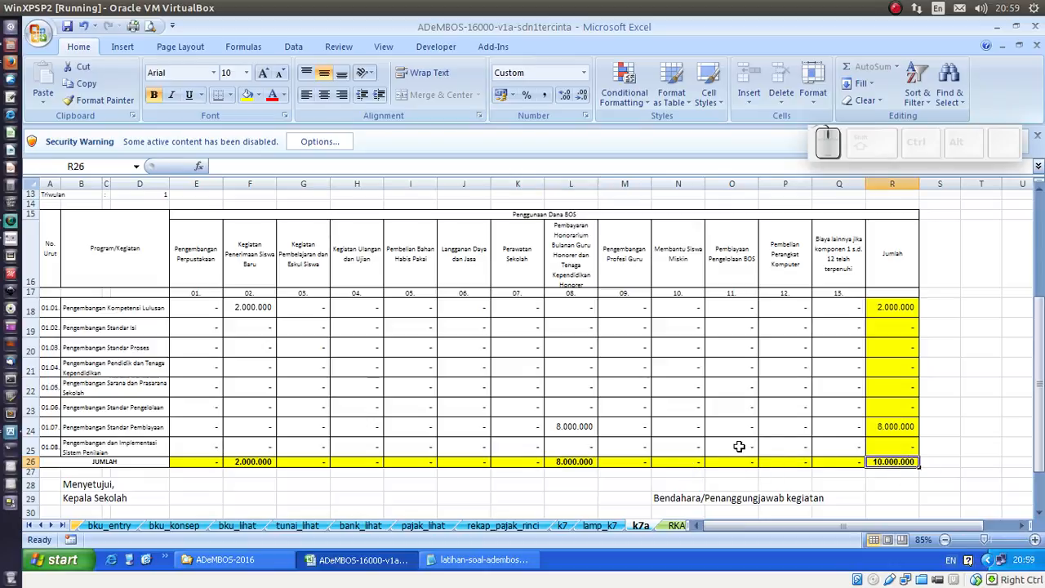
{"action": "scroll", "coordinate": [739, 446], "scroll_direction": "up", "scroll_amount": 4}
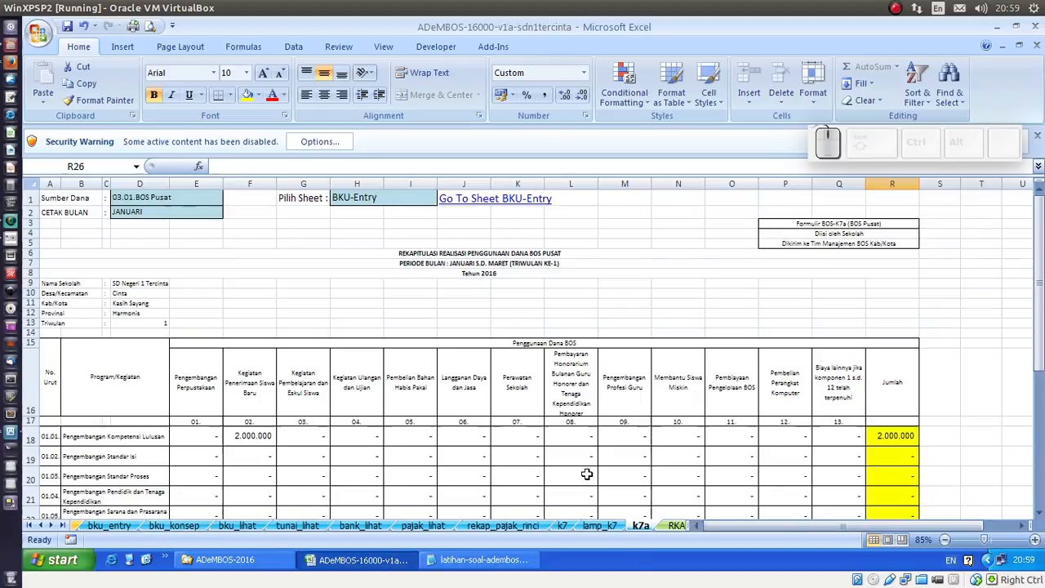
Step: Choose JANUARI as the CETAK BULAN of the k7a report and check the signature block below the table
{"action": "left_click", "coordinate": [181, 214]}
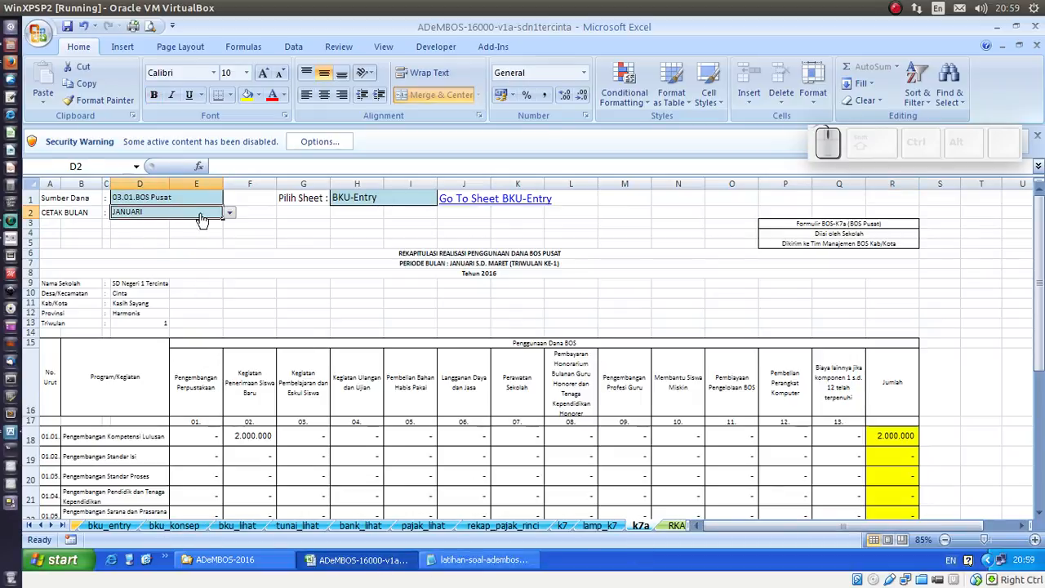
{"action": "left_click", "coordinate": [228, 215]}
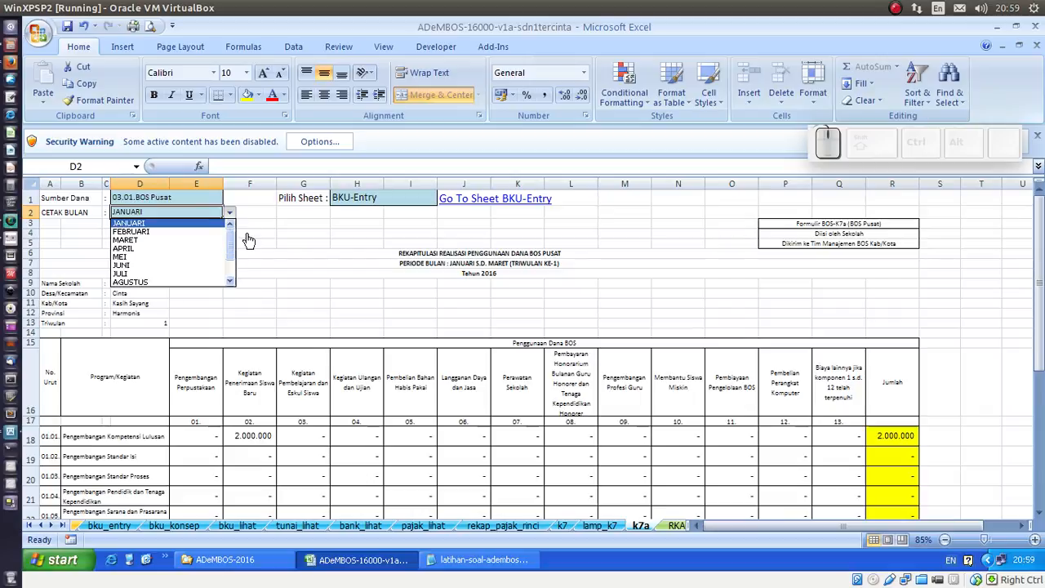
{"action": "left_click", "coordinate": [199, 224]}
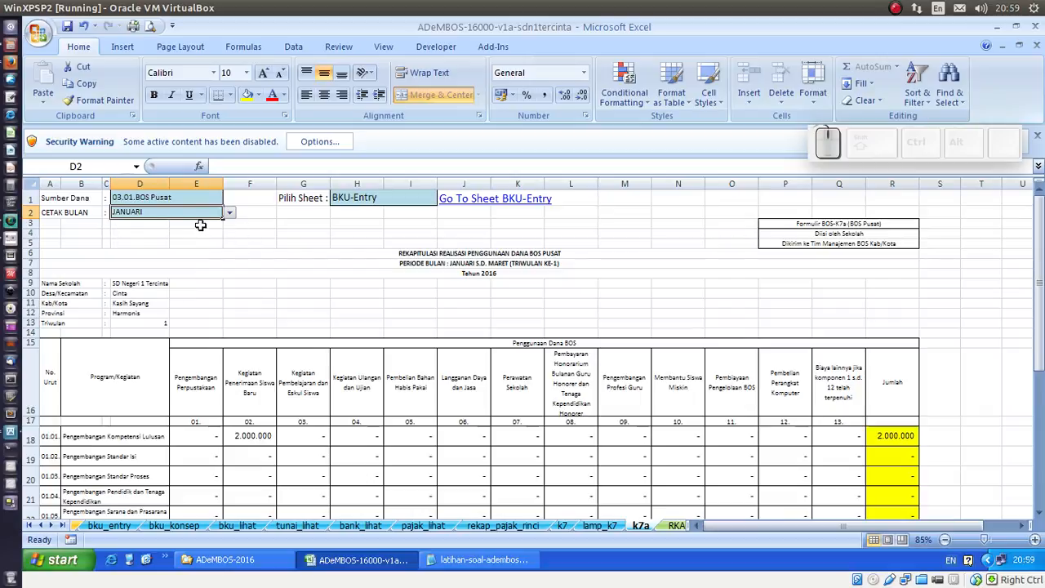
{"action": "left_click", "coordinate": [30, 527]}
{"action": "scroll", "coordinate": [688, 440], "scroll_direction": "down", "scroll_amount": 6}
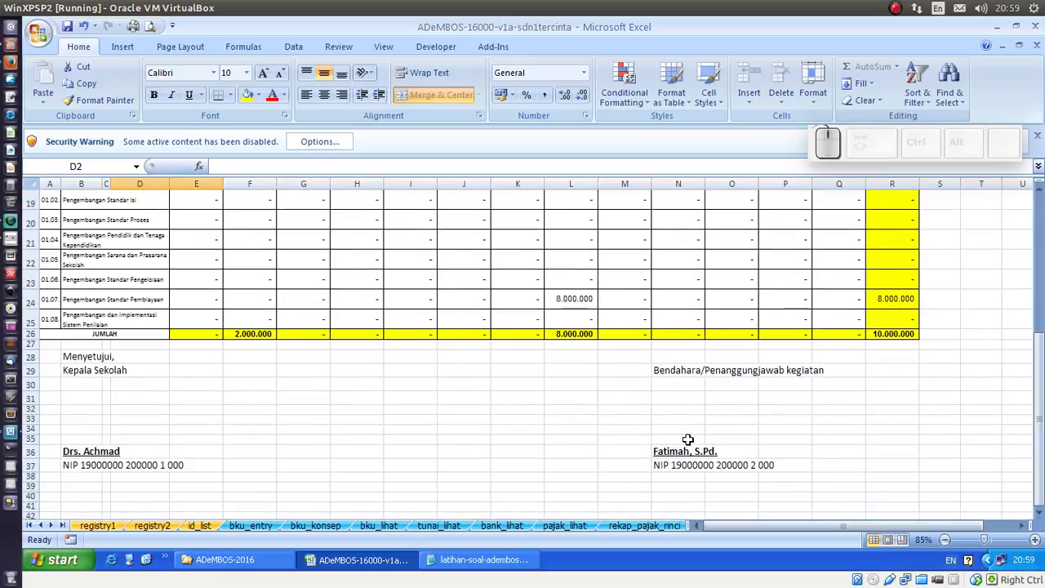
{"action": "scroll", "coordinate": [686, 438], "scroll_direction": "up", "scroll_amount": 6}
{"action": "scroll", "coordinate": [684, 437], "scroll_direction": "down", "scroll_amount": 6}
Step: Look through the monthly management team entries on the registry1 sheet for the BOS Pusat and BOS Provinsi funds
{"action": "left_click", "coordinate": [98, 525]}
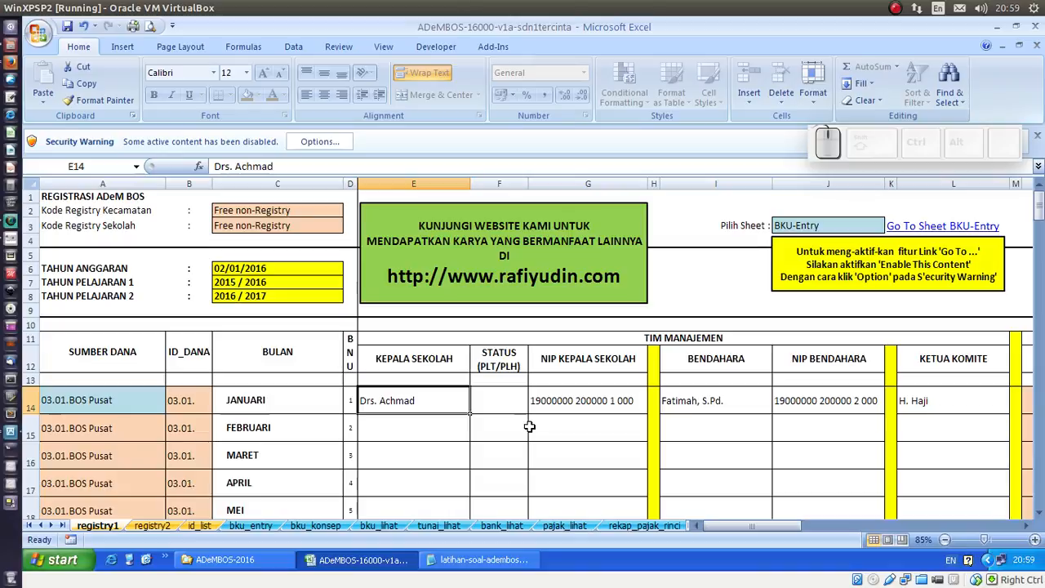
{"action": "scroll", "coordinate": [575, 426], "scroll_direction": "down", "scroll_amount": 4}
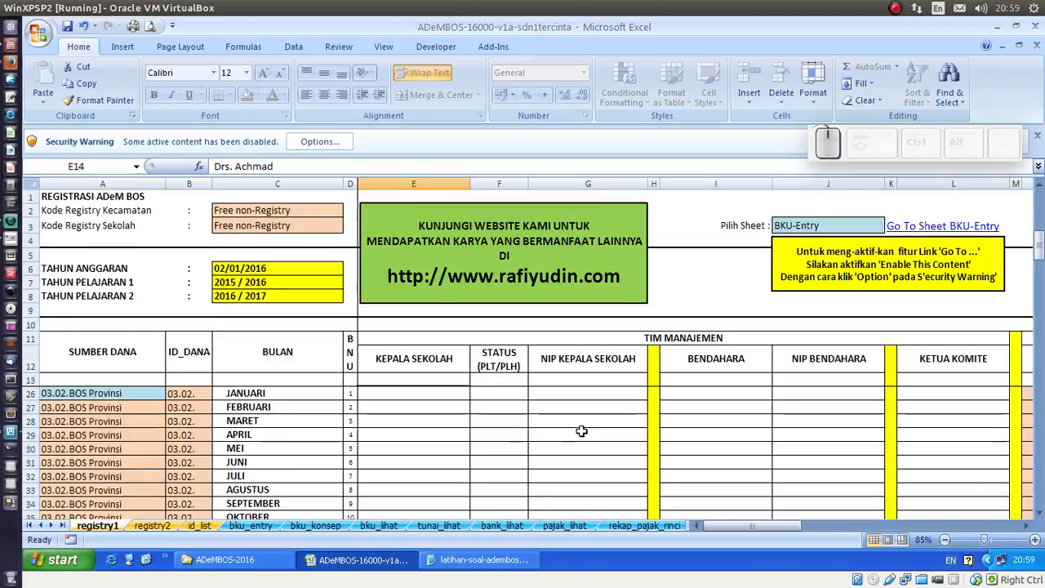
{"action": "scroll", "coordinate": [580, 431], "scroll_direction": "up", "scroll_amount": 1}
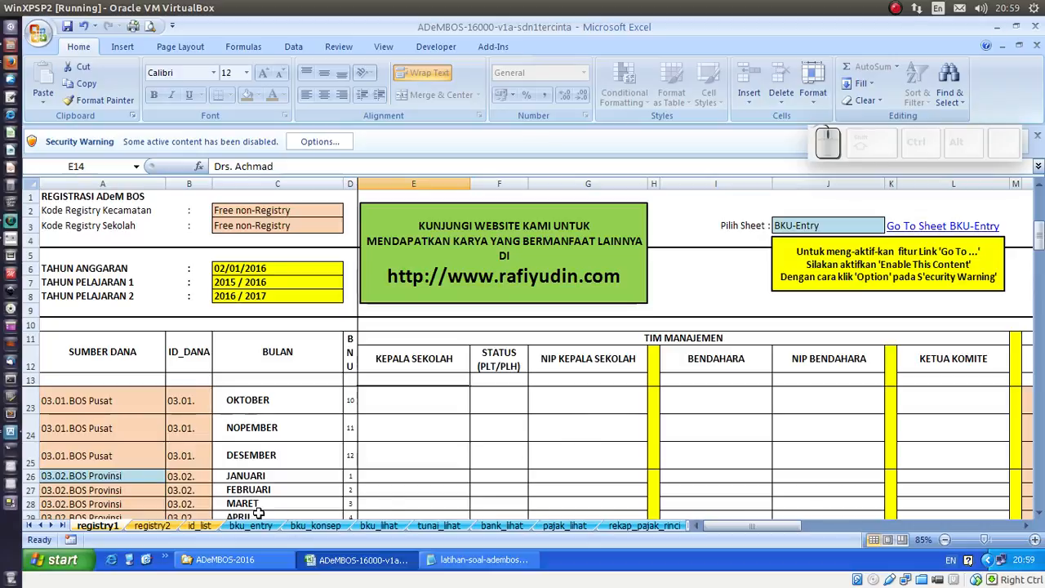
{"action": "scroll", "coordinate": [438, 482], "scroll_direction": "up", "scroll_amount": 3}
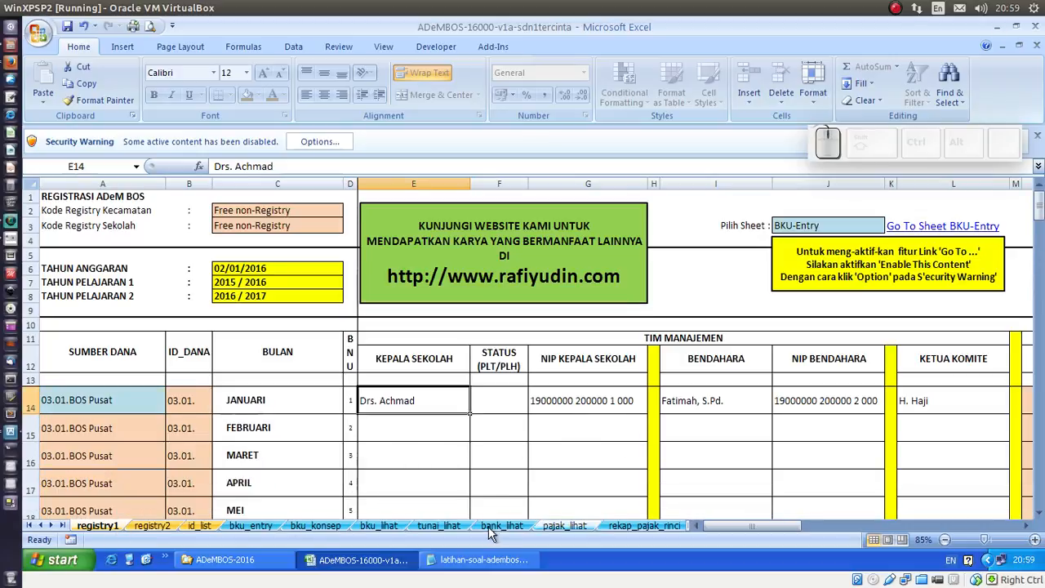
Step: Return to the bku_entry sheet and select cell A1
{"action": "left_click", "coordinate": [251, 526]}
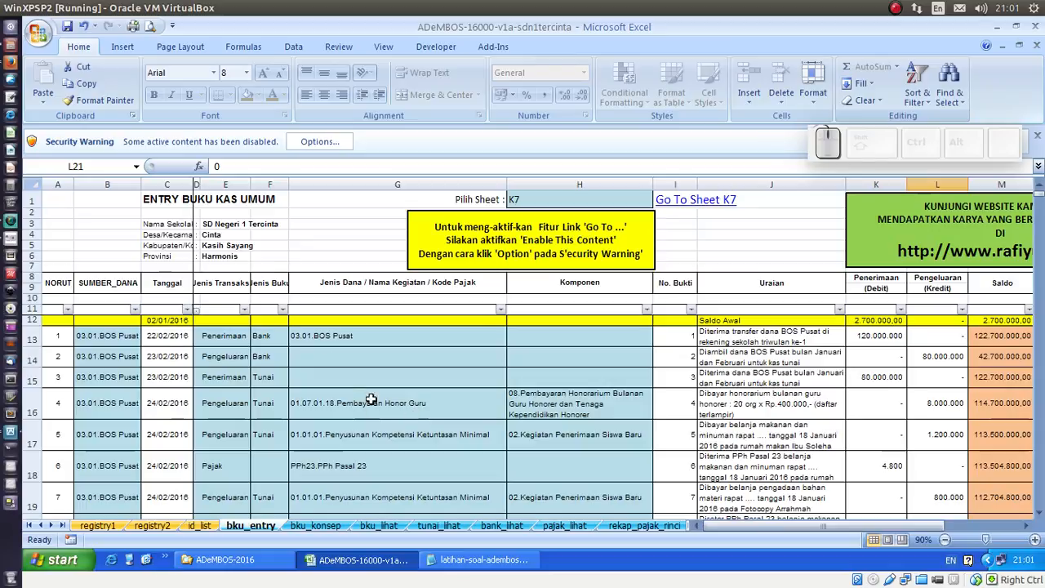
{"action": "left_click", "coordinate": [61, 203]}
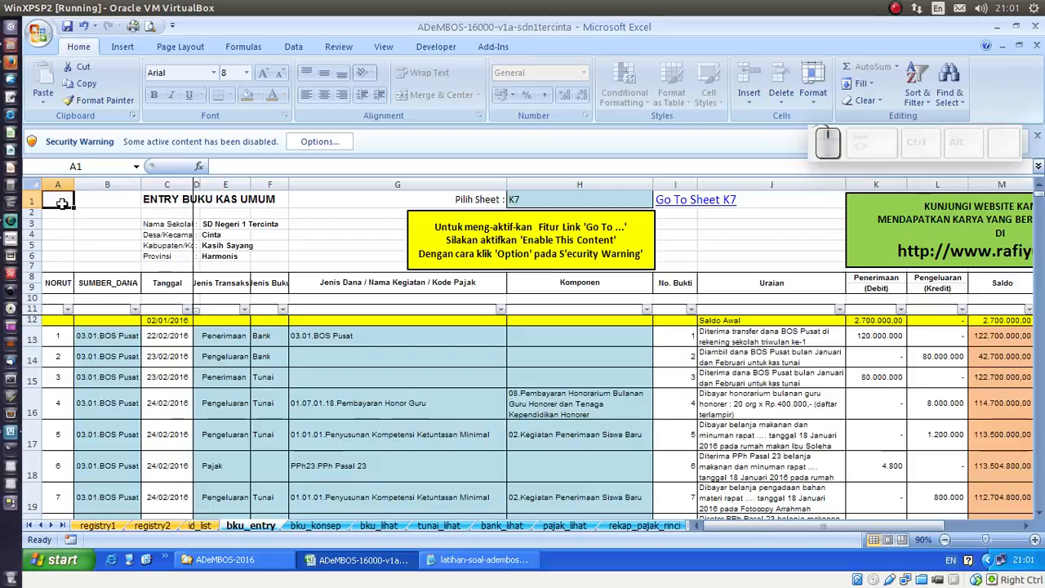
{"action": "left_click", "coordinate": [8, 224]}
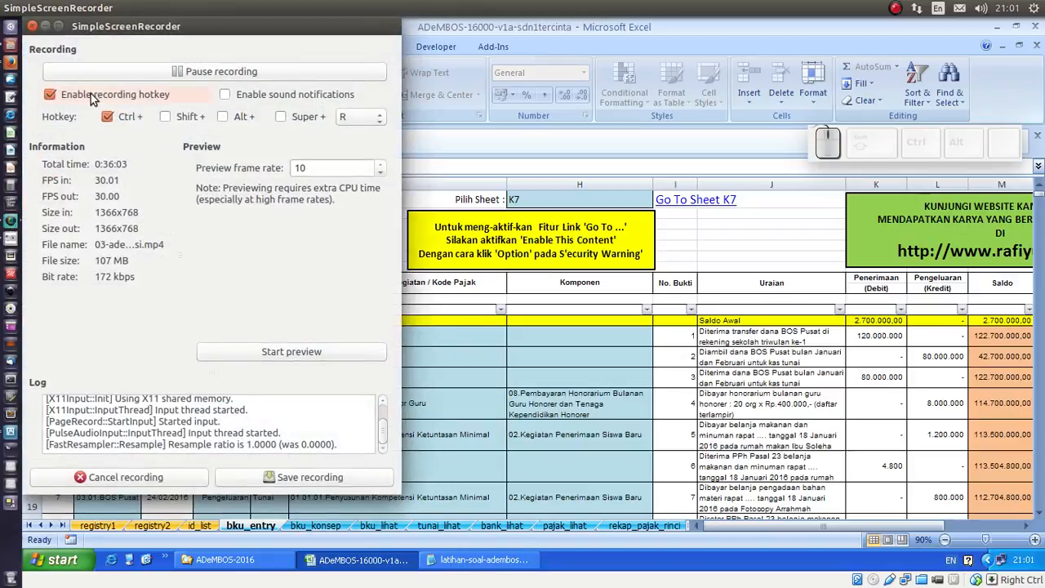